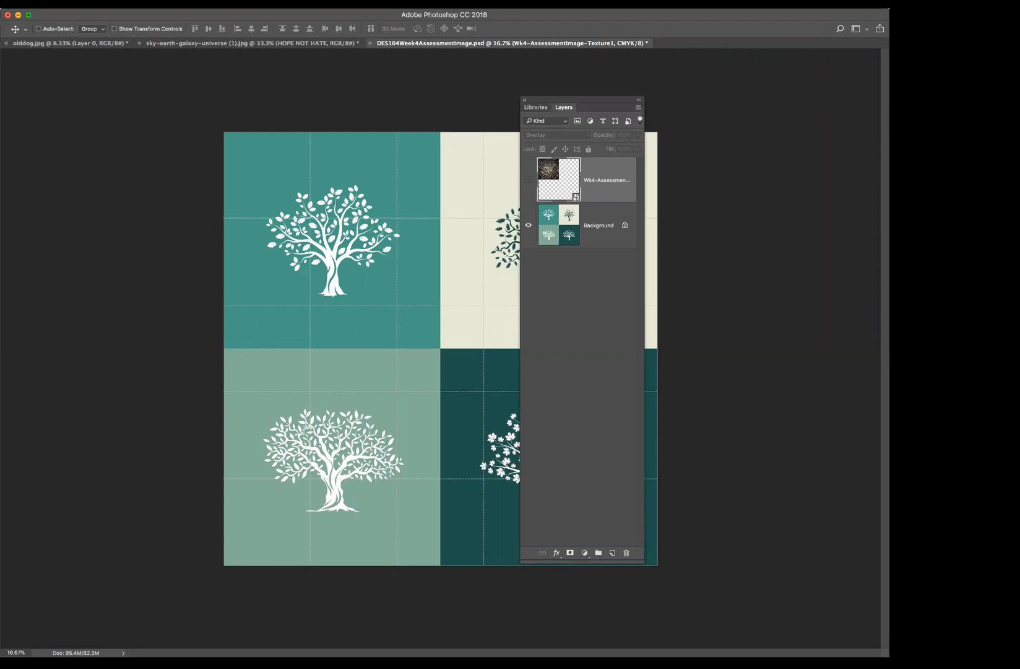
Step: Move the Layers panel clear of the artwork and make the star texture layer visible
left_click_drag(597, 98, 764, 83)
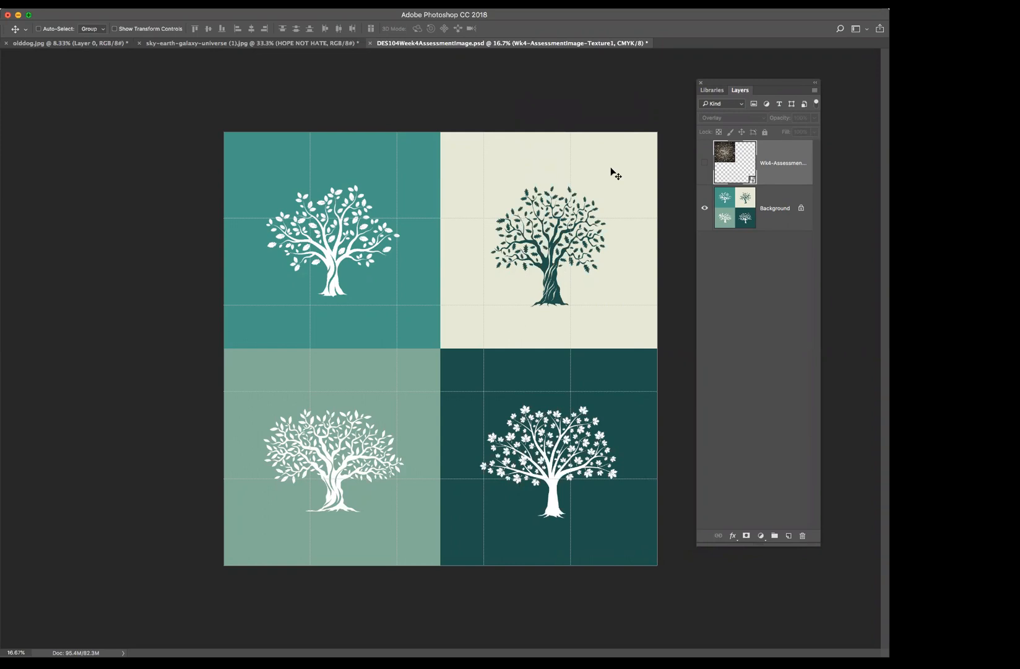
left_click_drag(728, 82, 785, 56)
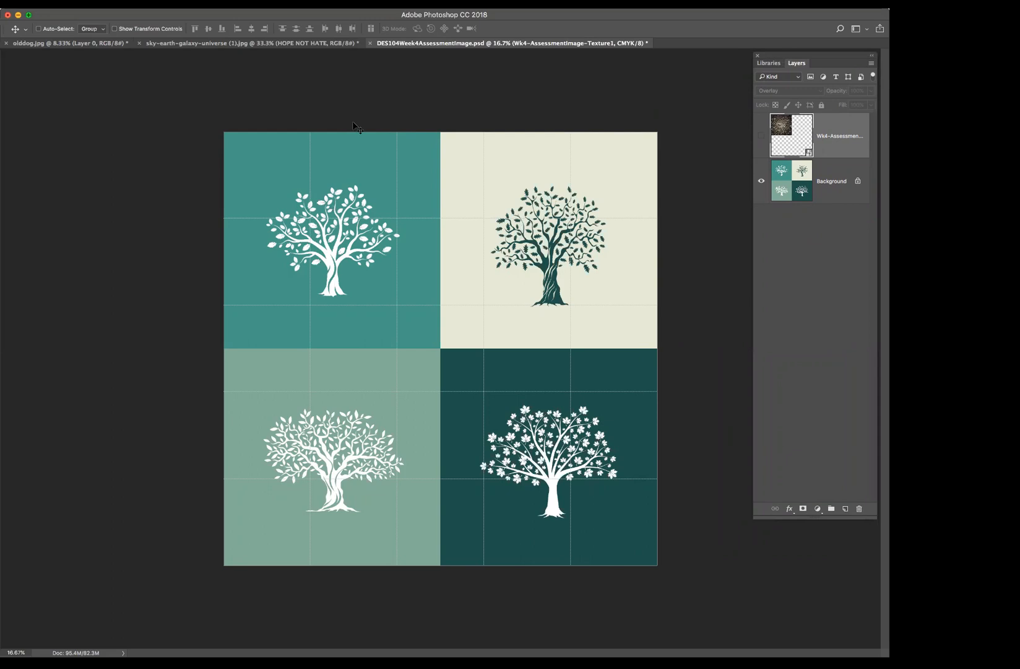
left_click(761, 136)
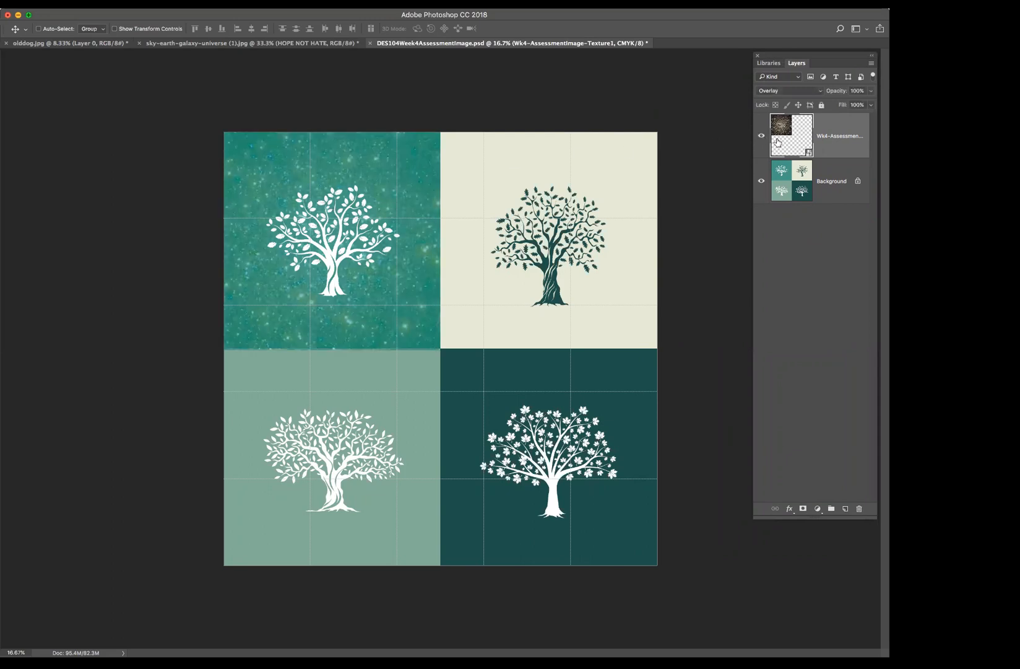
Step: Set the star texture layer's blend mode to Normal and move the texture toward the middle of the artwork, overlapping all four tiles
left_click(792, 93)
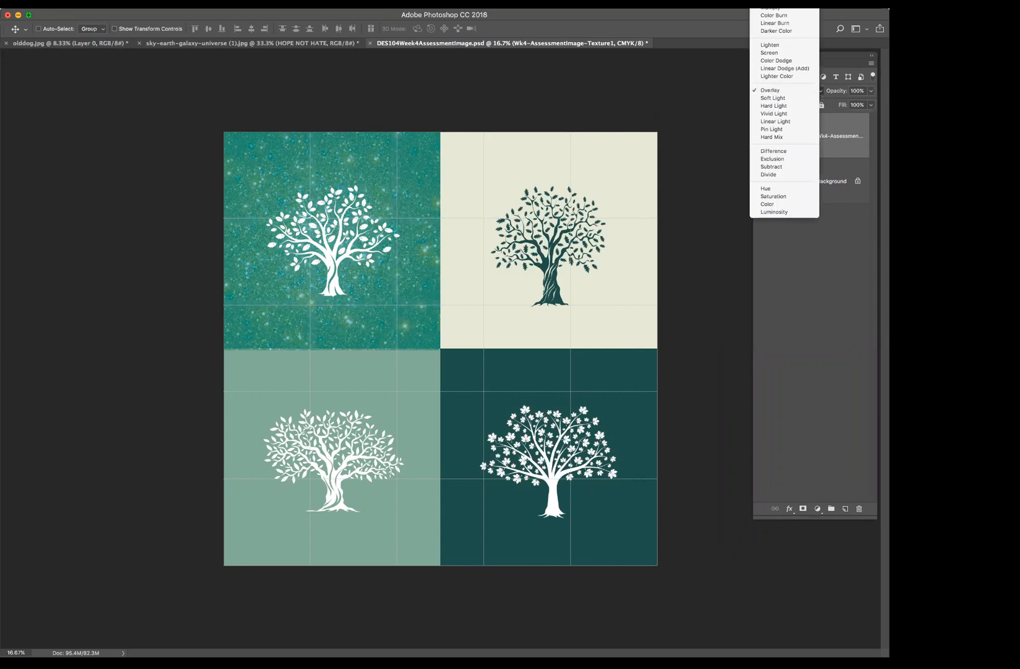
left_click(769, 1)
left_click_drag(367, 235, 449, 301)
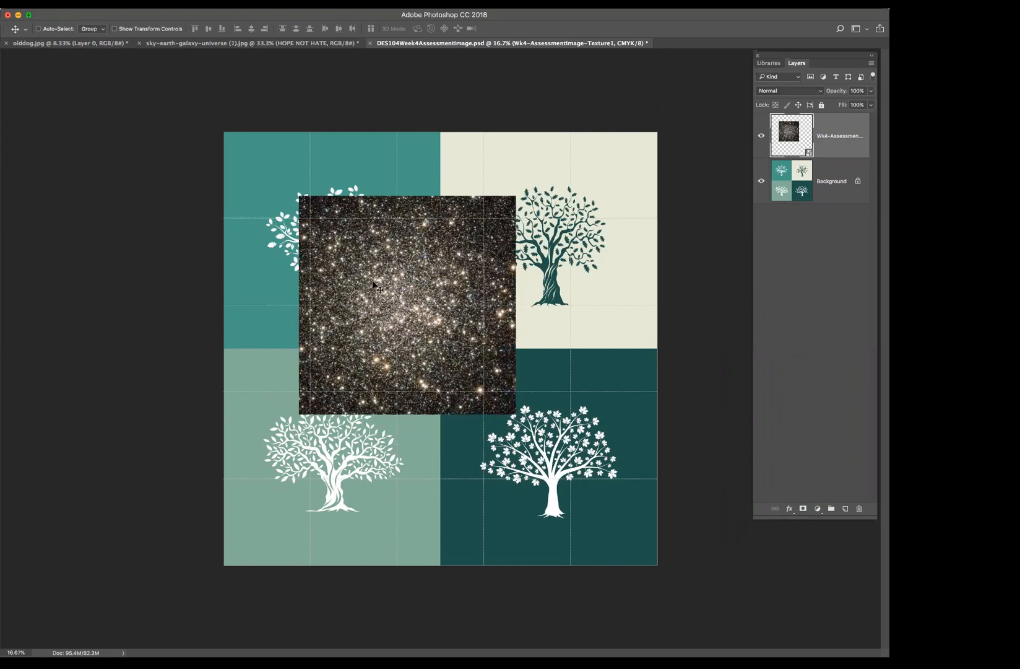
left_click_drag(436, 284, 397, 252)
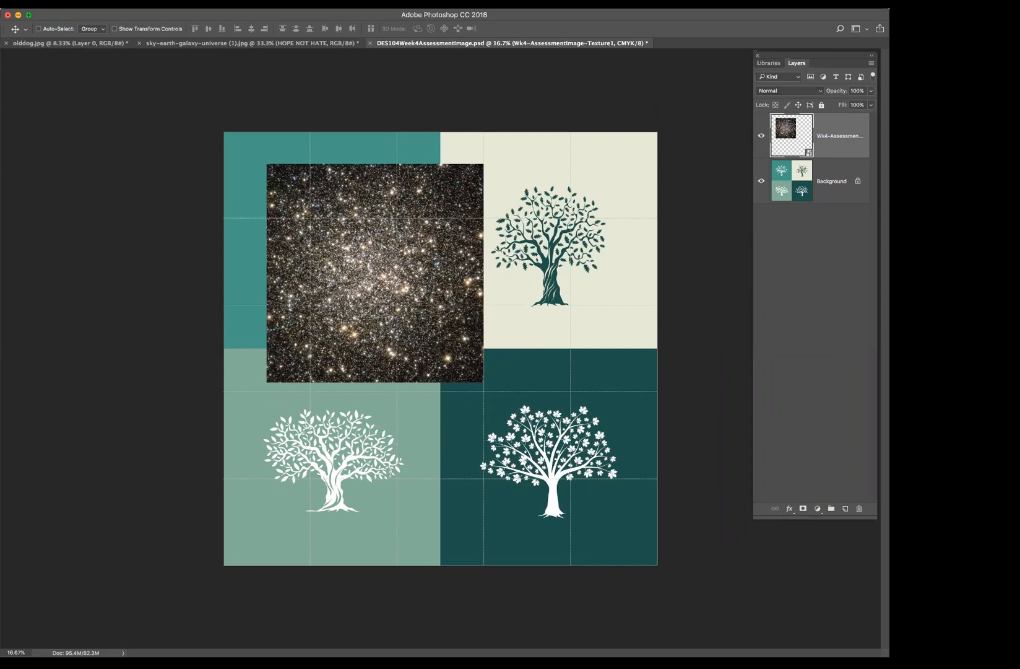
Step: Scale the star texture down proportionally to about 46% and align it with the upper-left corner of the artwork
left_click(54, 4)
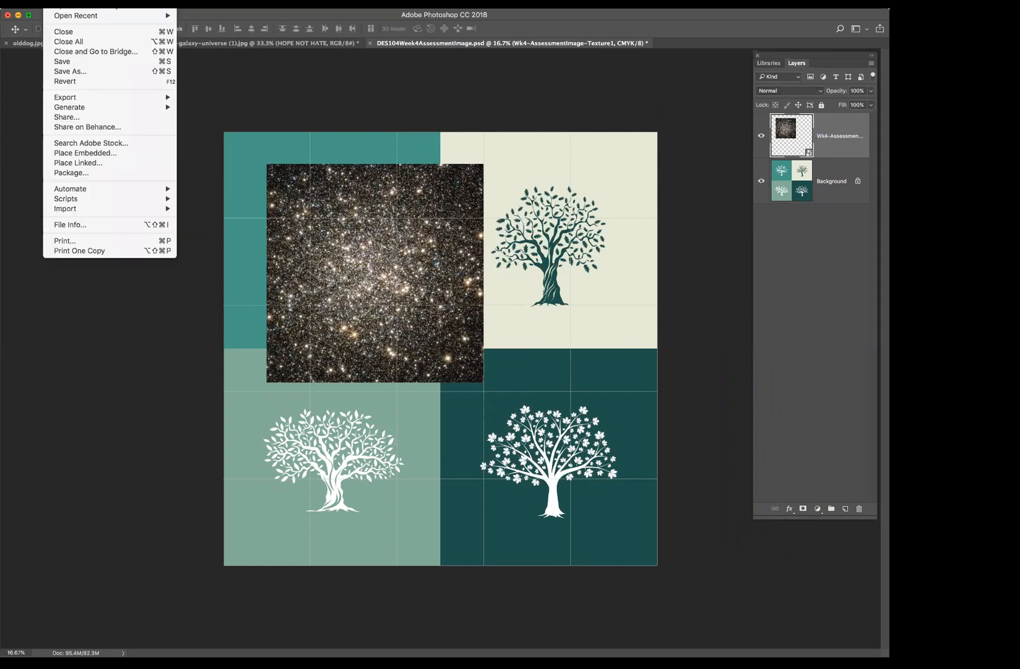
mouse_move(75, 4)
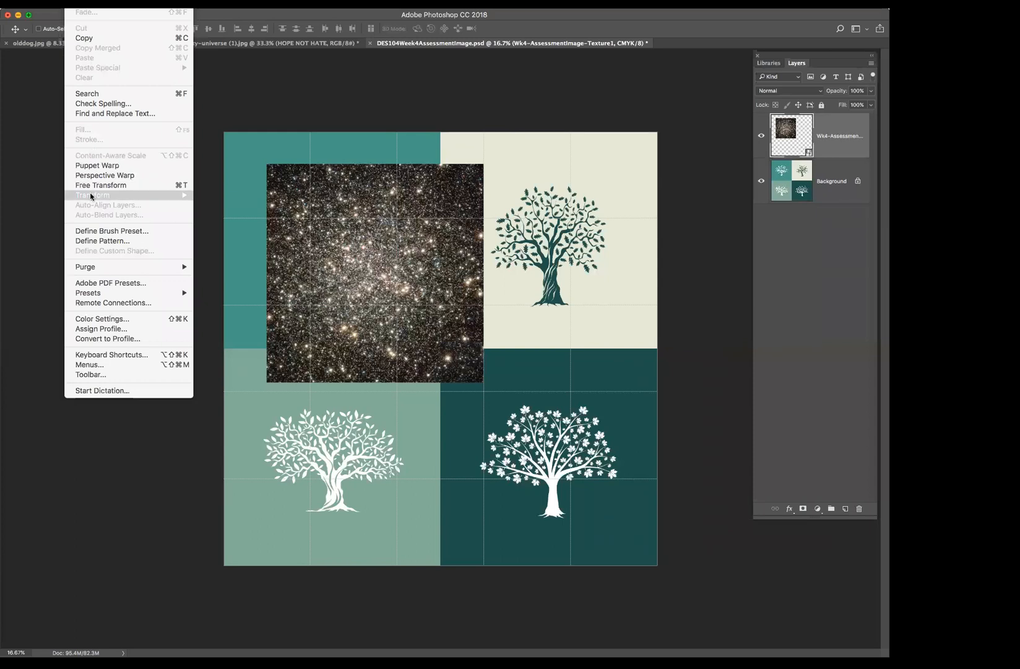
mouse_move(92, 197)
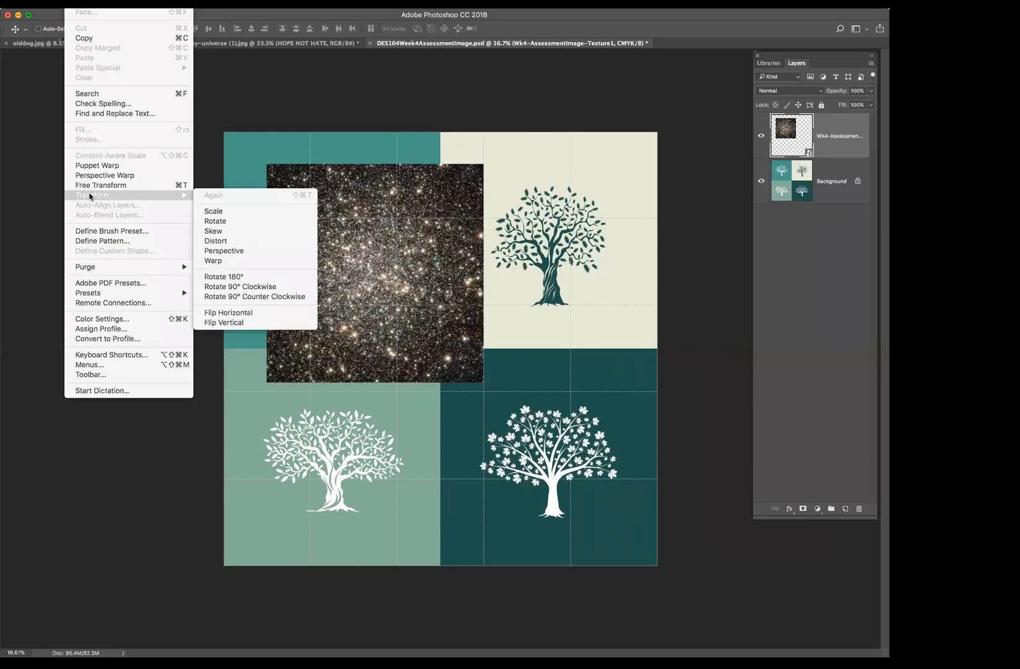
left_click(257, 220)
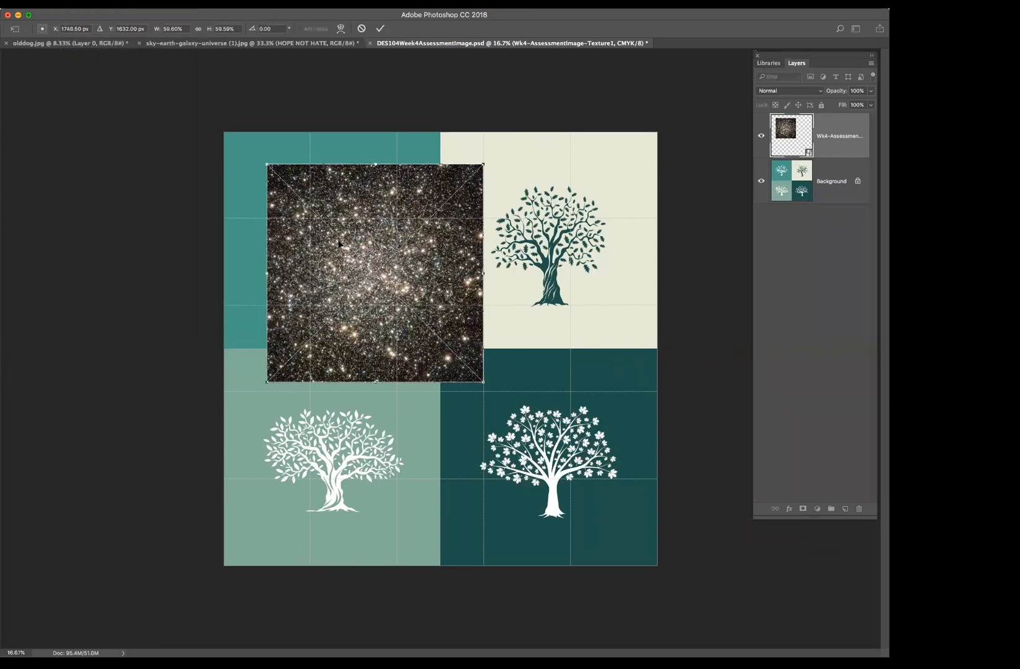
left_click_drag(484, 383, 299, 374)
left_click_drag(628, 440, 483, 382)
left_click_drag(485, 383, 429, 340)
left_click_drag(356, 253, 310, 217)
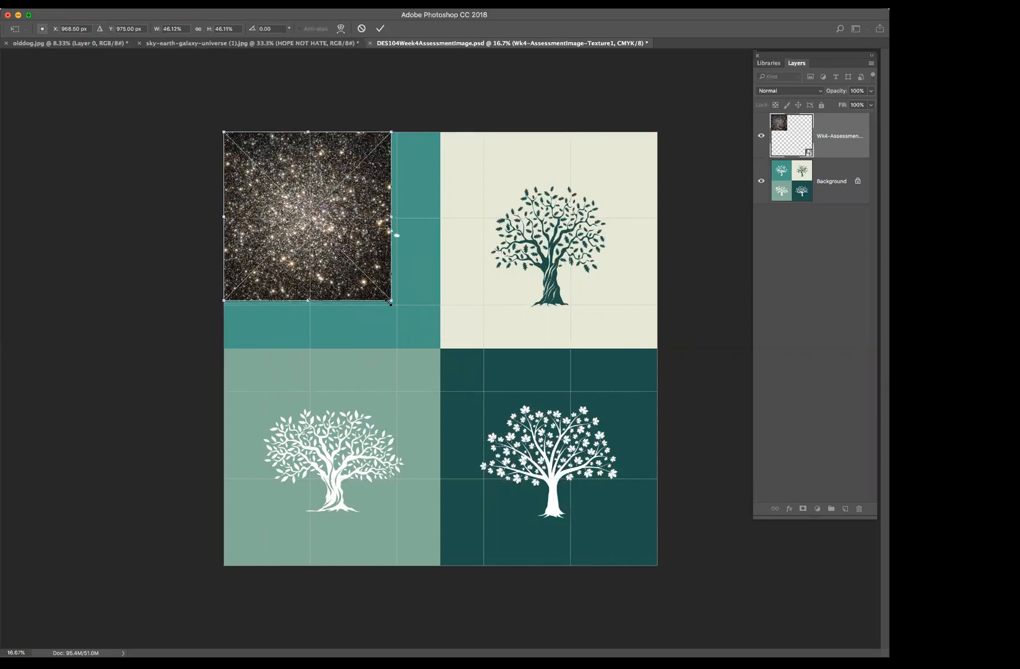
Step: Scale the star texture up to about 59.6% to cover the upper-left tile, and save the document with the texture placed
left_click_drag(391, 304, 446, 345)
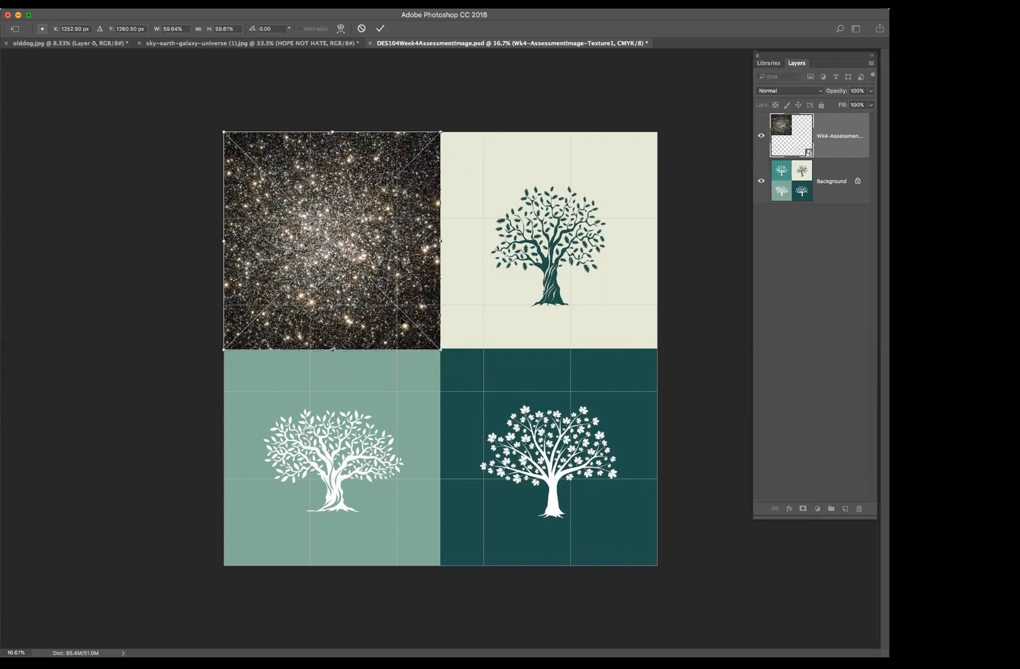
mouse_move(441, 349)
left_mouse_down()
mouse_move(296, 355)
mouse_move(676, 366)
mouse_move(728, 577)
mouse_move(625, 505)
mouse_move(334, 218)
mouse_move(343, 199)
mouse_move(588, 285)
mouse_move(718, 234)
mouse_move(725, 172)
mouse_move(748, 166)
mouse_move(397, 212)
mouse_move(427, 336)
mouse_move(442, 350)
left_mouse_up()
mouse_move(441, 350)
left_mouse_down()
mouse_move(761, 639)
mouse_move(808, 667)
mouse_move(775, 650)
mouse_move(843, 656)
mouse_move(564, 543)
mouse_move(419, 328)
mouse_move(441, 349)
left_mouse_up()
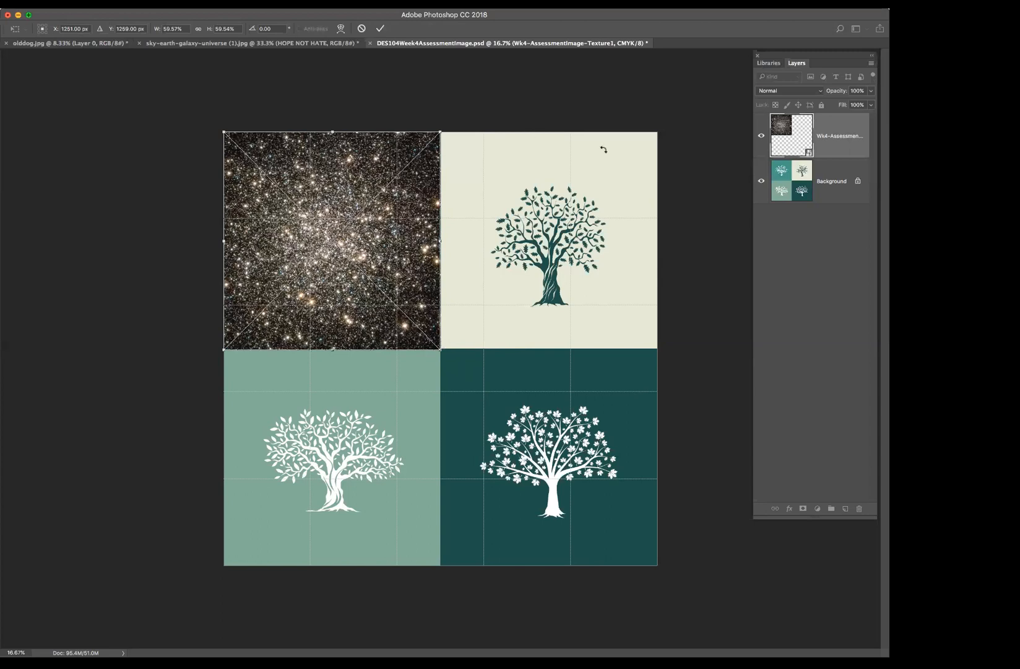
key("super+s")
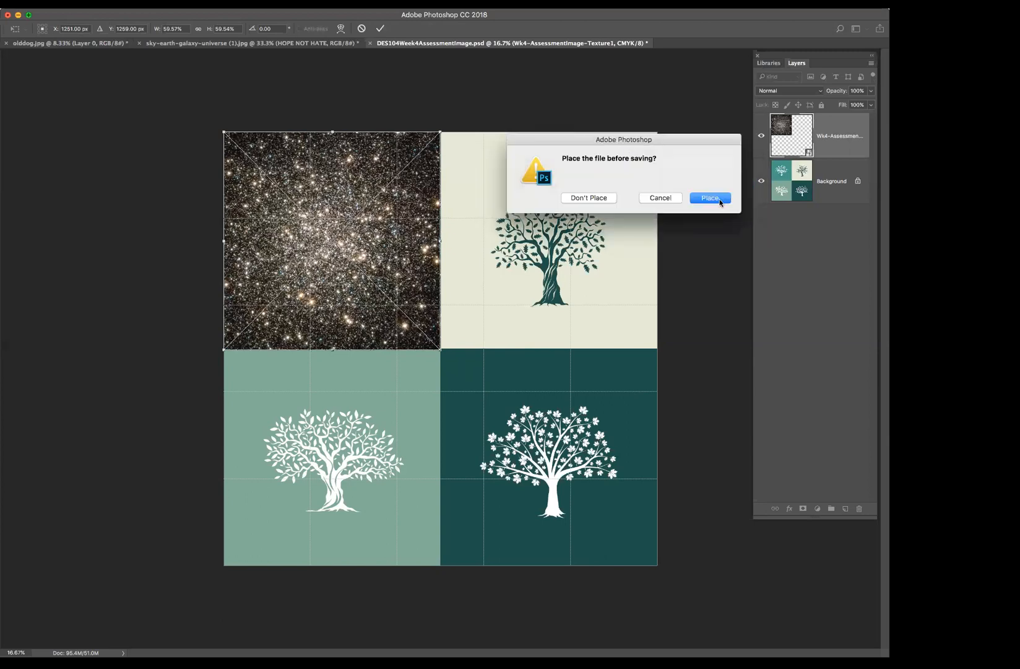
left_click(698, 191)
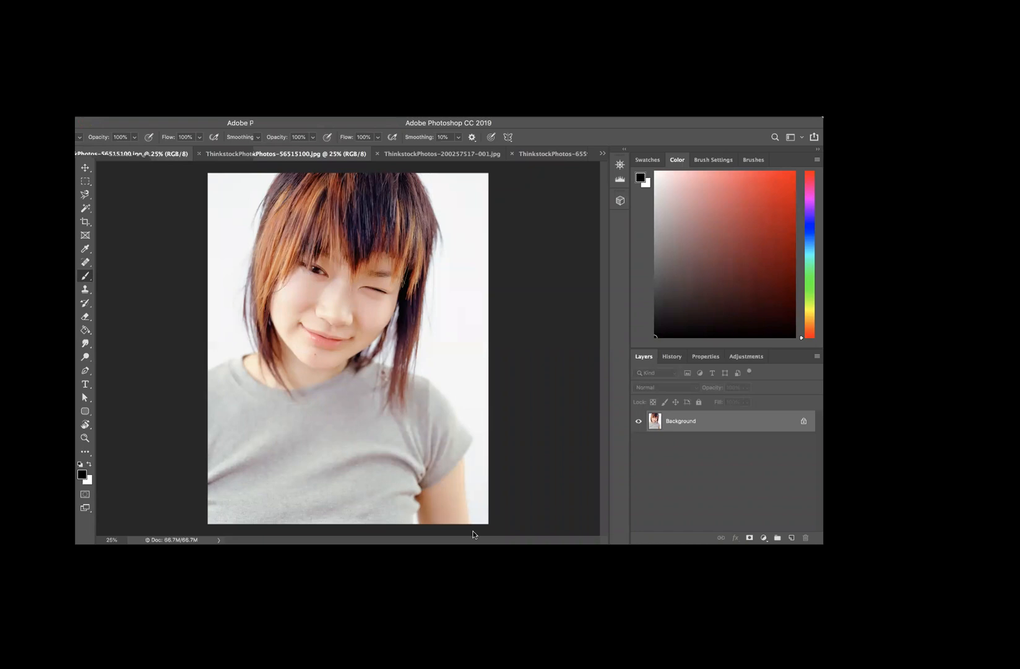
Step: Select the entire canvas of the portrait photo ThinkstockPhotos-56515100.jpg
left_click_drag(162, 164, 190, 168)
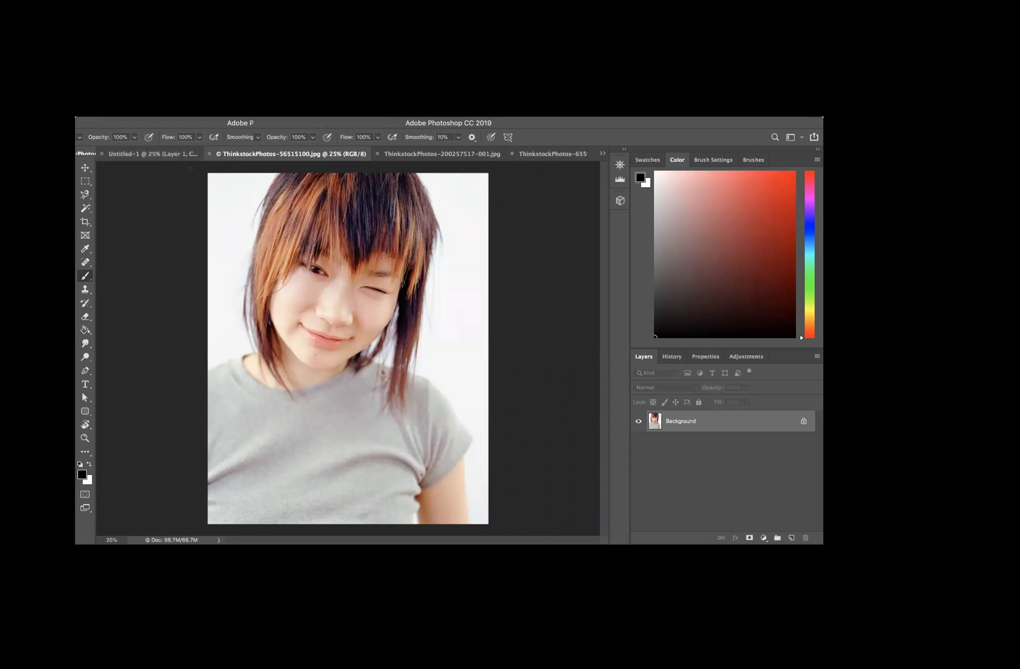
left_click(81, 181)
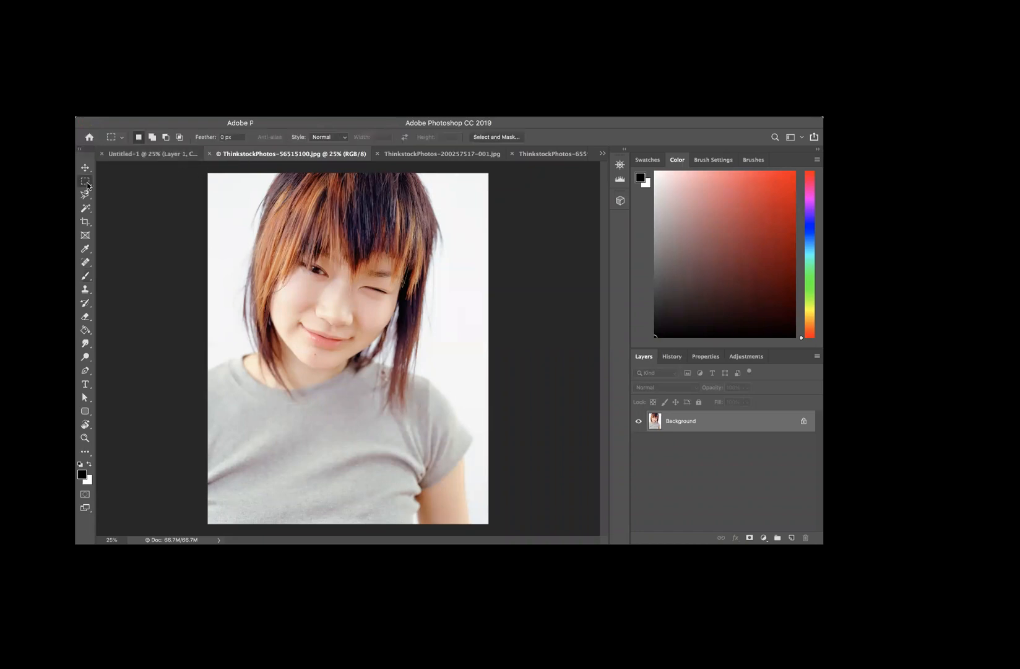
left_click_drag(207, 172, 488, 525)
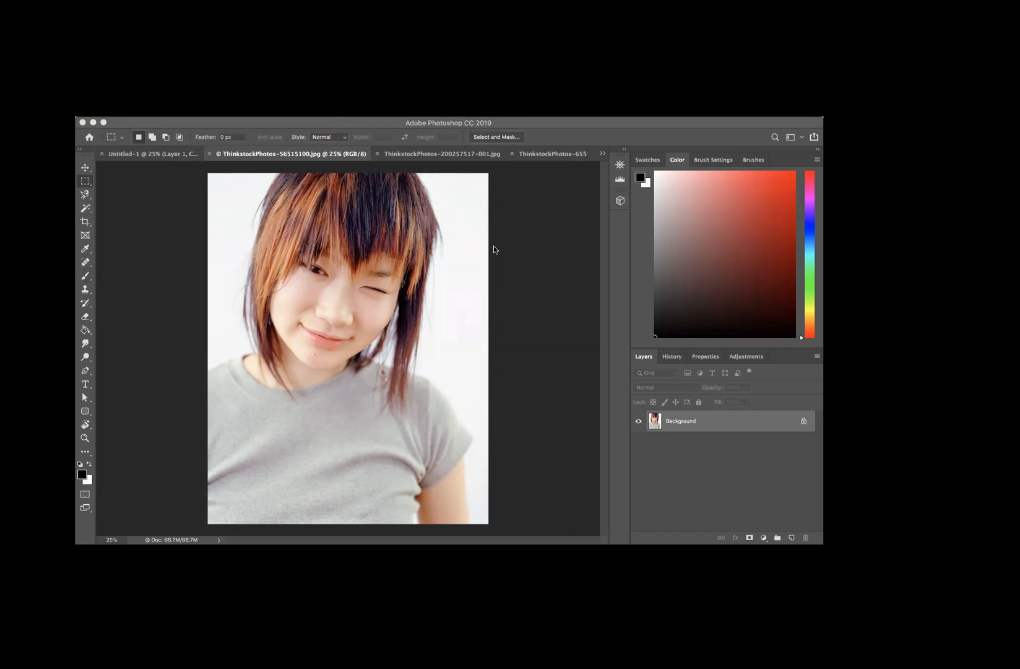
left_click(197, 181)
key("super+a")
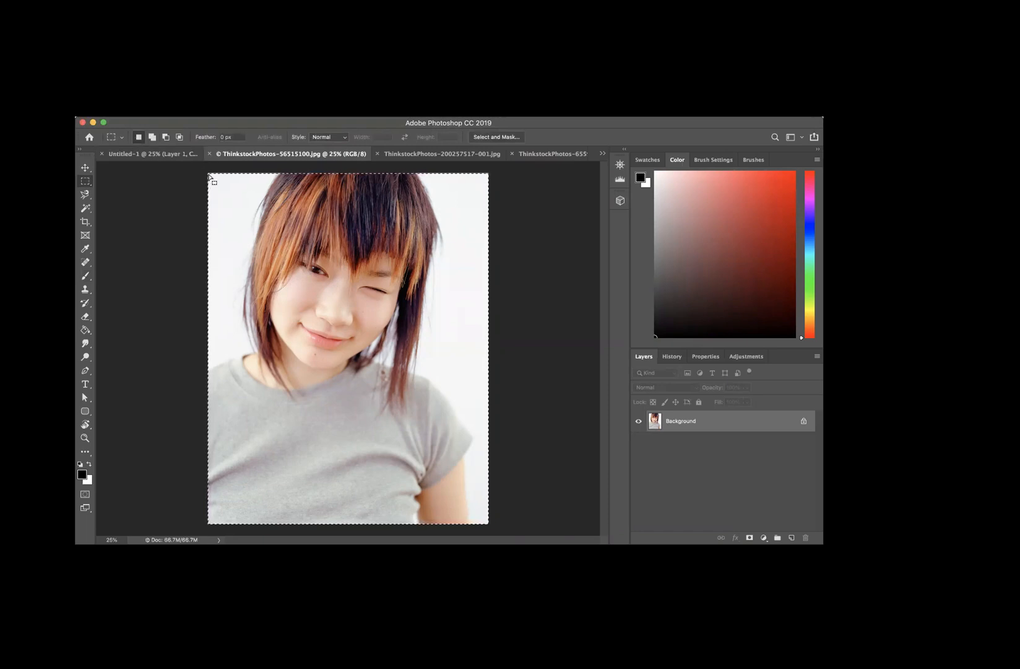
Step: Free-transform the selected portrait by resizing it from its upper-left corner, restore it to about 99.98%, and apply the transform
left_click(85, 169)
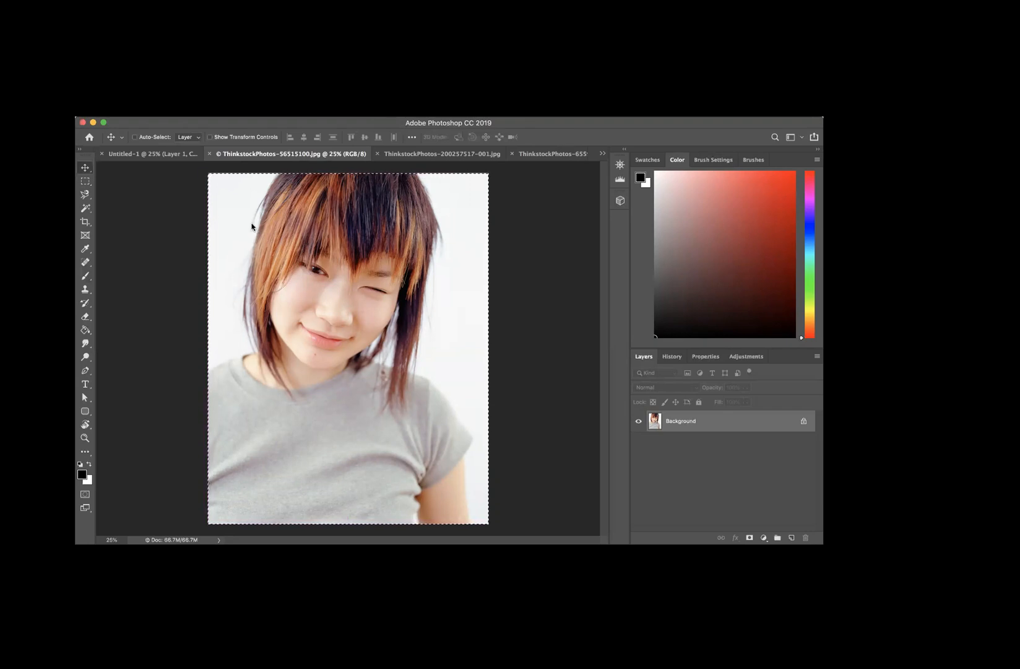
key("super+t")
left_click_drag(235, 197, 282, 247)
left_click_drag(317, 288, 171, 201)
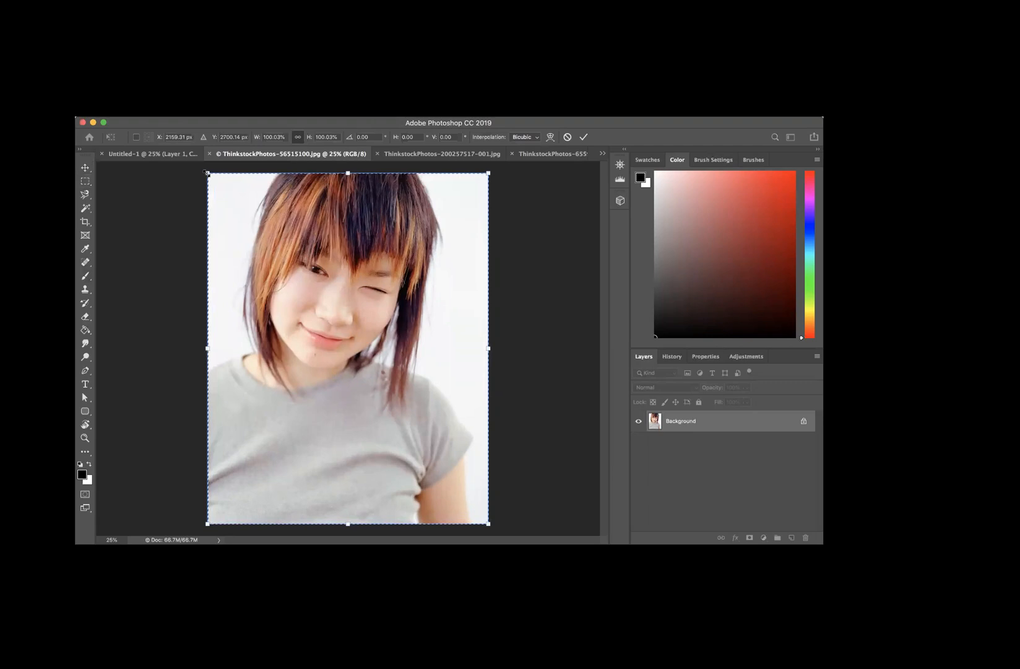
left_click_drag(278, 212, 208, 174)
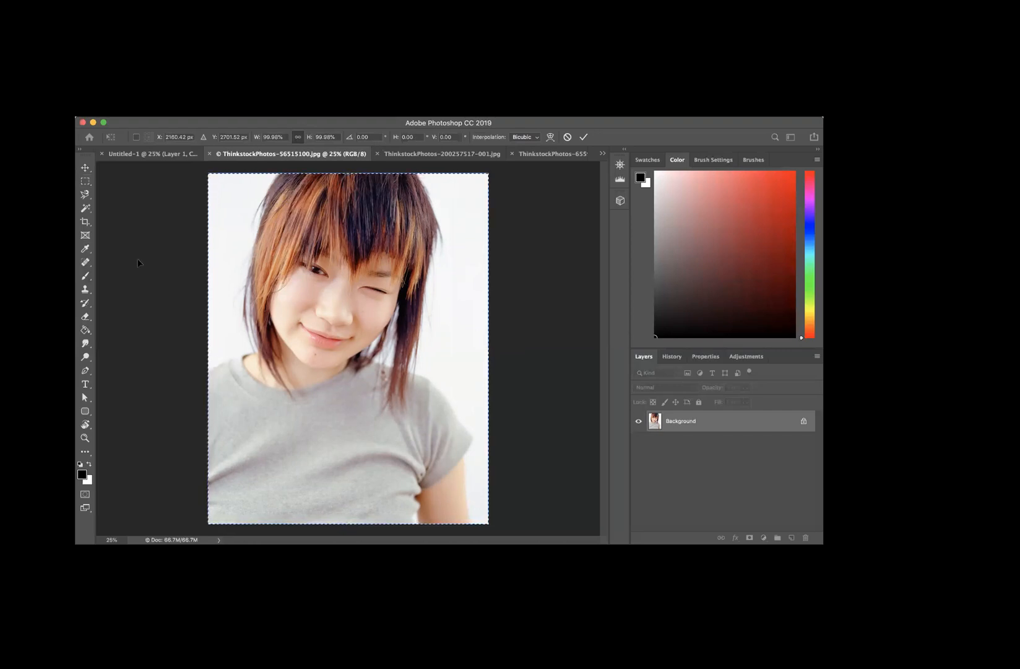
key("Return")
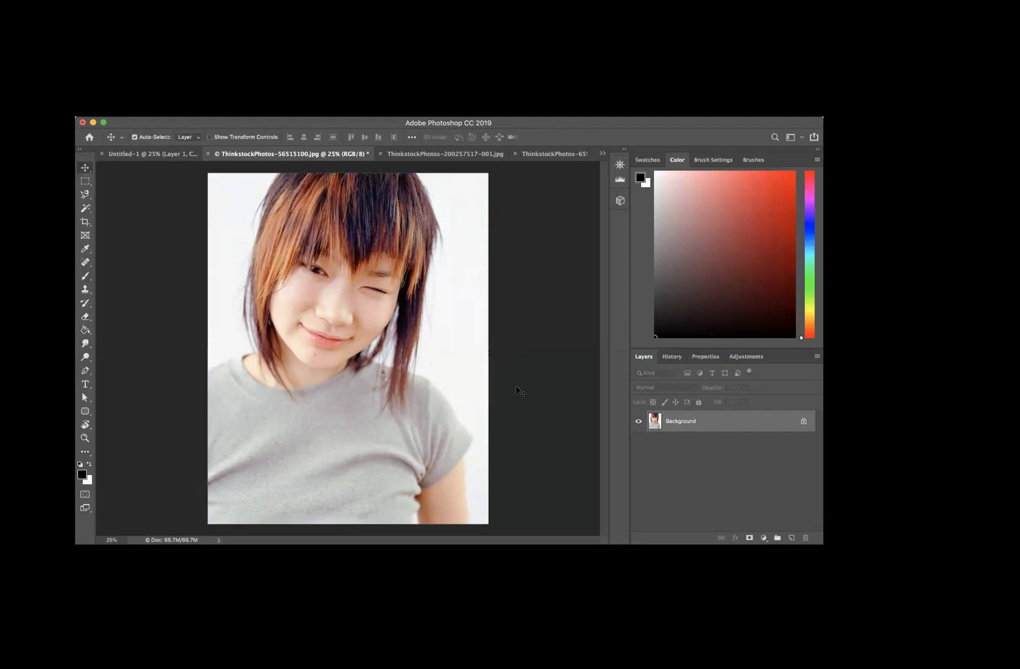
Step: Unlock the portrait's Background layer and scale it from the upper-left corner without keeping its proportions
left_click(804, 421)
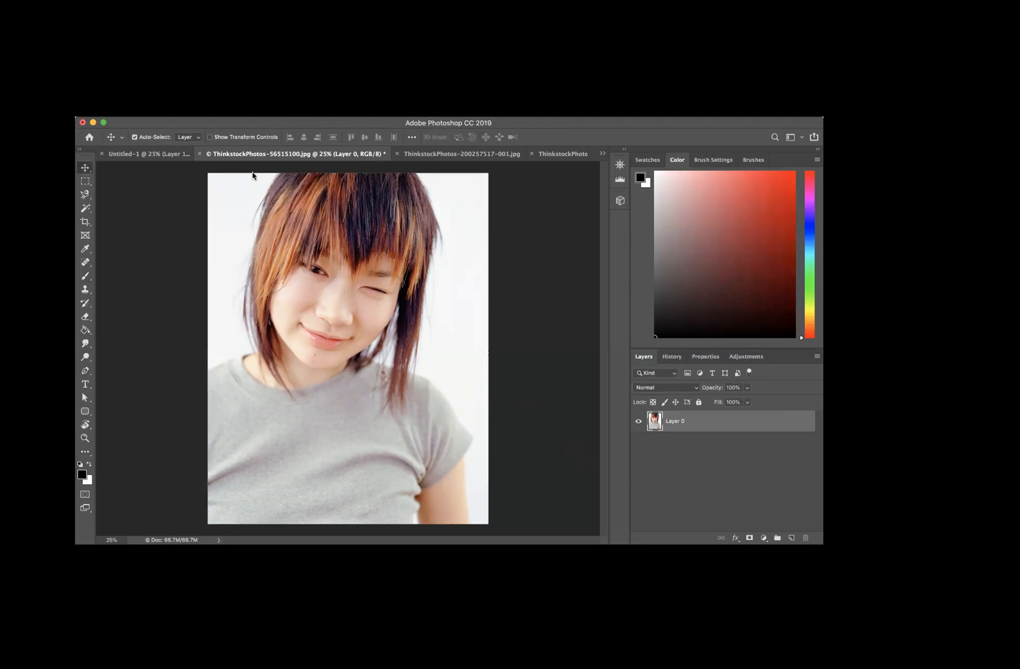
left_click(193, 111)
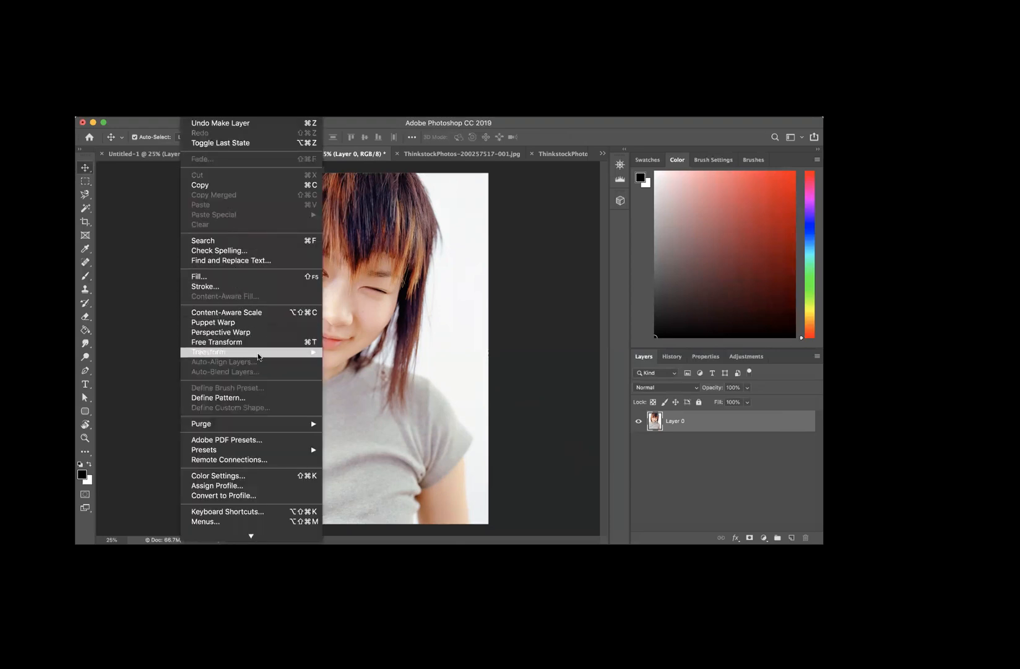
mouse_move(258, 354)
left_click(343, 368)
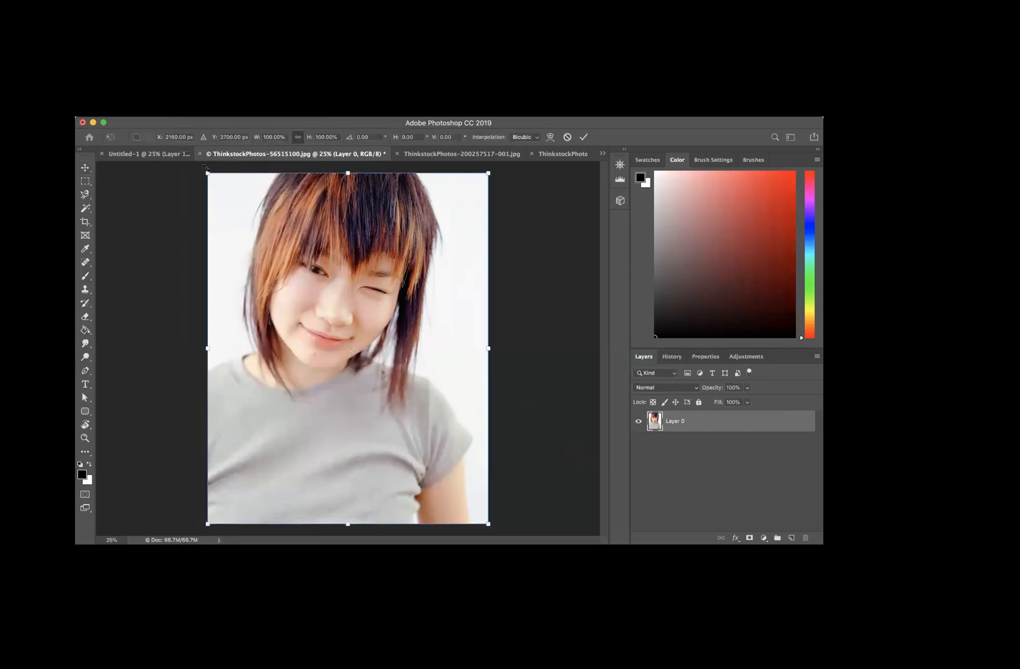
mouse_move(207, 171)
left_mouse_down()
mouse_move(303, 246)
mouse_move(208, 172)
left_mouse_up()
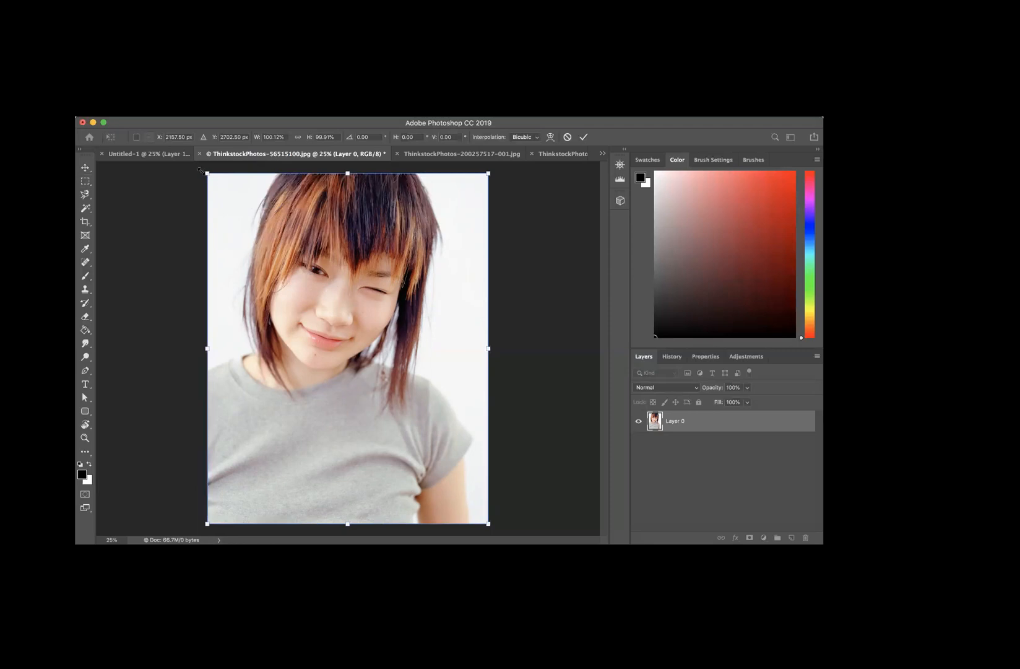
left_click_drag(206, 173, 180, 195)
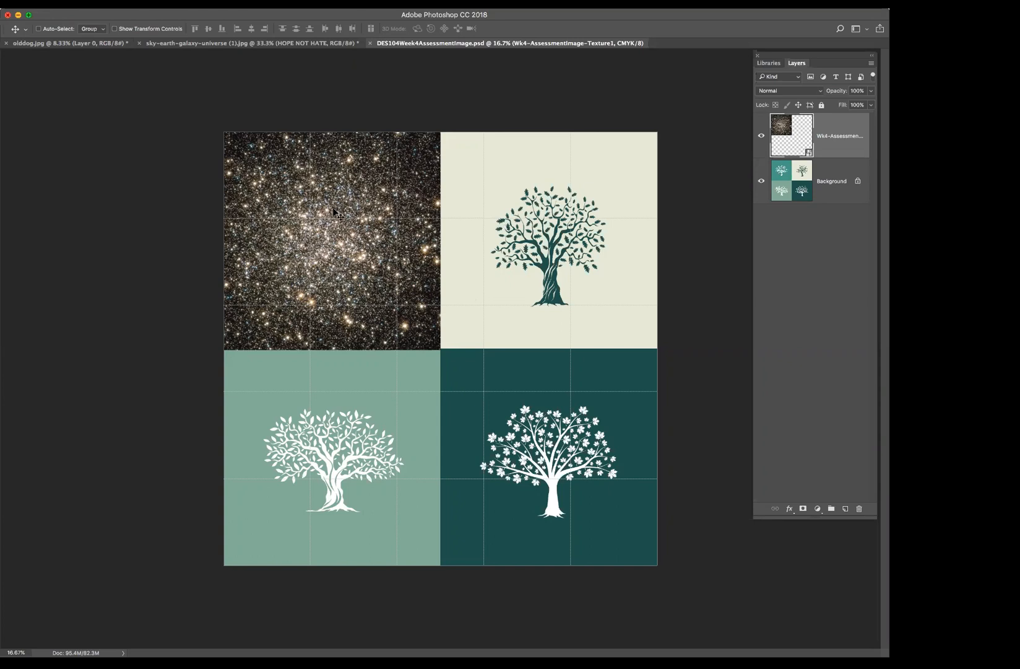
key("super+Tab")
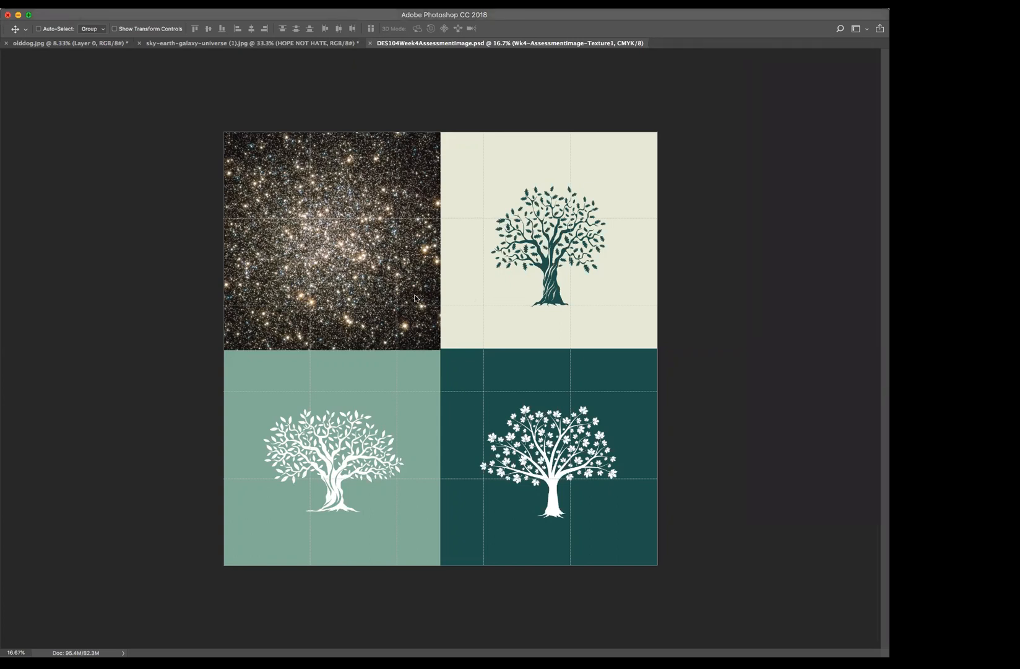
left_click(262, 228)
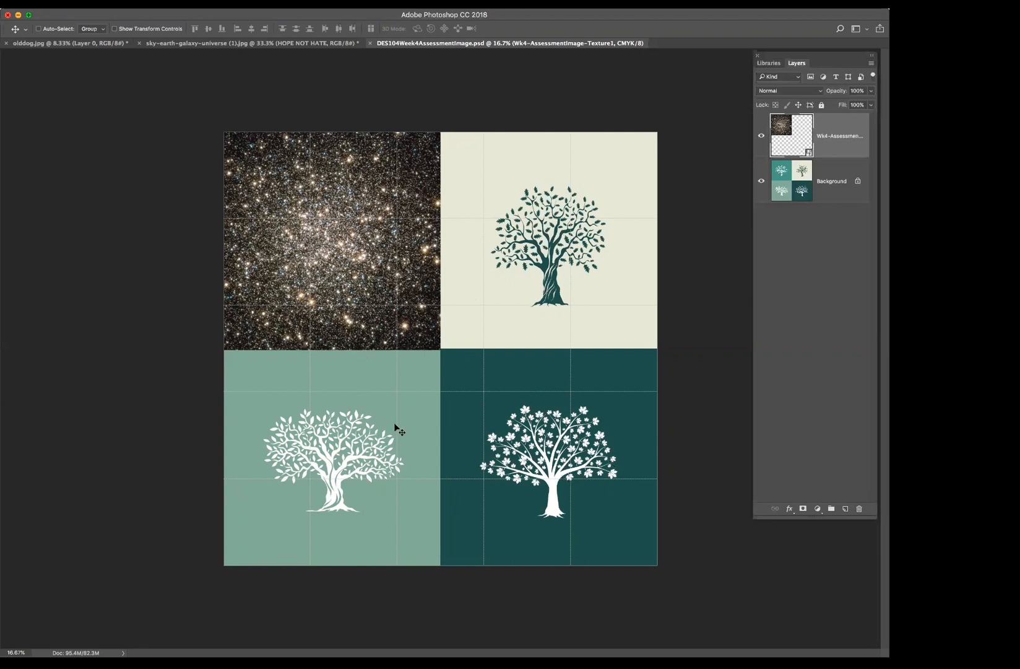
Step: Place Wk4-AssessmentImage-Texture2 (1).eps as an embedded image, accepting the default EPS rasterization settings
left_click(53, 3)
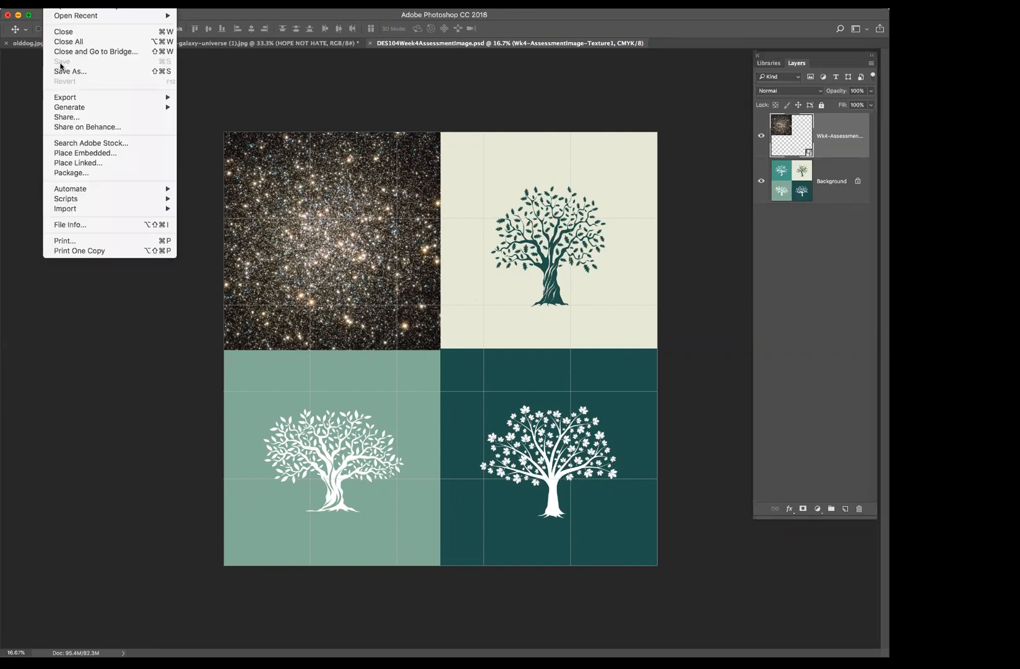
left_click(67, 154)
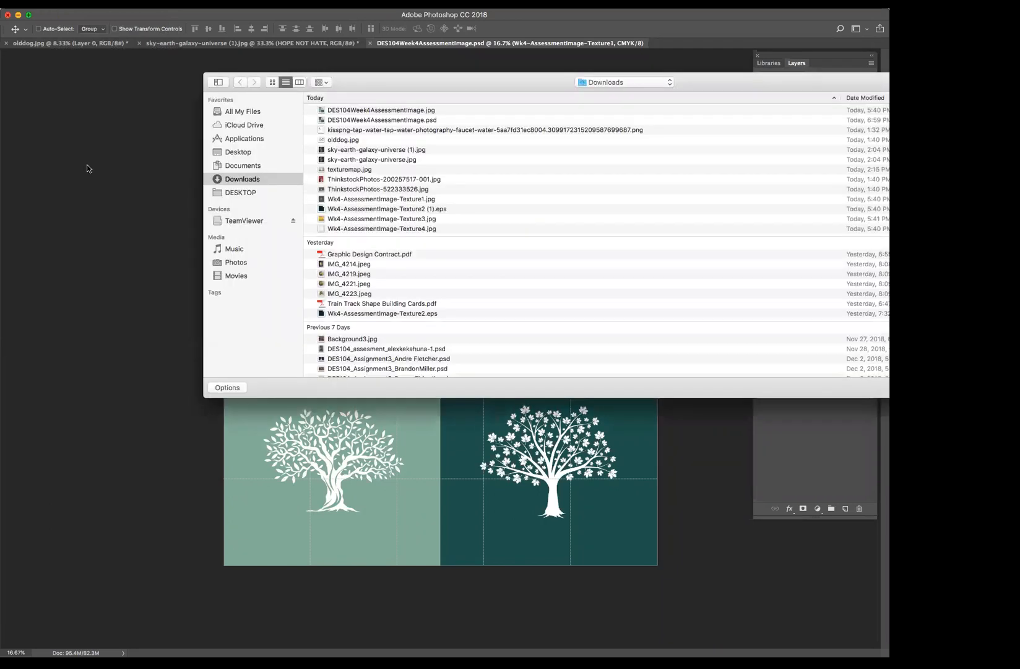
left_click(359, 211)
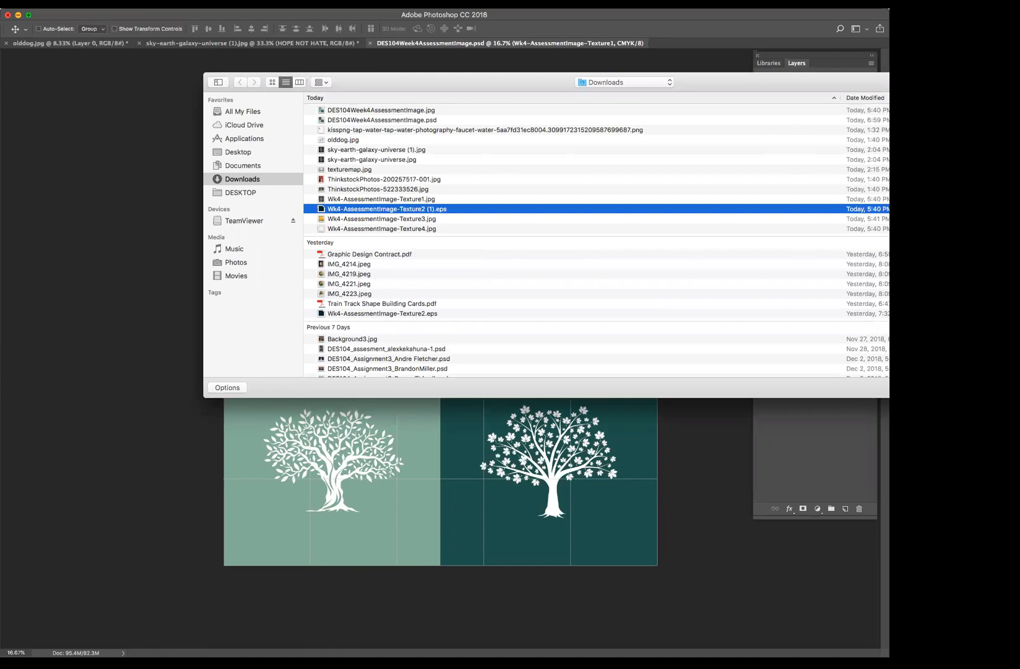
key("Return")
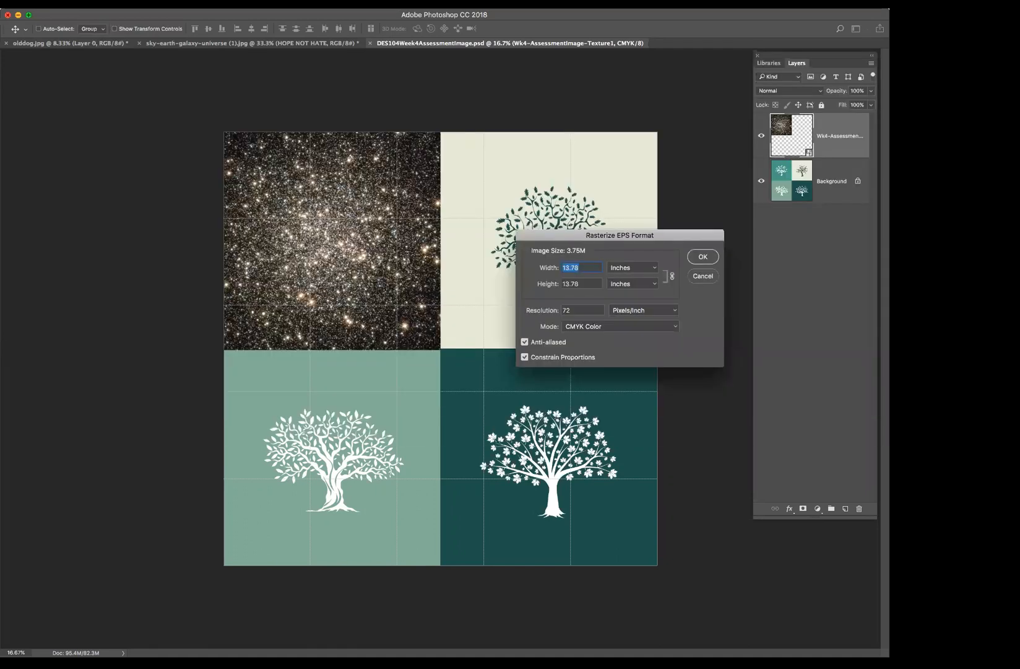
left_click_drag(613, 239, 701, 275)
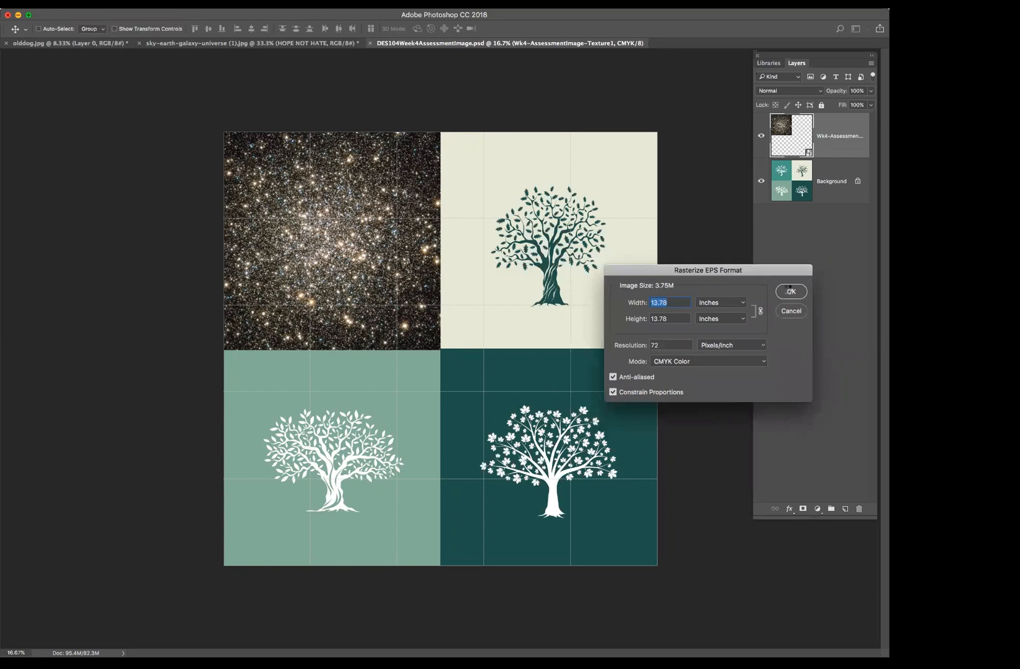
left_click(791, 290)
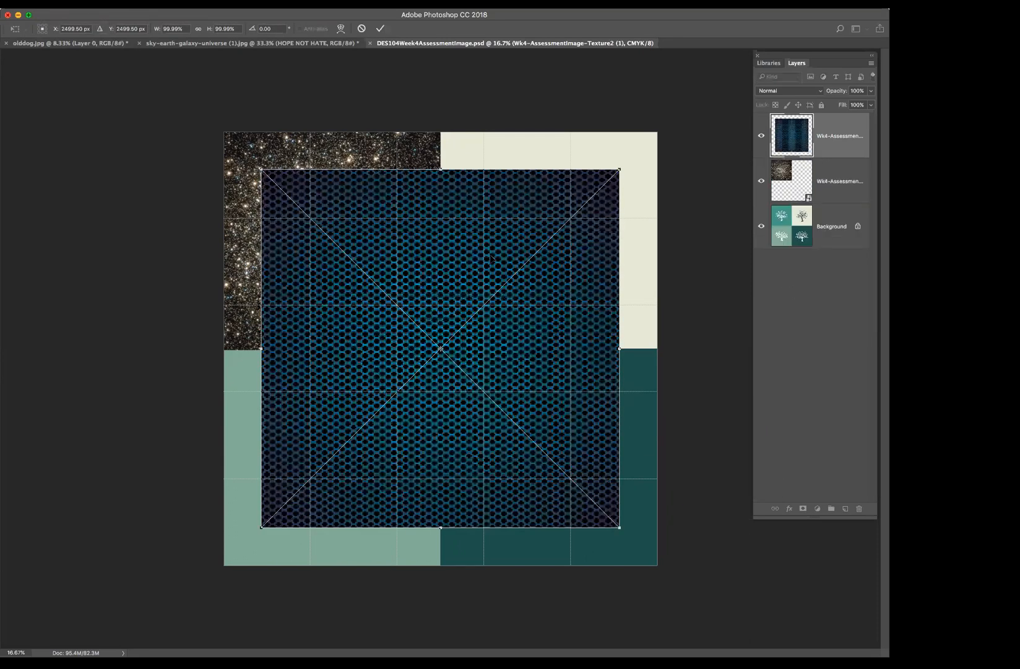
Step: Move the hexagon texture to the upper-right tile, scale it to about 60.6%, and save the document with the texture placed
left_click_drag(621, 168, 417, 374)
left_click_drag(552, 196, 563, 173)
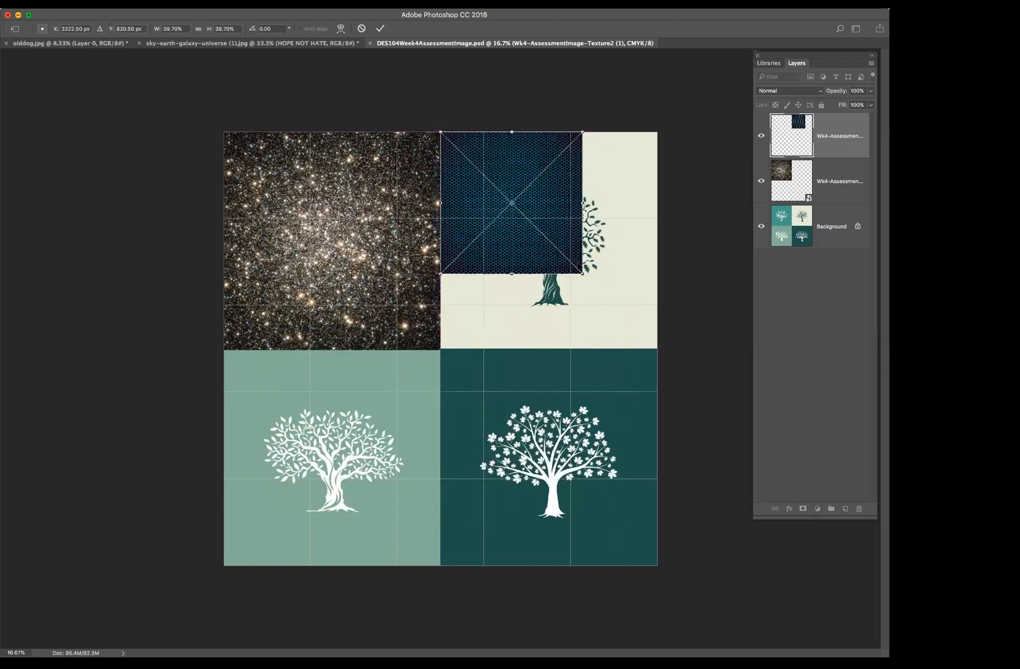
left_click_drag(584, 273, 660, 350)
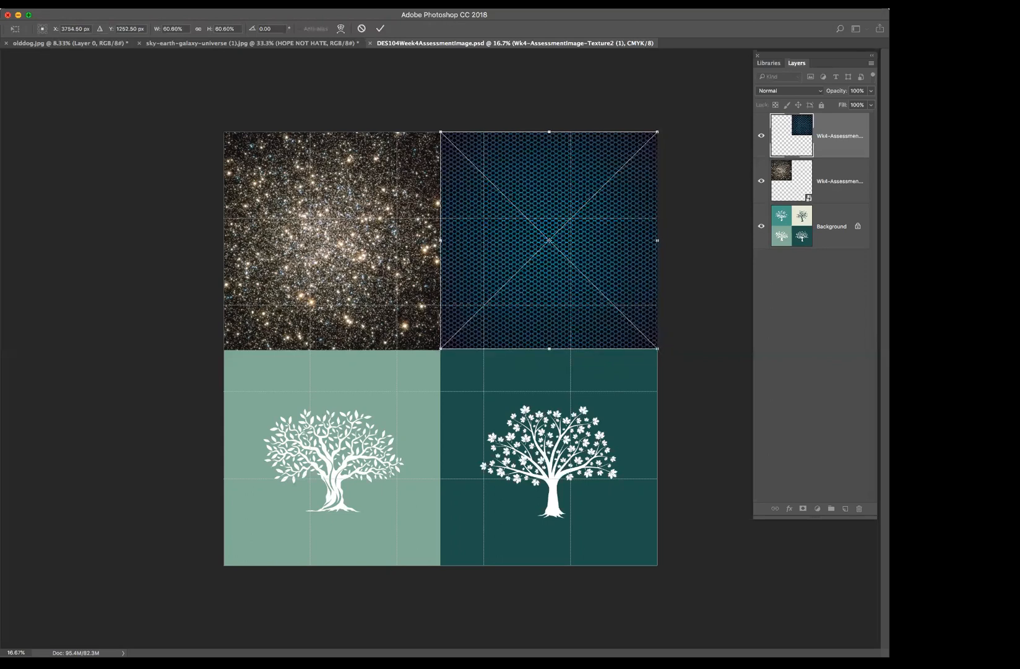
key("super+s")
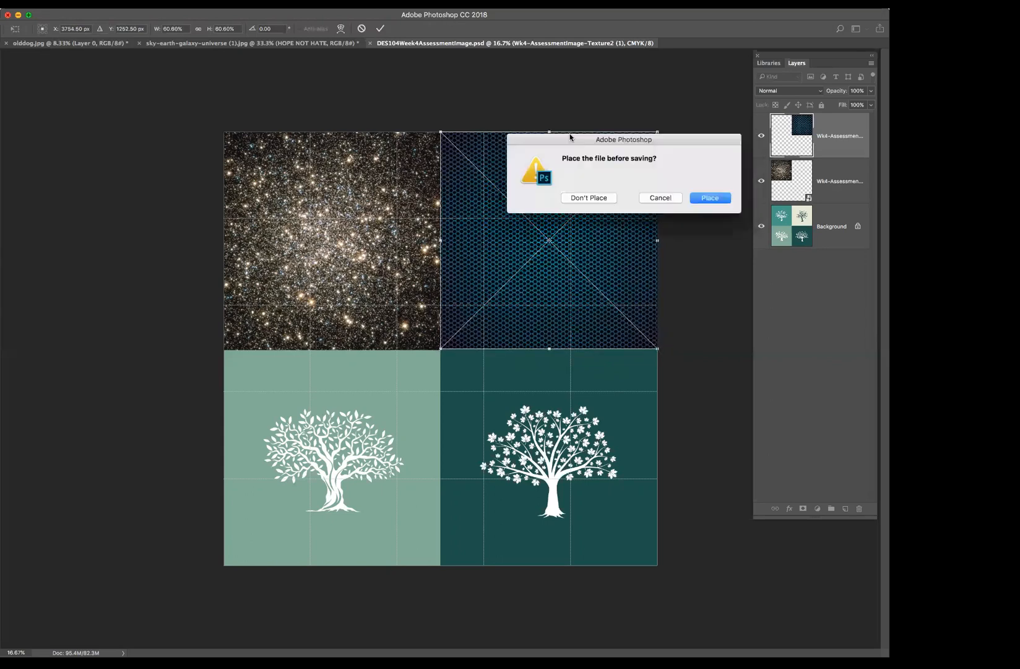
left_click(700, 198)
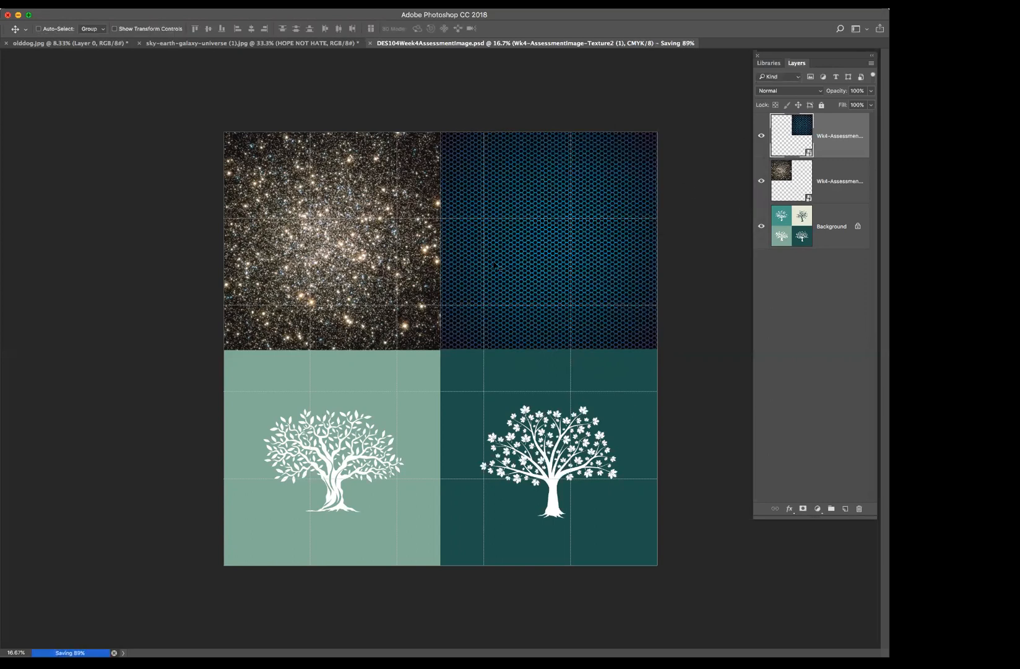
Step: Scale the hexagon texture to about 60.85% from its lower-left corner to align with the star texture's bottom edge, and save with it placed
key("super+equal")
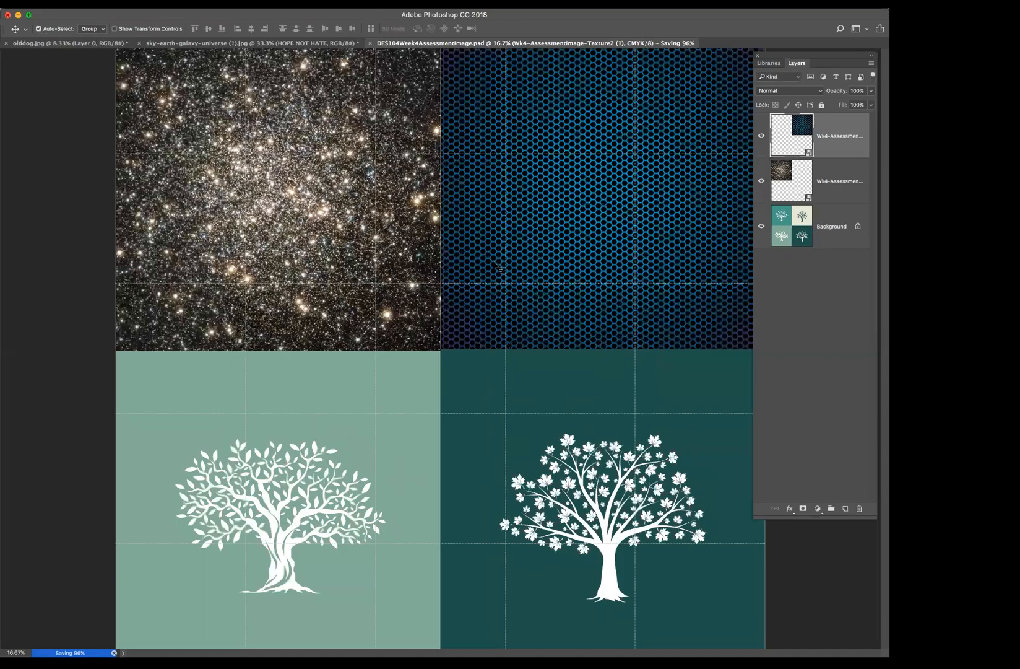
key("super+equal")
key("super+equal")
key("super+equal")
key("super+equal")
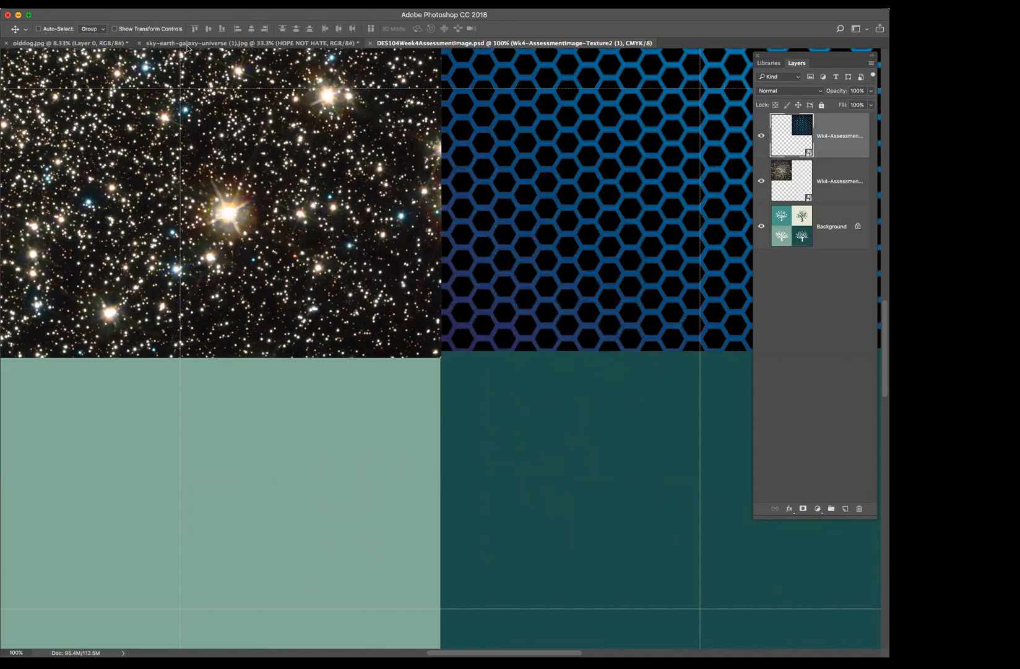
left_click(97, 3)
mouse_move(74, 3)
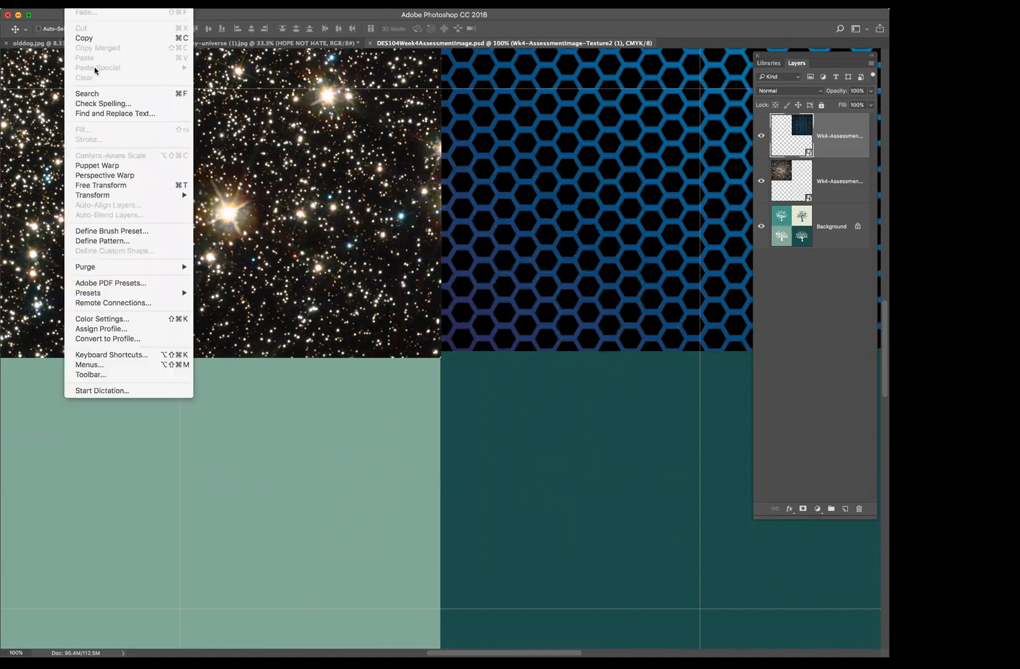
mouse_move(124, 197)
left_click(218, 211)
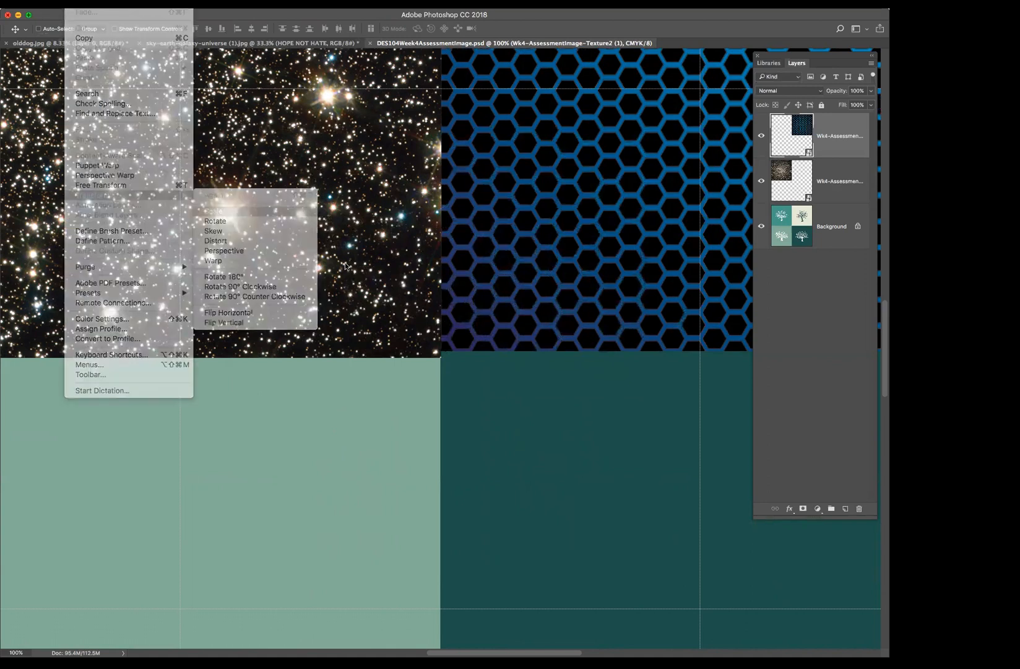
scroll(675, 352, "right", 10)
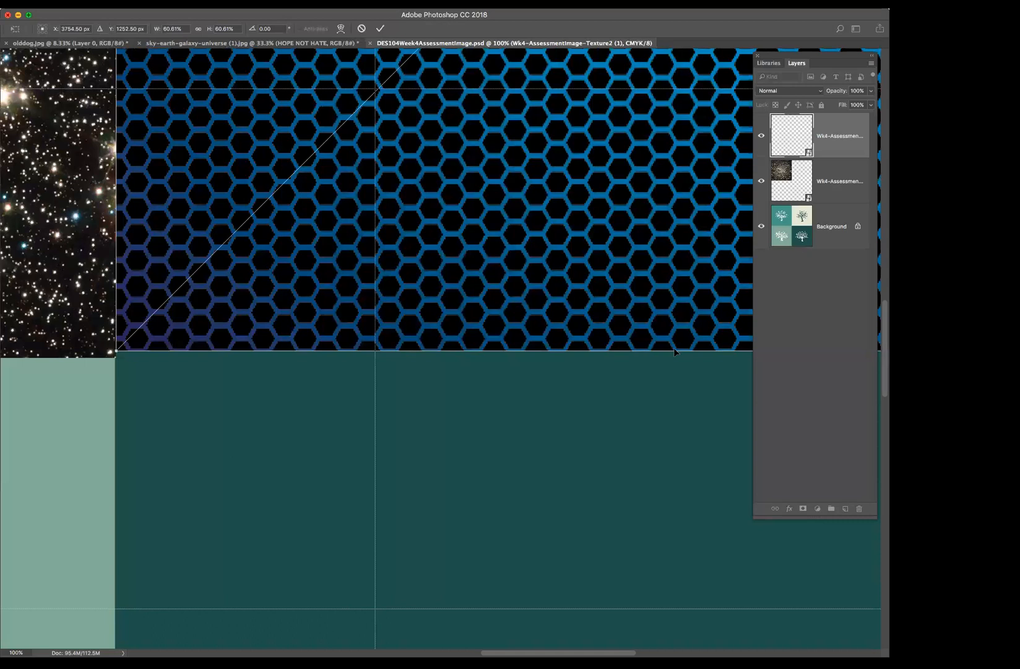
scroll(673, 347, "down", 3)
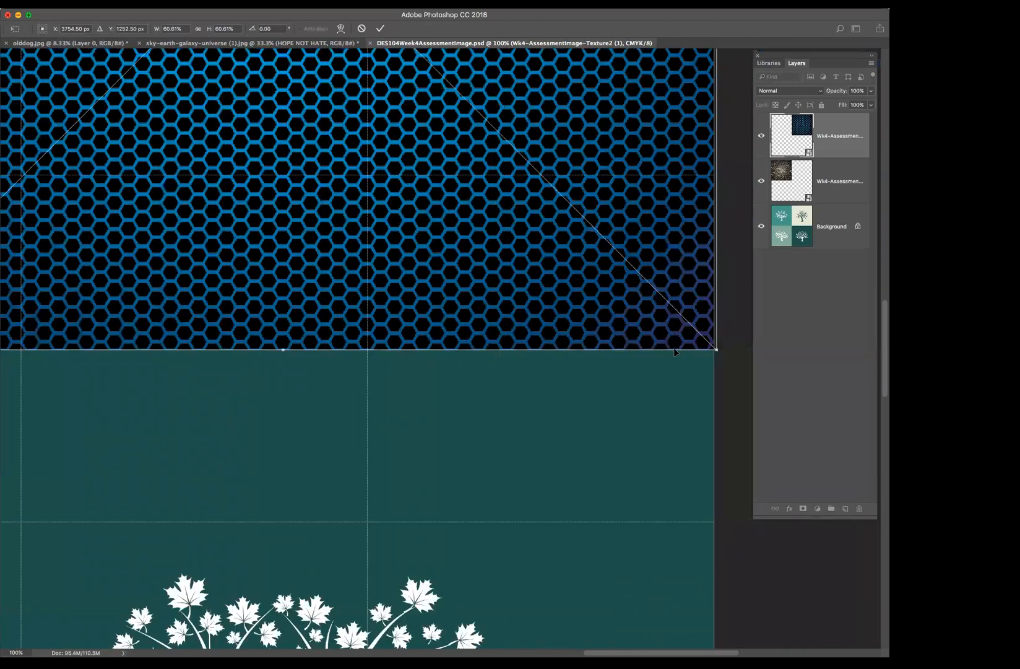
scroll(674, 347, "left", 4)
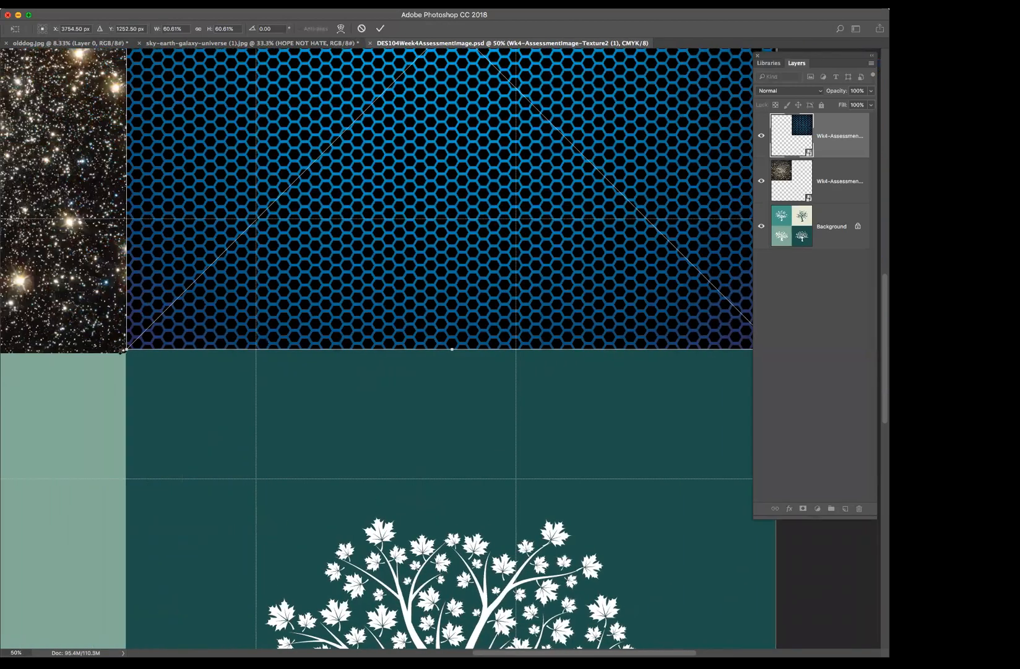
left_click_drag(125, 352, 125, 356)
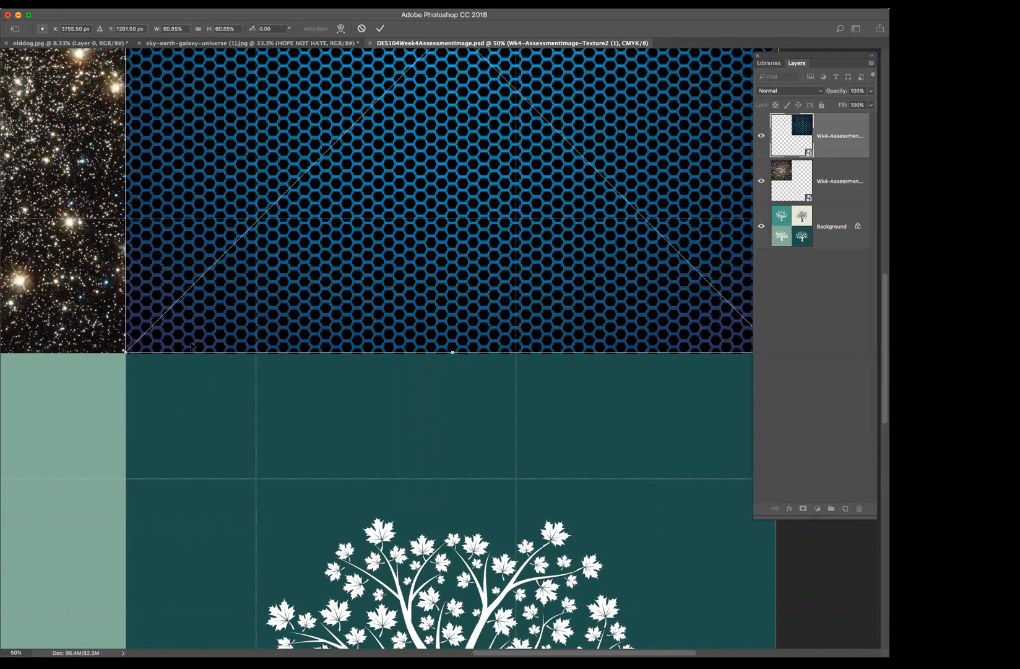
key("super+s")
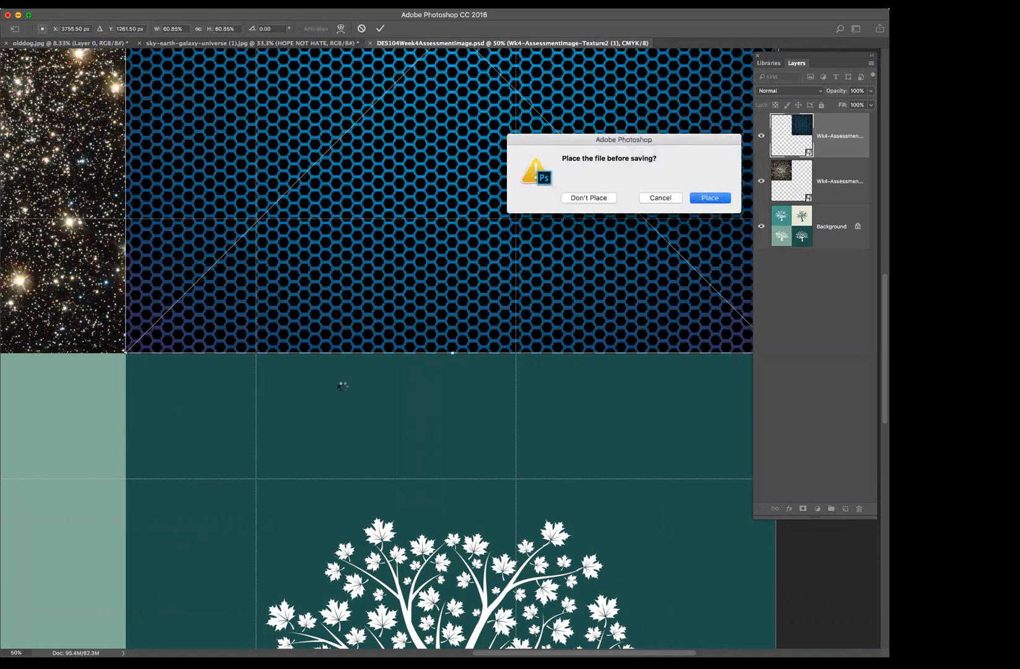
key("Return")
Step: Examine at close range how the star and hexagon textures meet along the tile edges, and return to the whole artwork
scroll(289, 420, "left", 5)
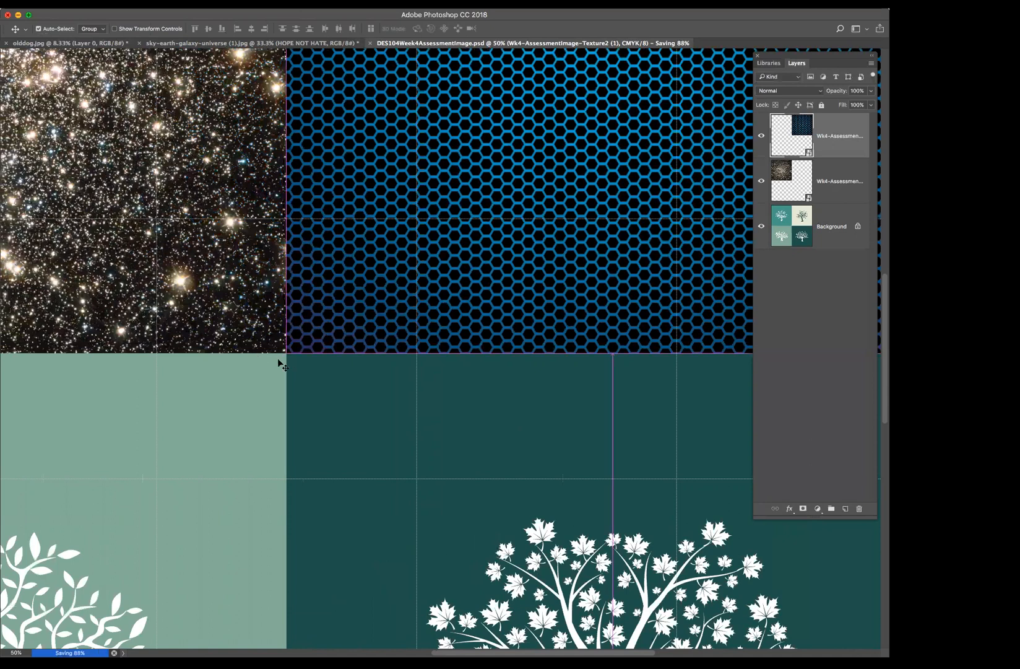
key("super+equal")
key("super+equal")
key("super+equal")
key("super+equal")
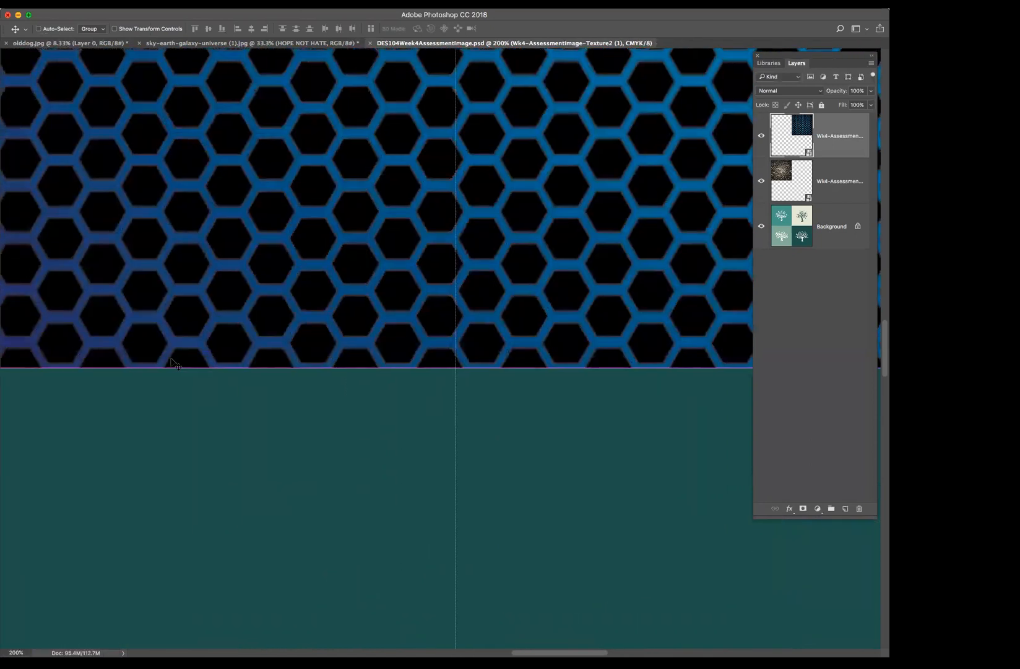
scroll(372, 371, "left", 10)
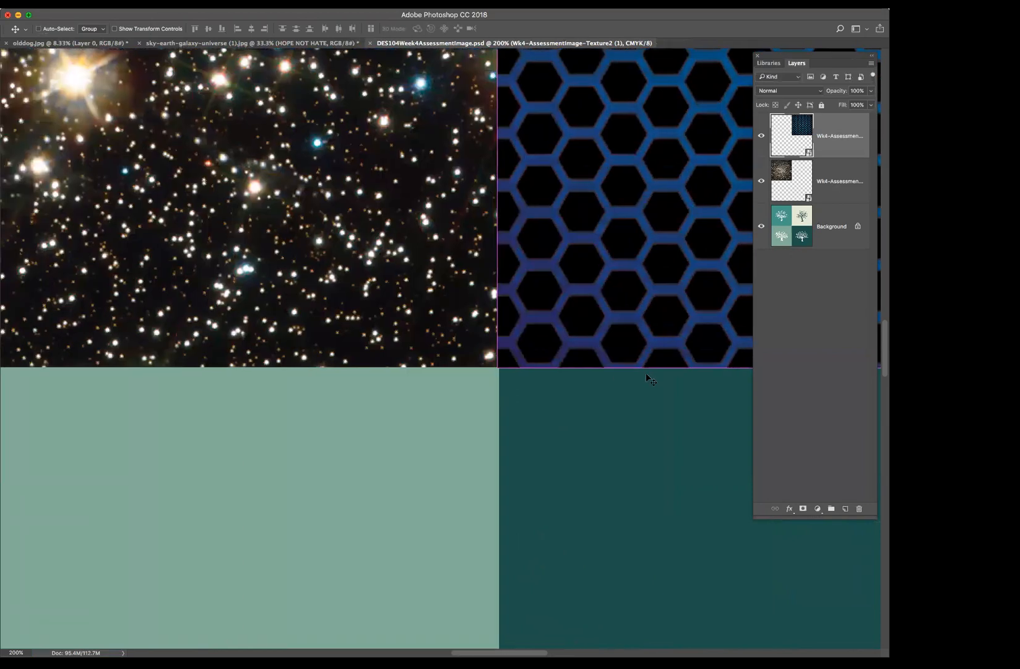
scroll(647, 375, "left", 2)
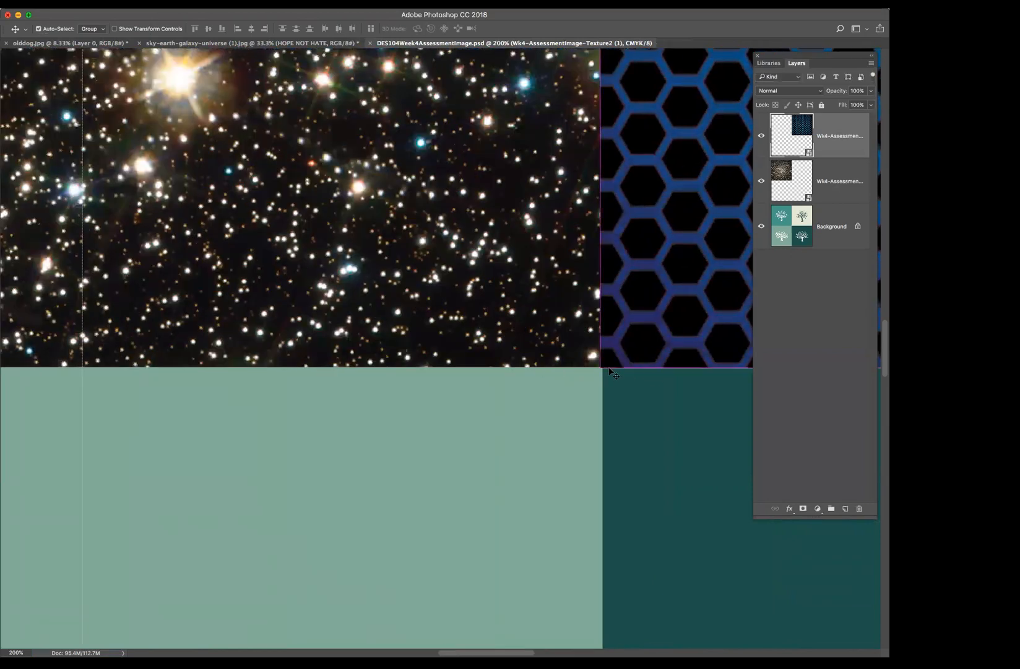
key("super+minus")
key("super+minus")
key("super+minus")
key("super+minus")
key("super+minus")
key("super+minus")
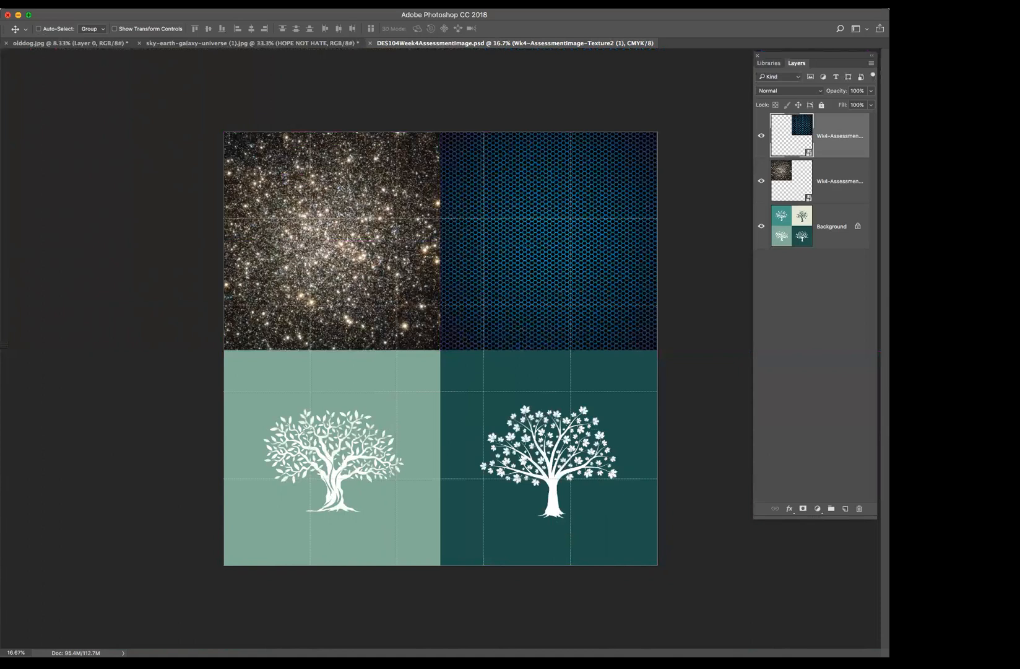
Step: Place Wk4-AssessmentImage-Texture3.jpg as an embedded image in the artwork
left_click(52, 3)
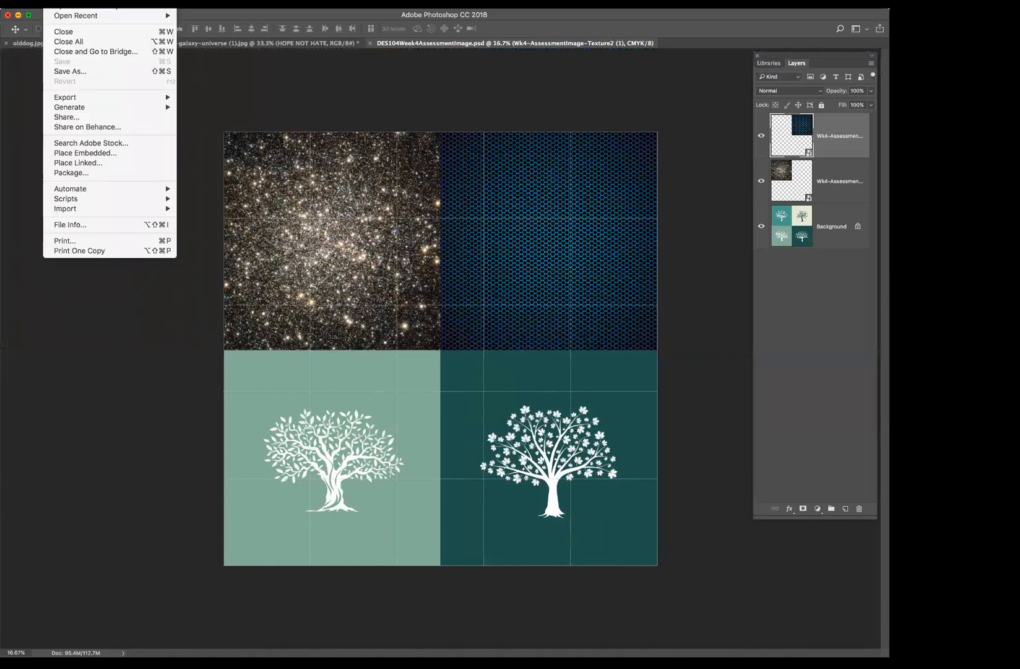
left_click(71, 156)
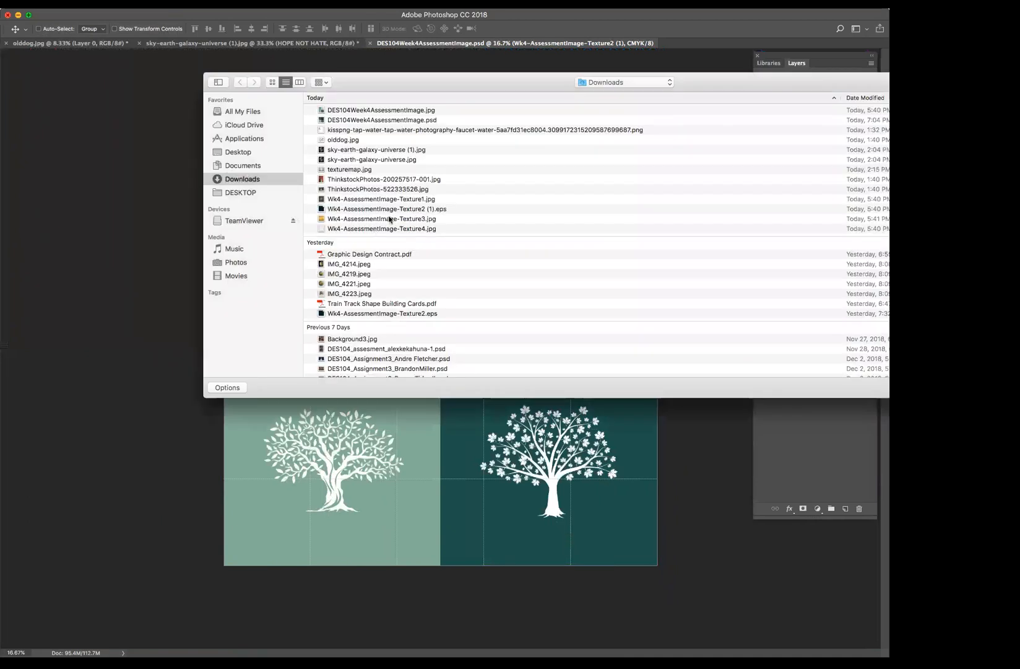
left_click(380, 219)
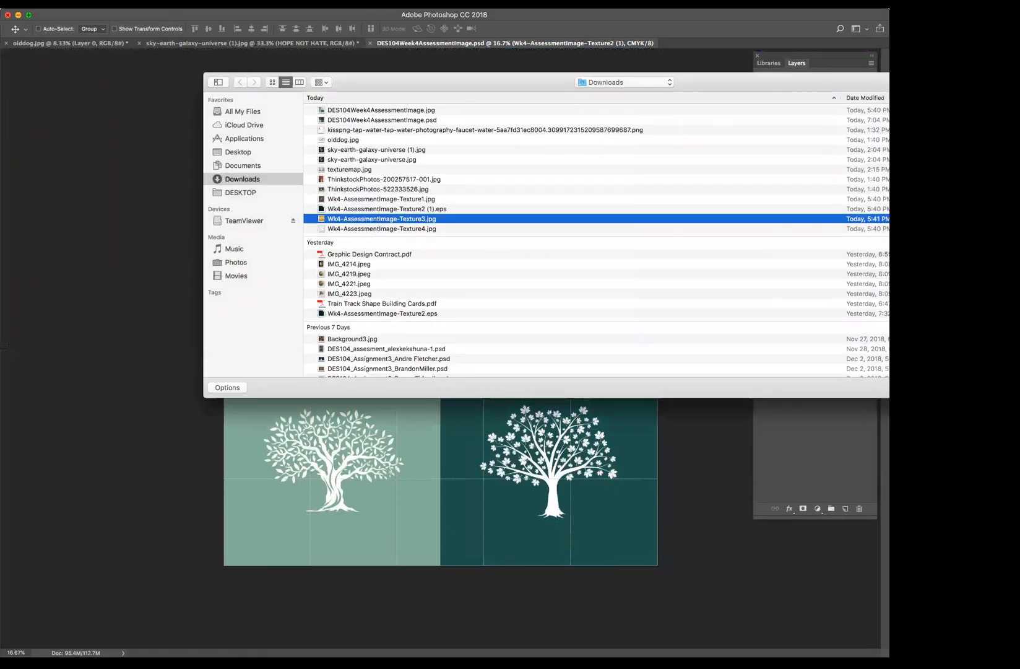
key("Return")
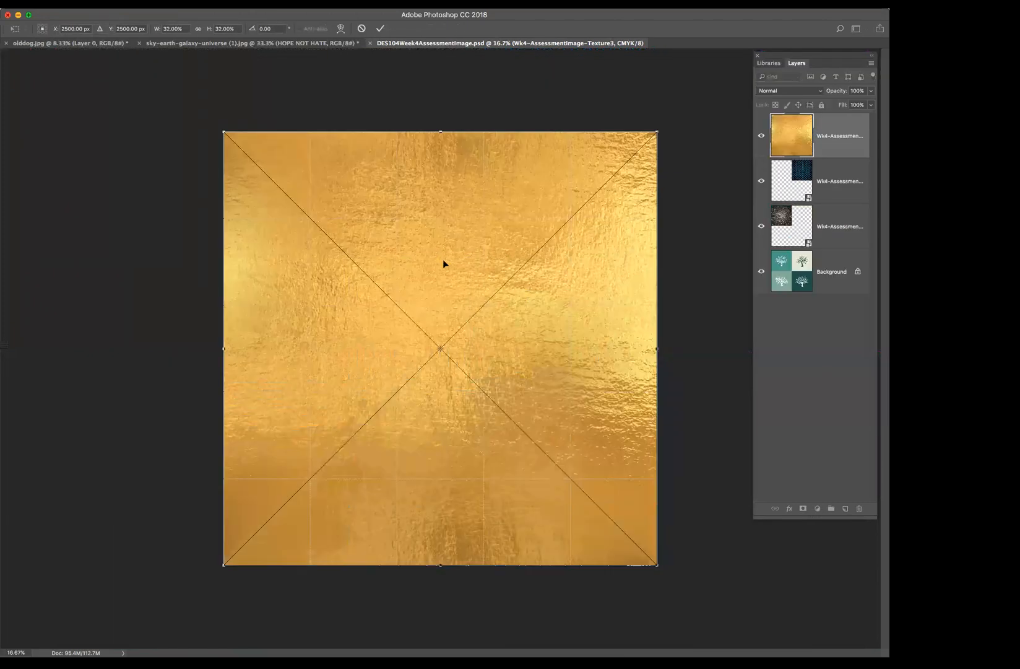
Step: Scale the gold texture to about 15.97% so it covers the lower-left tile, and save the document with the texture placed
left_click_drag(657, 133, 440, 350)
key("super+s")
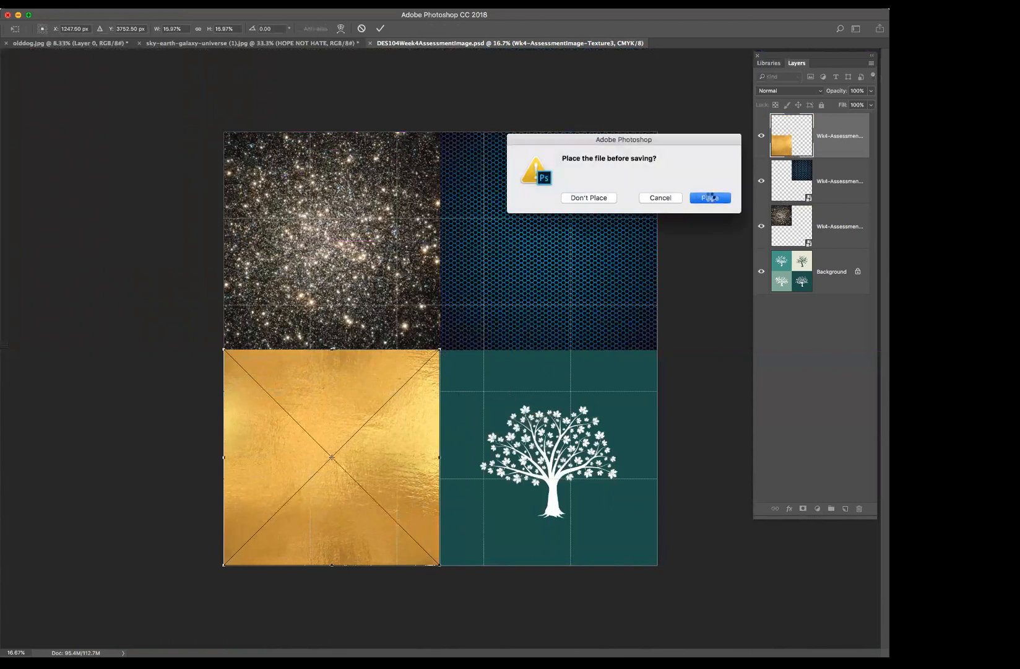
left_click(710, 198)
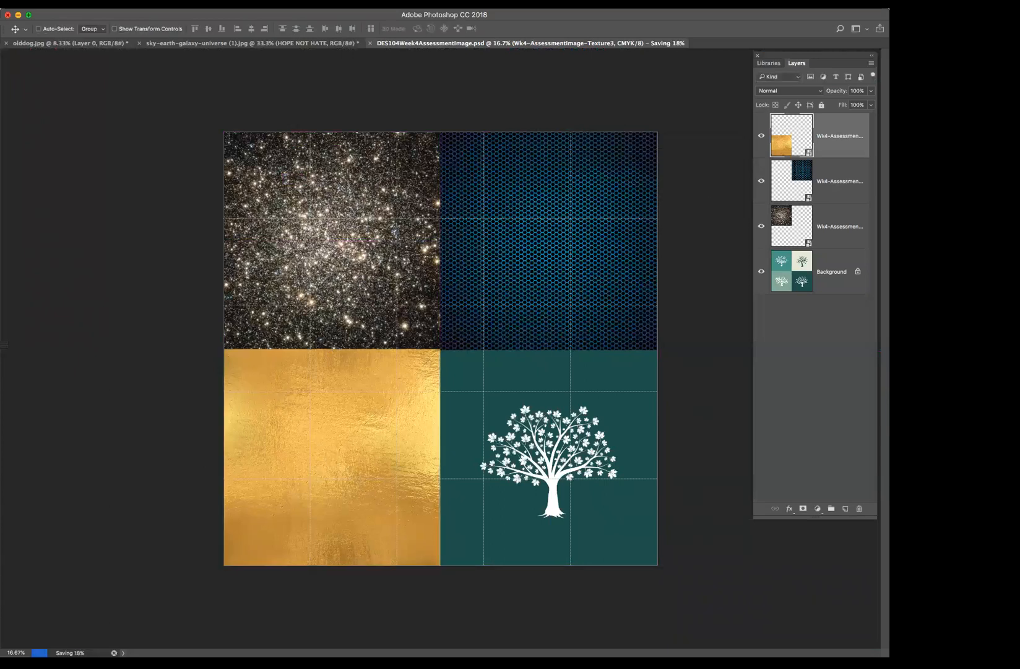
Step: Place Wk4-AssessmentImage-Texture4.jpg as an embedded image in the artwork
left_click(52, 3)
left_click(106, 155)
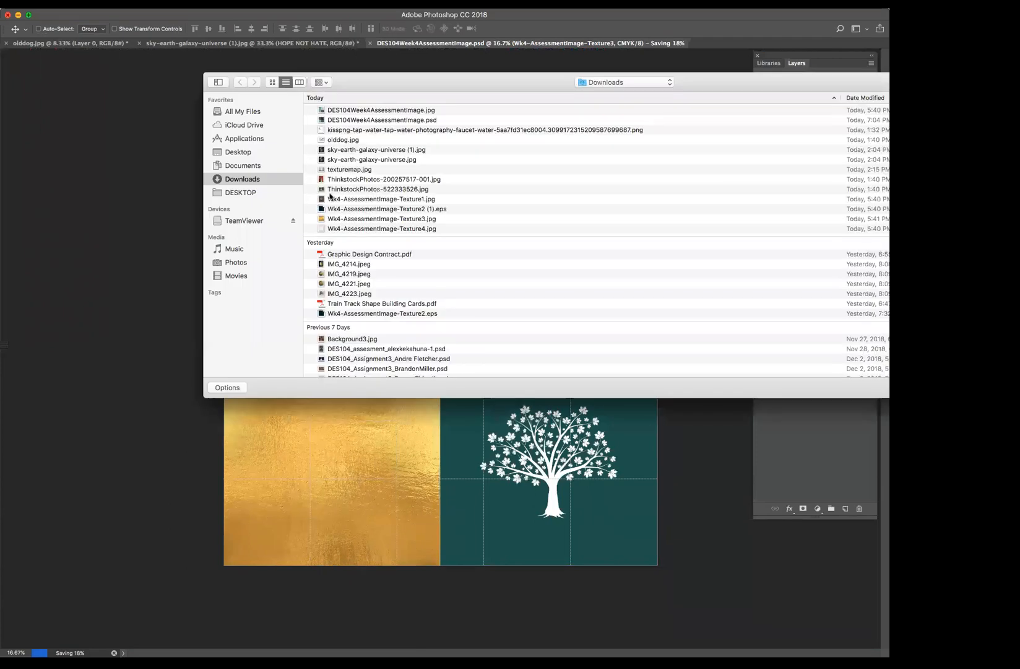
left_click(383, 229)
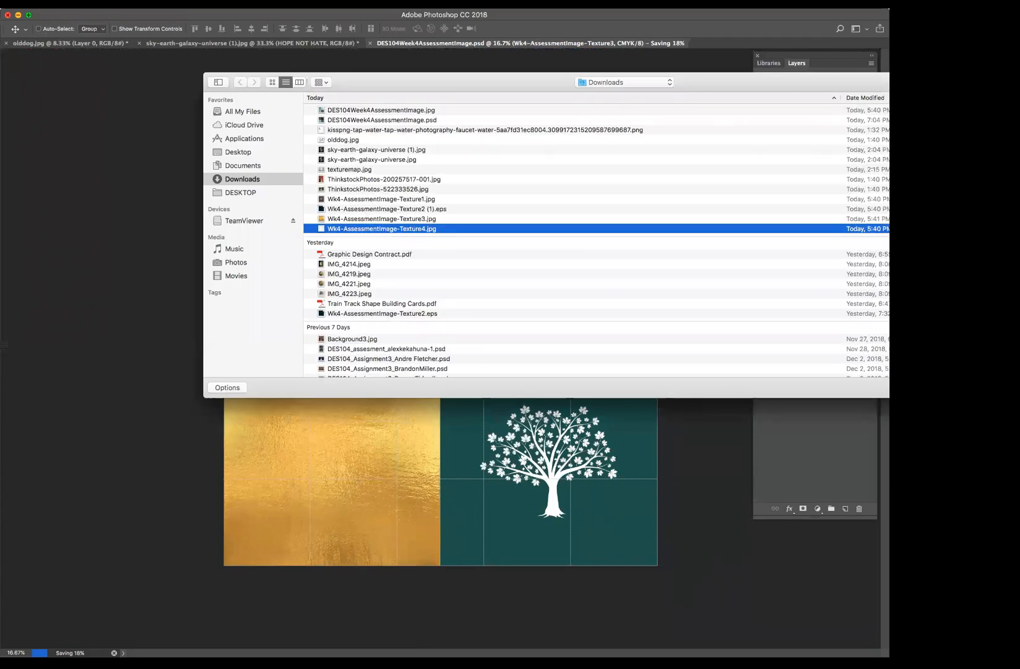
key("Return")
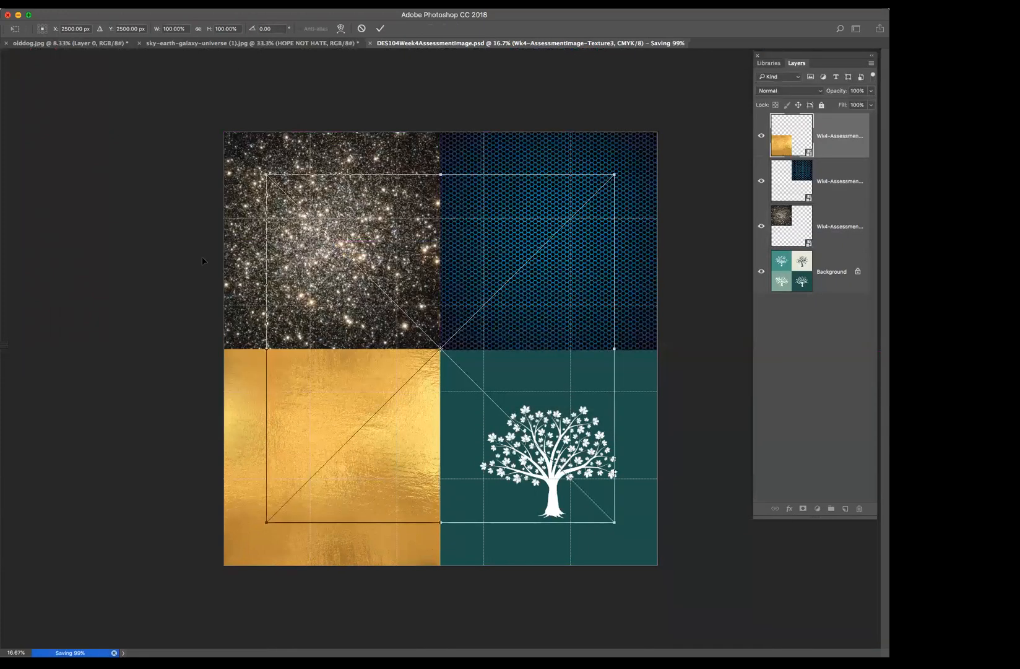
Step: Scale the white texture to about 62.70% wide and 62.13% high over the lower-right tile, and save the document with it placed
left_click_drag(267, 175, 374, 280)
left_click_drag(464, 327, 487, 348)
left_click_drag(418, 324, 439, 349)
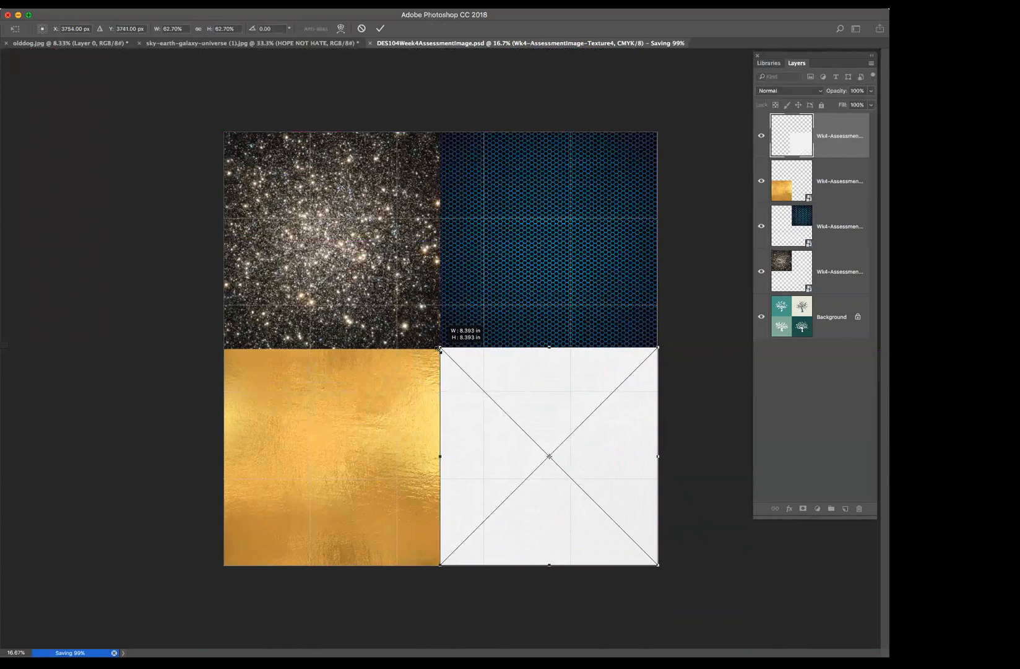
left_click_drag(439, 348, 439, 349)
left_click_drag(548, 349, 548, 351)
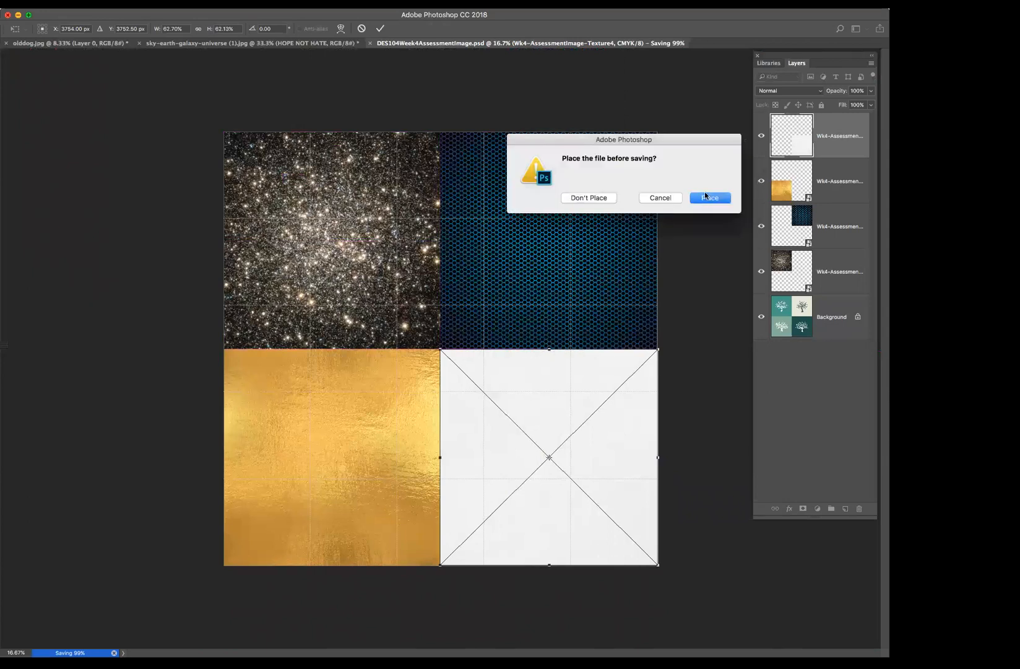
left_click(709, 200)
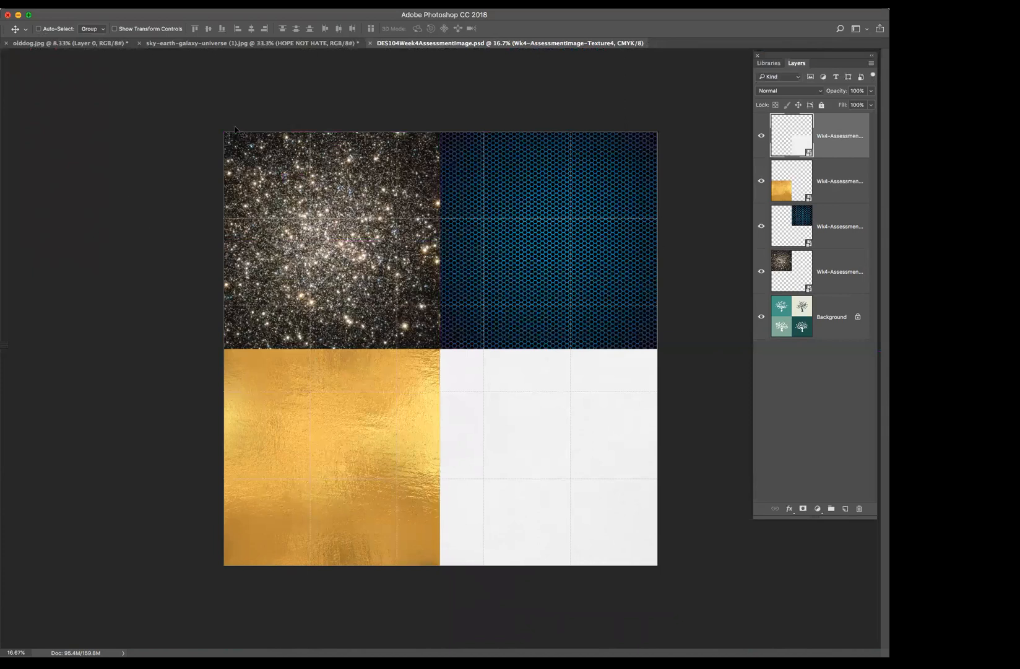
Step: Examine at close range how the four textures meet at the artwork's centre, and return to the whole artwork
left_click_drag(513, 14, 512, 14)
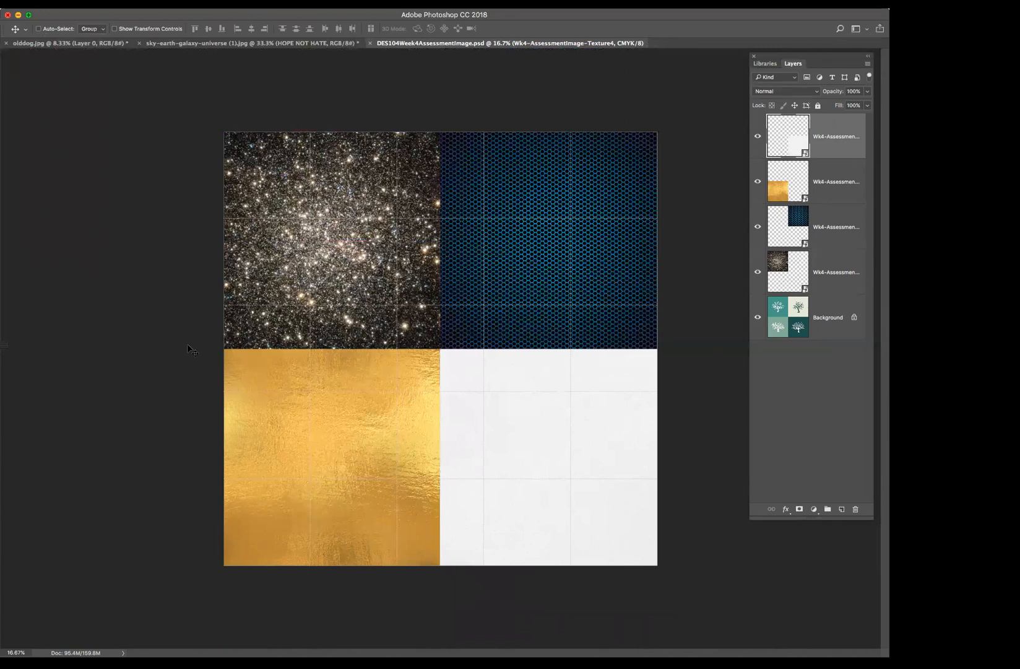
key("super+equal")
key("super+equal")
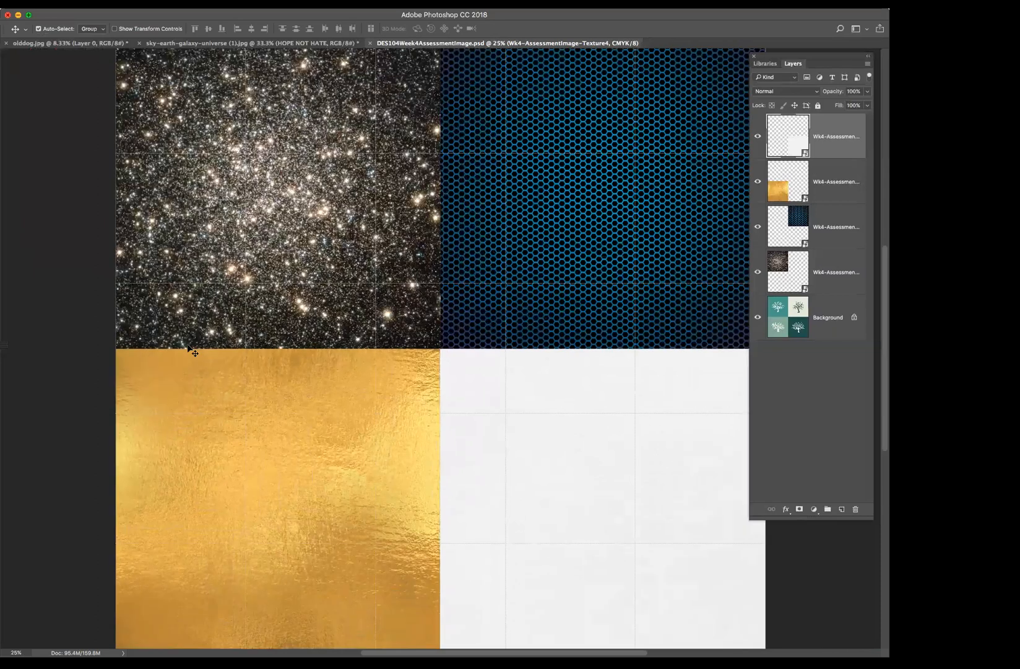
key("super+equal")
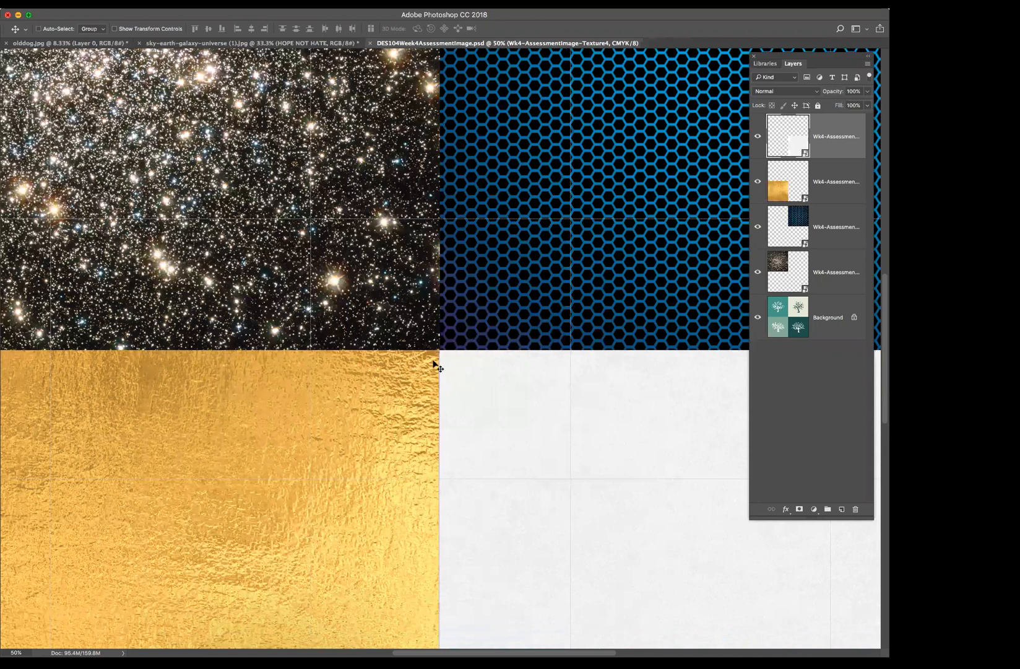
key("super+minus")
key("super+minus")
key("super+minus")
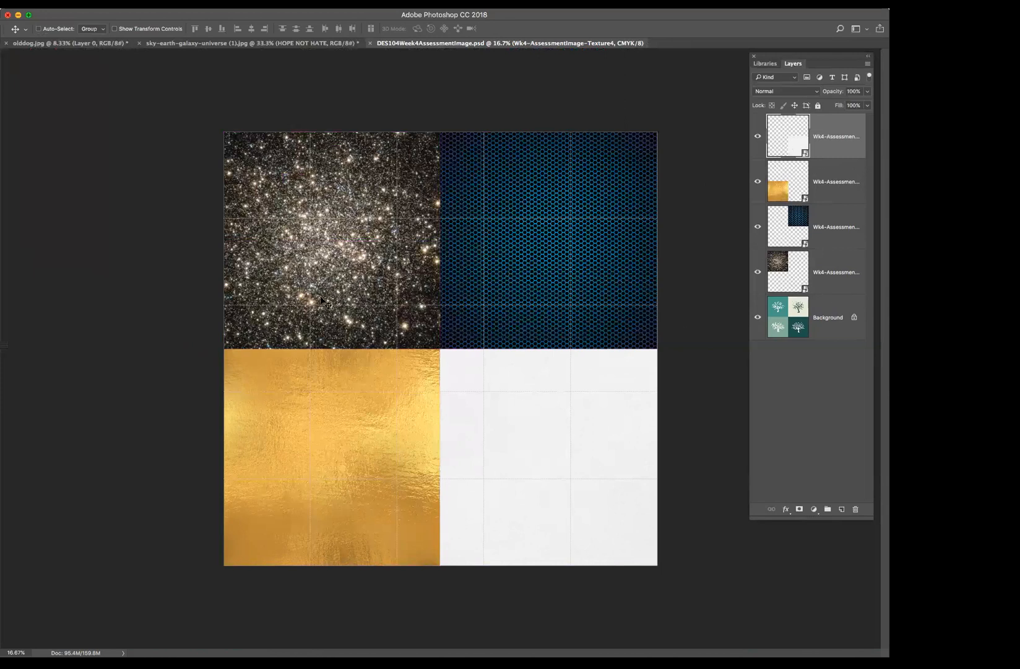
Step: Rename the star texture layer "Stars - Texture 1" and the hexagon texture layer "Blue pattern- Texture 2"
left_click(799, 271)
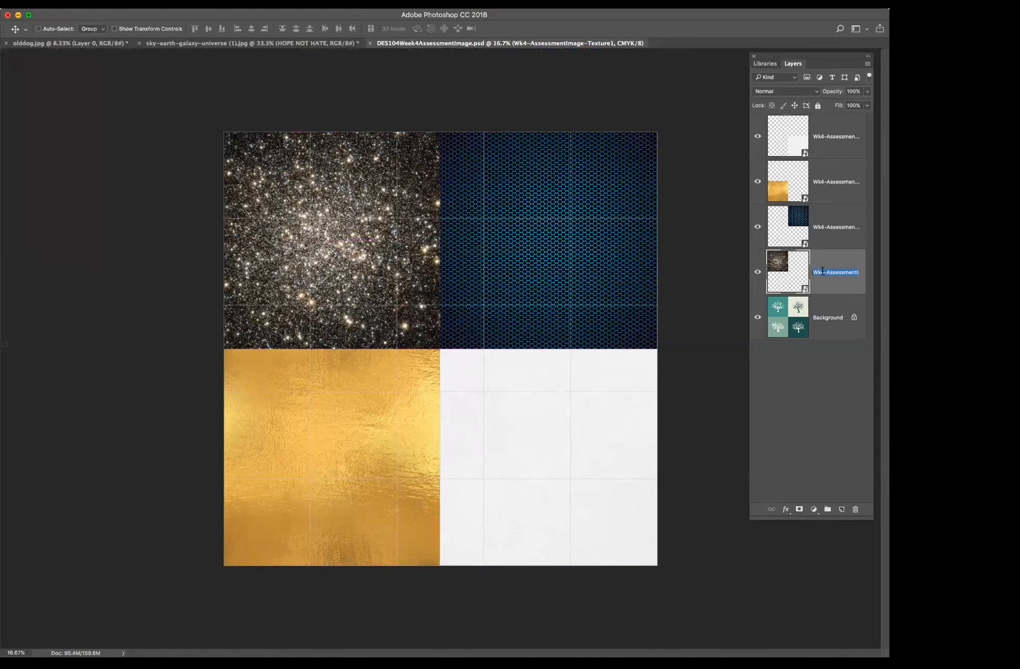
type("Stars - Texture 1")
double_click(842, 229)
type("Bl")
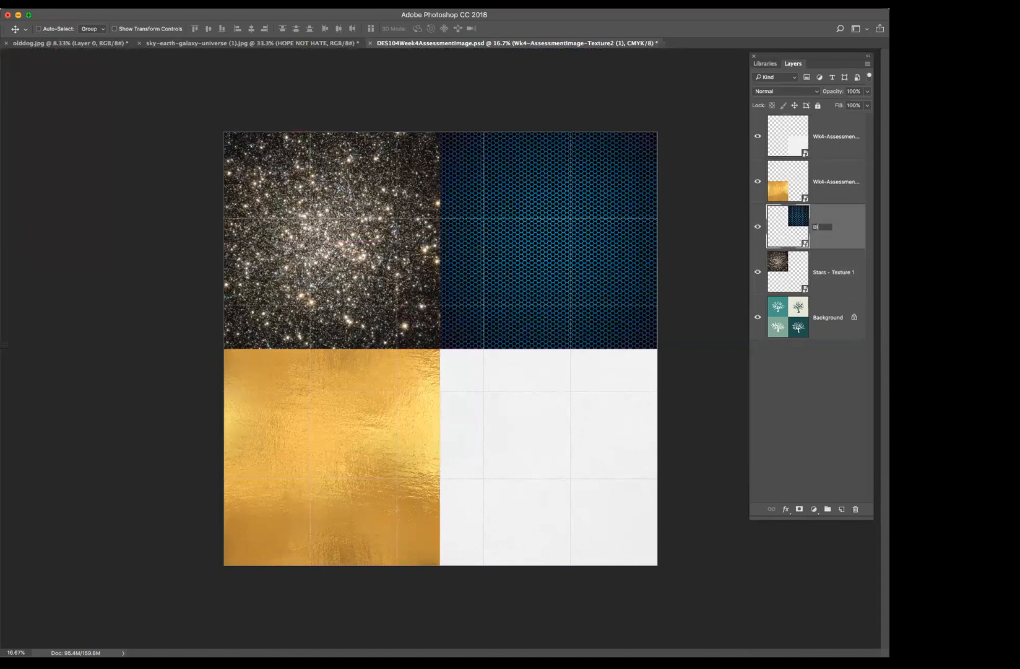
type("ue pattern- Texture 2")
Step: Name the gold texture layer "Gold - Texture 3" and the white texture layer "White - Texture 4"
double_click(834, 181)
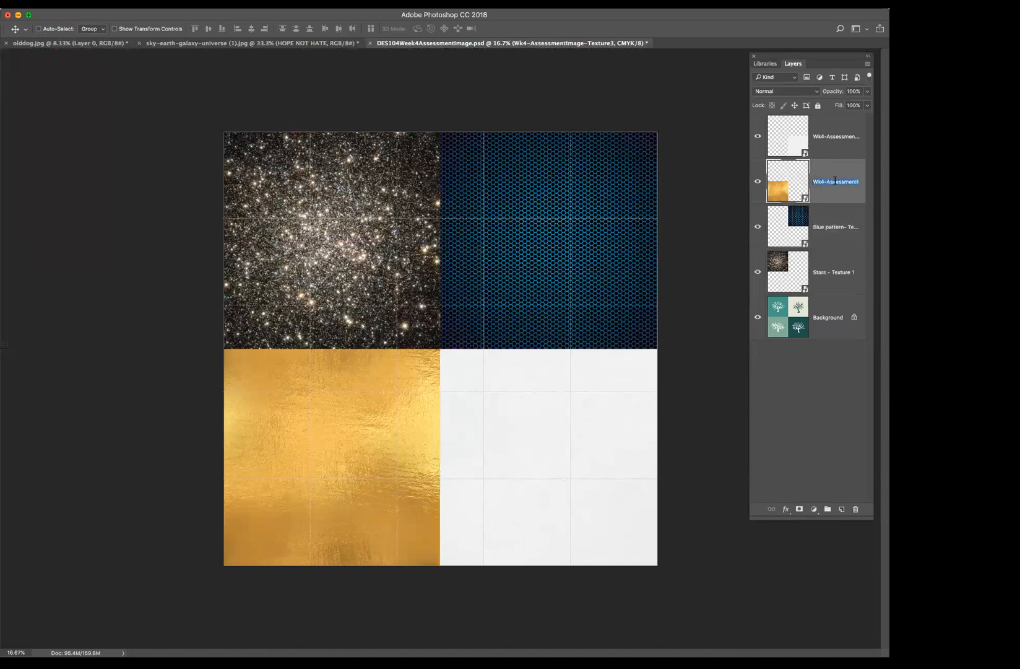
type("Gold - Texture 3")
double_click(829, 136)
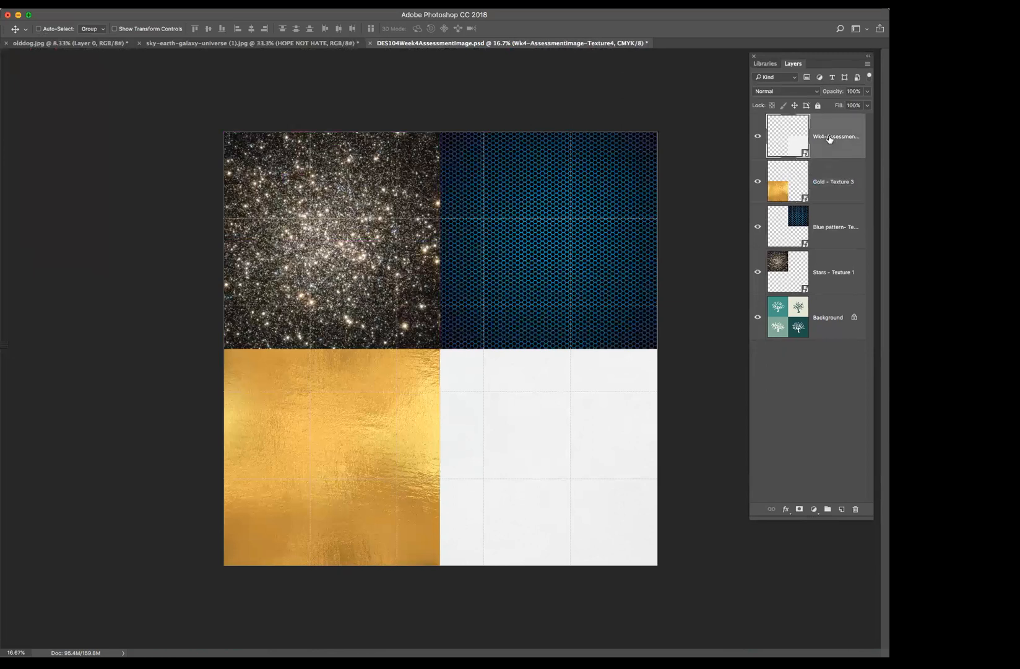
type("White - Texture 4")
key("Return")
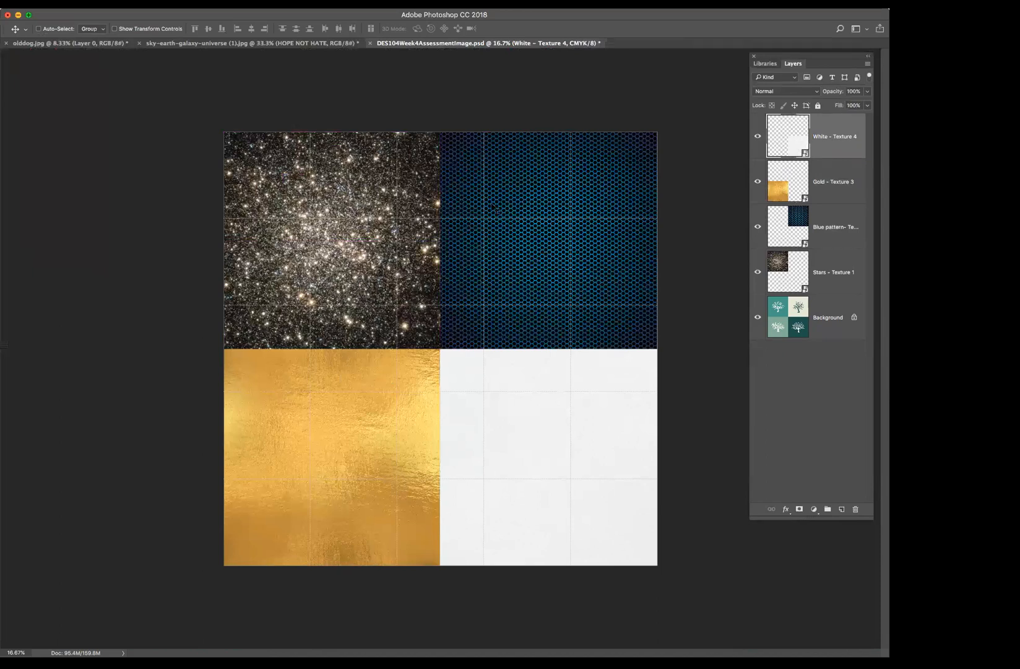
Step: Hide and reshow the white texture layer to check the tile beneath it, and widen the layer list to read full names
left_click(753, 152)
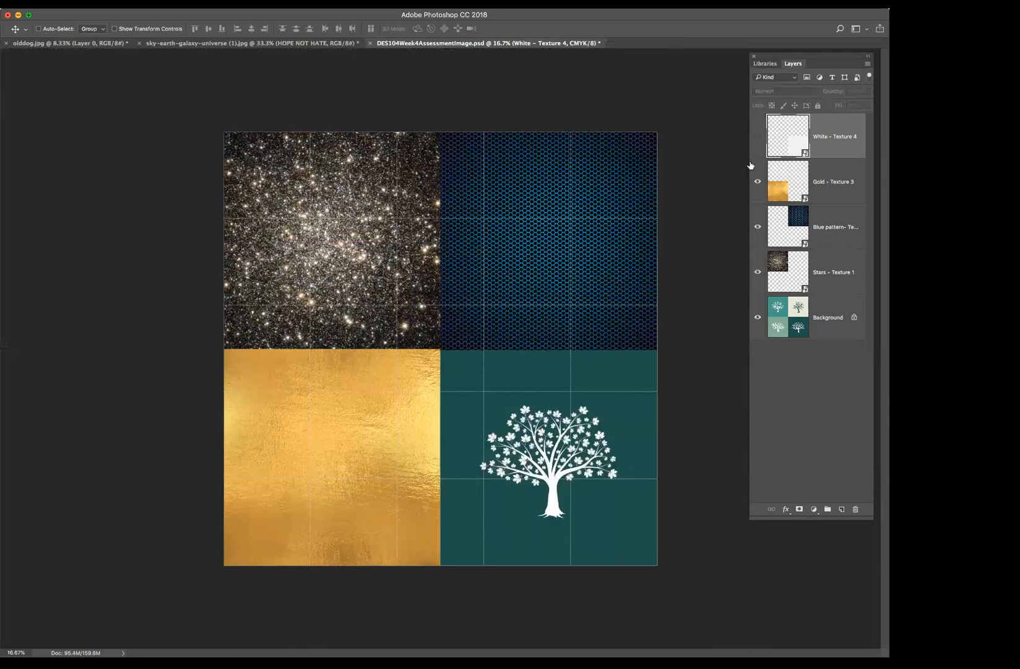
left_click(758, 135)
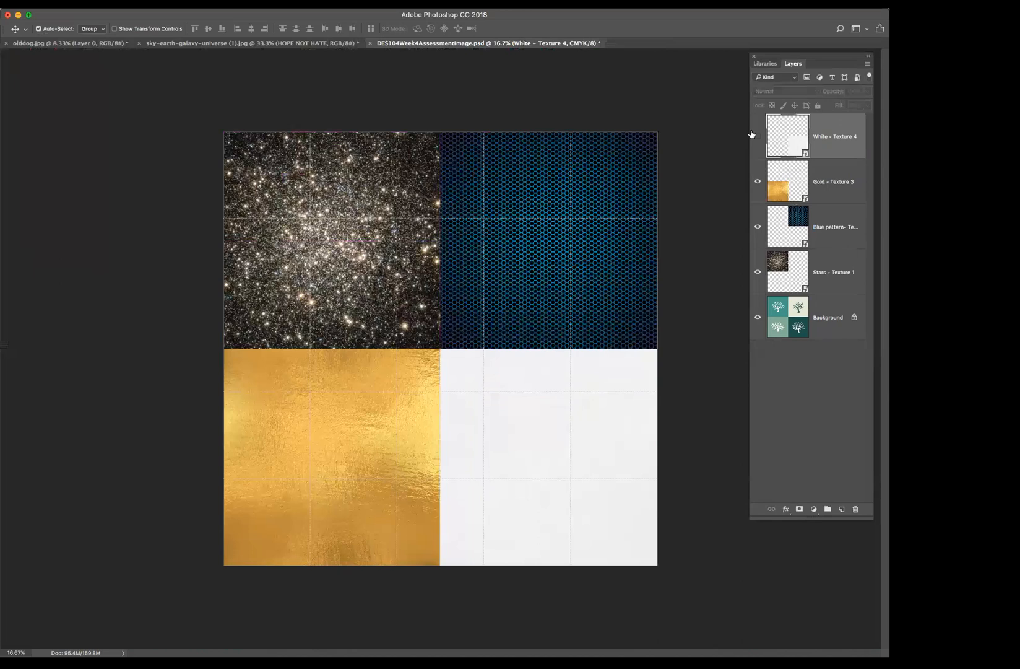
left_click(757, 136)
left_click(757, 135)
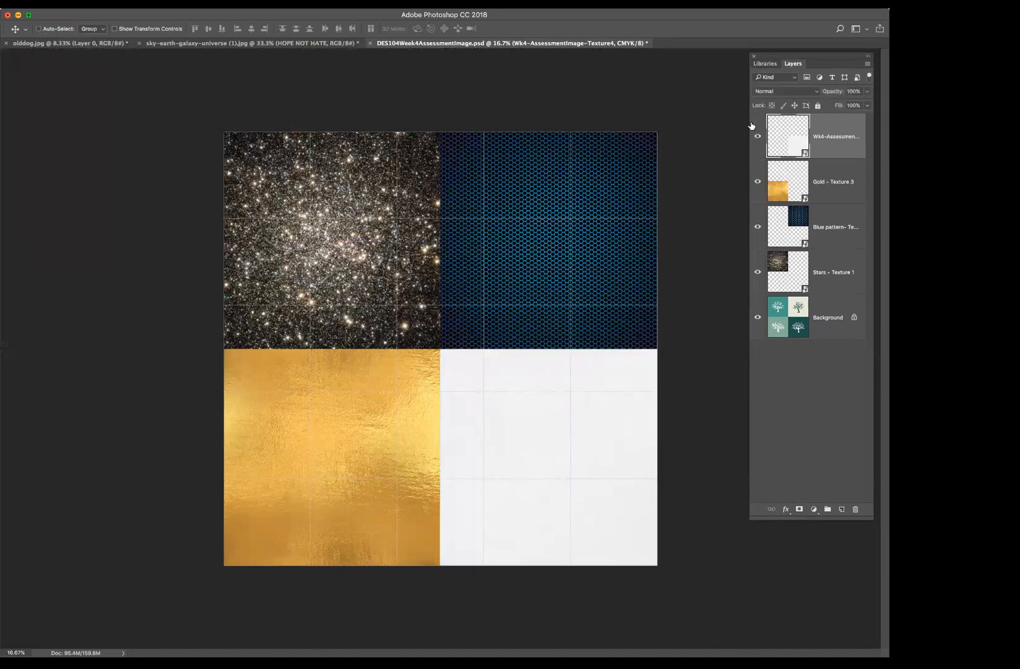
left_click_drag(749, 128, 690, 128)
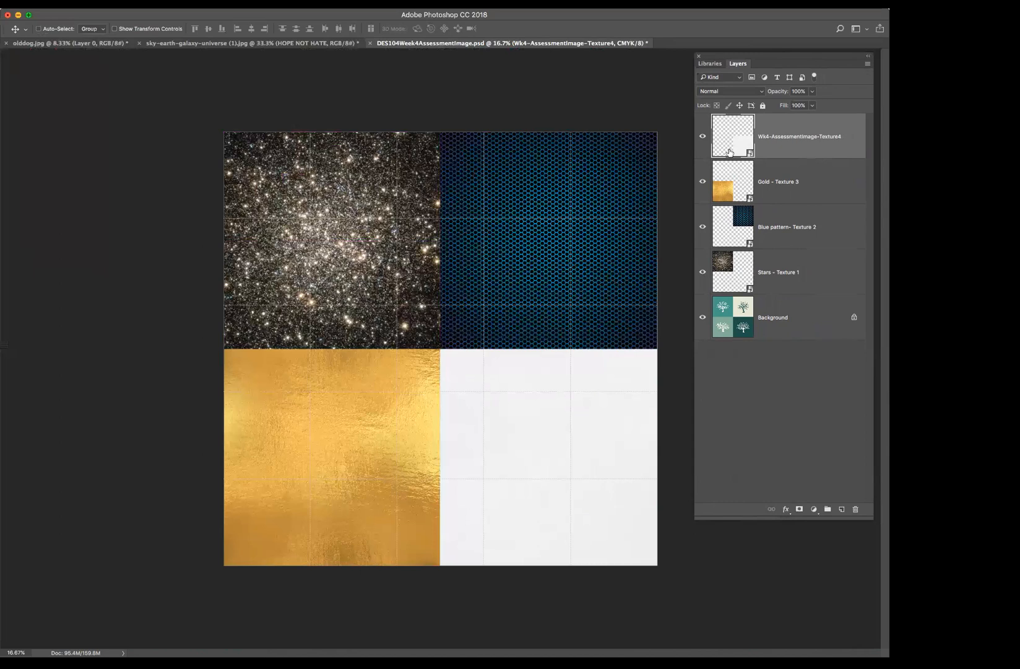
Step: Group the four texture layers under the name "Textures" and check the group's contents
left_click(775, 197, "shift")
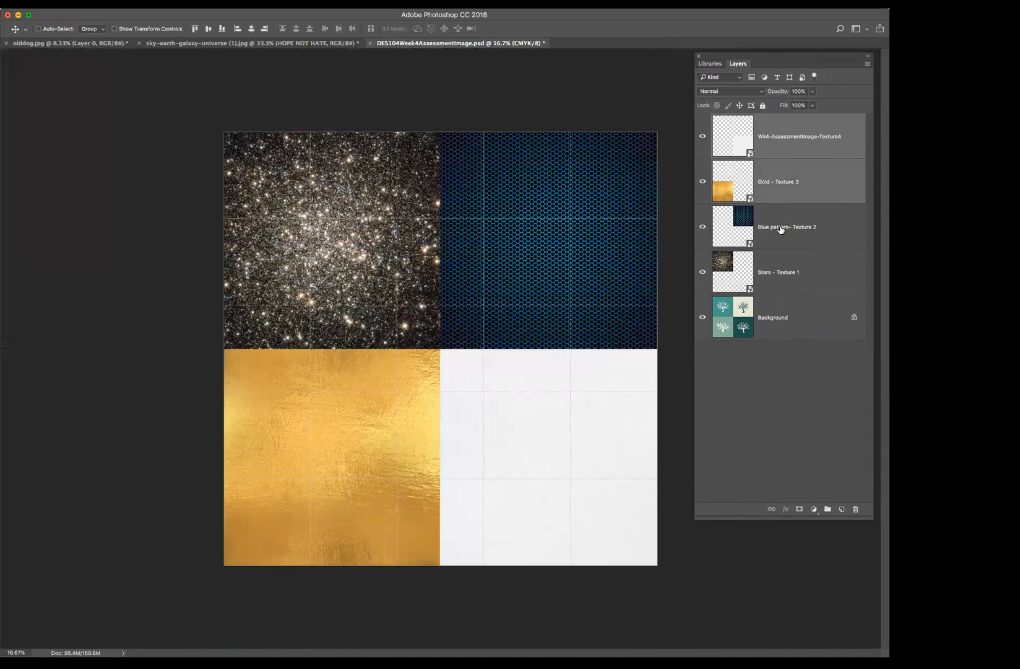
left_click(778, 243, "shift")
left_click(777, 286, "shift")
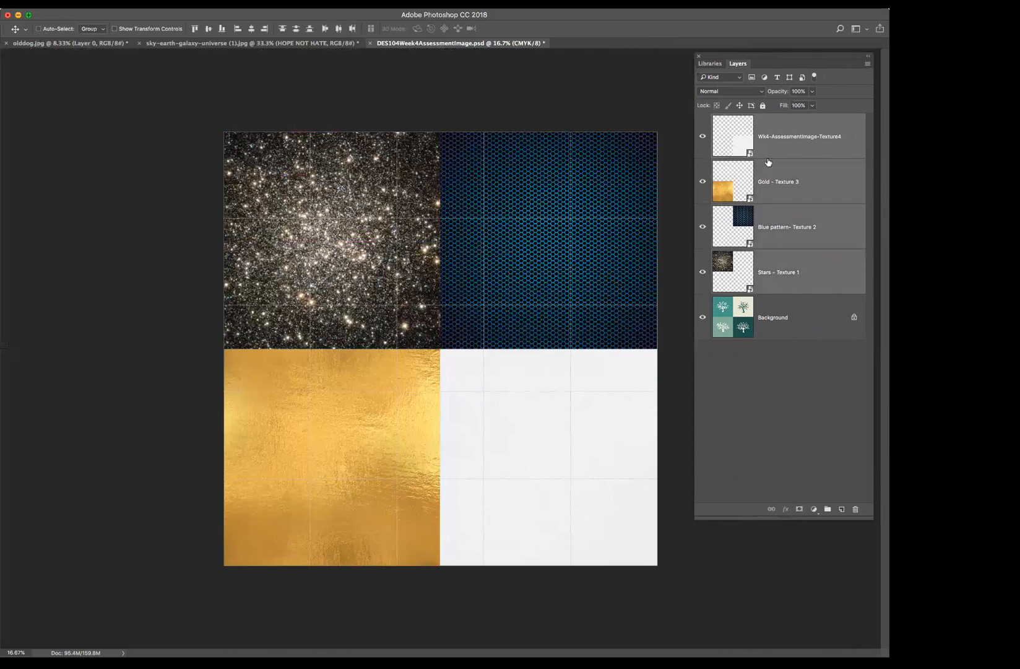
right_click(777, 197)
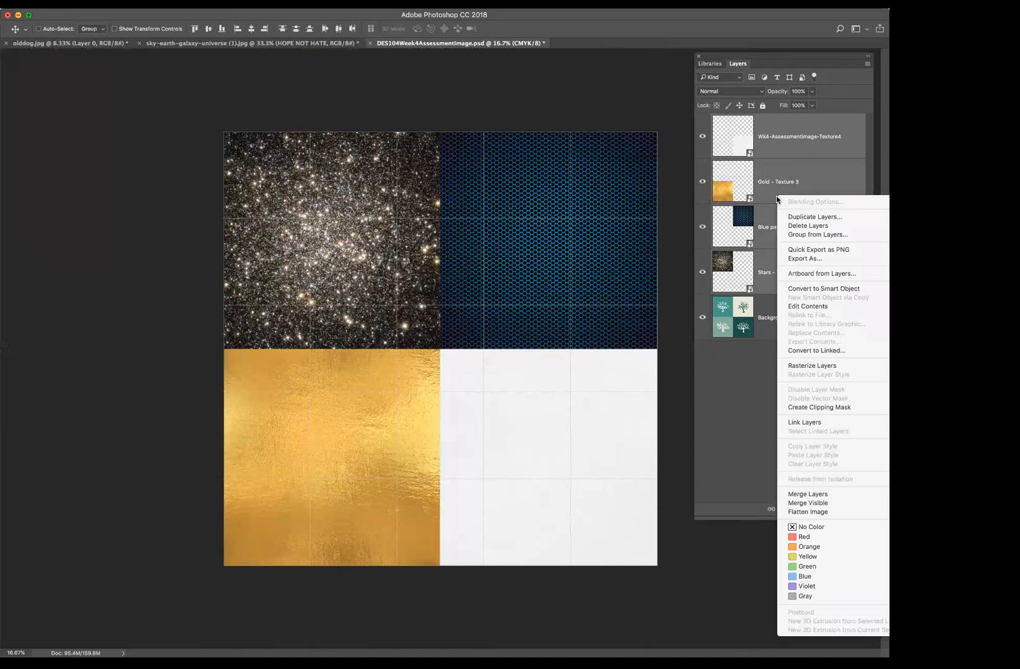
left_click(834, 232)
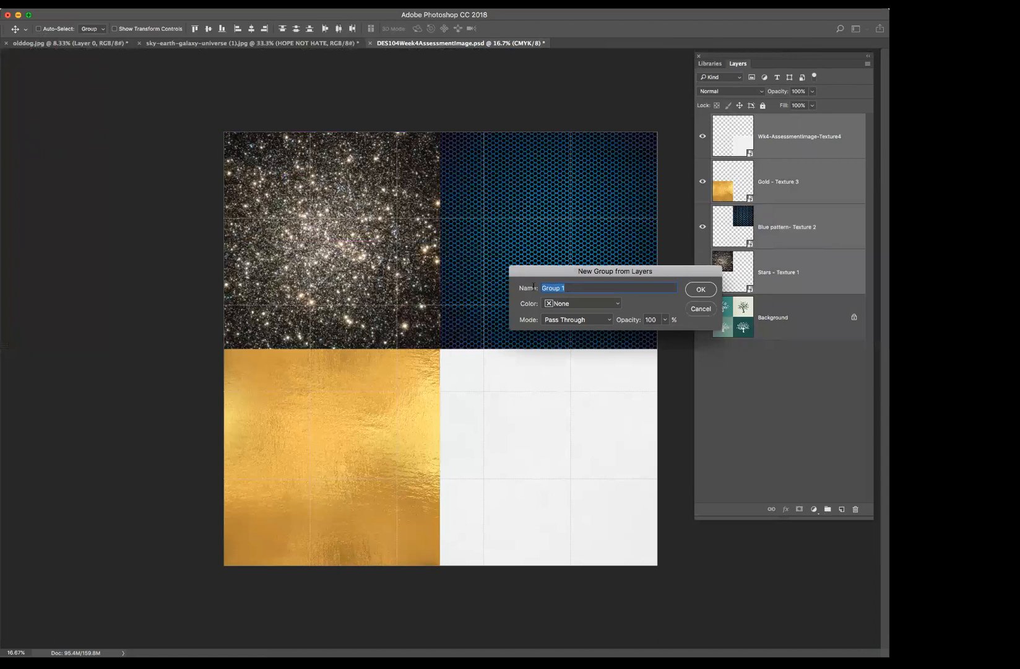
type("Textures")
left_click(695, 289)
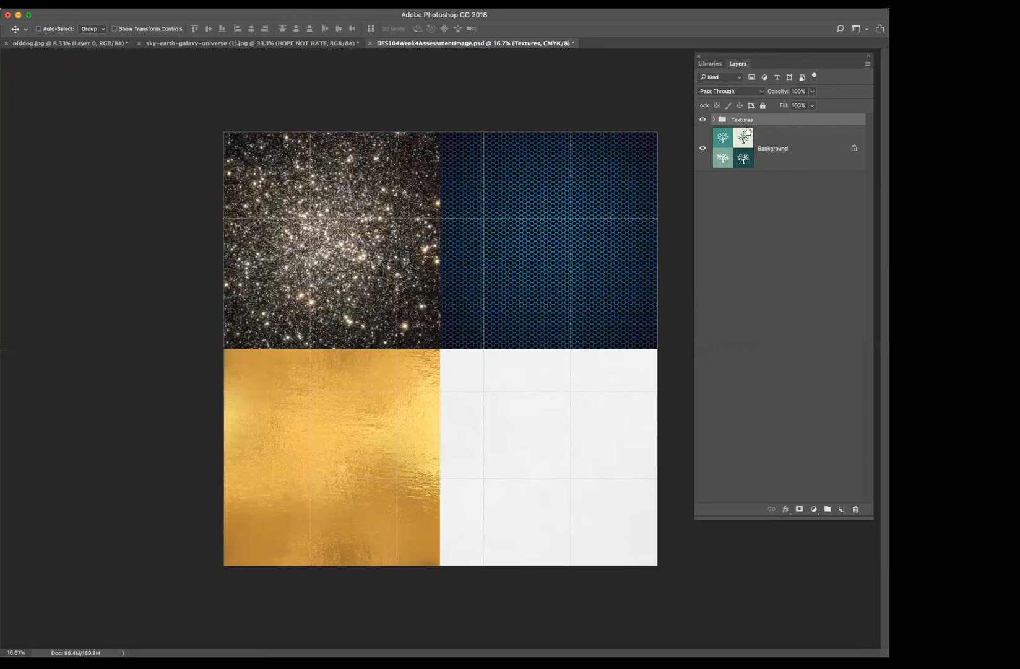
left_click(714, 120)
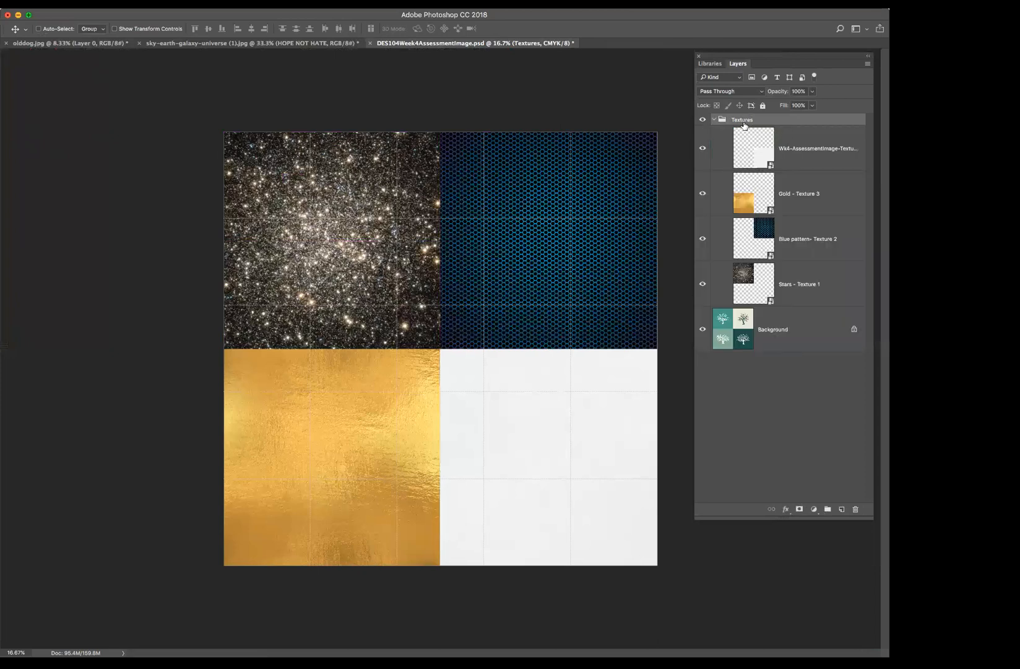
left_click(714, 119)
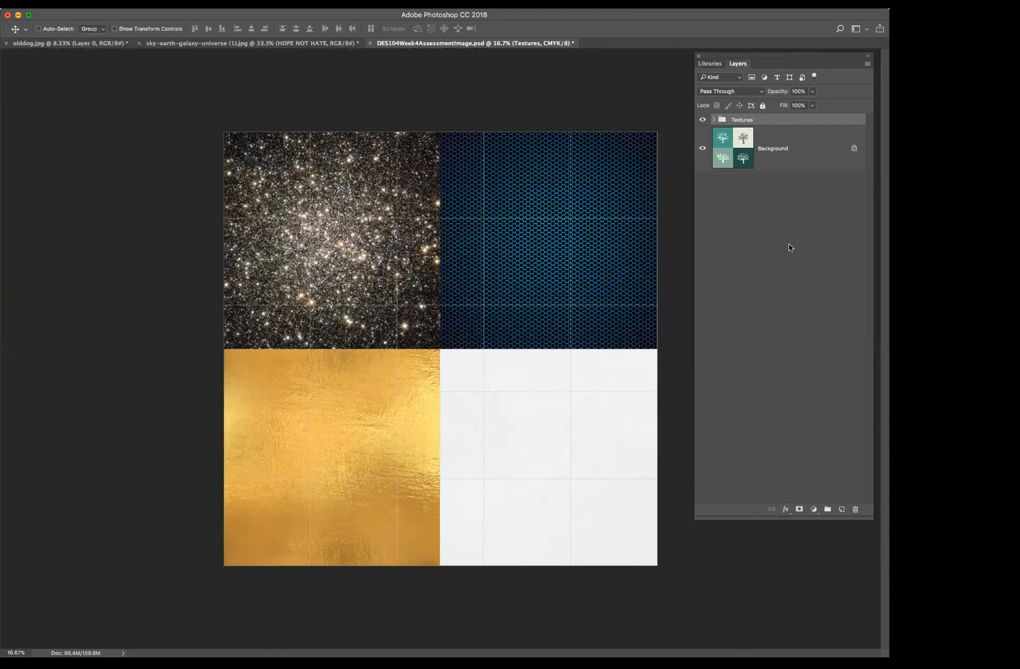
Step: Undo the grouping of the texture layers and the gold layer's rename
key("super+shift+g")
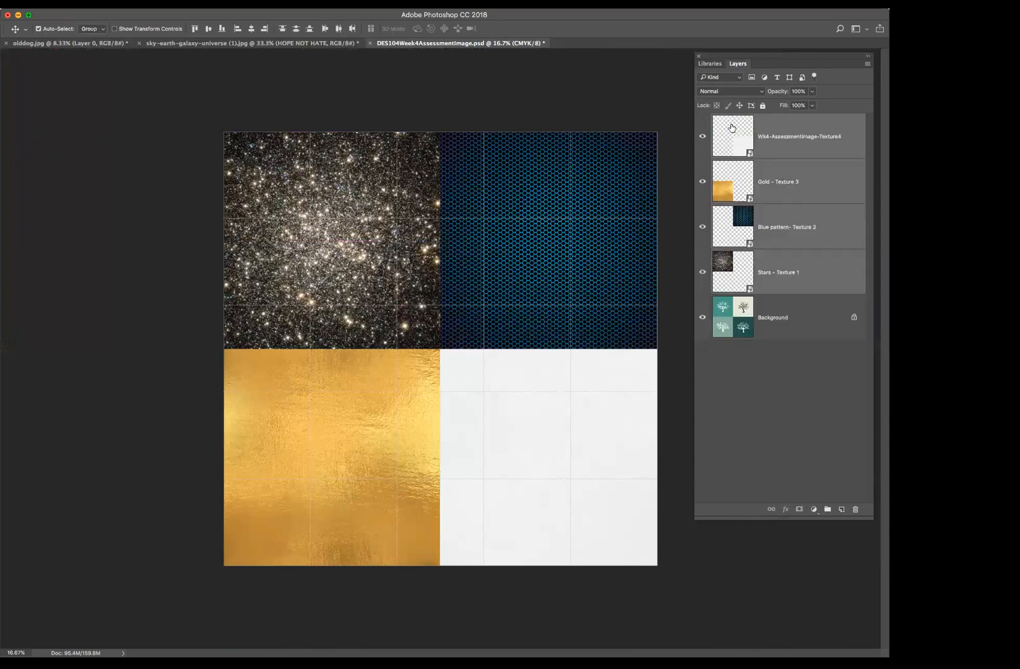
double_click(788, 181)
type("Wk4-AssessmentImage-Texture3")
key("Return")
left_click(821, 417)
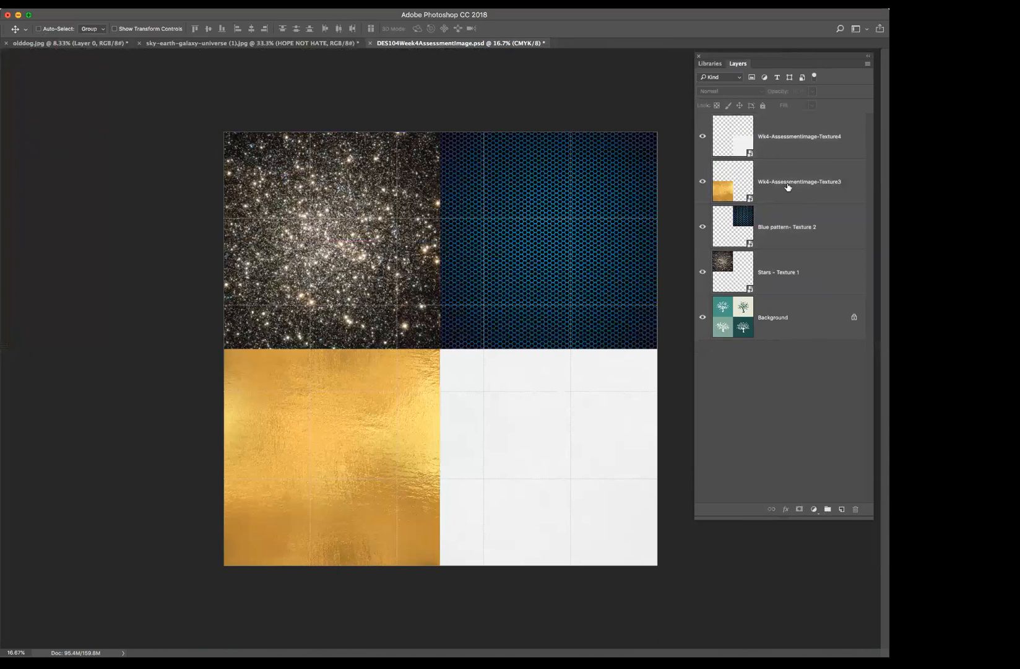
Step: Rename the gold layer "Gold - Texture 3" again and the white layer above it "White - Texture 4"
double_click(788, 183)
type("Gold")
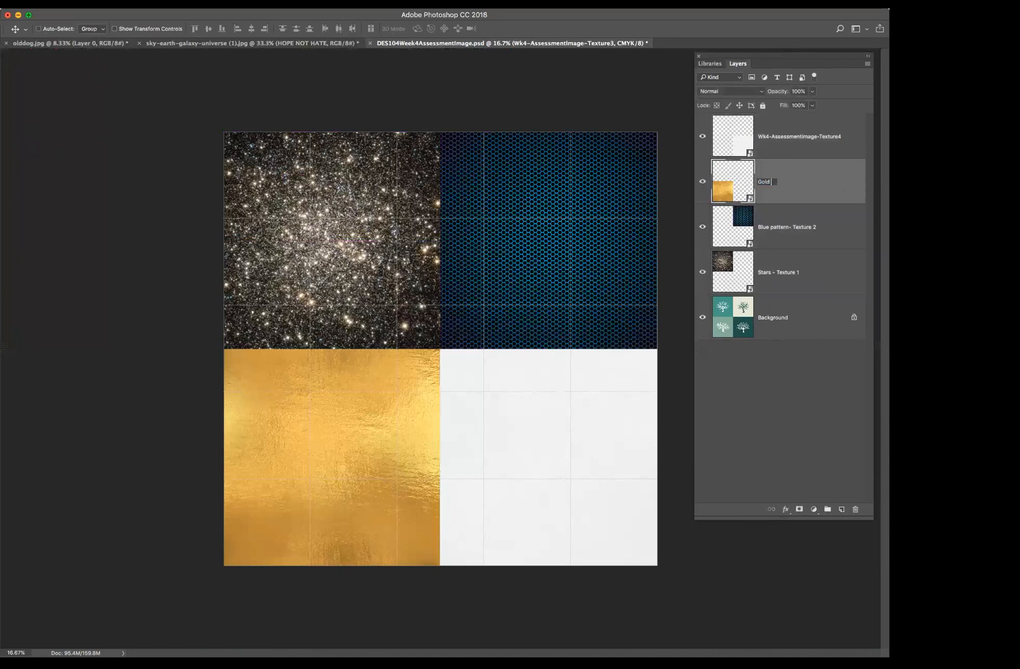
type(" - Texture 3")
left_click(818, 394)
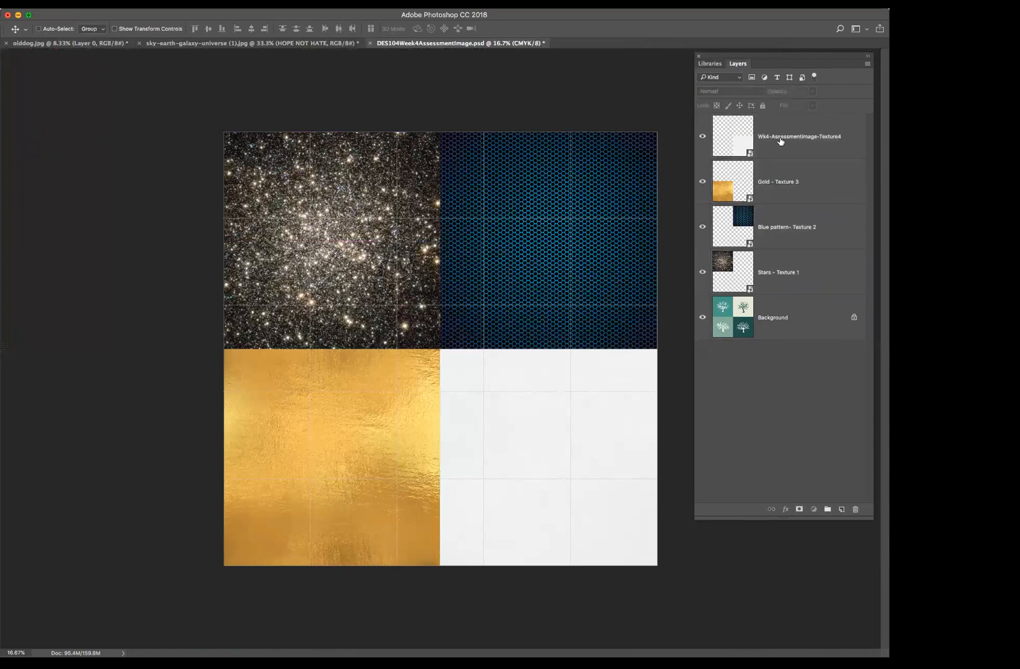
double_click(780, 137)
type("White -")
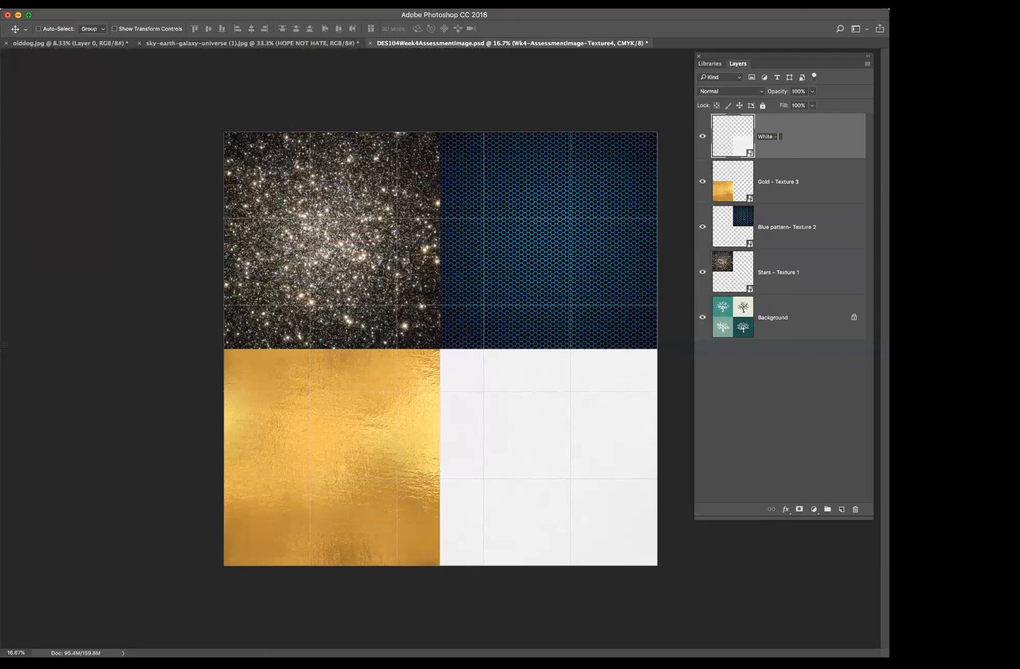
type(" Texture 4")
key("Return")
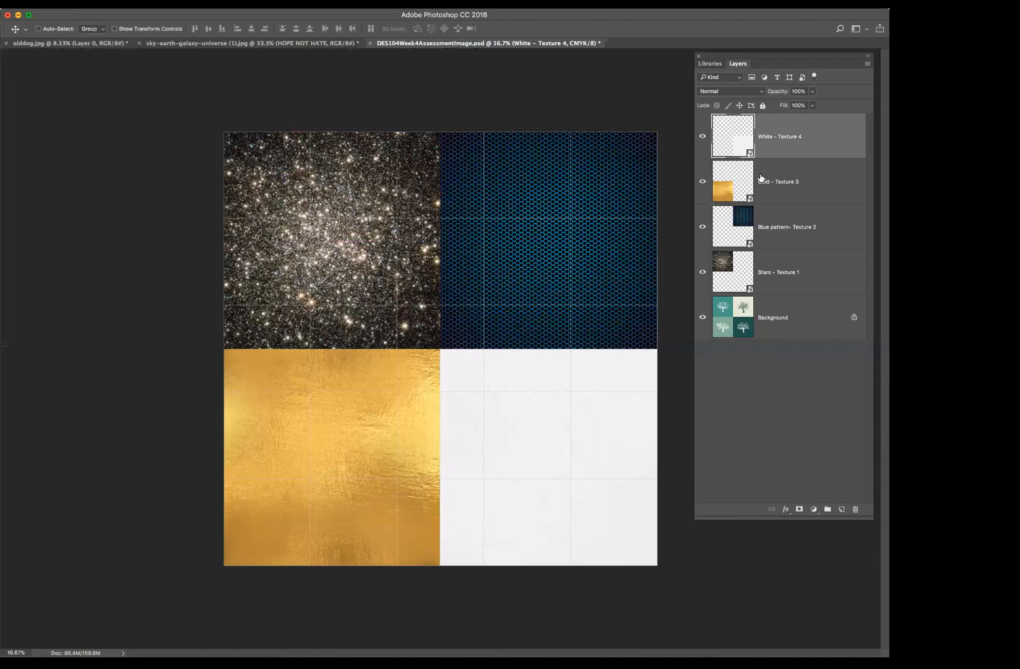
Step: Set the blending mode of the Stars - Texture 1 layer to Overlay
left_click(795, 273)
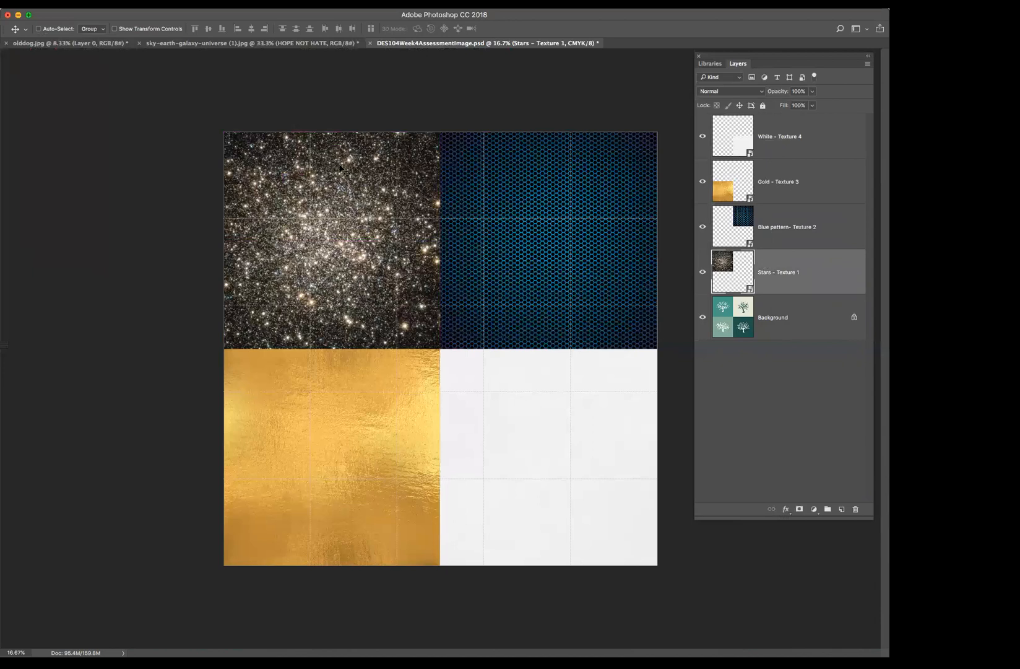
left_click(761, 93)
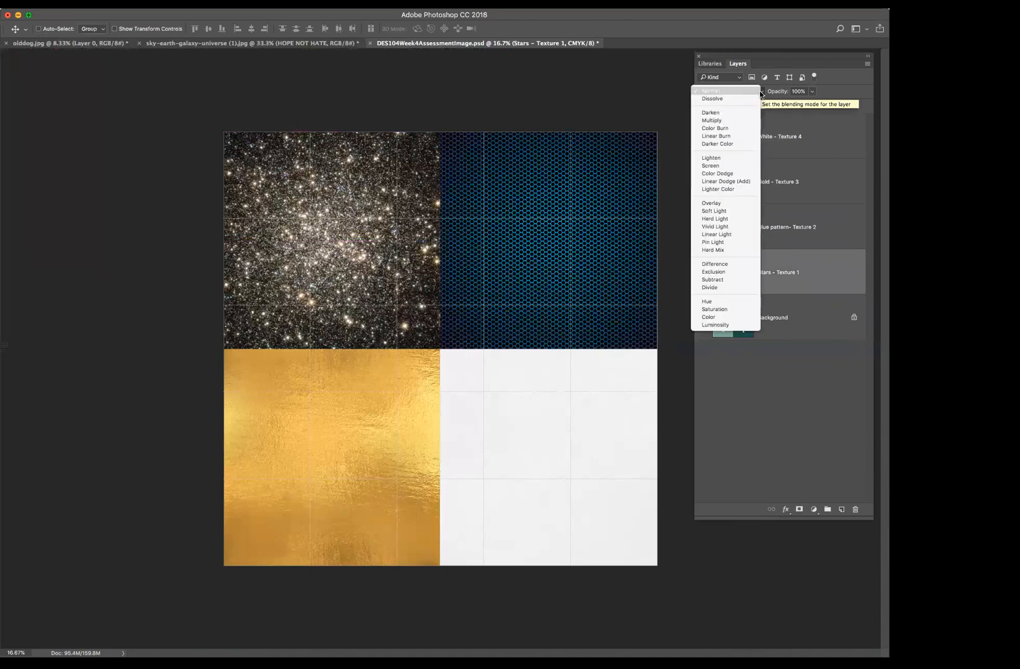
left_click(761, 95)
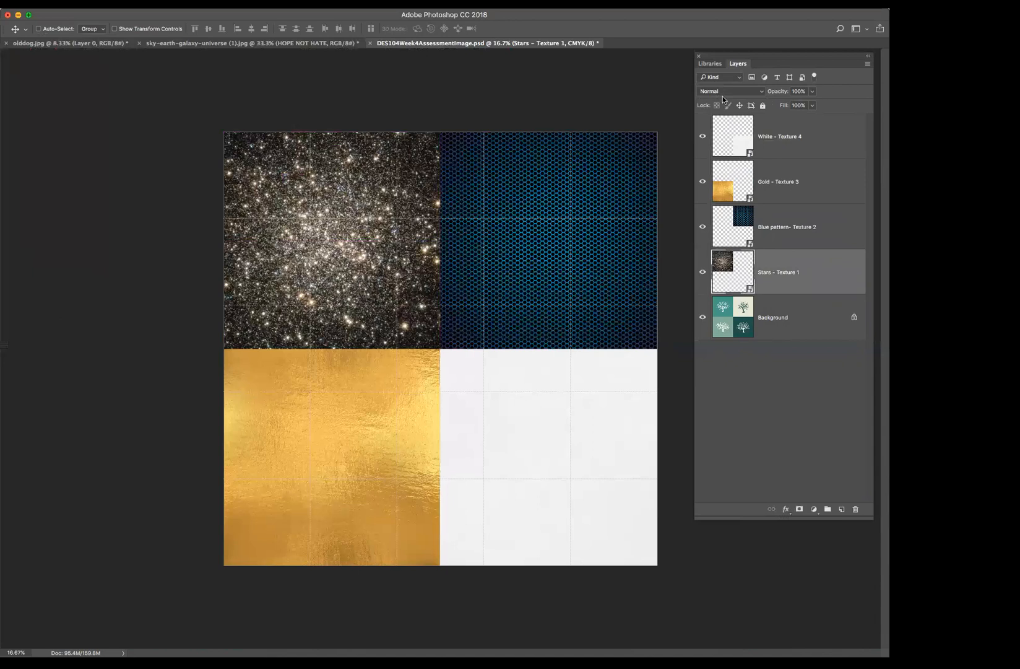
left_click(762, 95)
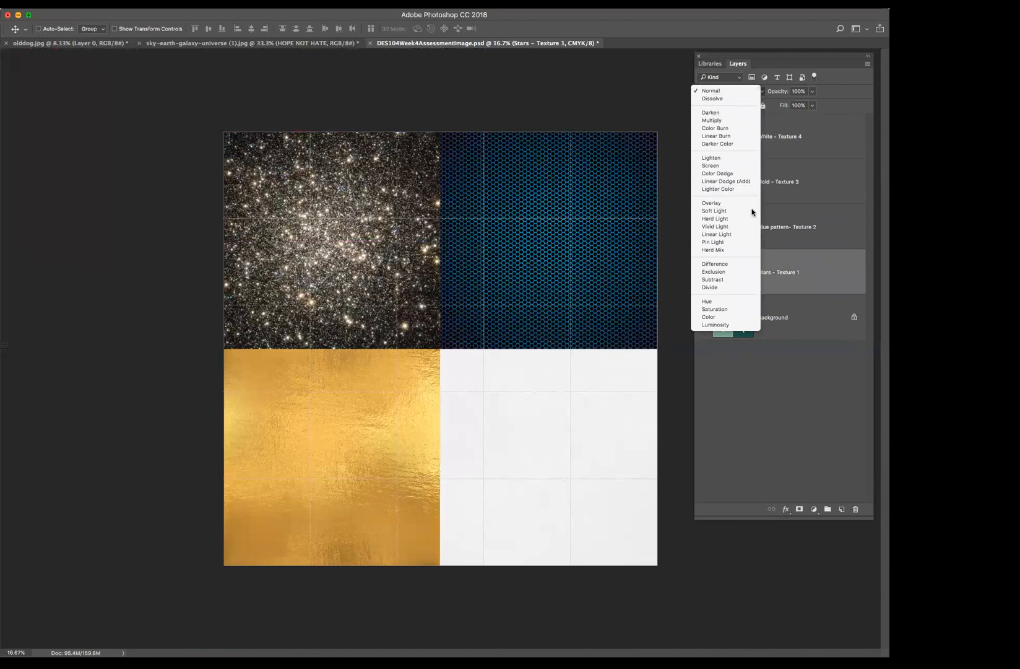
left_click(699, 203)
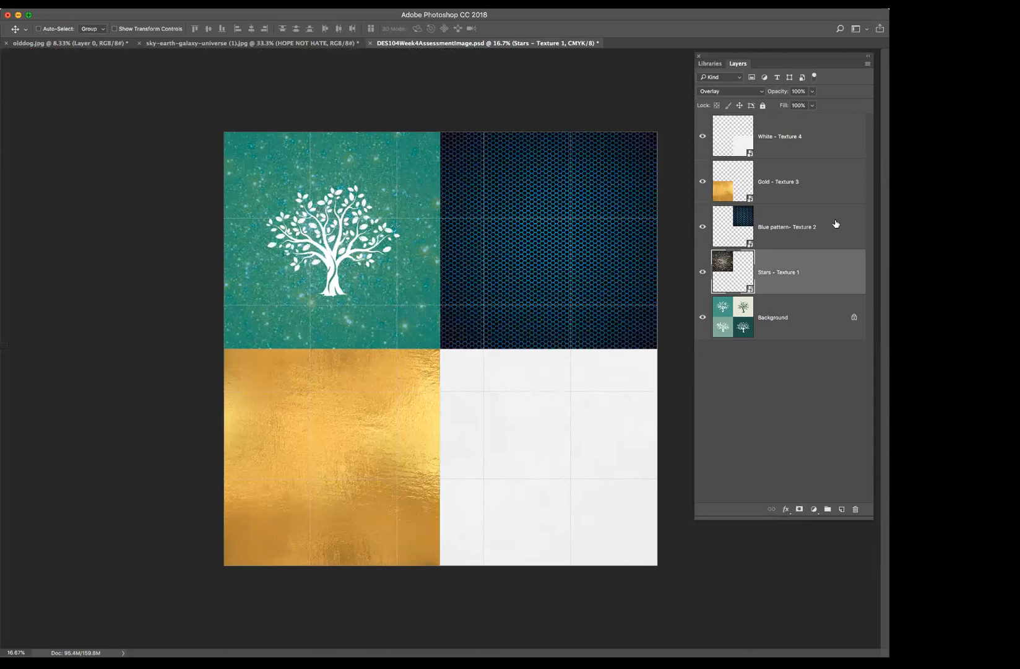
Step: Set the blending mode of the Blue pattern- Texture 2 layer to Color
left_click(812, 217)
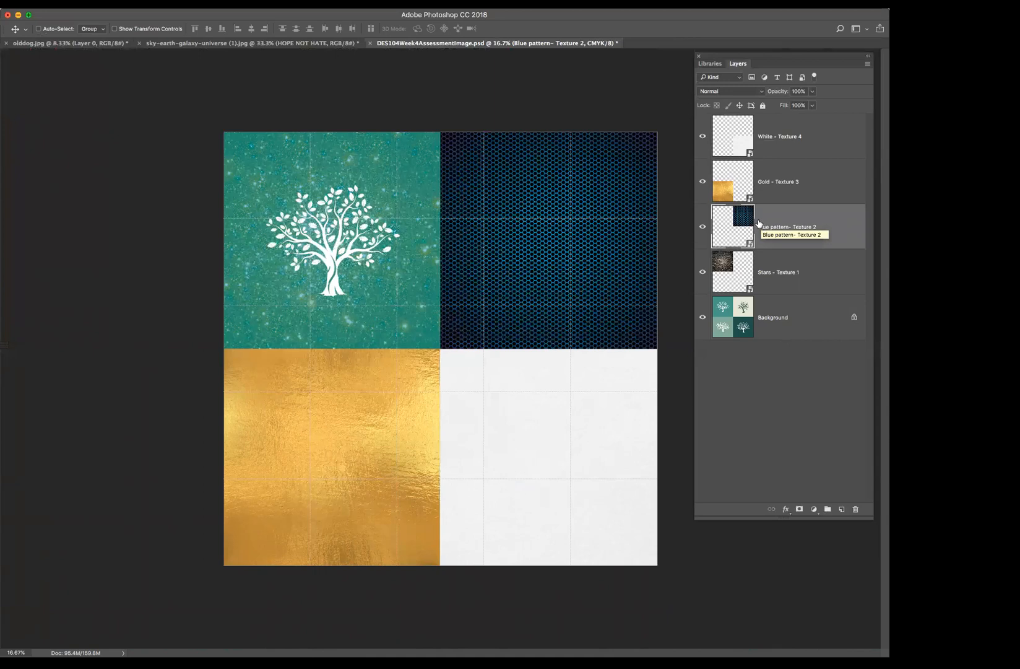
left_click(753, 91)
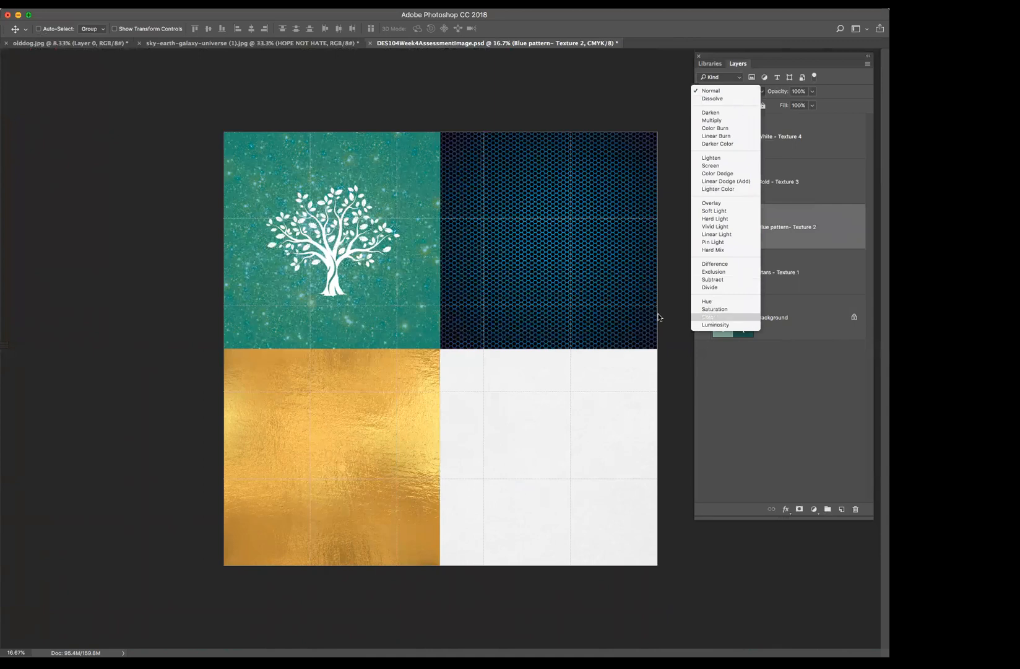
left_click(708, 317)
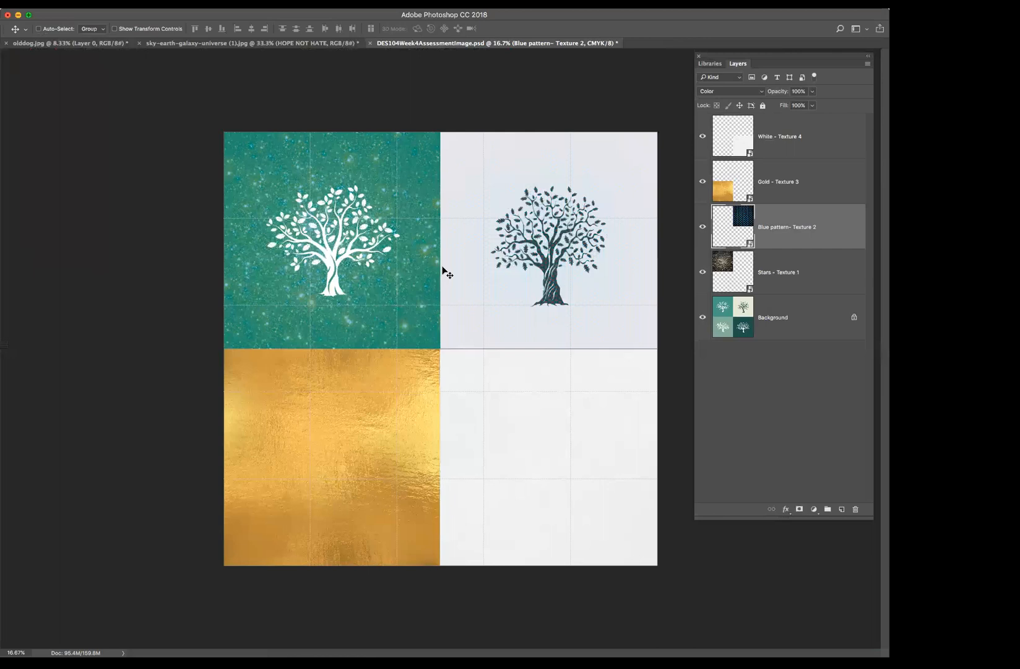
Step: Set the blending mode of the Gold - Texture 3 layer to Multiply
left_click(783, 183)
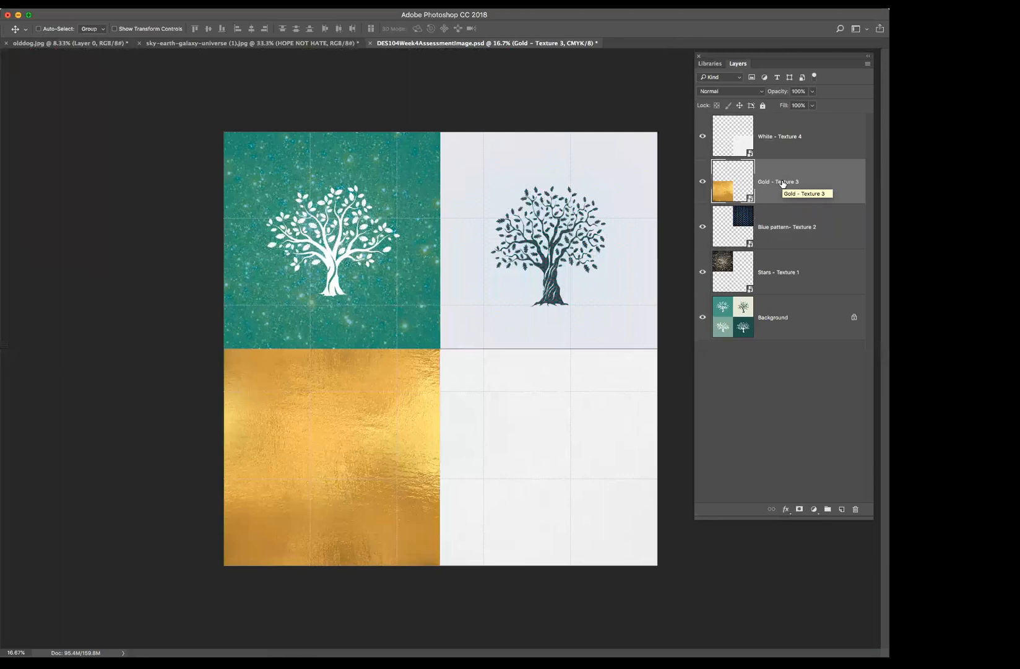
left_click(746, 92)
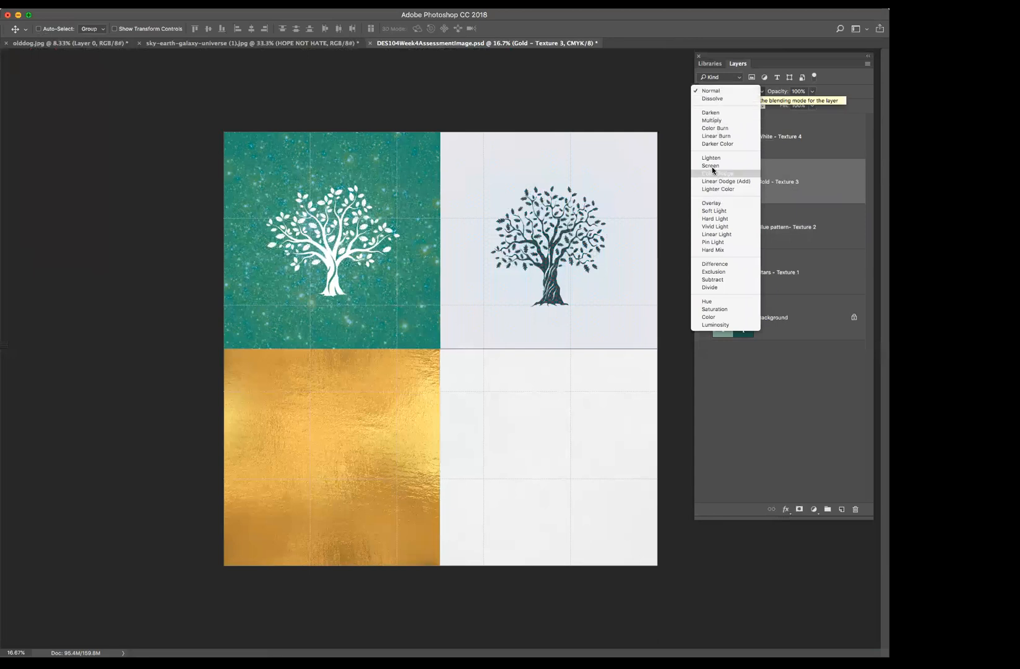
left_click(707, 122)
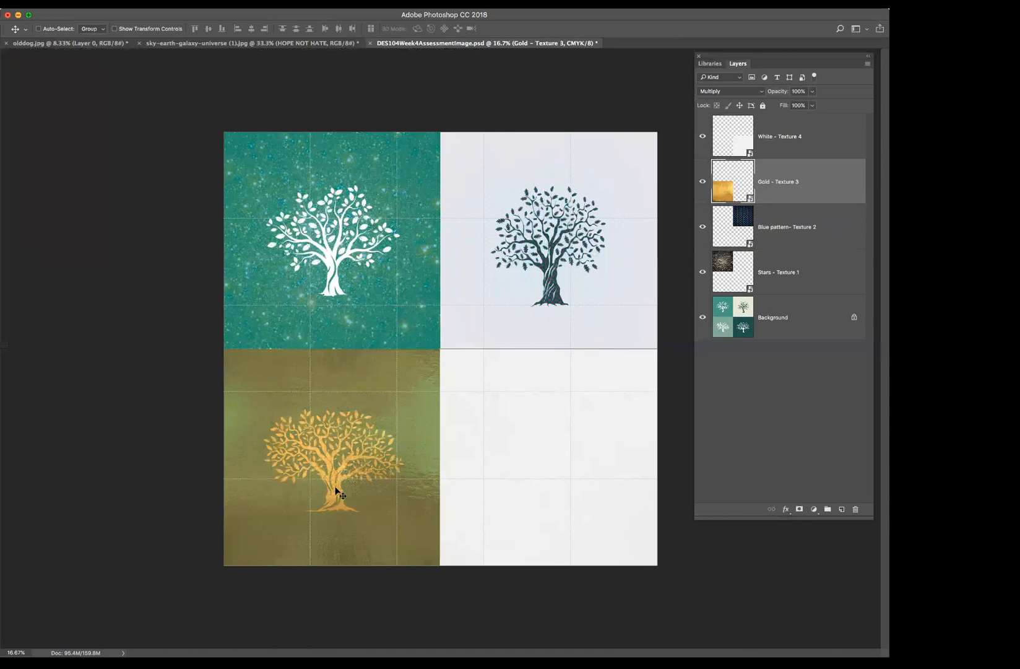
Step: Set the blending mode of the White - Texture 4 layer to Screen
left_click(792, 151)
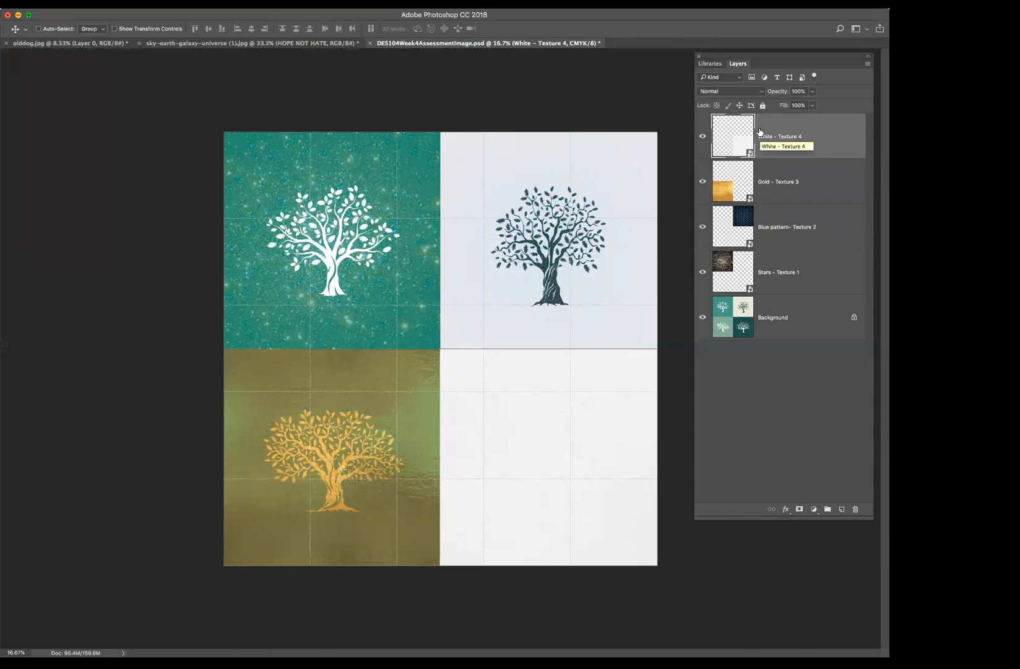
left_click(757, 92)
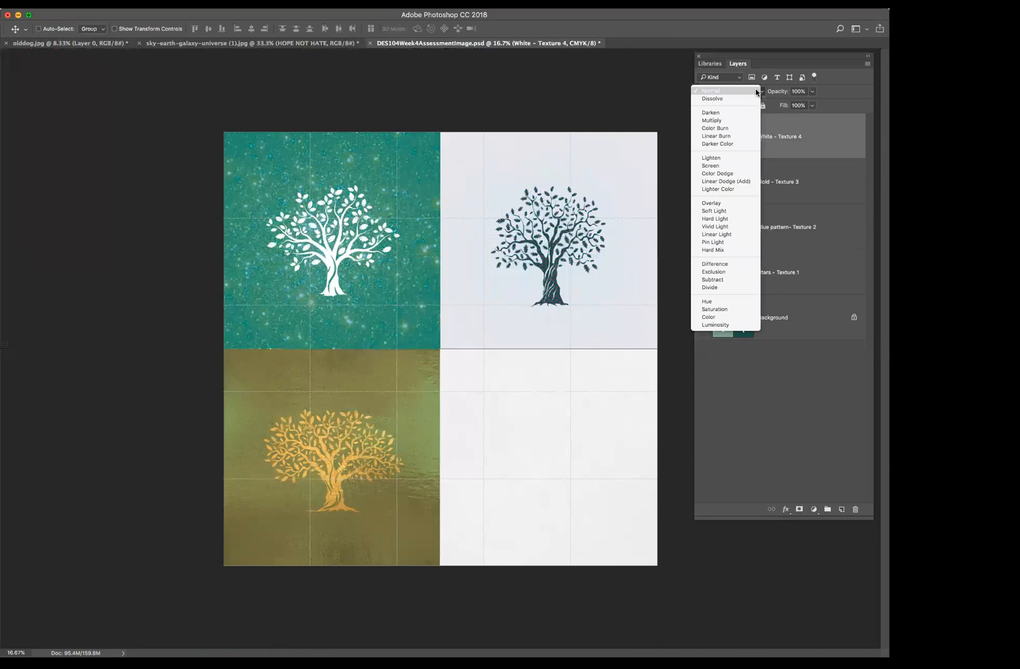
left_click(715, 165)
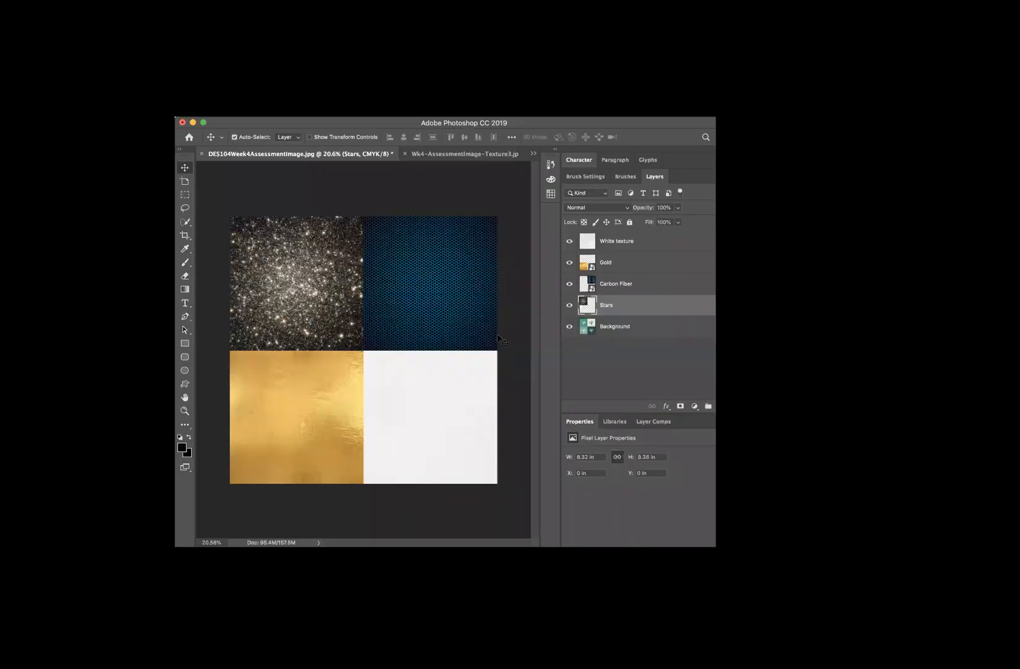
Step: In the DES104Week4AssessmentImage.jpg document, set the blending mode of the Stars layer to Overlay
double_click(587, 120)
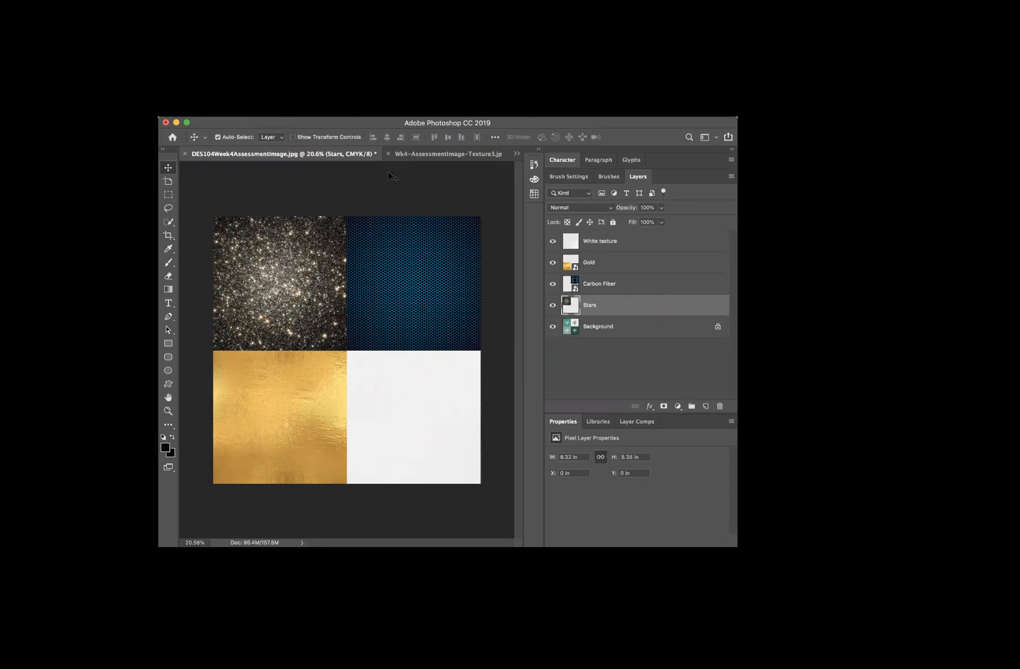
left_click(611, 208)
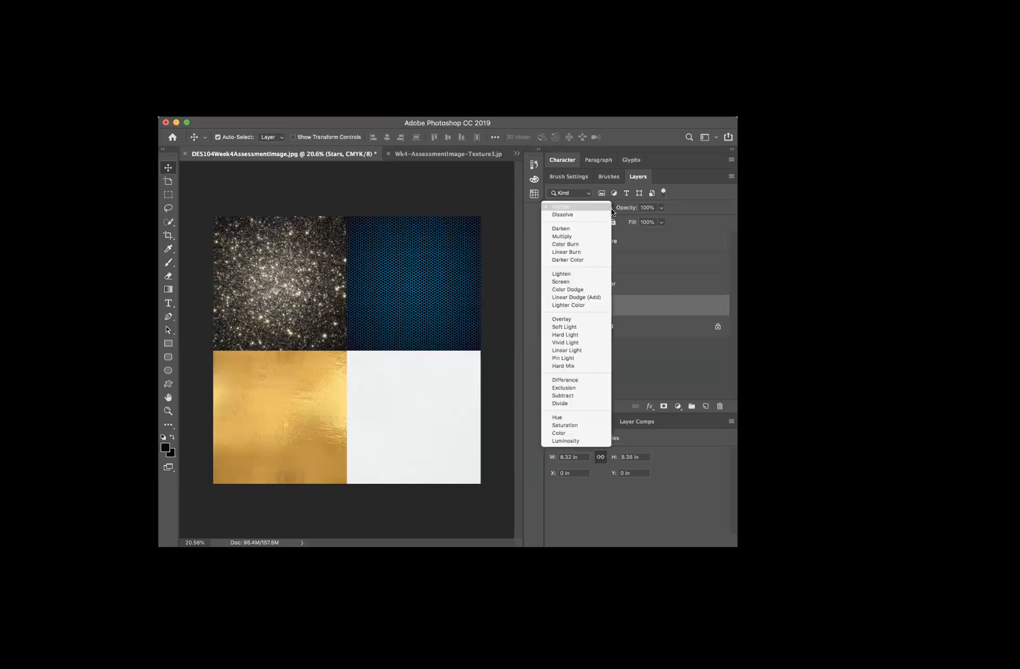
left_click(563, 319)
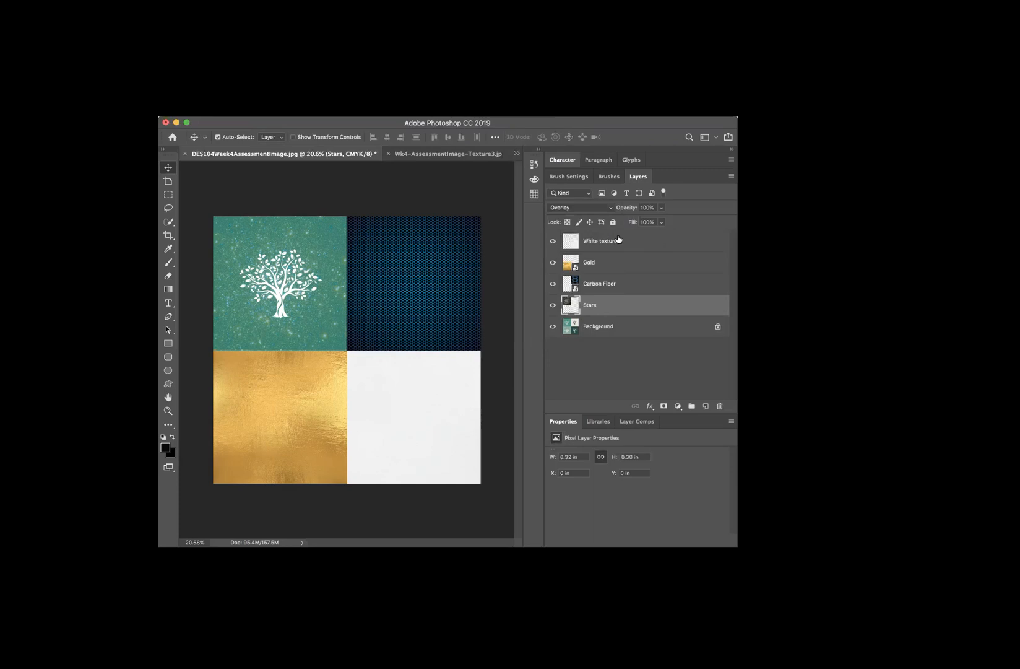
Step: Set the blending mode of the Carbon Fiber layer to Color
left_click(590, 282)
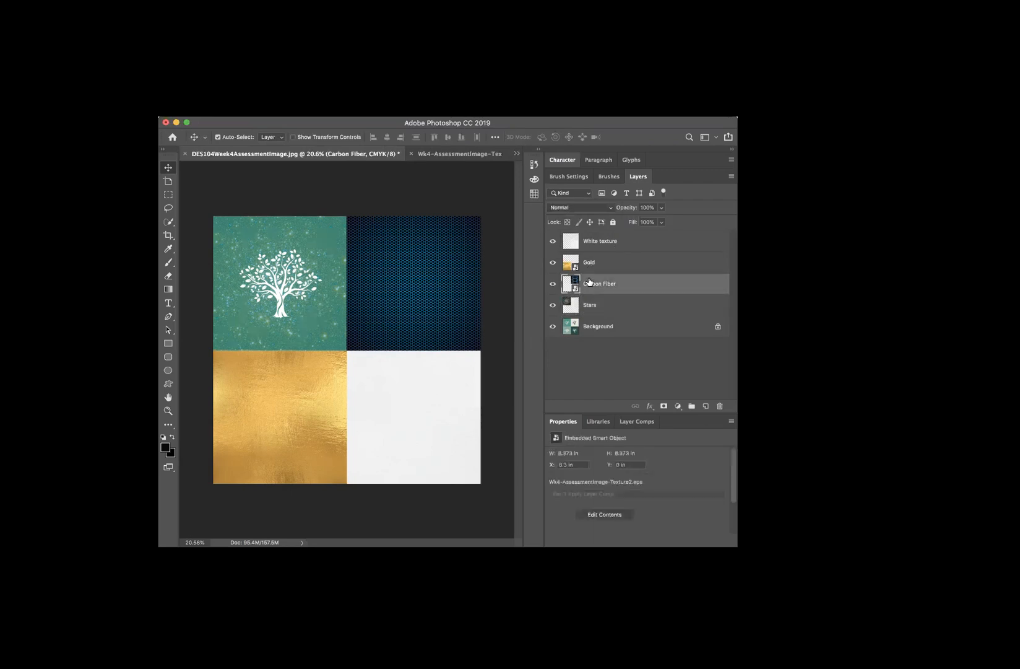
left_click(611, 209)
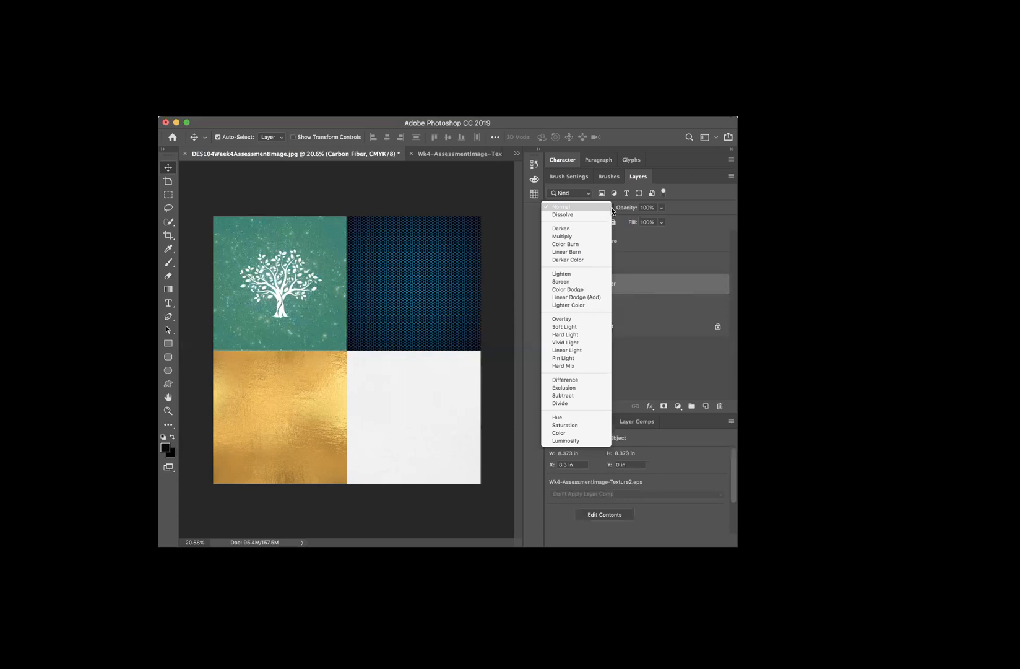
left_click(555, 433)
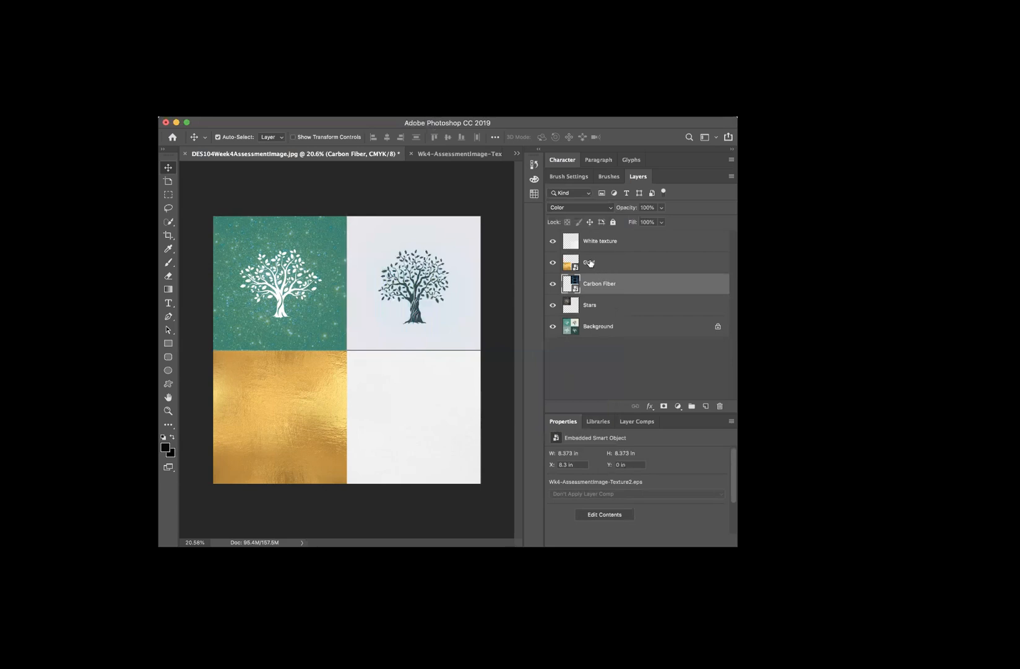
Step: Set the blending mode of the Gold layer to Multiply
left_click(590, 263)
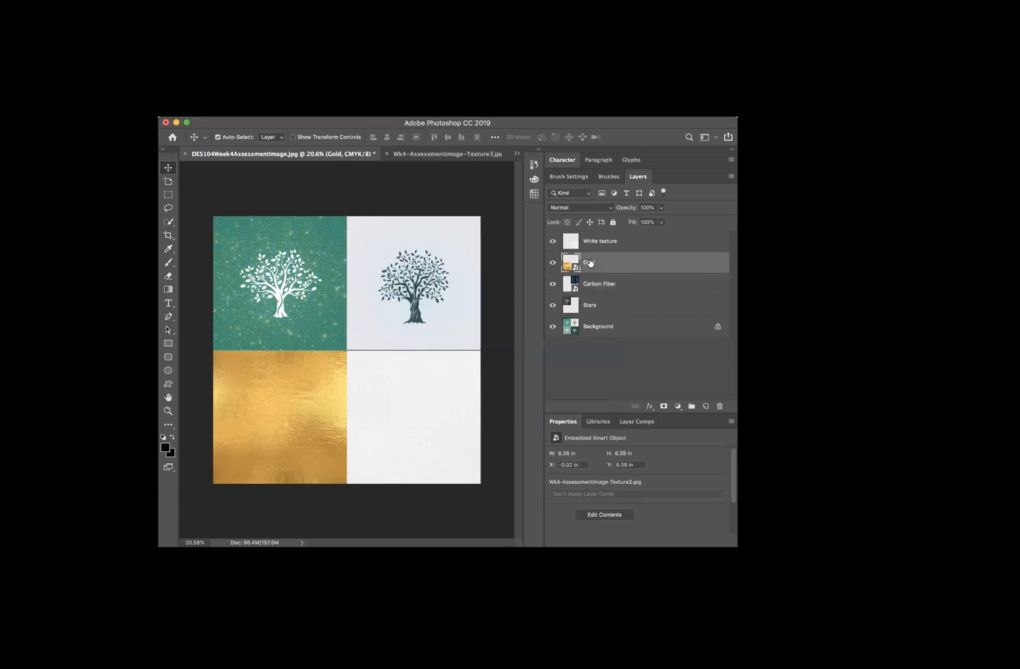
left_click(612, 209)
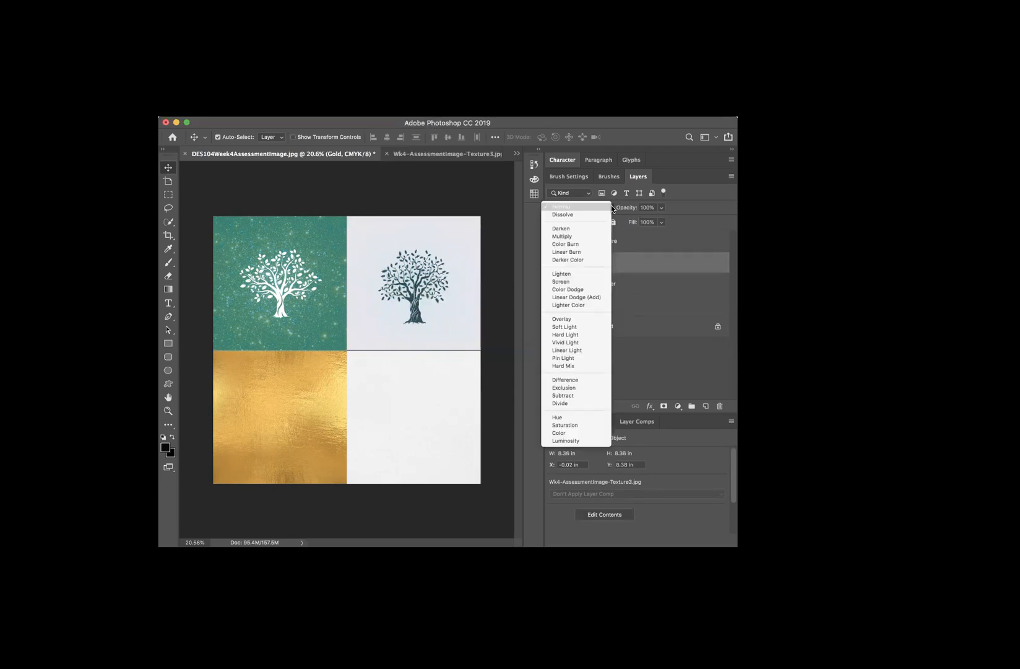
left_click(593, 236)
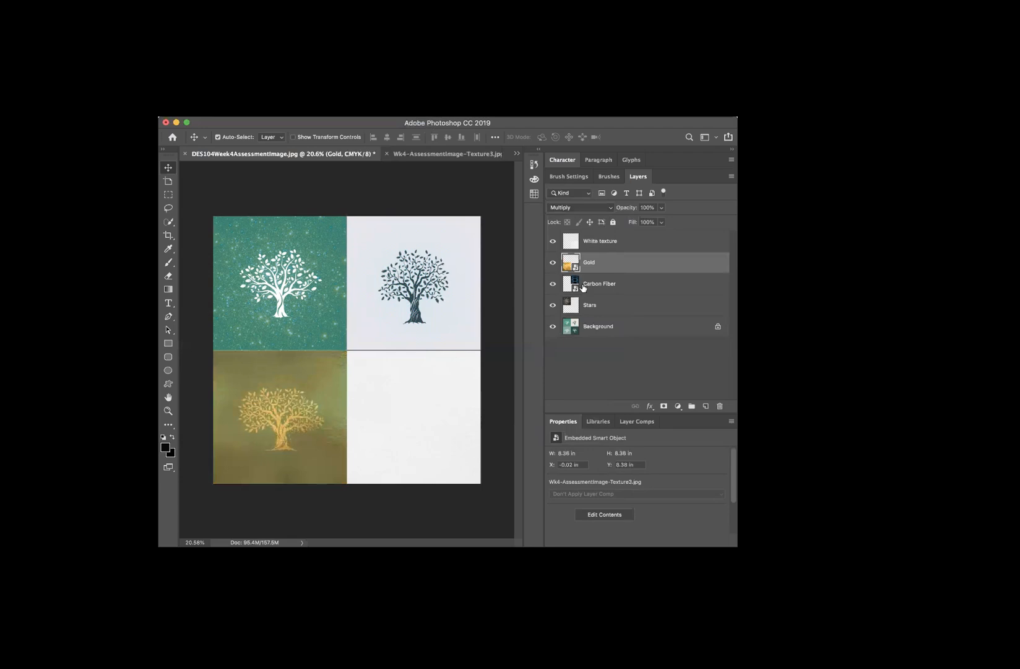
Step: Set the blending mode of the White texture layer to Screen
left_click(604, 244)
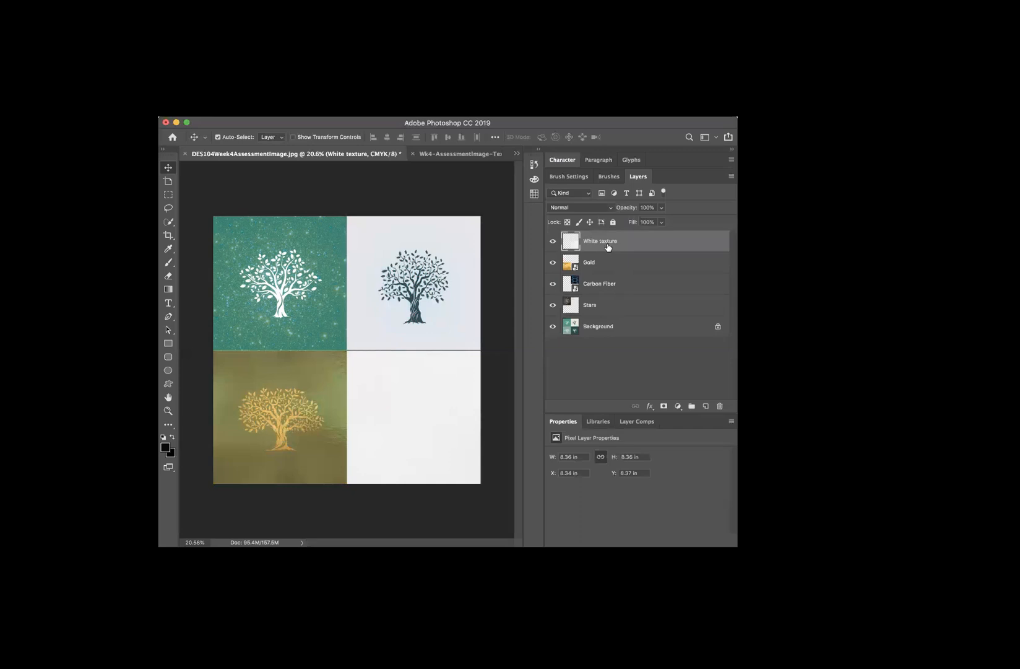
left_click(611, 209)
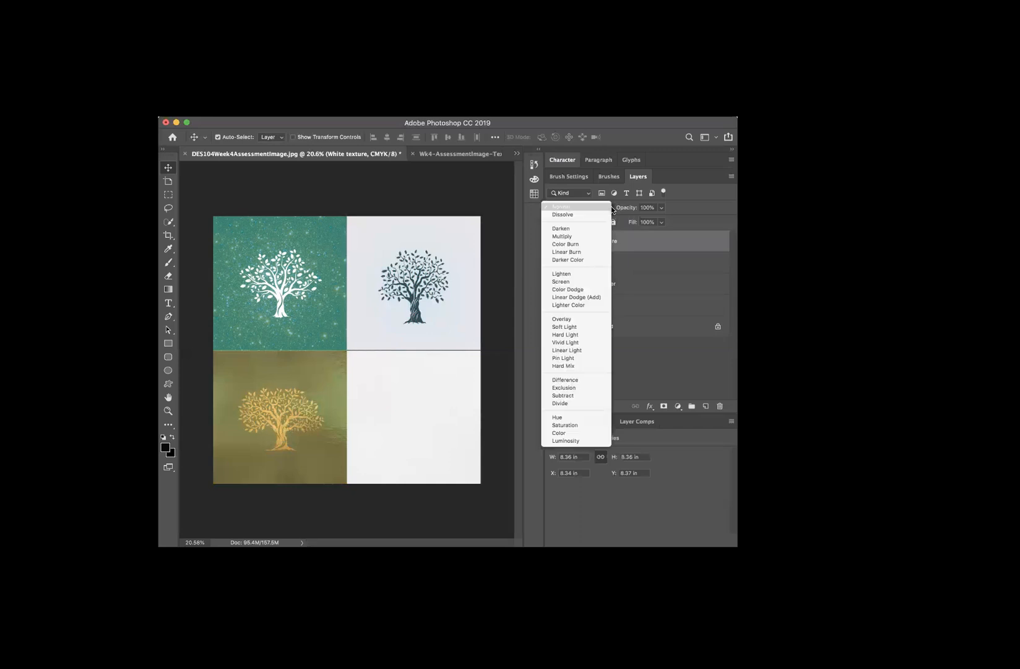
left_click(556, 282)
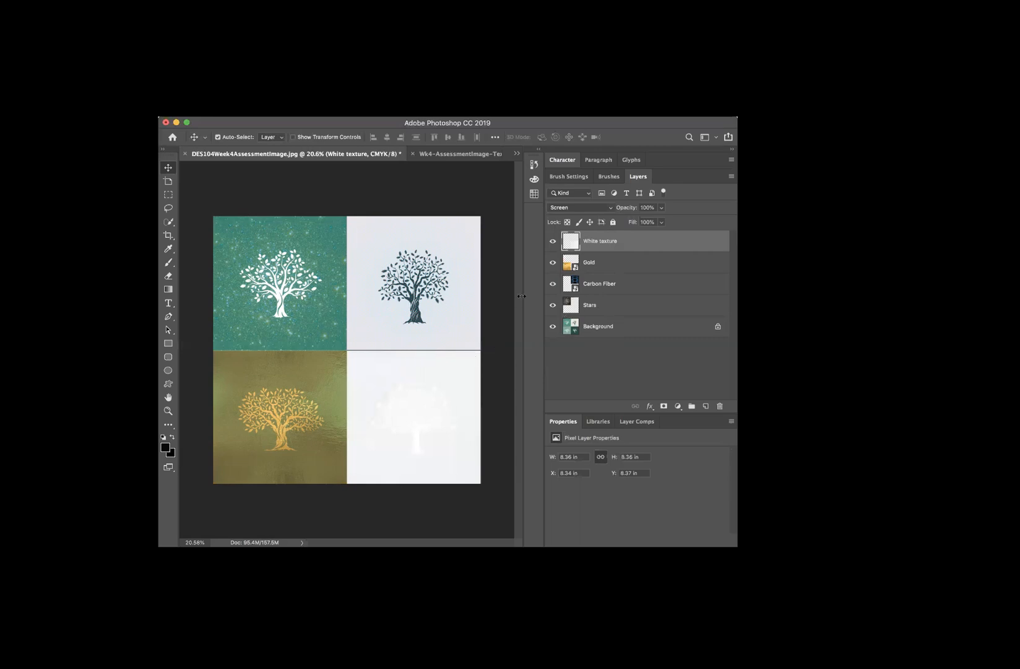
left_click(611, 284)
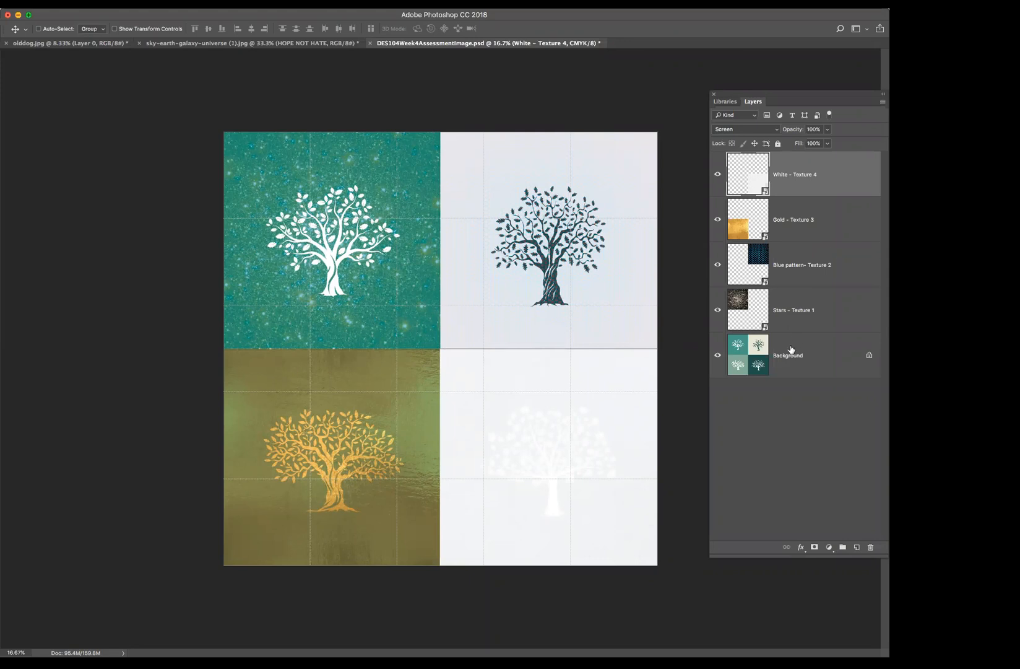
Step: In DES104Week4AssessmentImage.psd, add a Hue/Saturation adjustment layer above the four texture layers and shift its hue
left_click(796, 324, "shift")
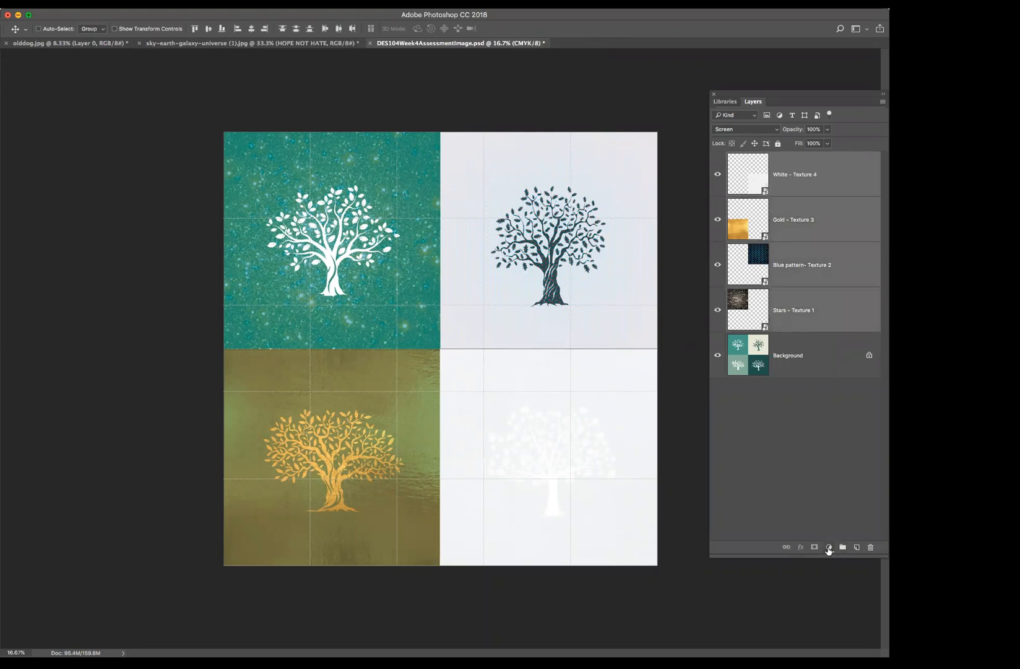
left_click(830, 548)
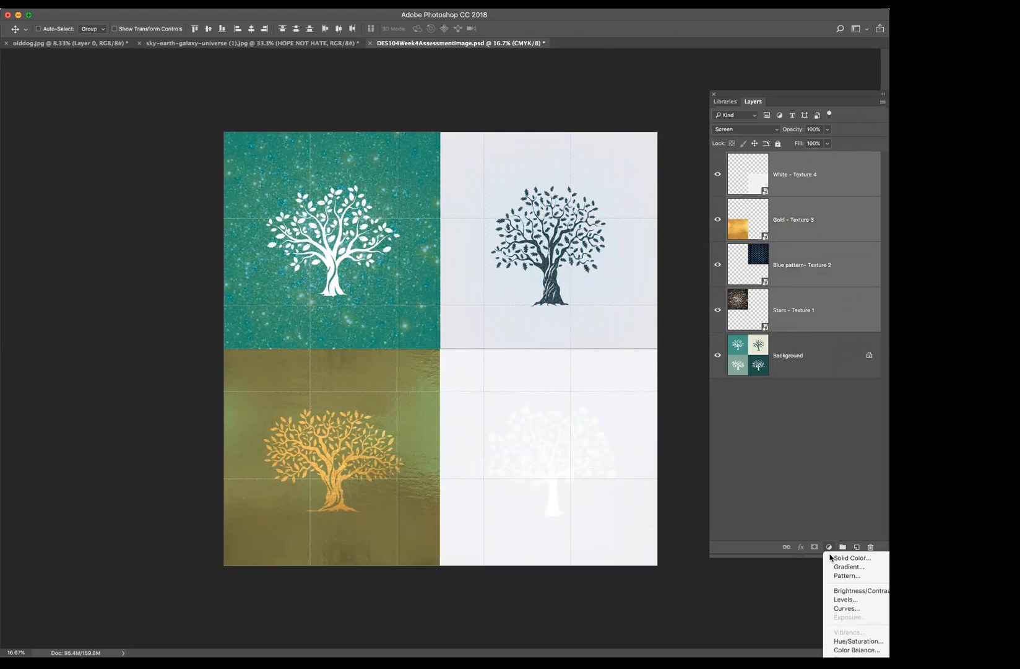
left_click(850, 642)
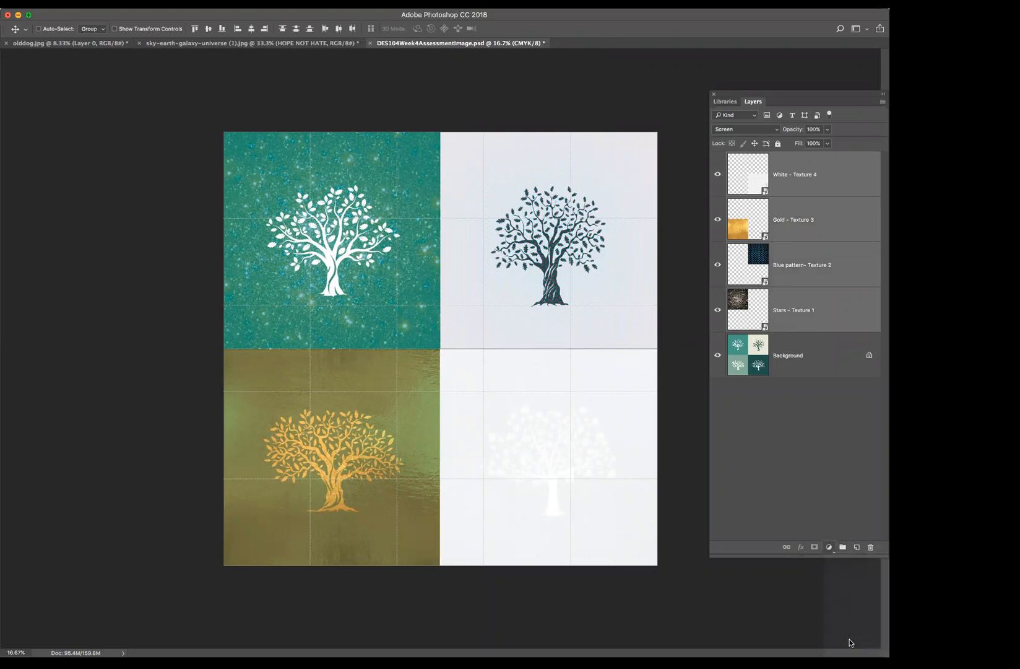
mouse_move(160, 198)
left_mouse_down()
mouse_move(197, 199)
mouse_move(162, 199)
left_mouse_up()
left_click(94, 123)
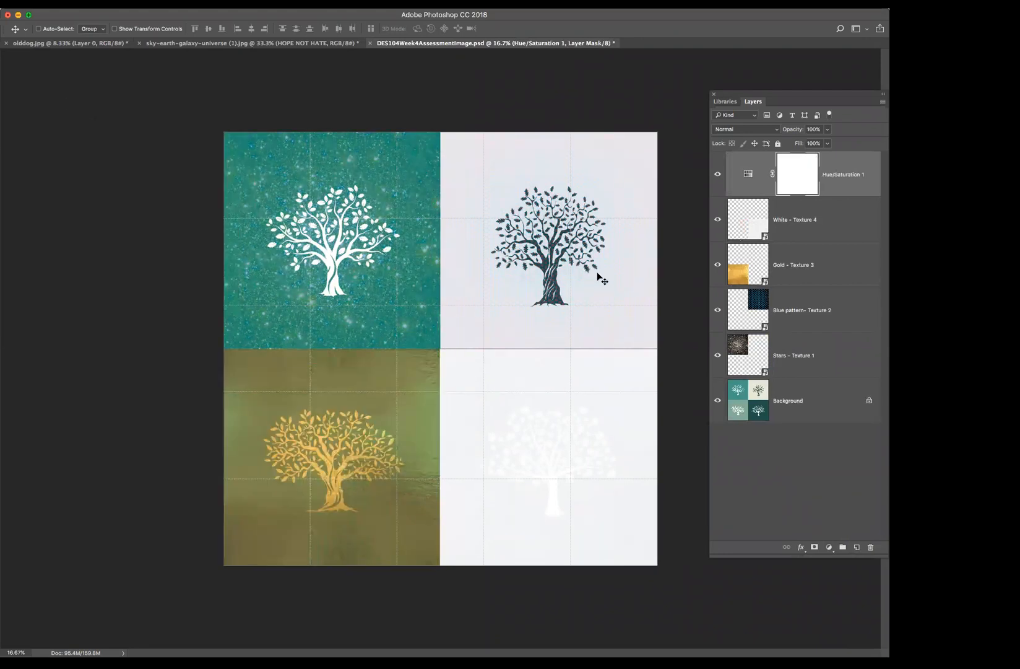
Step: Undo the hue shift and toggle the Hue/Saturation layer's visibility to compare the artwork with and without it
key("super+z")
key("super+z")
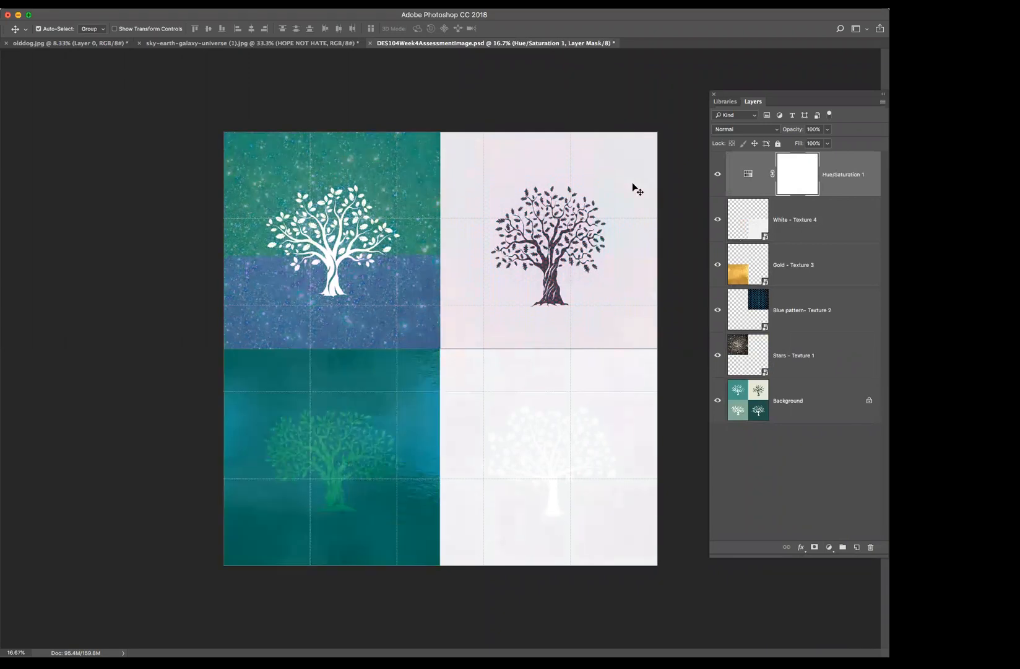
left_click(718, 176)
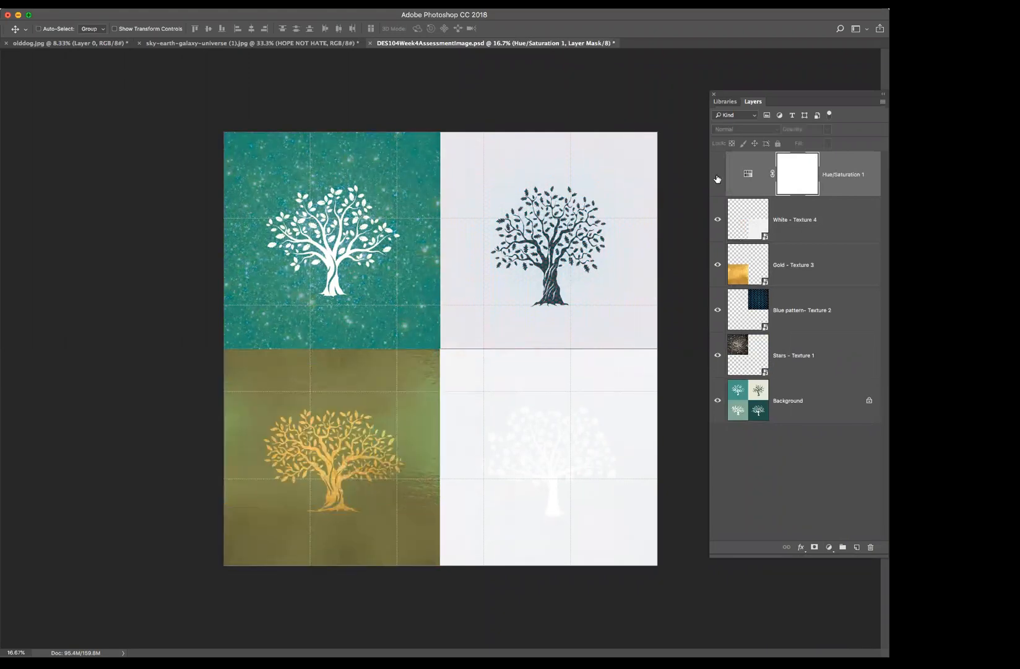
left_click(717, 174)
Step: Delete the mask of the Hue/Saturation adjustment layer and the adjustment layer itself
left_click(870, 546)
left_click(709, 235)
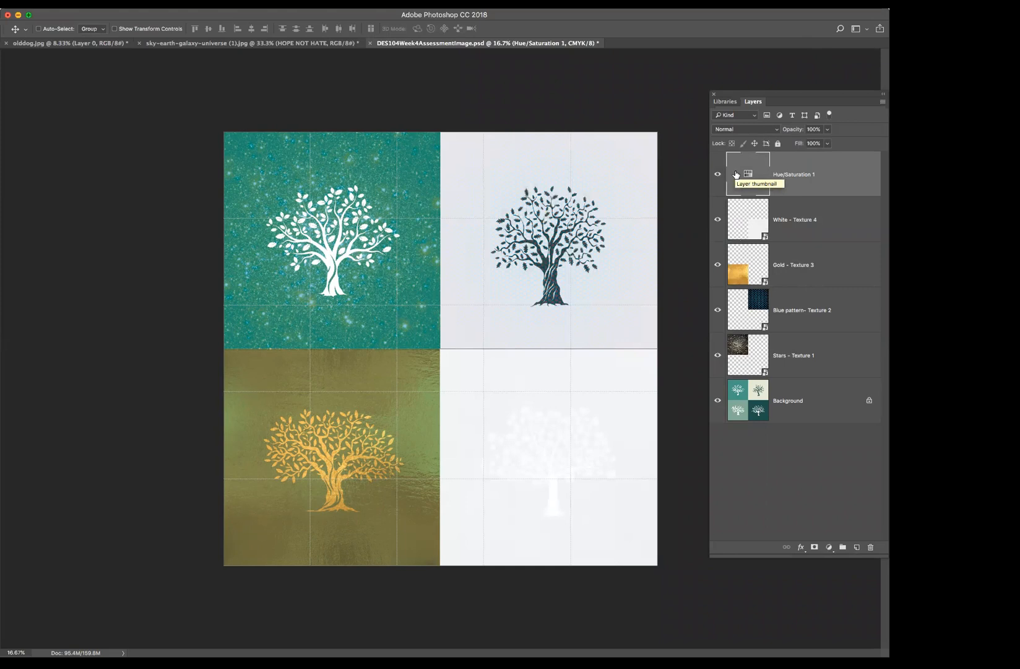
left_click(870, 547)
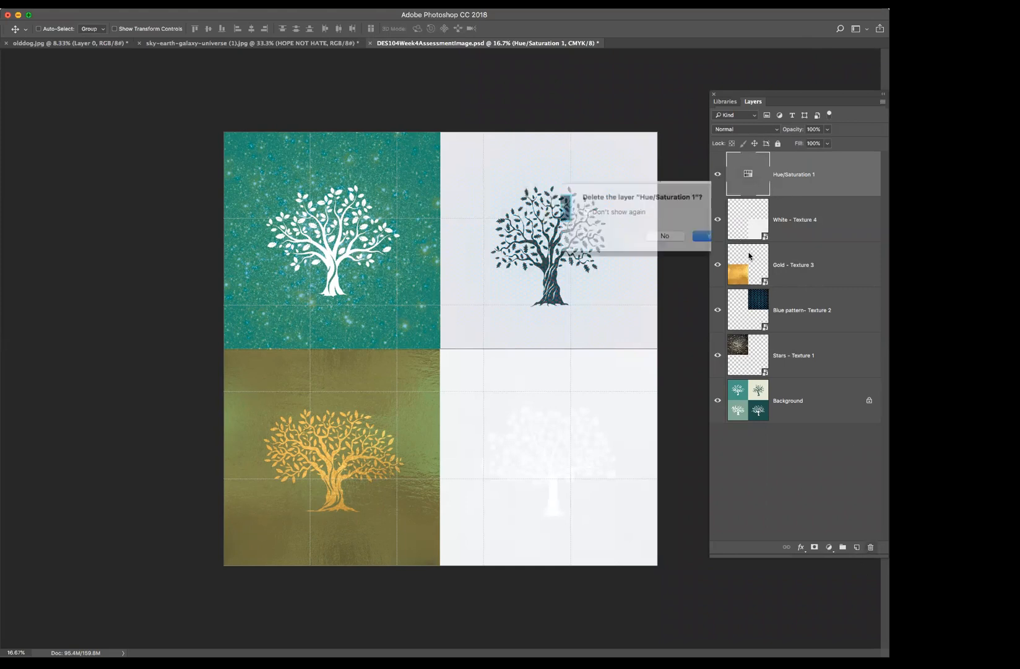
left_click(714, 238)
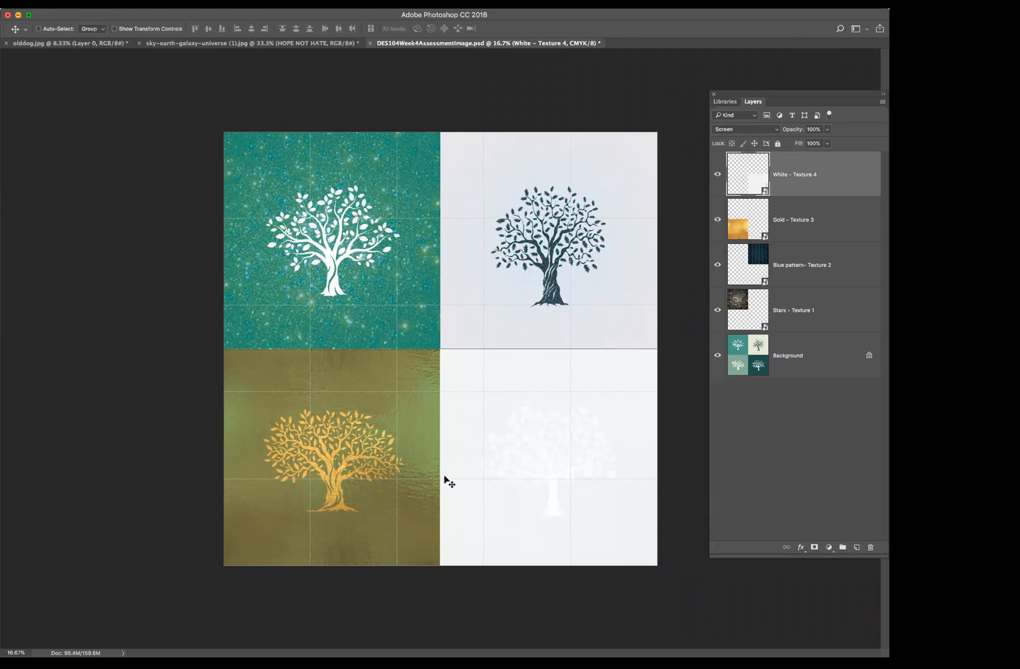
Step: Select all five layers and add a Hue/Saturation adjustment layer above them with hue +91 and saturation +22
left_click(814, 344)
left_click(798, 171, "shift")
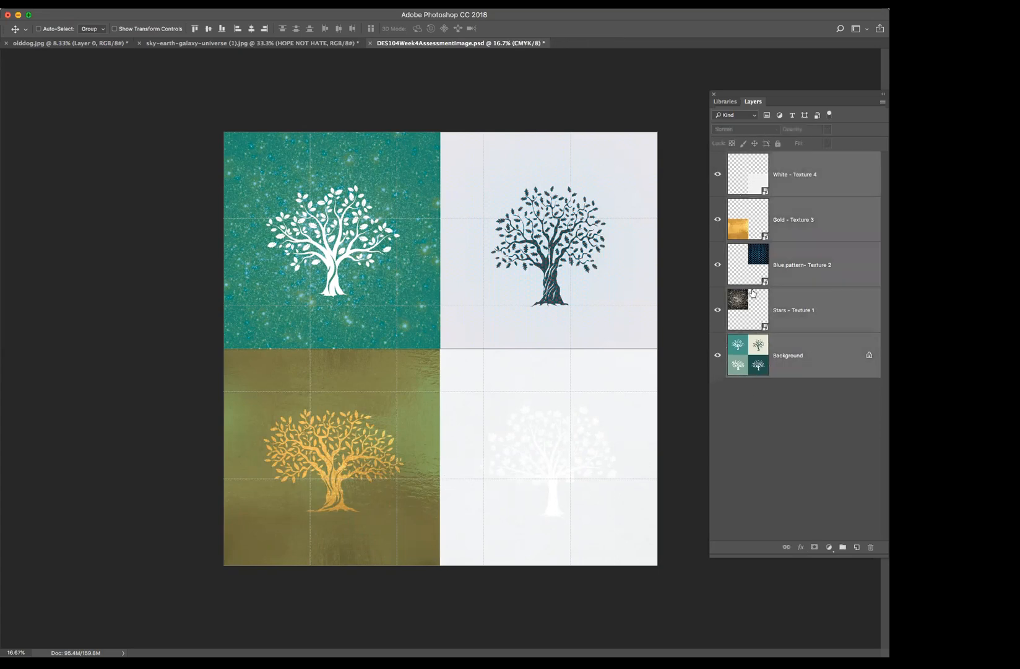
left_click(811, 427)
left_click(789, 175)
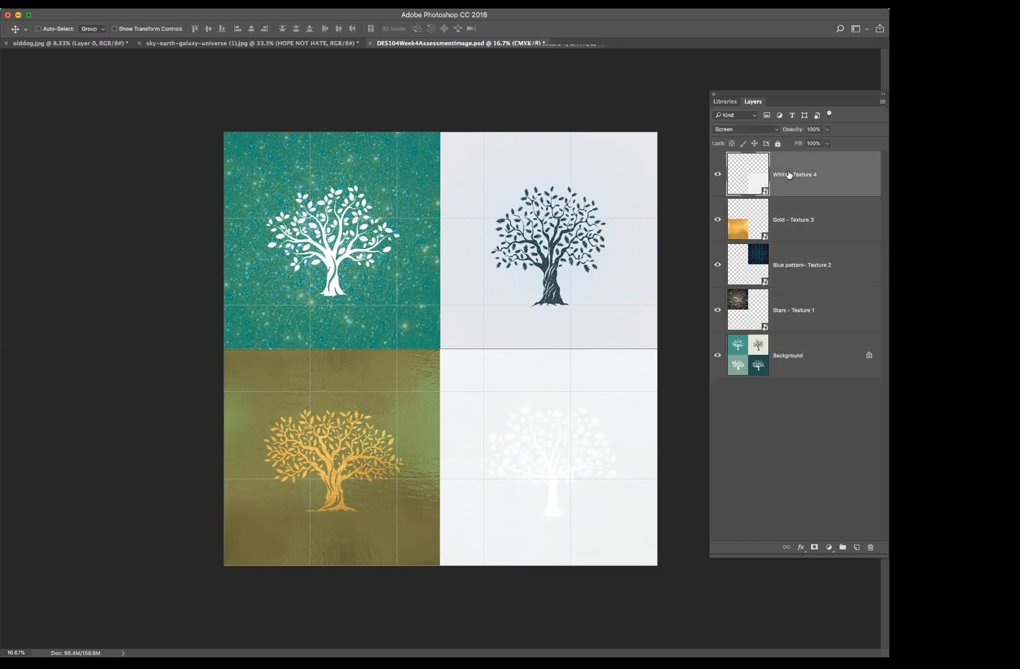
left_click(792, 351, "shift")
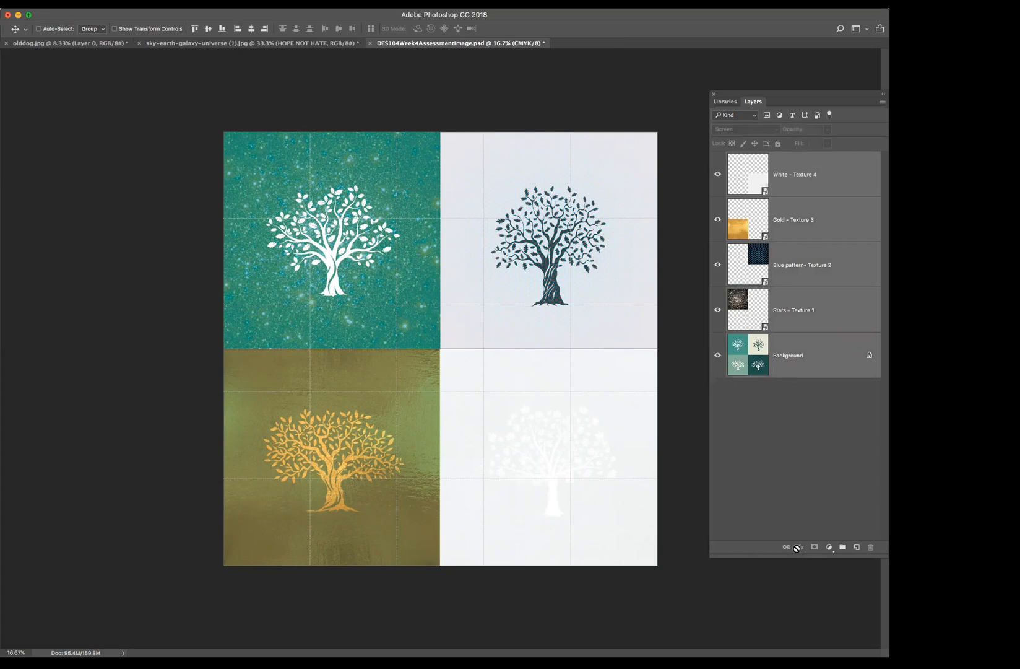
left_click(829, 547)
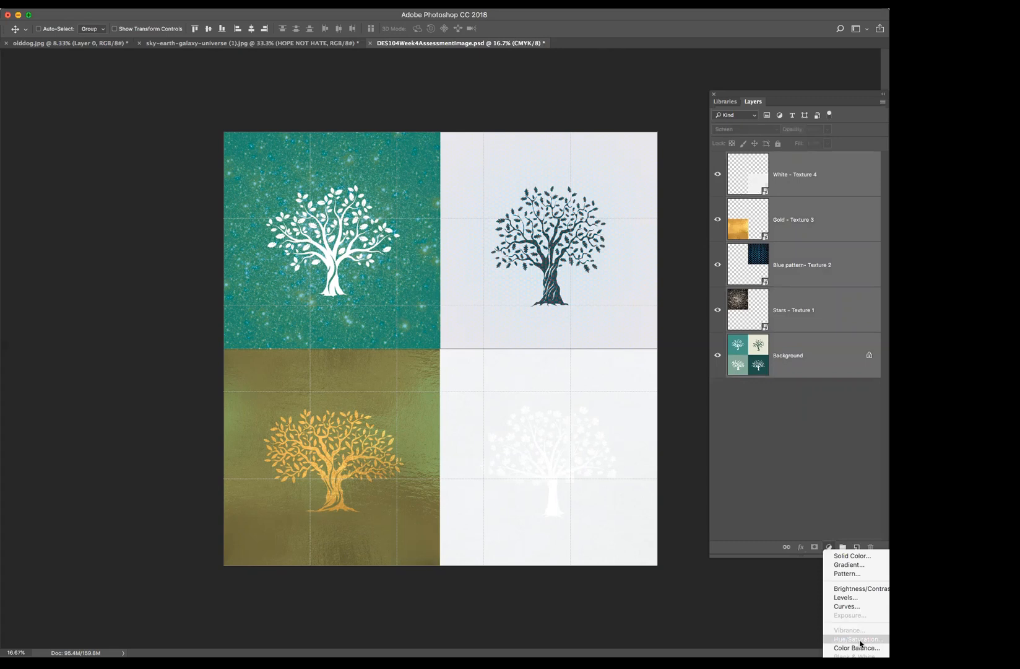
left_click(859, 640)
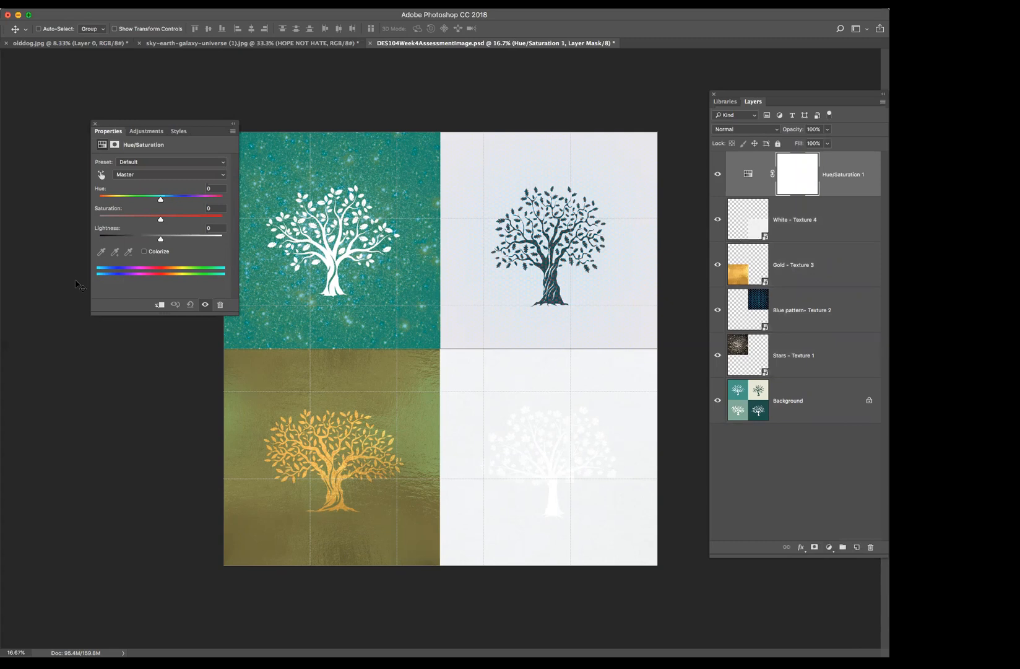
left_click_drag(181, 122, 145, 123)
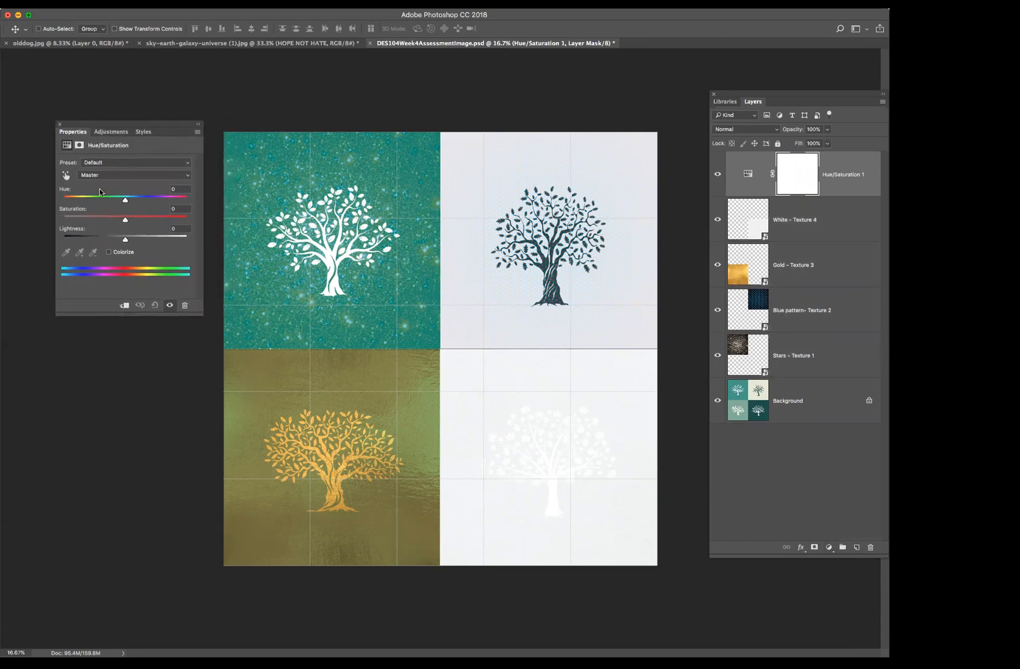
left_click_drag(125, 200, 152, 220)
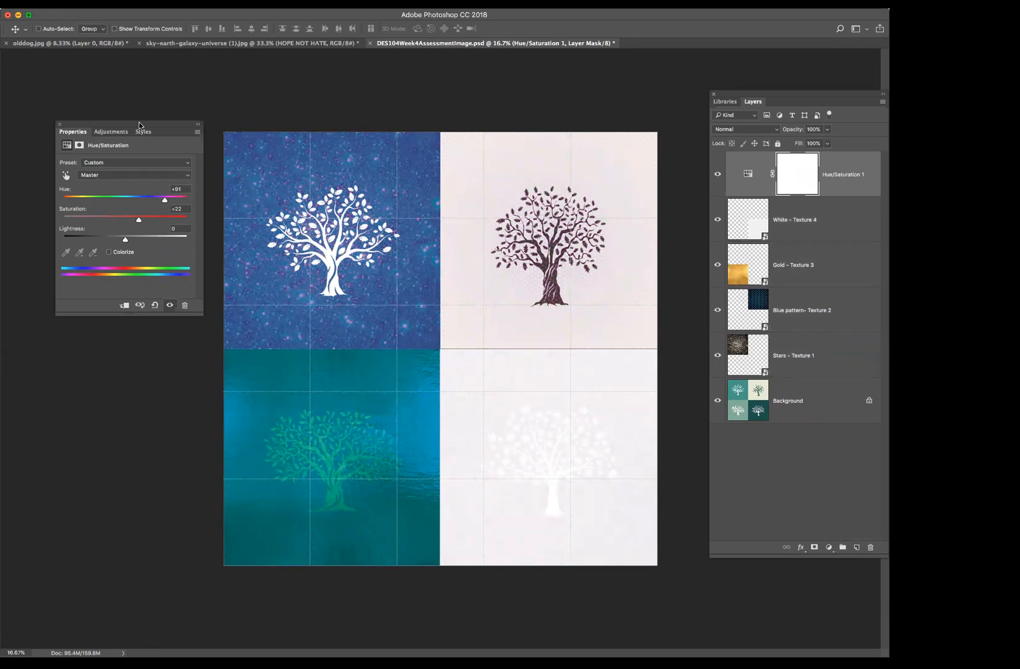
left_click(60, 125)
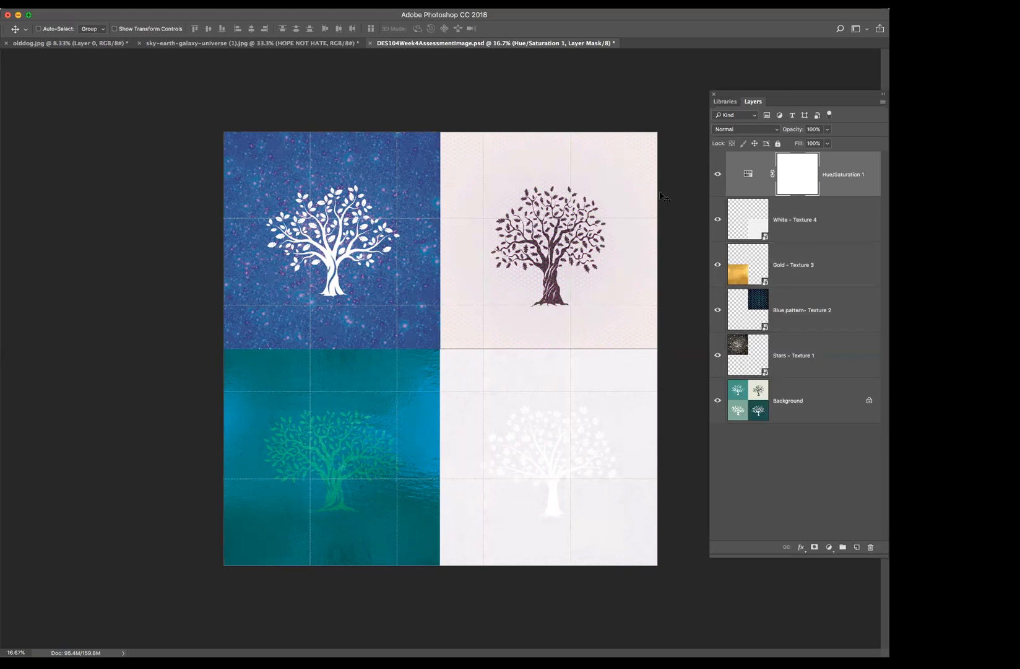
Step: Delete the Hue/Saturation adjustment layer along with its layer mask
left_click(871, 548)
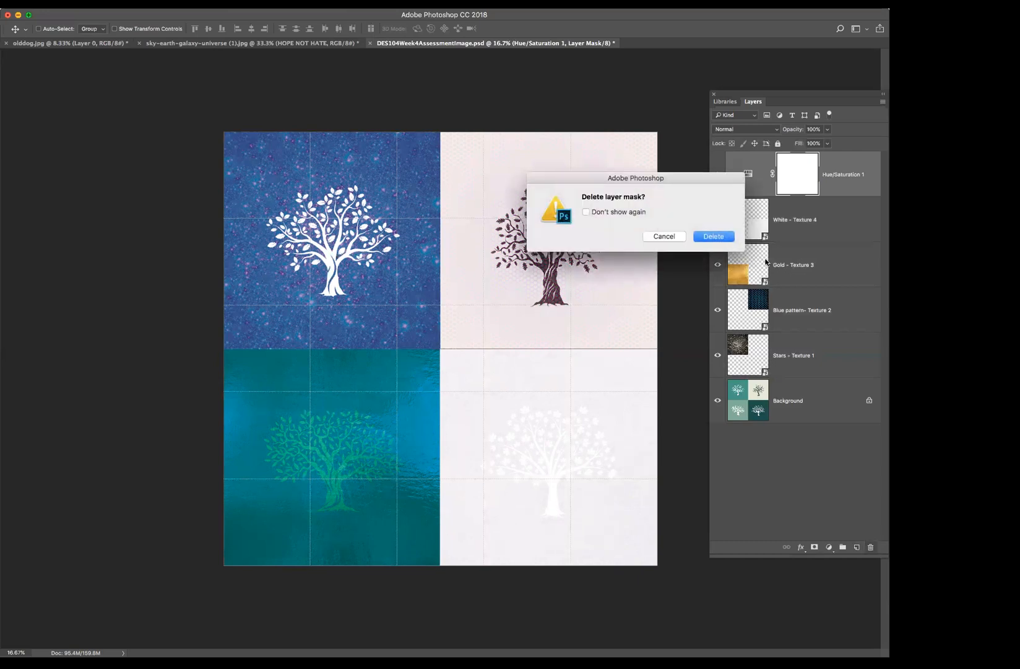
left_click(717, 235)
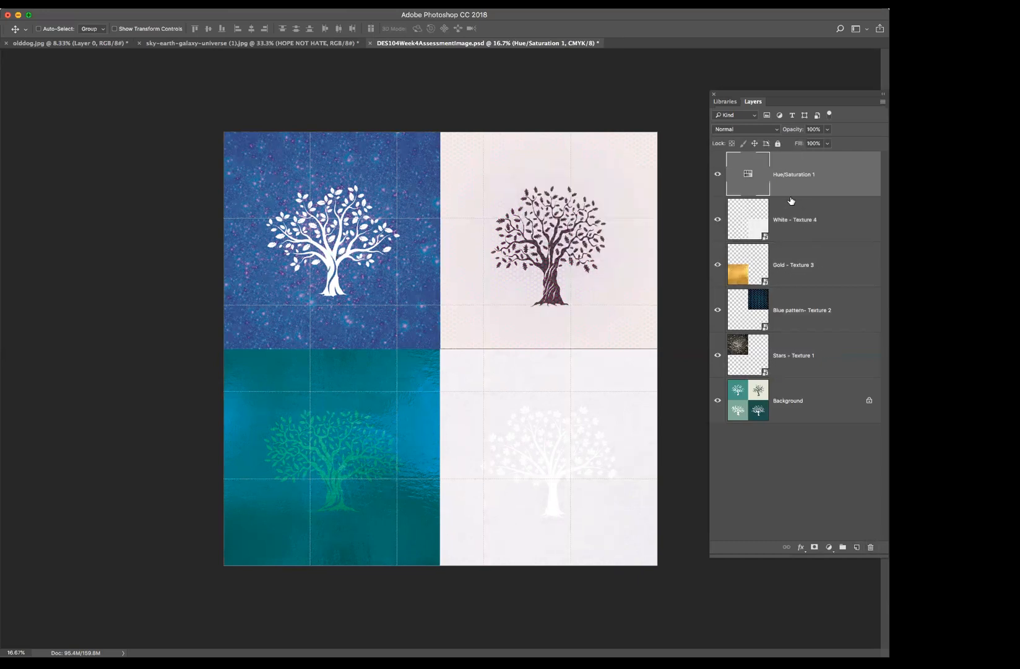
left_click(870, 547)
left_click(722, 239)
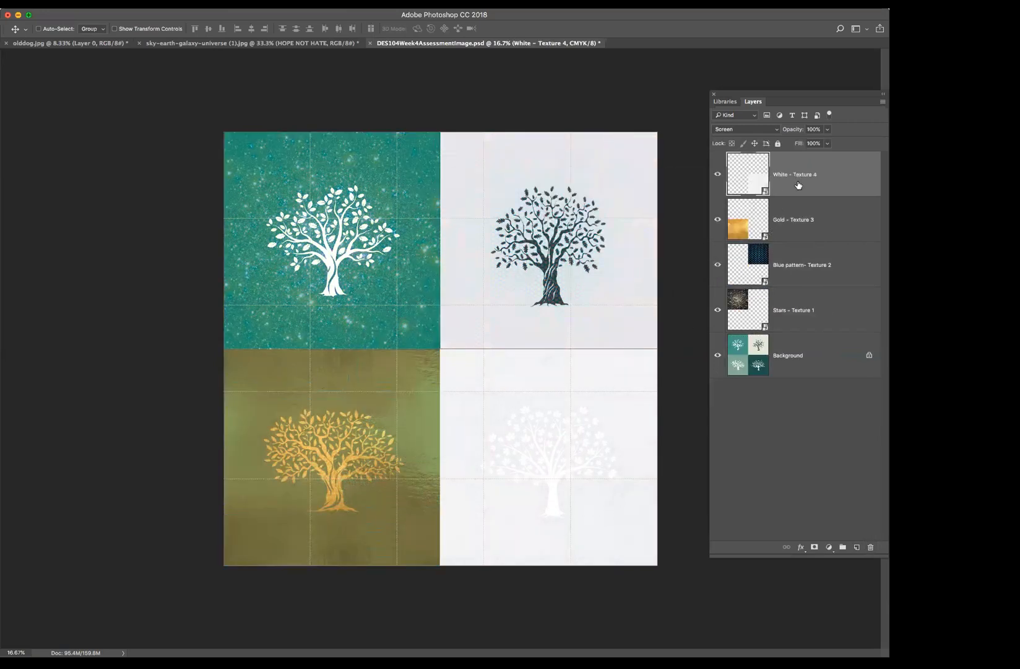
Step: Select the four texture layers and the Background, and add a Hue/Saturation adjustment layer above them
left_click(790, 355, "shift")
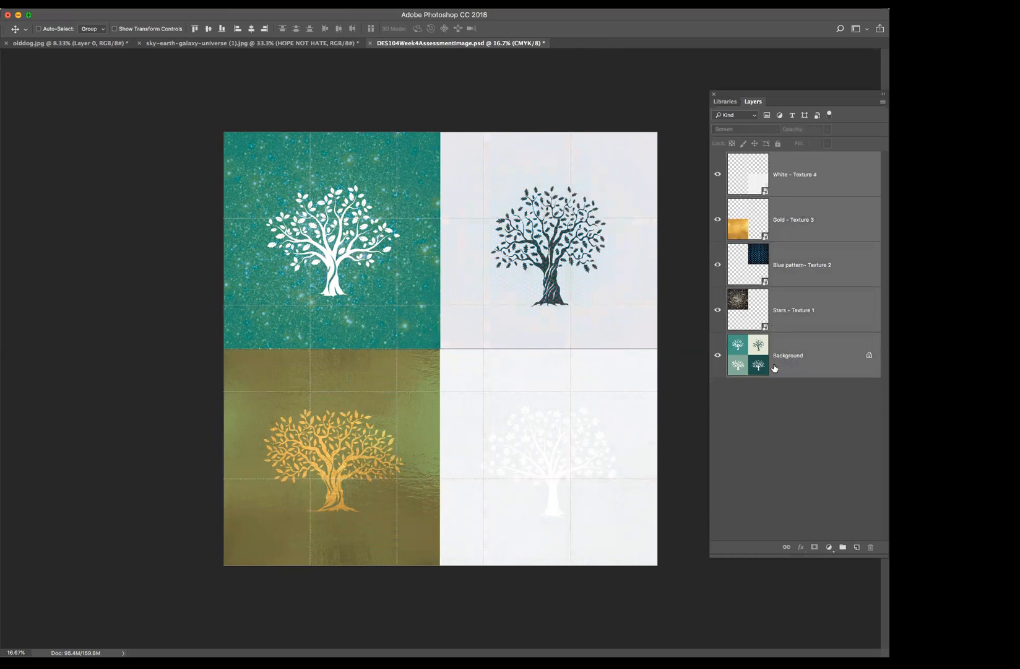
left_click(797, 191)
left_click(797, 231, "shift")
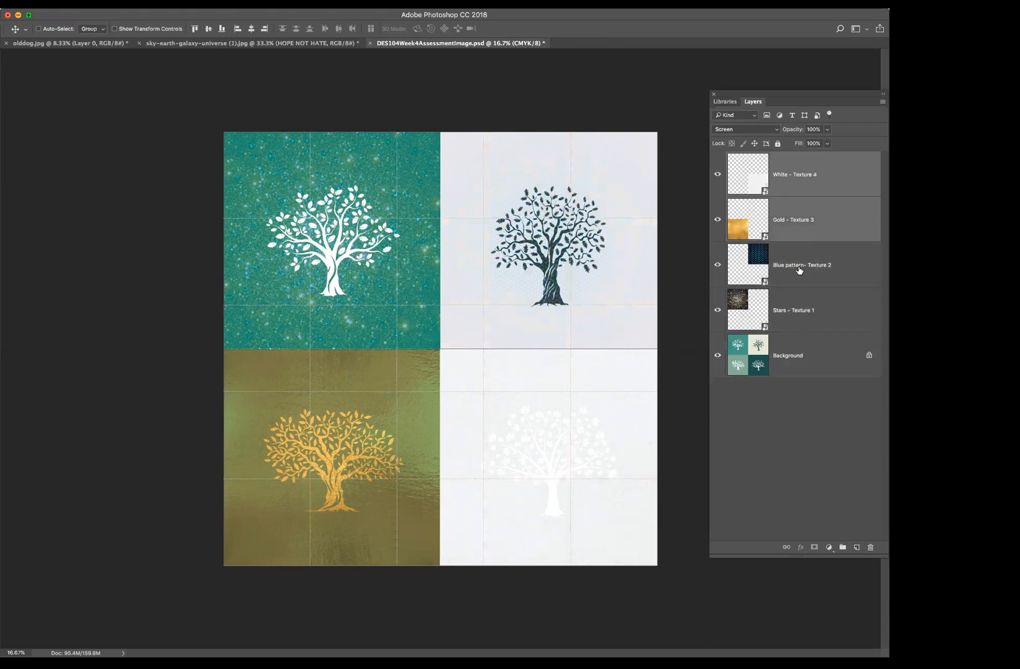
left_click(798, 267, "shift")
left_click(800, 313, "shift")
left_click(797, 370, "shift")
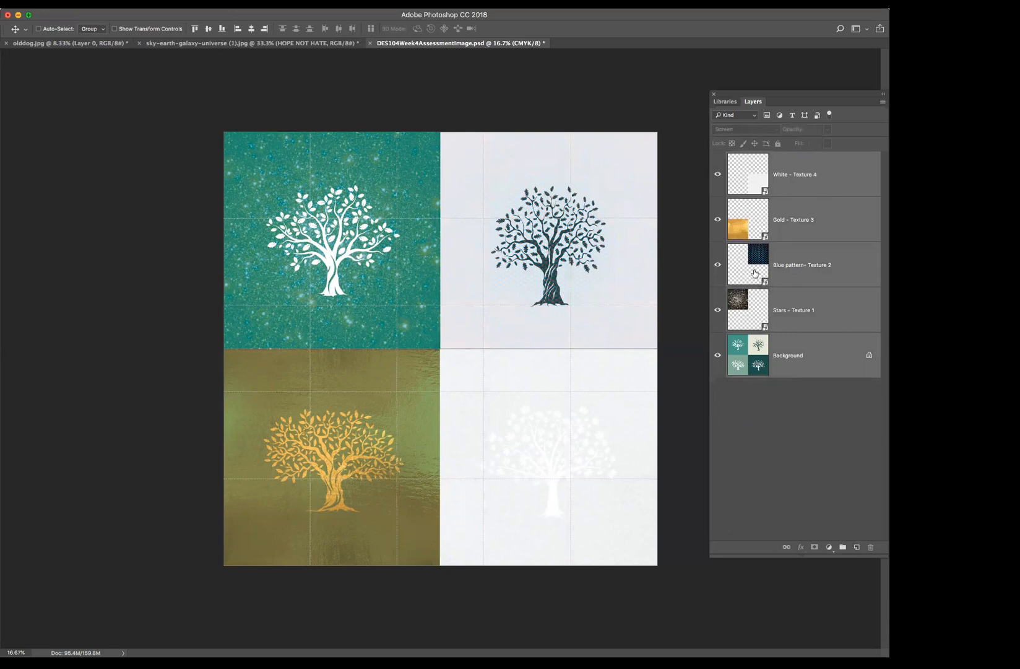
left_click(829, 547)
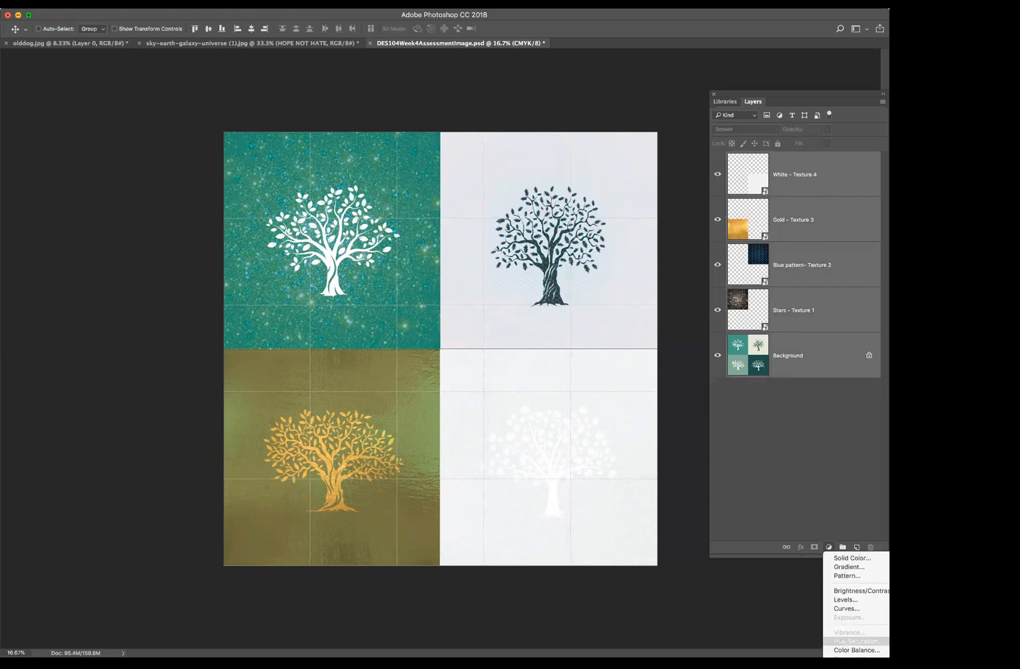
left_click(861, 642)
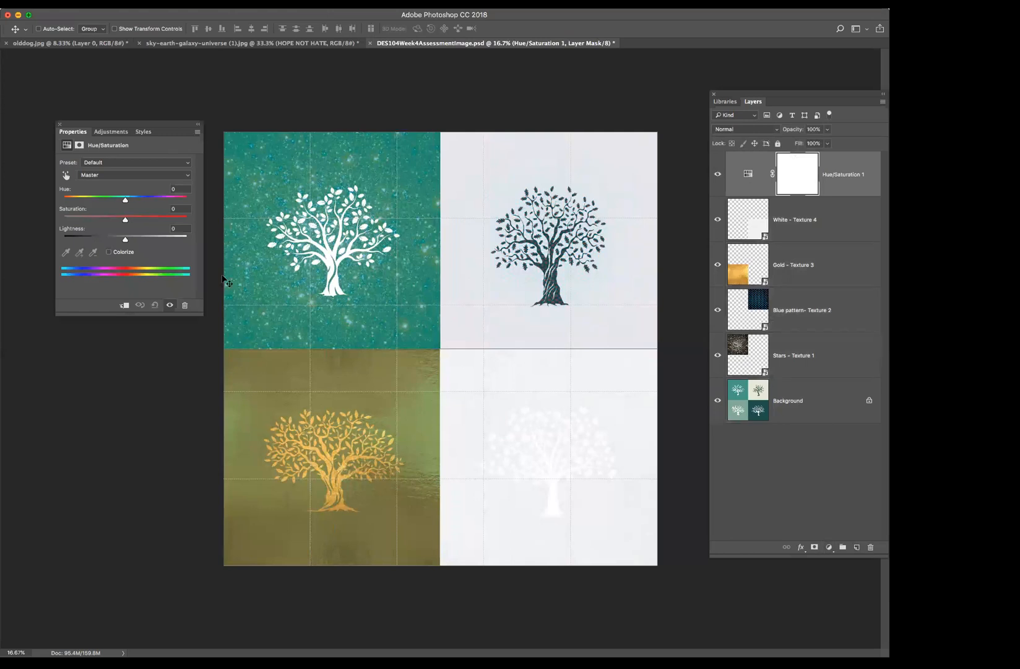
Step: Set the Hue/Saturation adjustment's hue to +118 and saturation to +17
left_click_drag(128, 122, 411, 276)
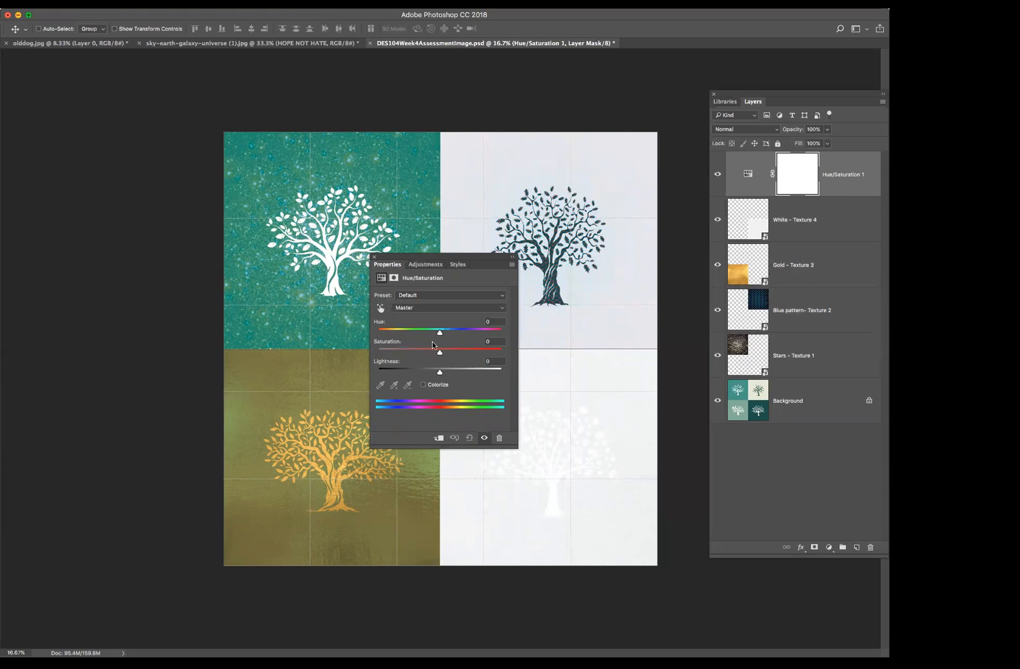
mouse_move(439, 333)
left_mouse_down()
mouse_move(502, 336)
mouse_move(379, 334)
mouse_move(500, 335)
mouse_move(410, 353)
mouse_move(492, 359)
mouse_move(448, 355)
mouse_move(465, 356)
mouse_move(468, 333)
mouse_move(488, 335)
mouse_move(450, 353)
left_mouse_up()
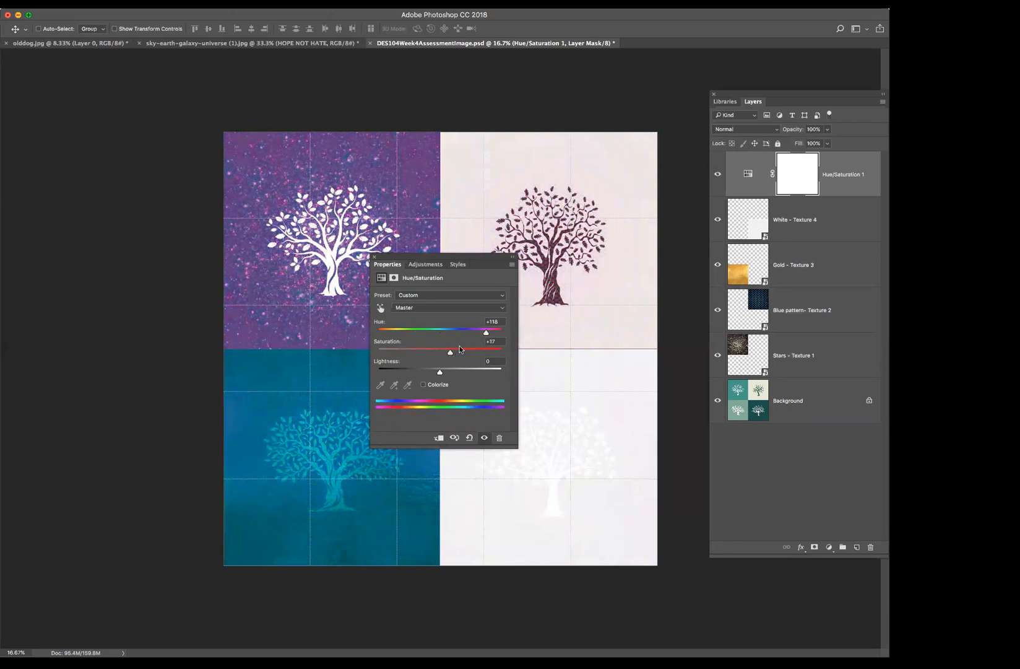
left_click(373, 258)
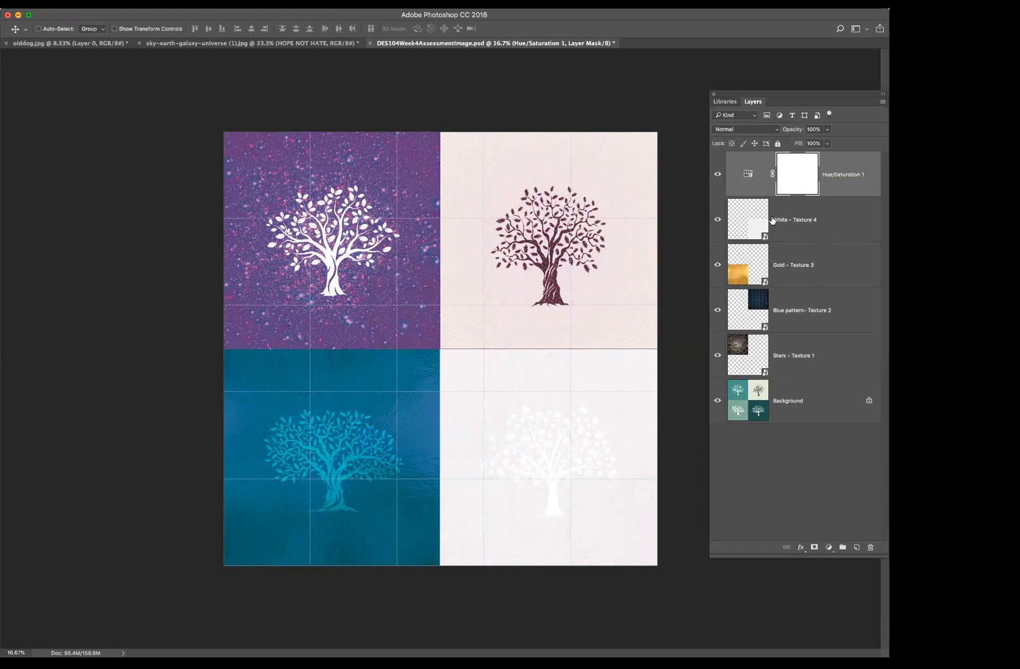
Step: Hide the Hue/Saturation layer and the four texture layers to view the original Background artwork alone
left_click(800, 403)
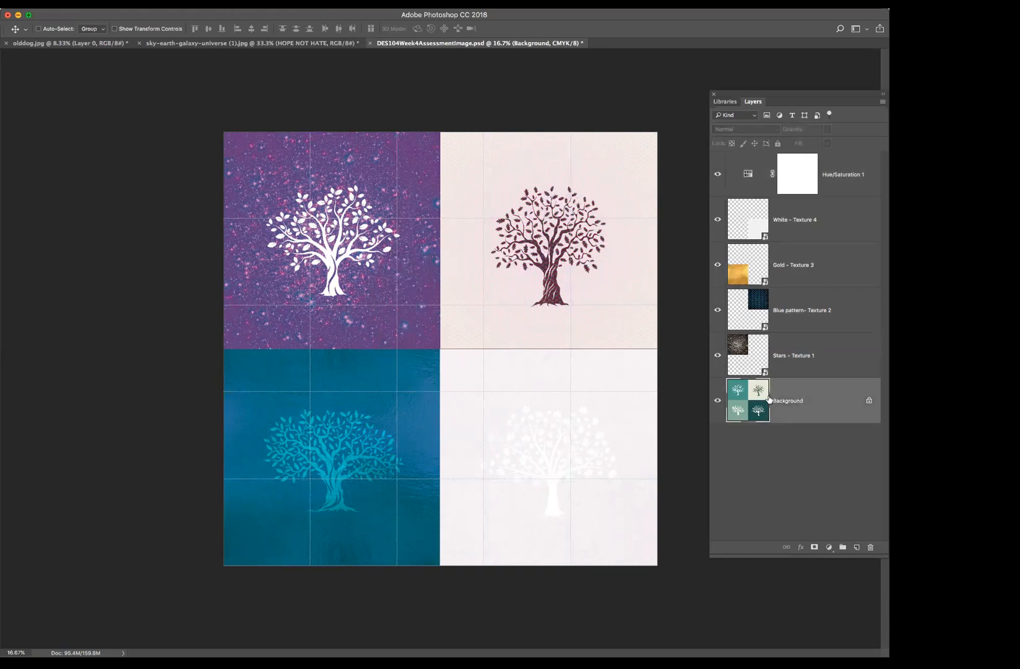
left_click(717, 175)
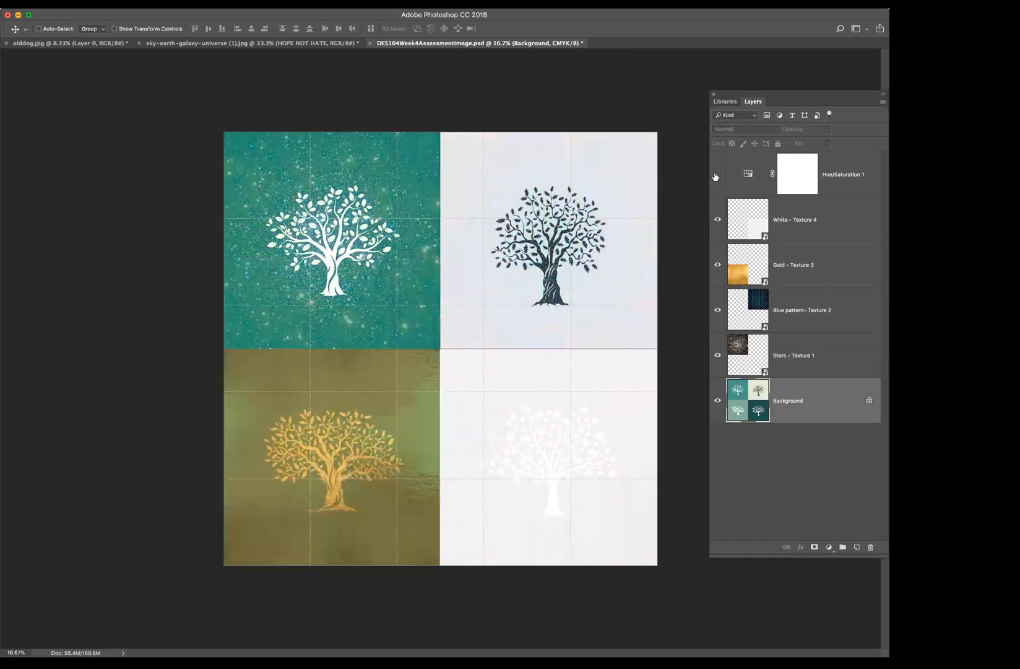
left_click(718, 355)
left_click(718, 310)
left_click(717, 264)
left_click(718, 219)
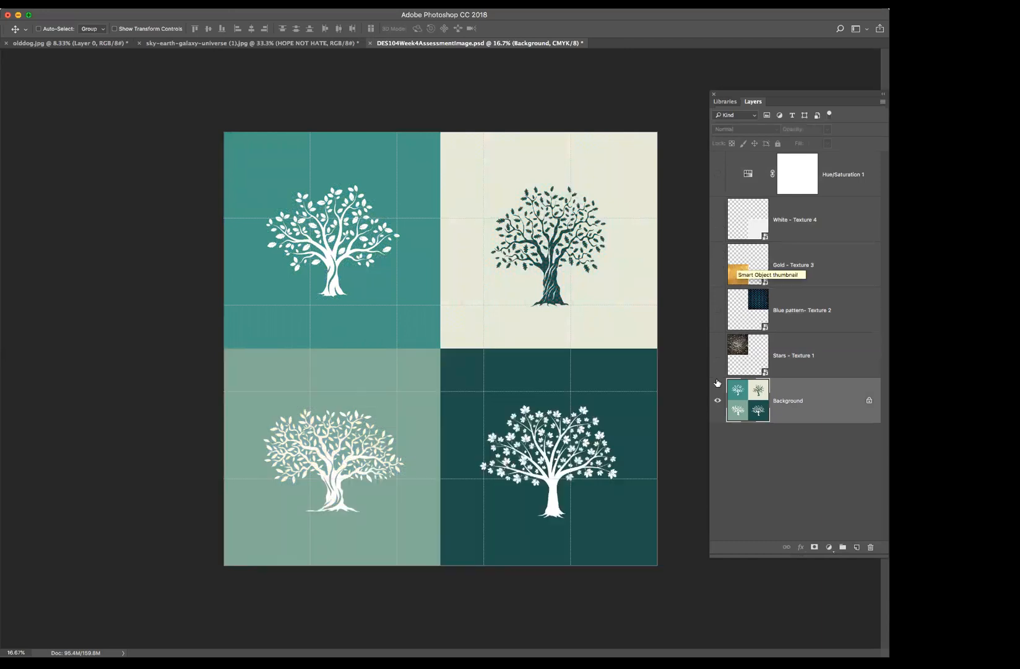
Step: Show the four texture layers and the Hue/Saturation layer again, and toggle the Background's visibility off and on
left_click(717, 355)
left_click(718, 310)
left_click(717, 265)
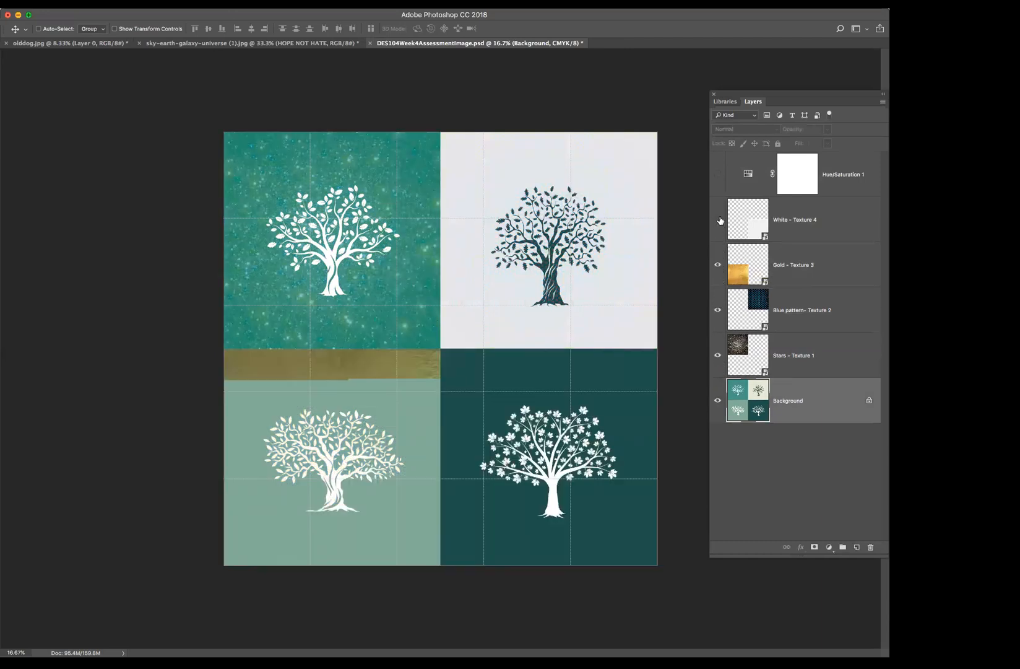
left_click(717, 219)
left_click(717, 174)
left_click(719, 400)
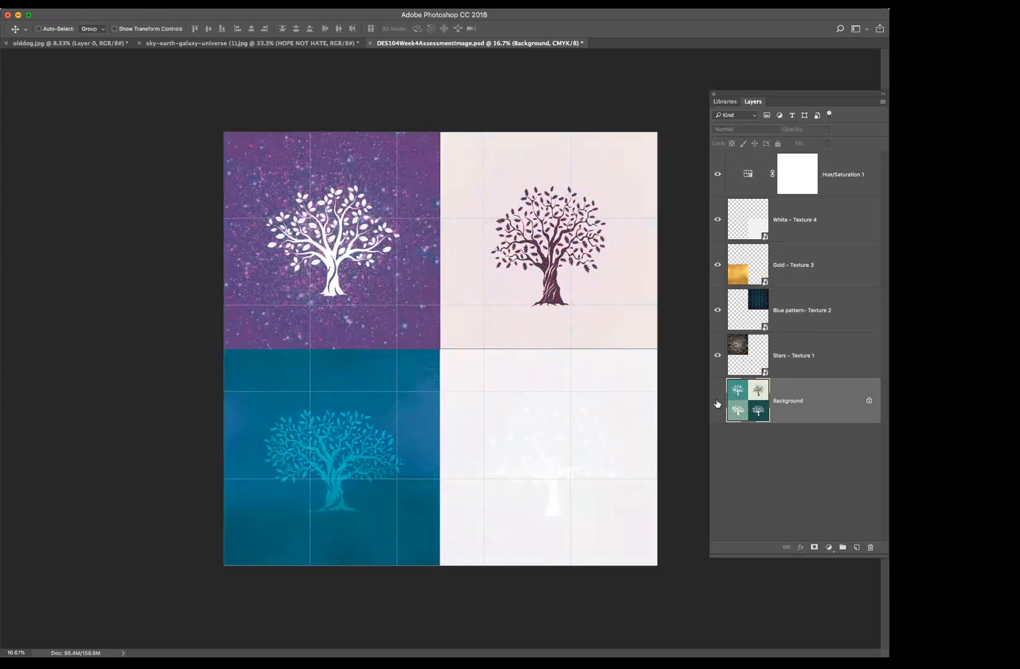
left_click(718, 400)
Step: Reopen the Hue/Saturation adjustment's settings and shift the hue slightly lower, making the starry tree panel a bluer purple
double_click(748, 174)
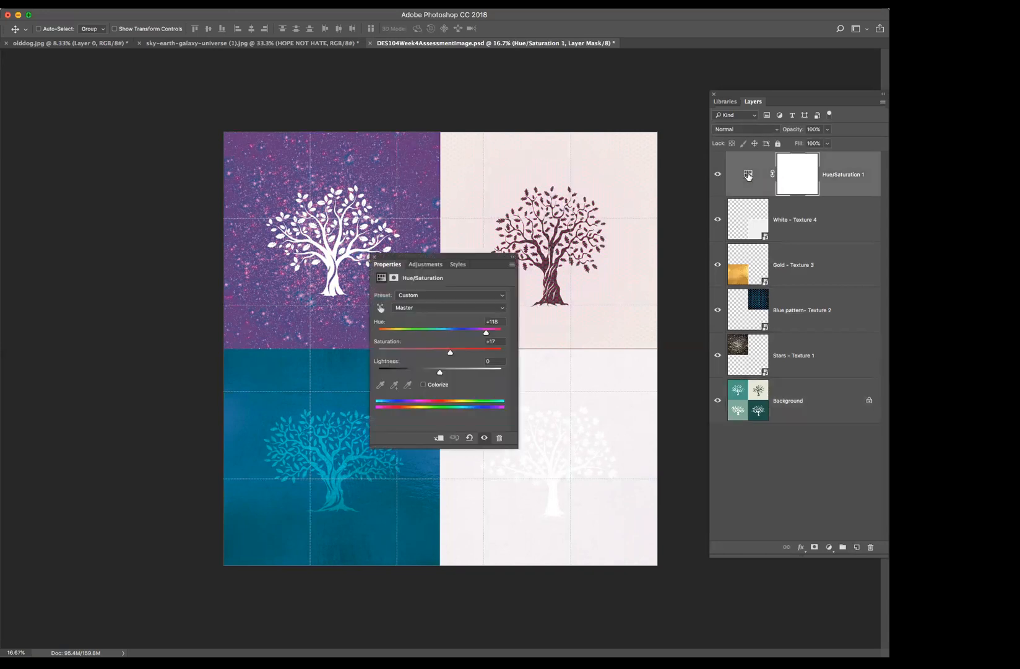
left_click(374, 257)
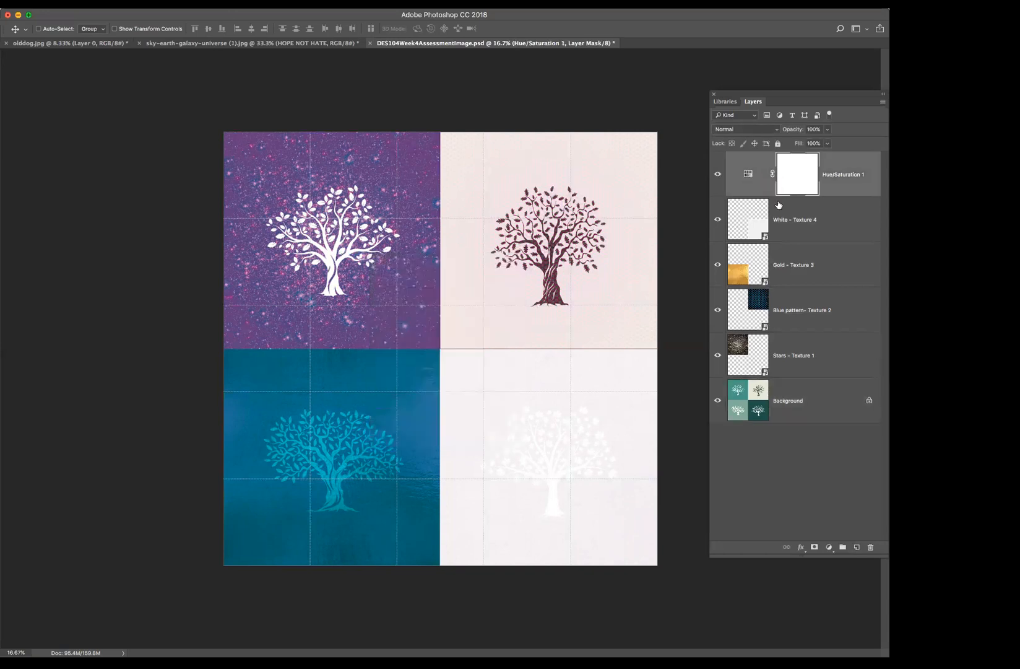
double_click(747, 178)
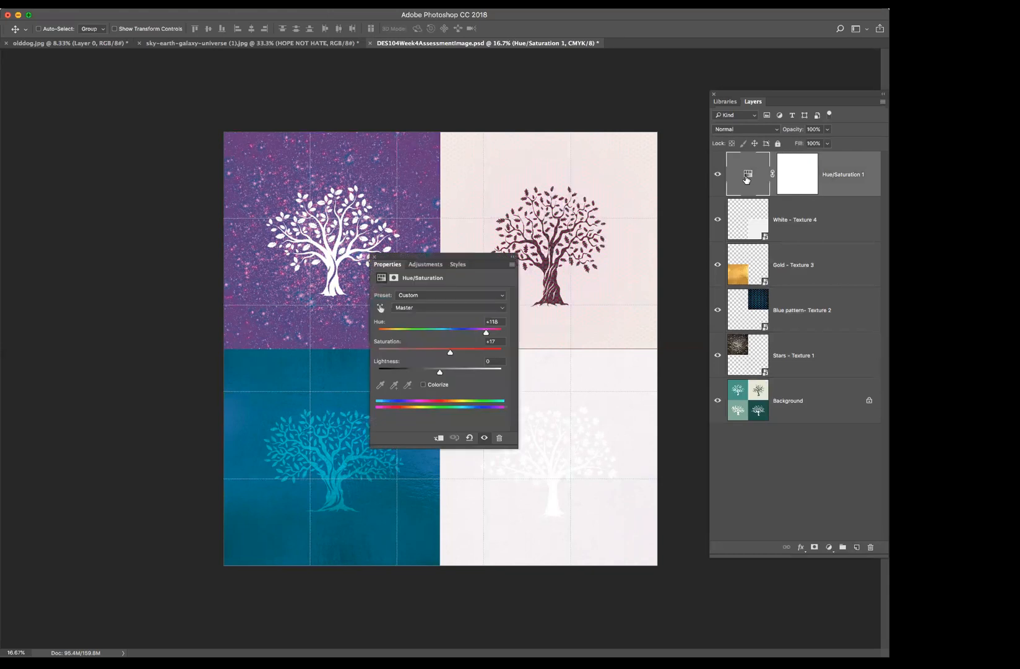
left_click_drag(450, 259, 446, 254)
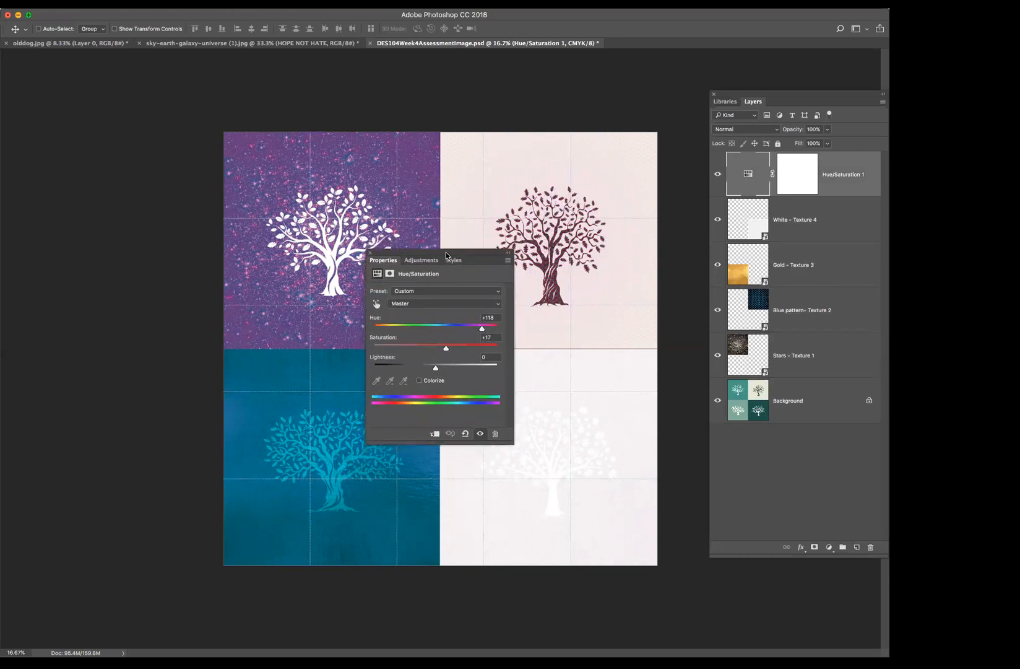
mouse_move(482, 328)
left_mouse_down()
mouse_move(460, 332)
mouse_move(481, 327)
left_mouse_up()
left_click(368, 251)
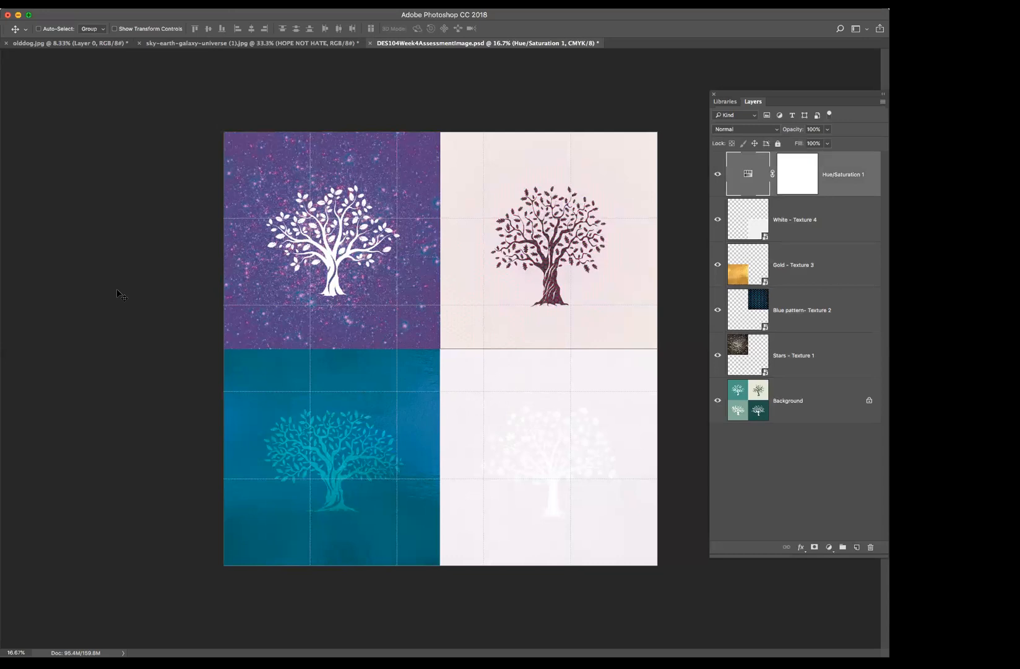
Step: Set up a JPEG copy of the artwork in Downloads, named DES104_Week4AssessmentI_Firstlastname.jpg
left_click(60, 3)
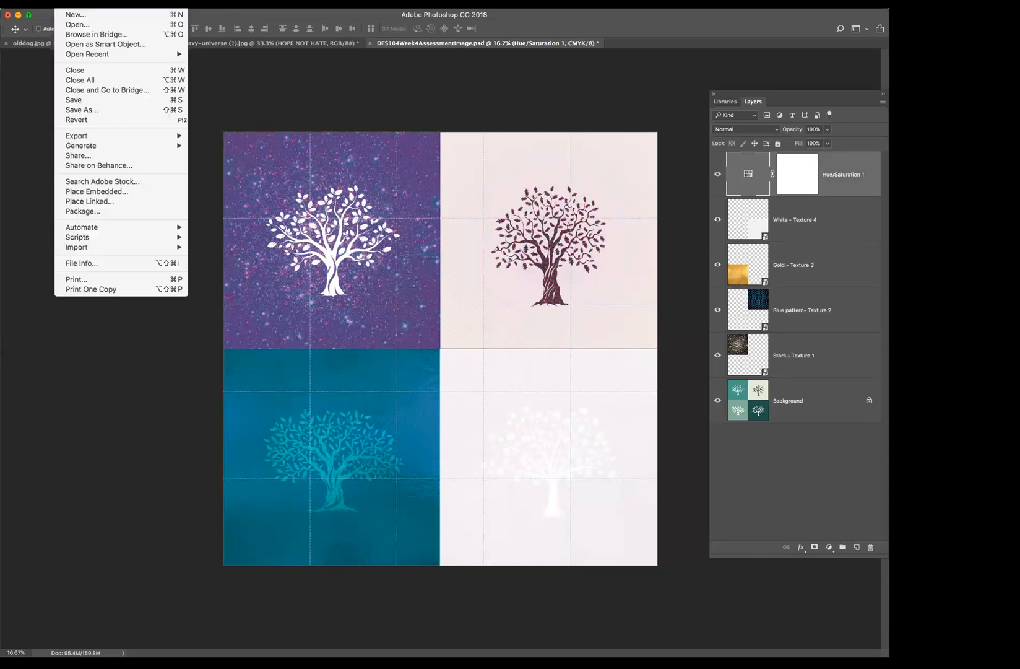
left_click(73, 110)
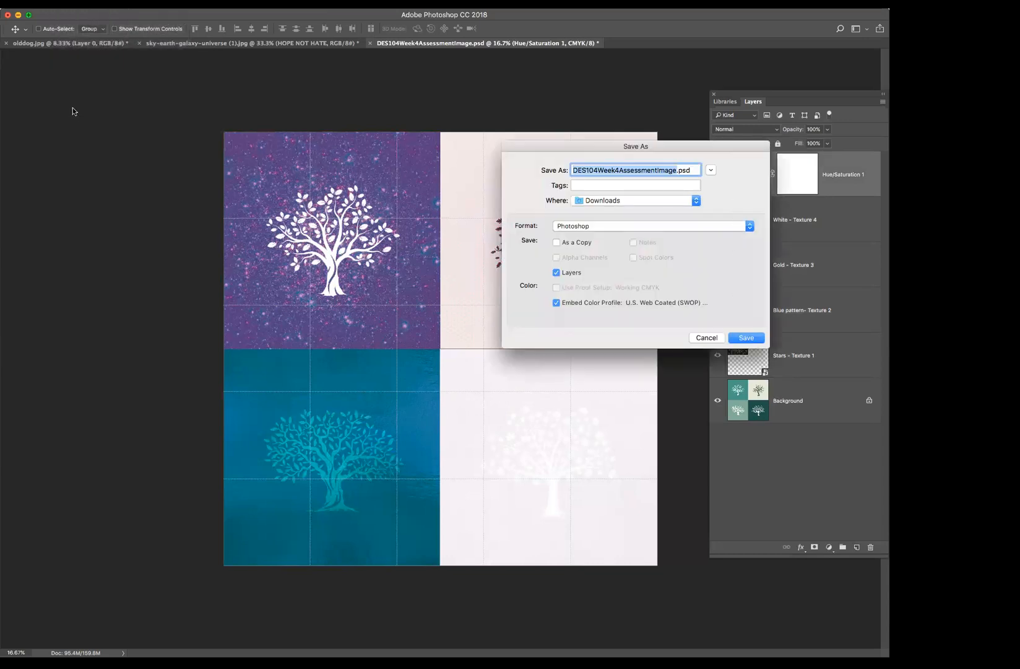
left_click(698, 226)
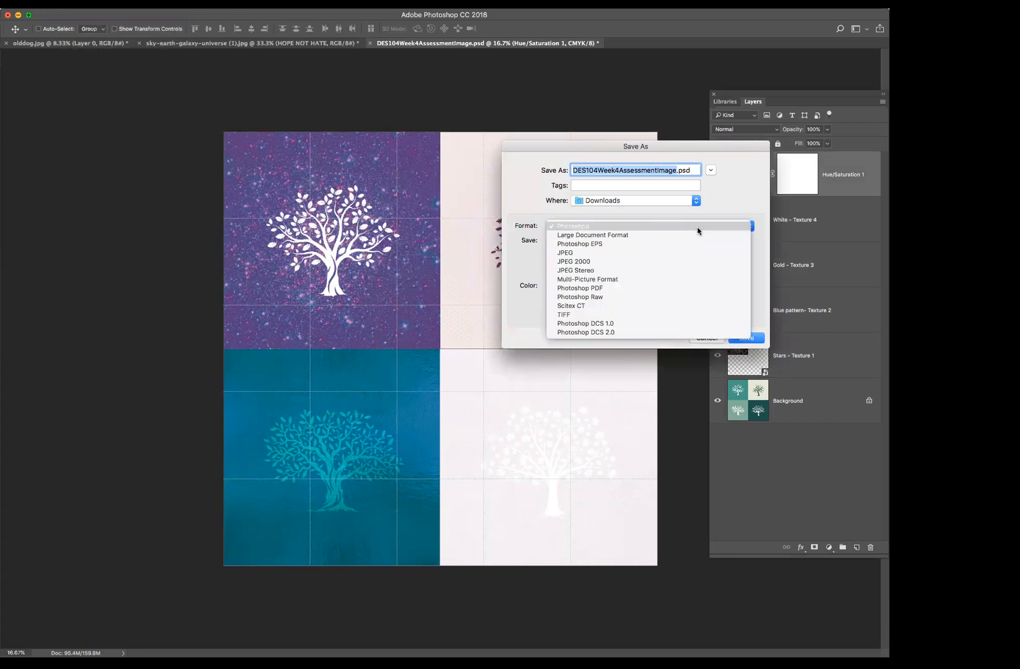
left_click(581, 251)
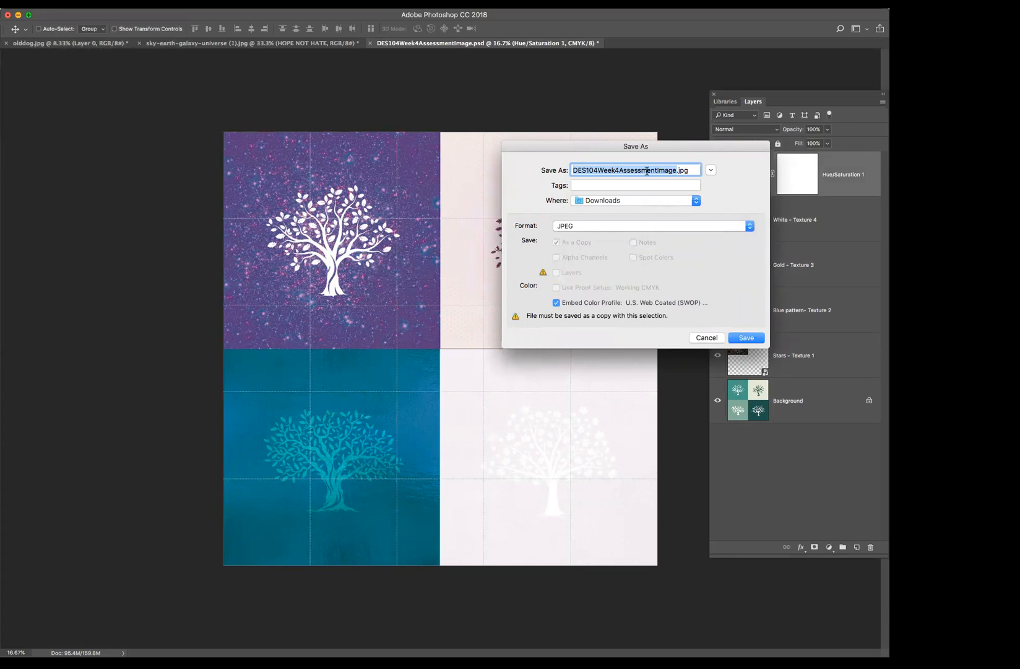
left_click(600, 171)
type("_")
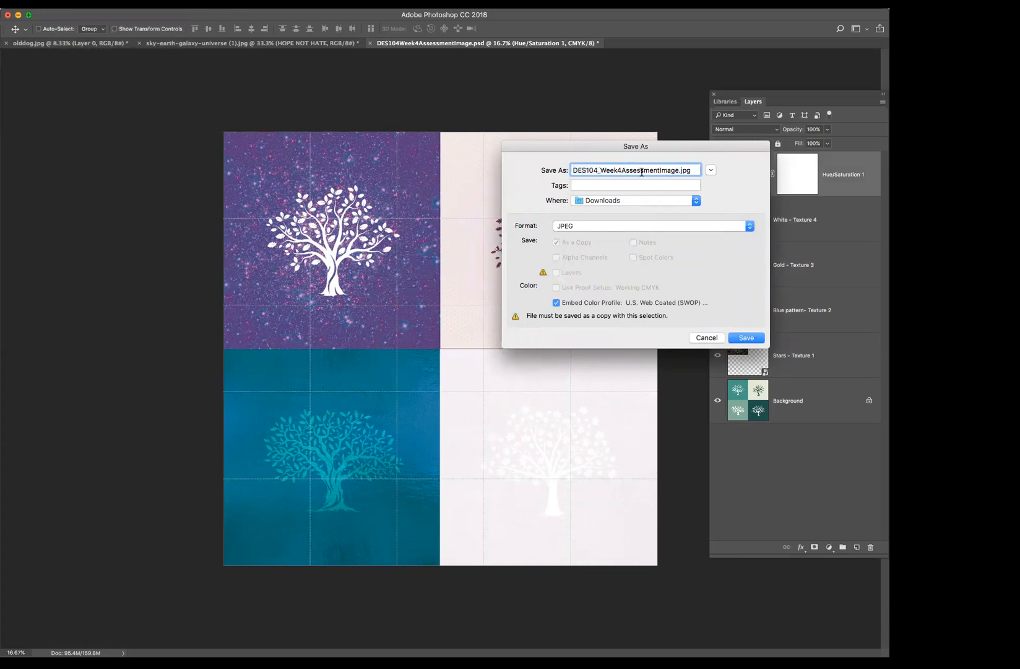
left_click_drag(660, 169, 677, 169)
type("_Firstlastname")
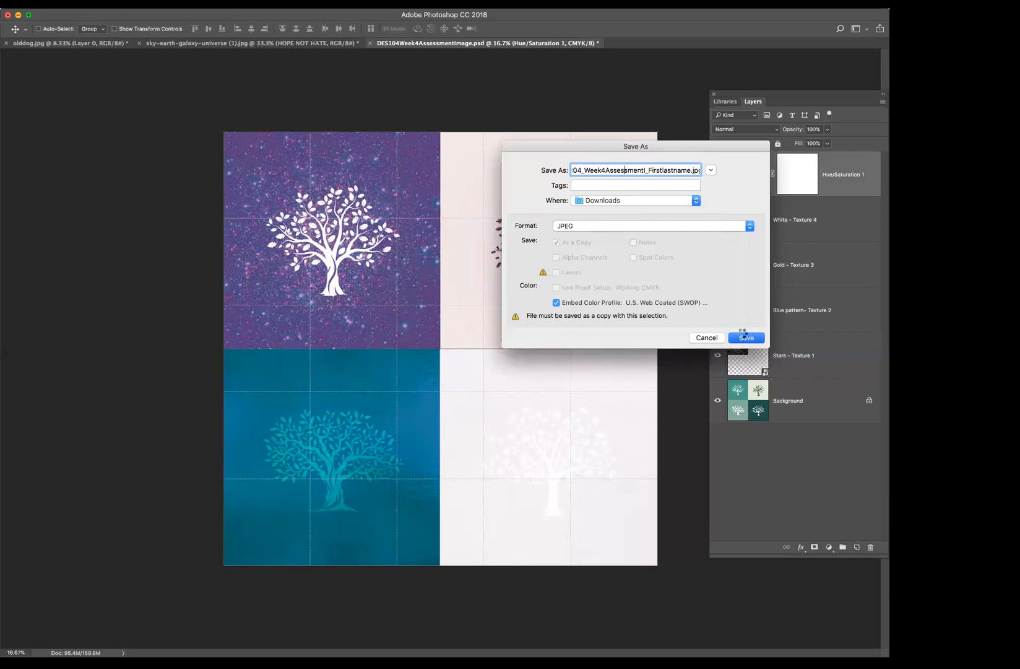
Step: Save the JPEG copy at quality 12 (Maximum) with the Progressive format option and 3 scans
left_click(745, 336)
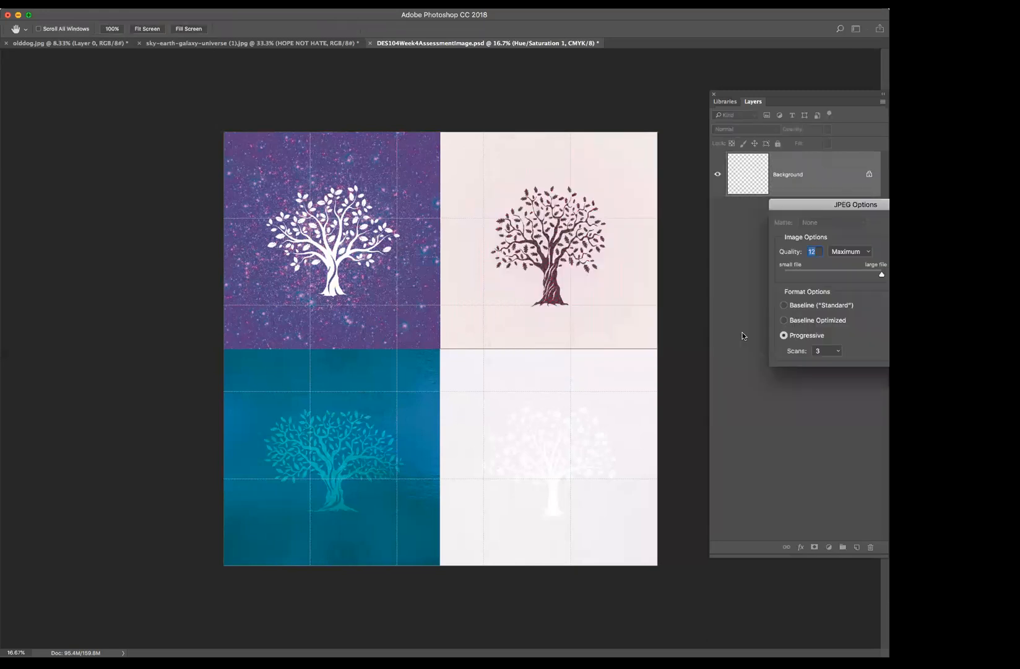
left_click_drag(849, 203, 662, 201)
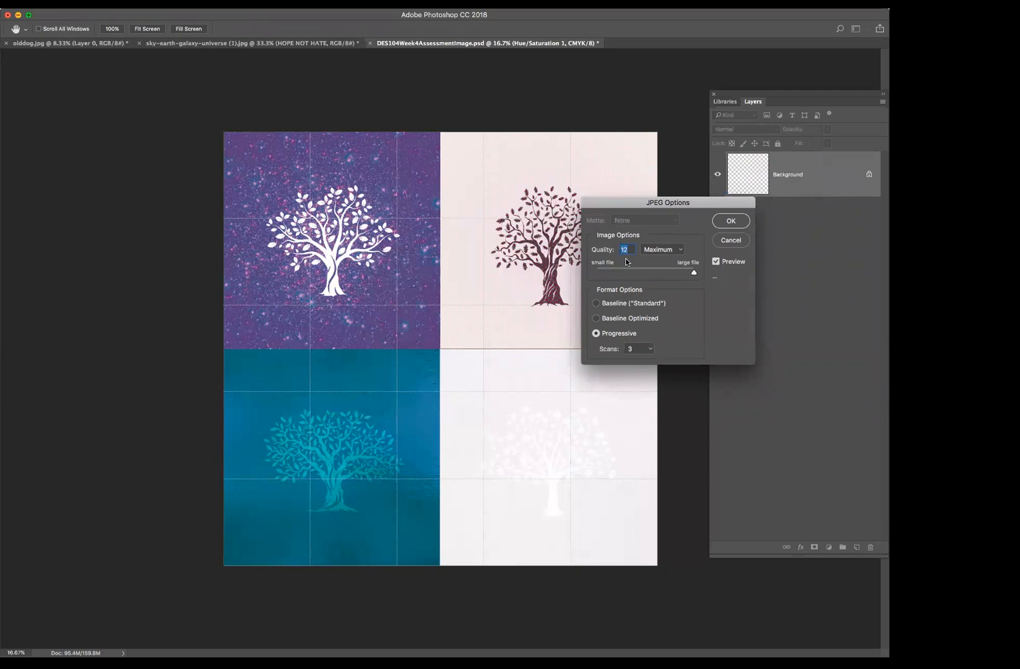
left_click(730, 221)
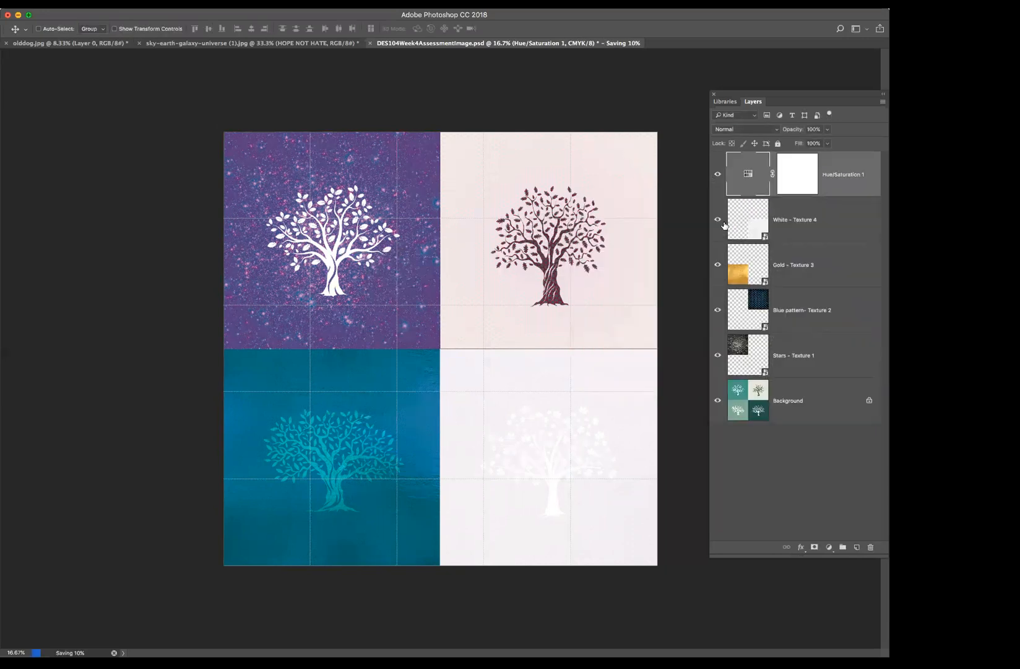
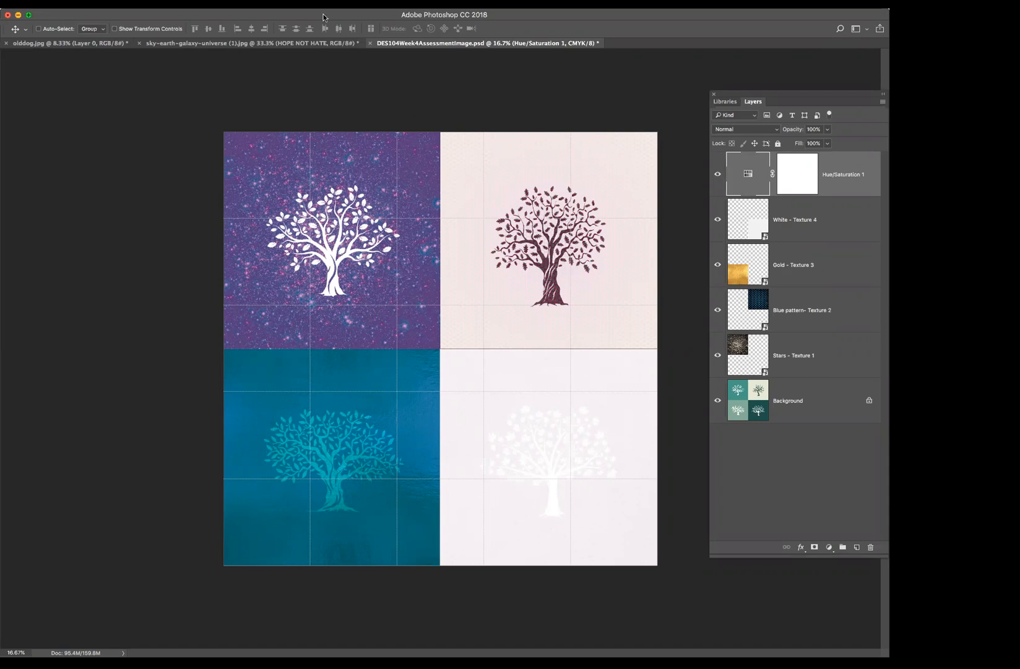
left_click_drag(323, 17, 323, 24)
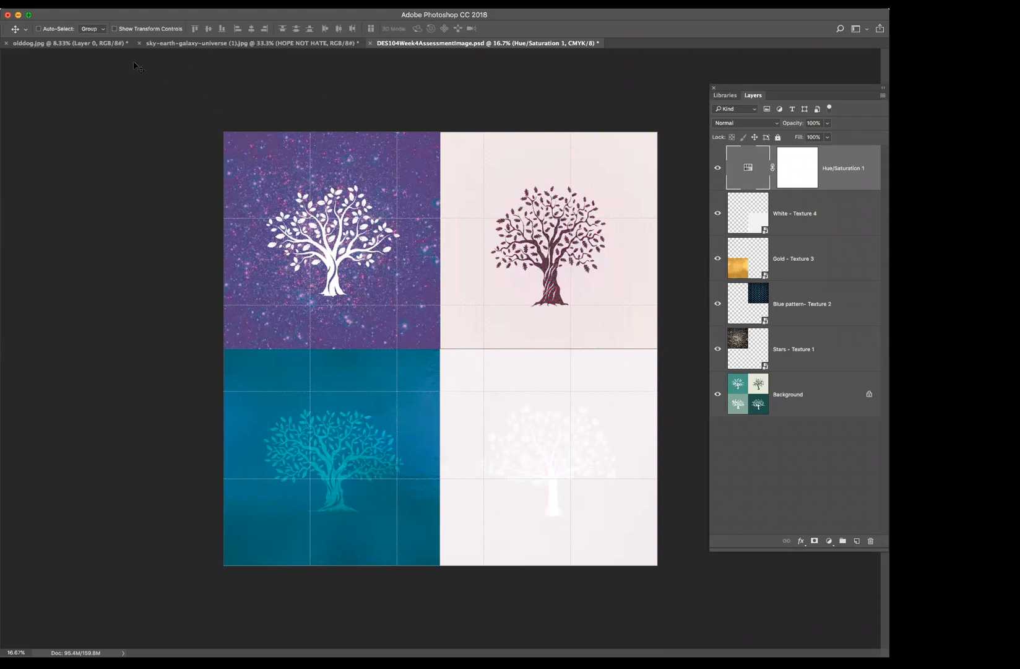
left_click(270, 3)
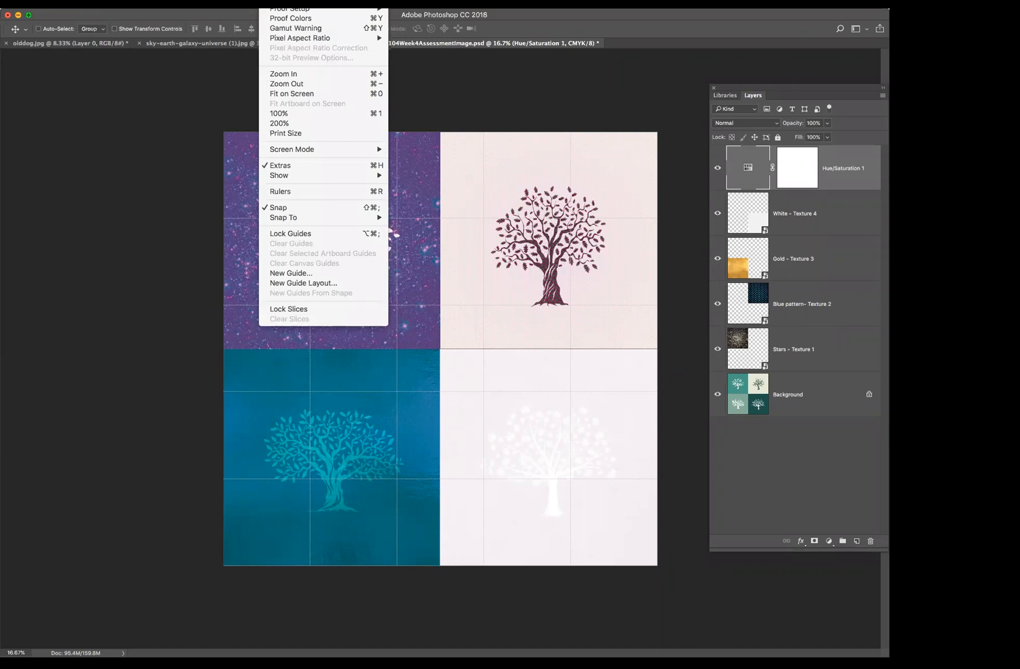
mouse_move(293, 215)
left_click(521, 91)
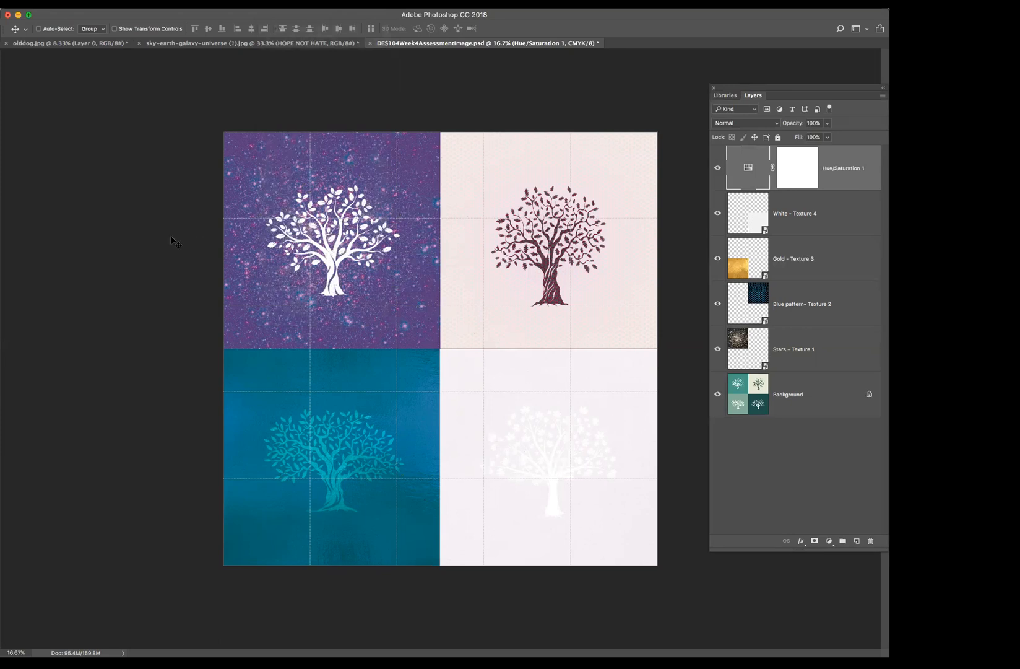
left_click_drag(288, 15, 300, 11)
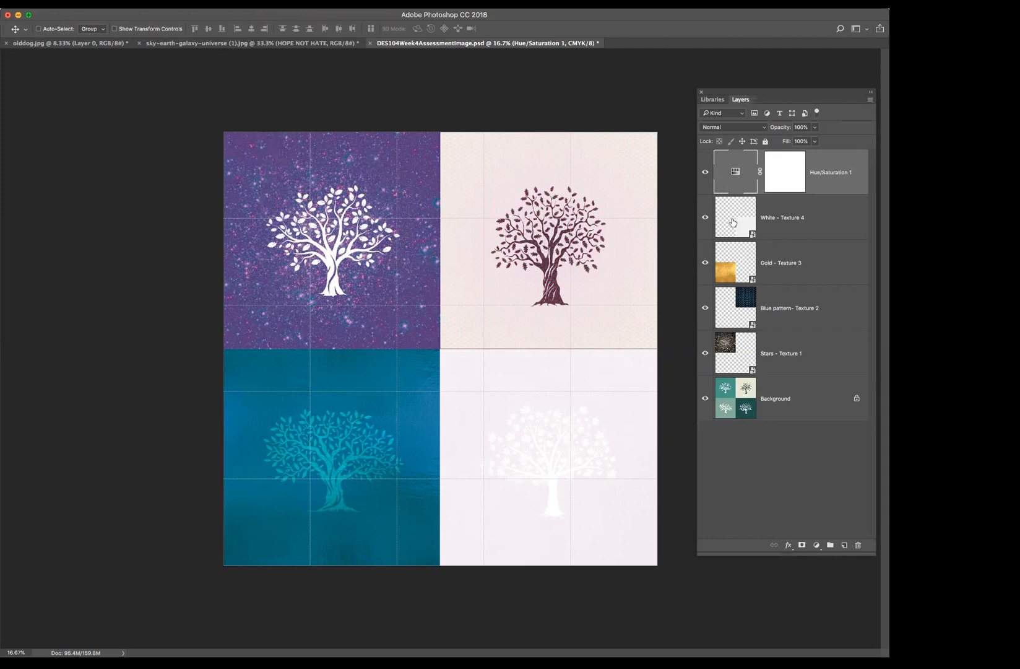
left_click(782, 218)
left_click(776, 183)
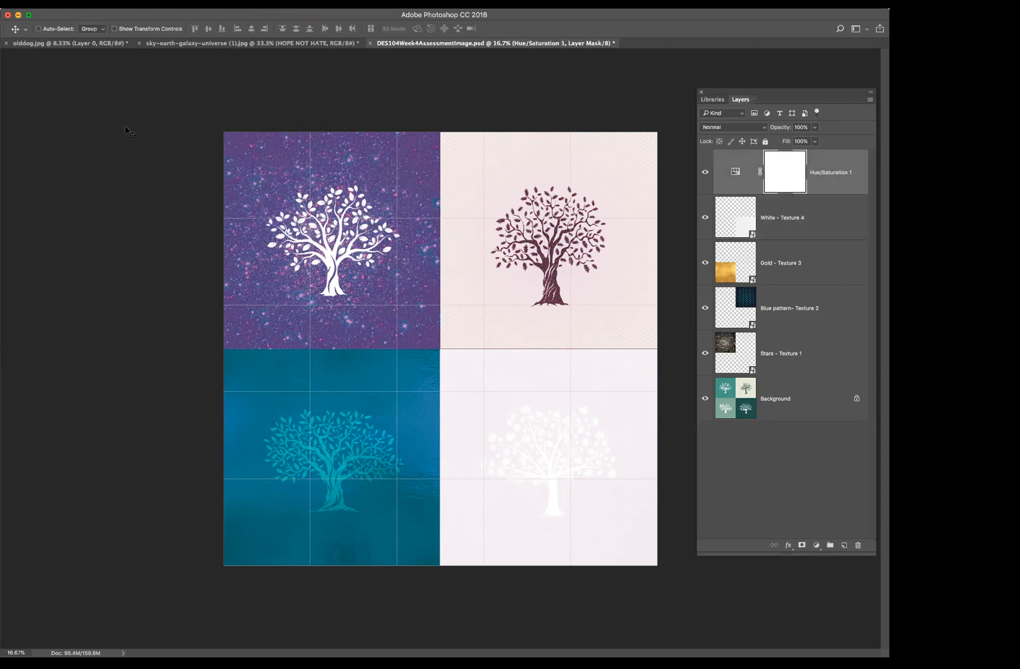
left_click(209, 3)
mouse_move(253, 3)
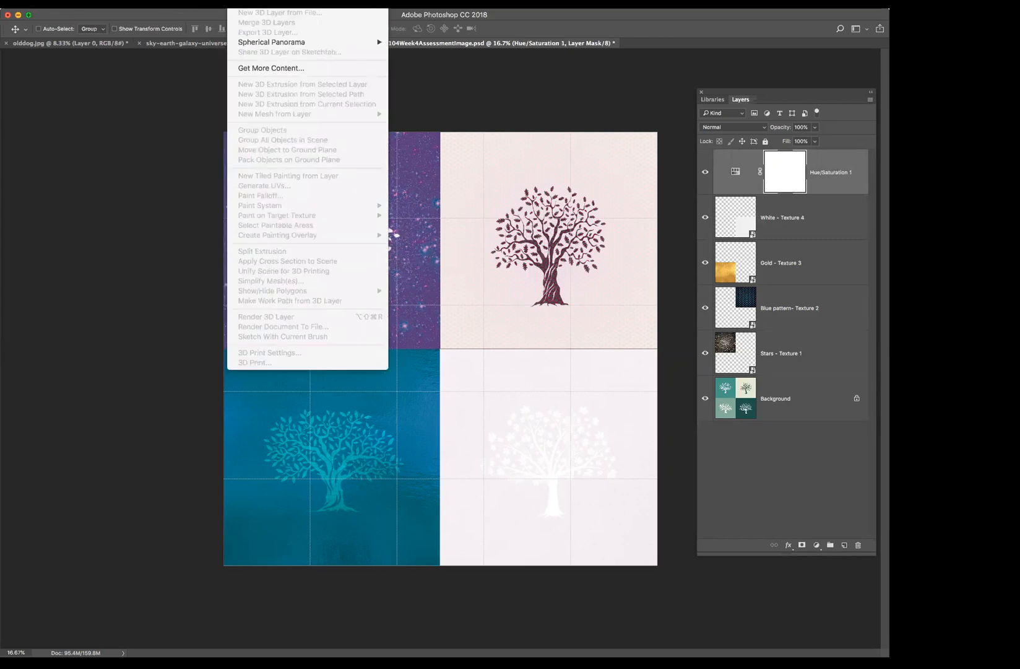
key("Escape")
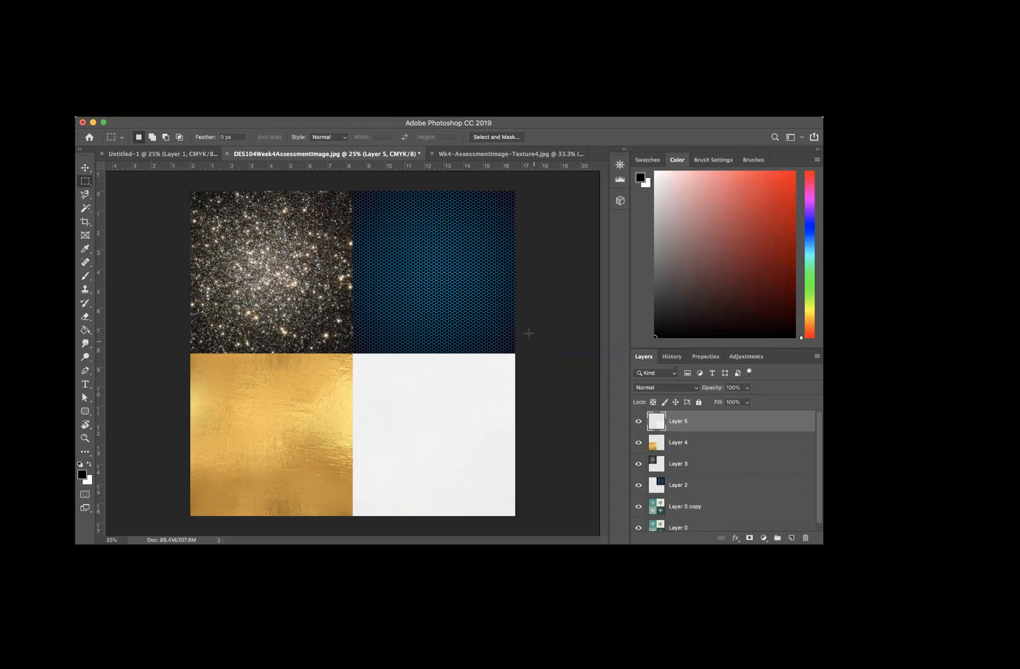
Step: Turn on snapping to guides in DES104Week4AssessmentImage.jpg and check that Snap is enabled
left_click(372, 113)
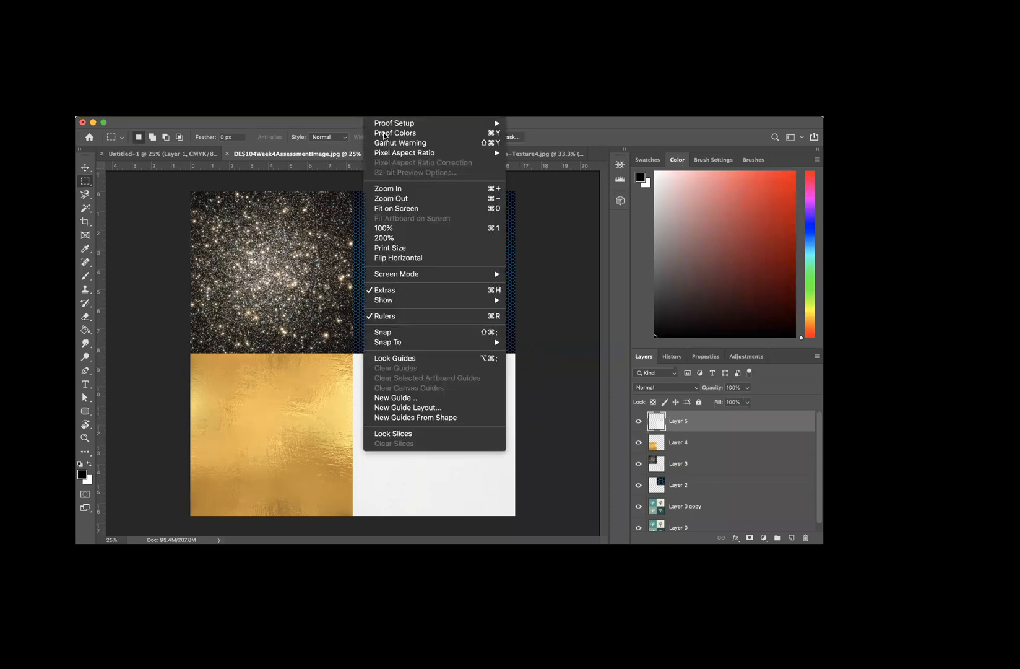
mouse_move(494, 345)
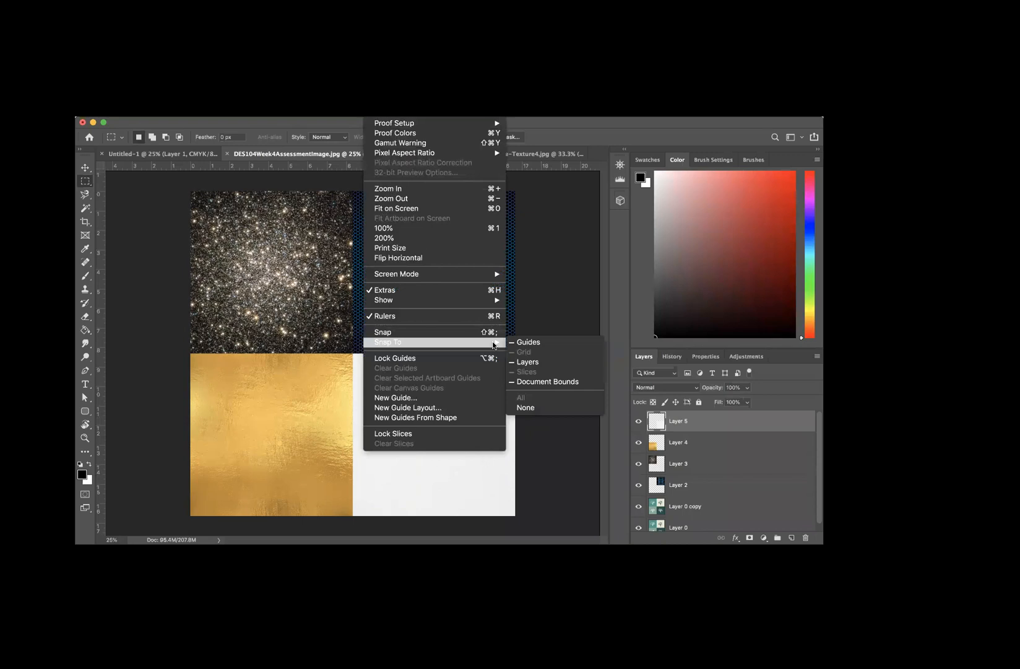
left_click(534, 344)
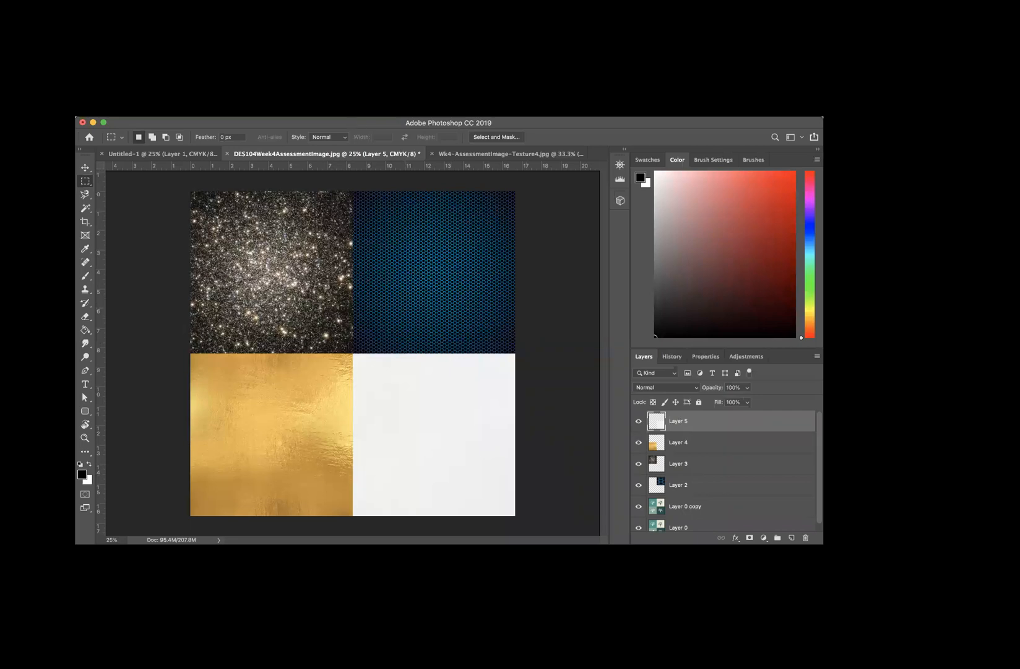
left_click(374, 111)
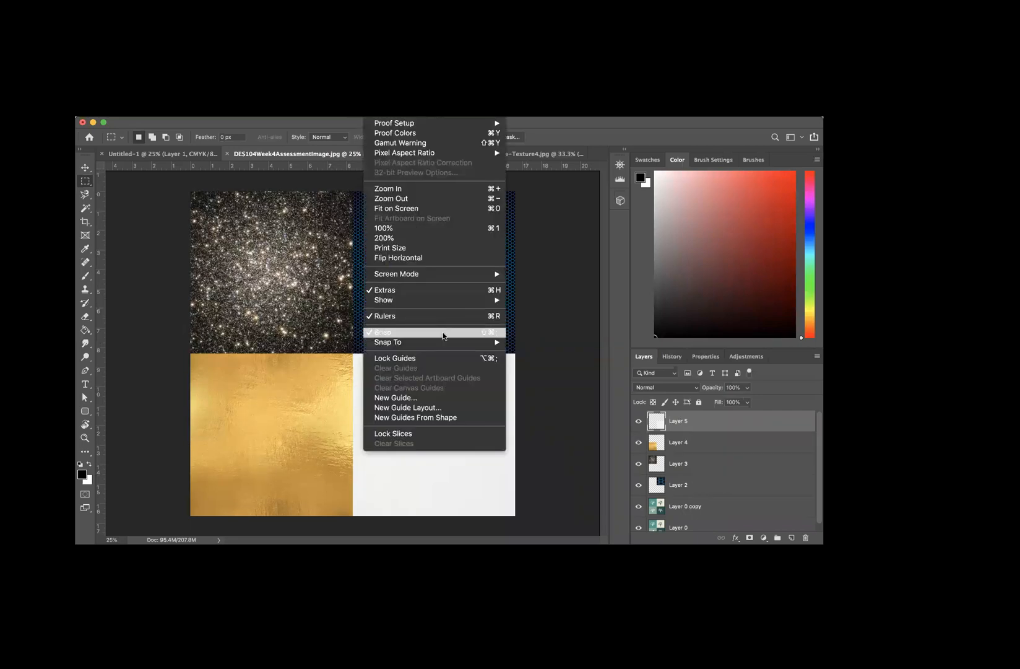
mouse_move(444, 342)
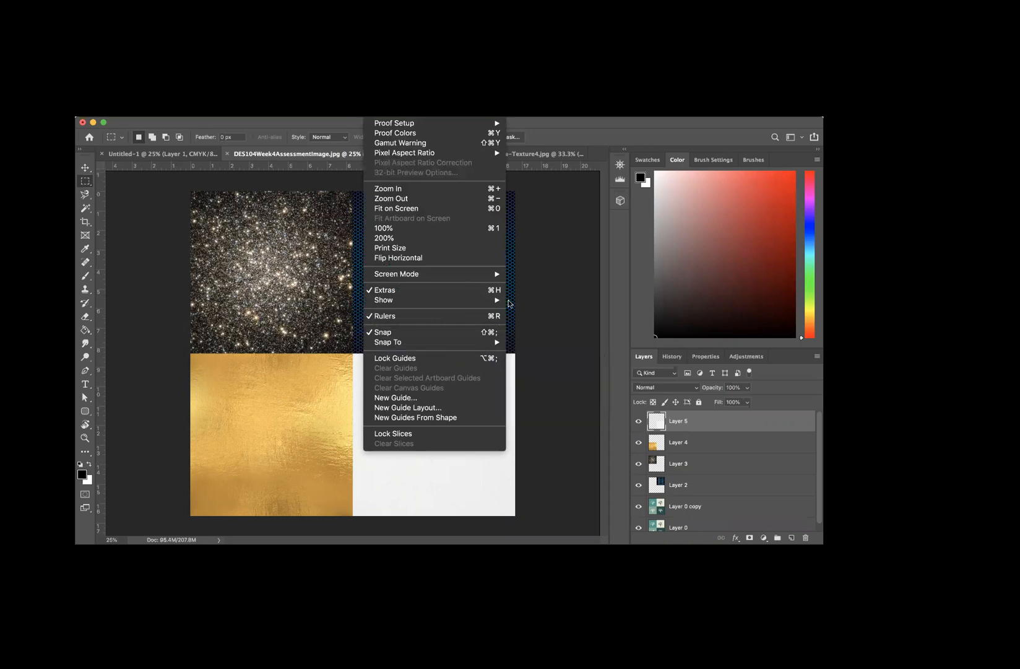
left_click(530, 450)
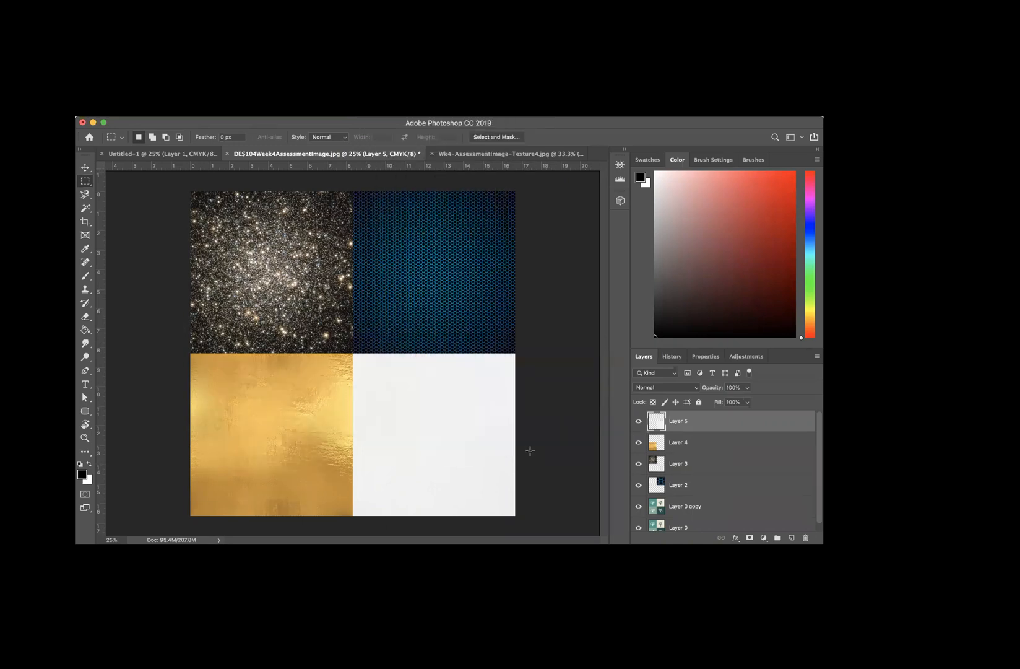
left_click(522, 525)
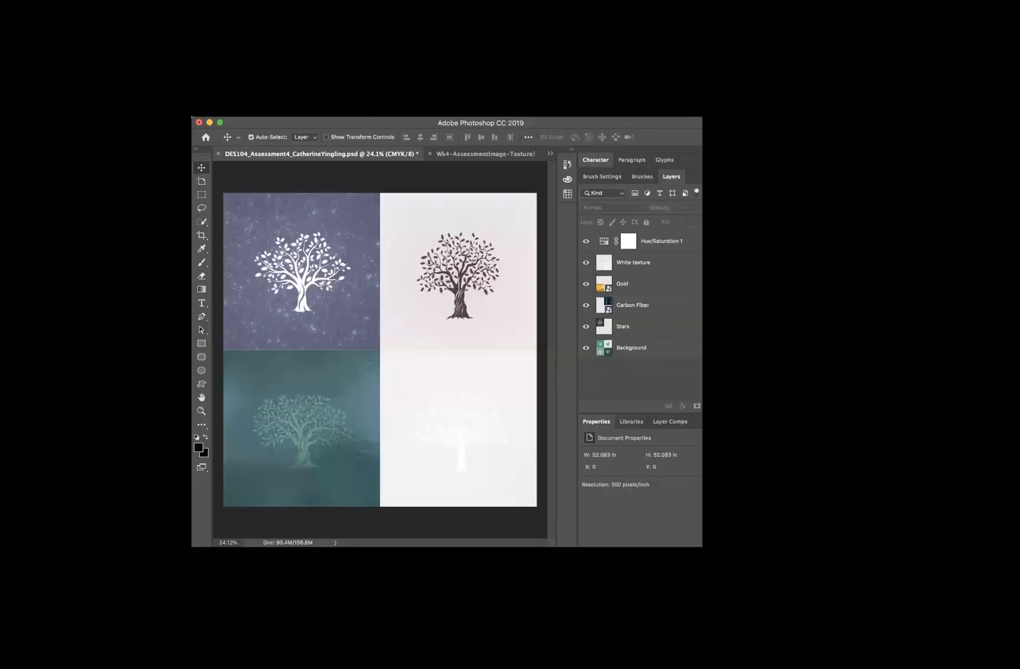
Step: Check the Snap To options and show the rulers in the finished four-tree PSD
double_click(588, 124)
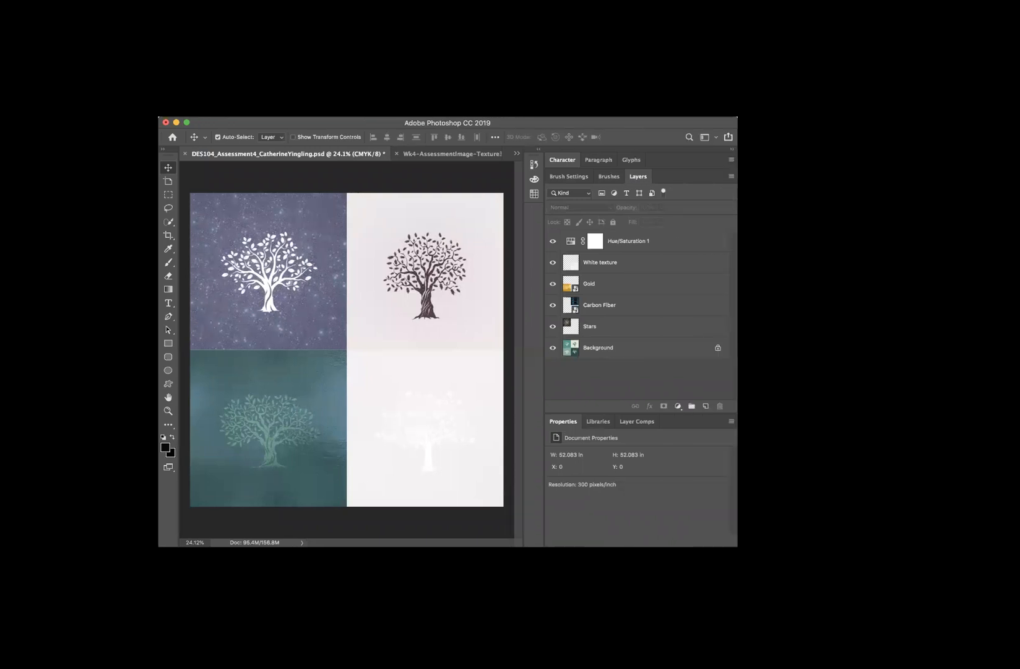
left_click(320, 110)
mouse_move(360, 342)
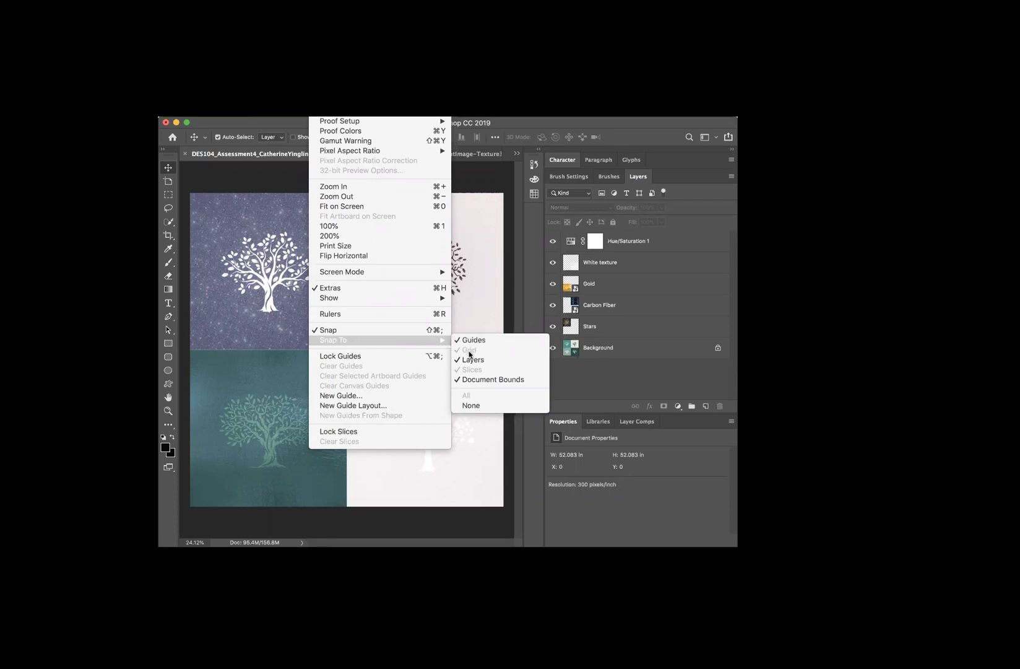
left_click(424, 314)
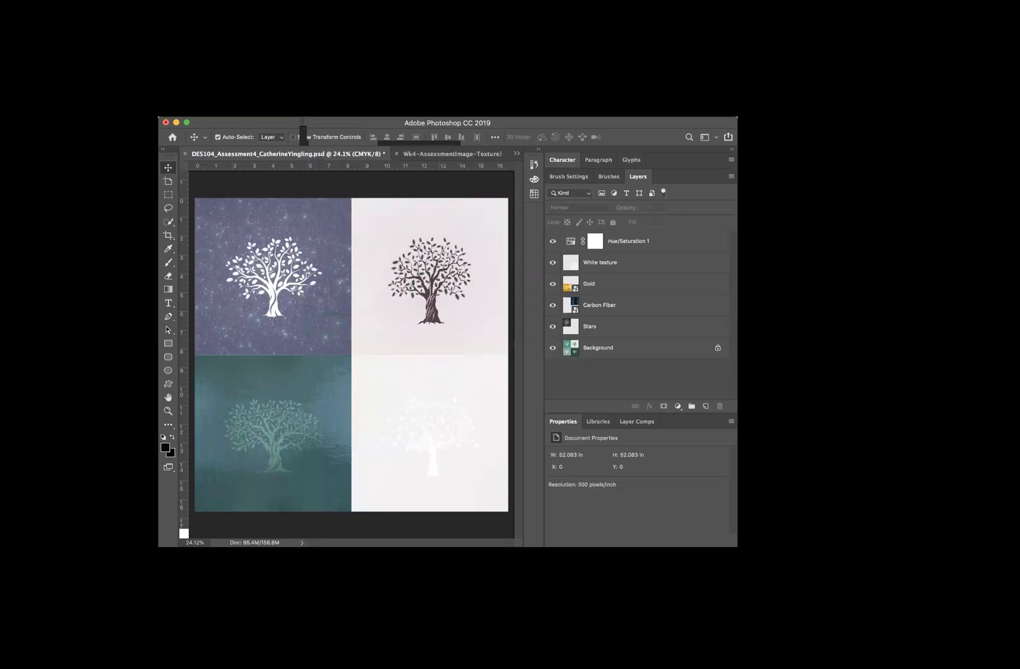
left_click(319, 112)
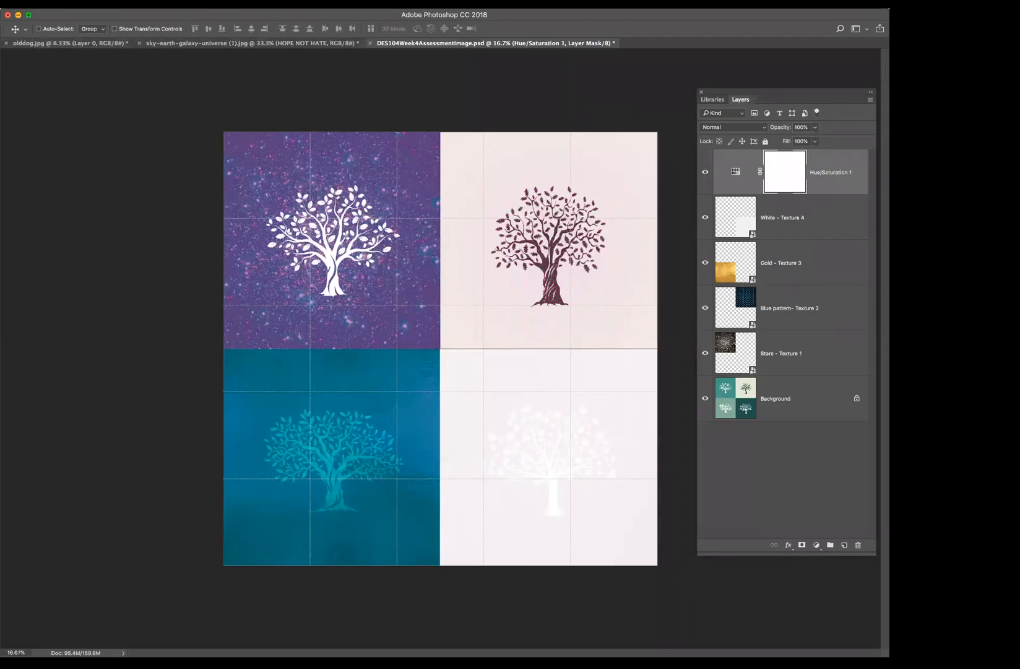
key("super+Tab")
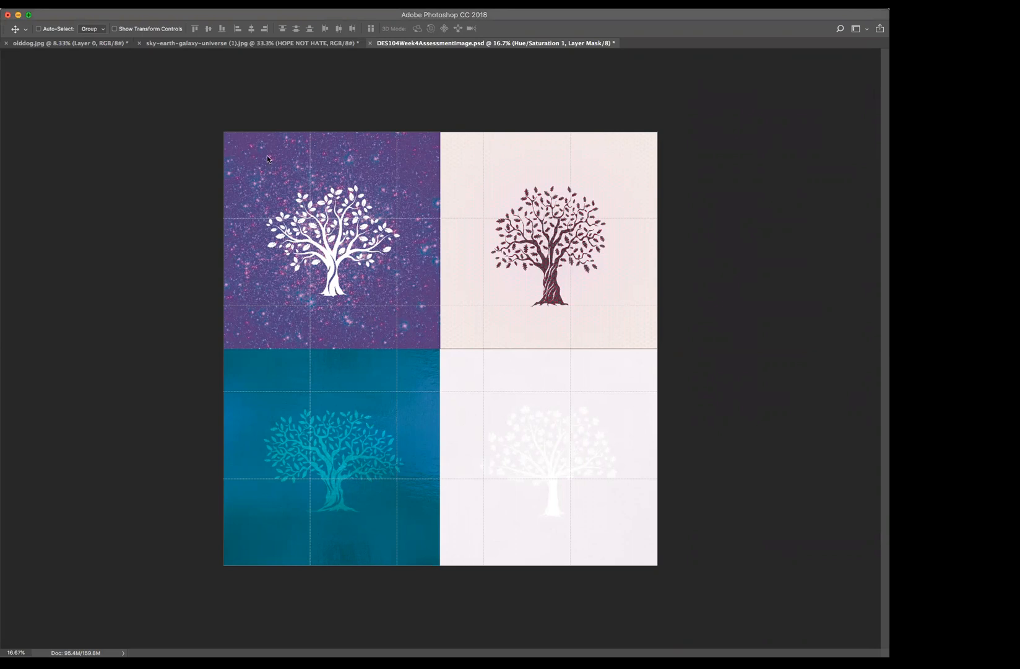
key("F7")
left_click(60, 2)
left_click(70, 100)
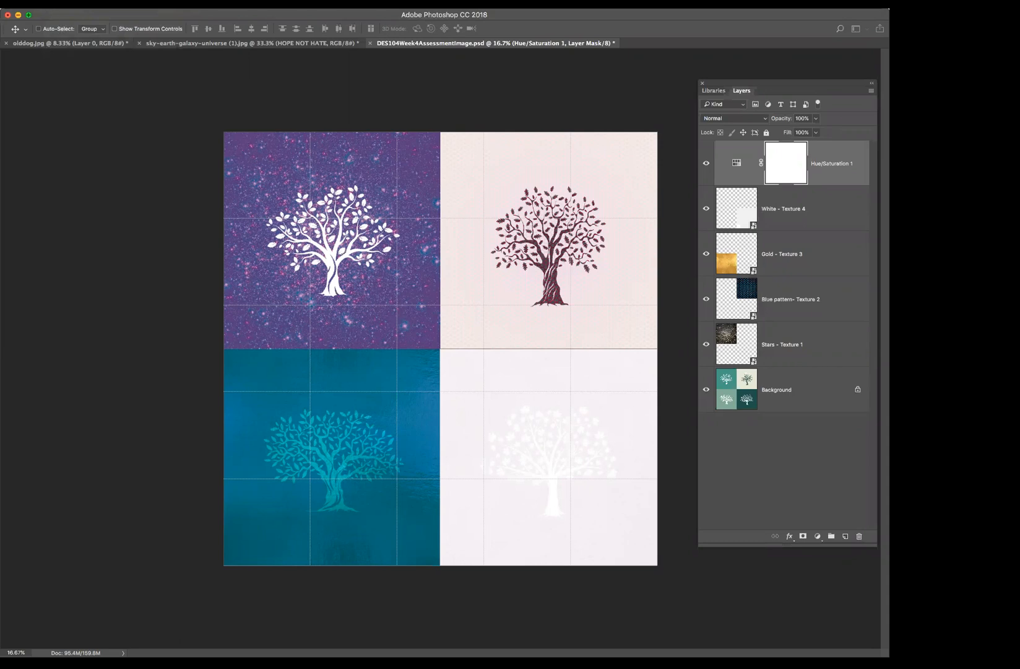
Step: Start a new document and name it DES104_Assignment4_firstlast
left_click(60, 3)
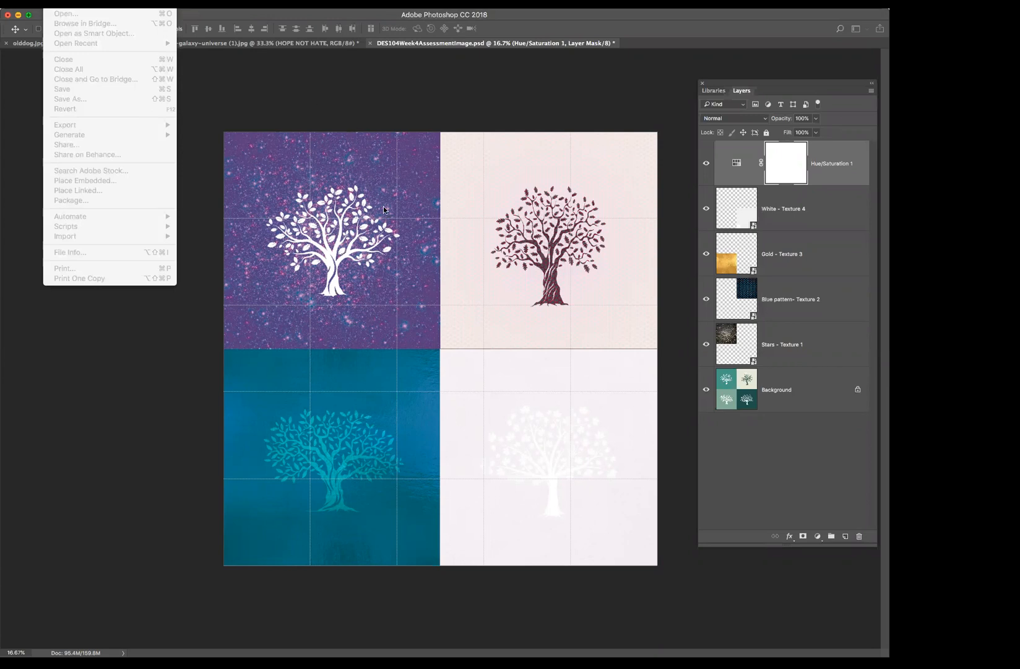
key("super+n")
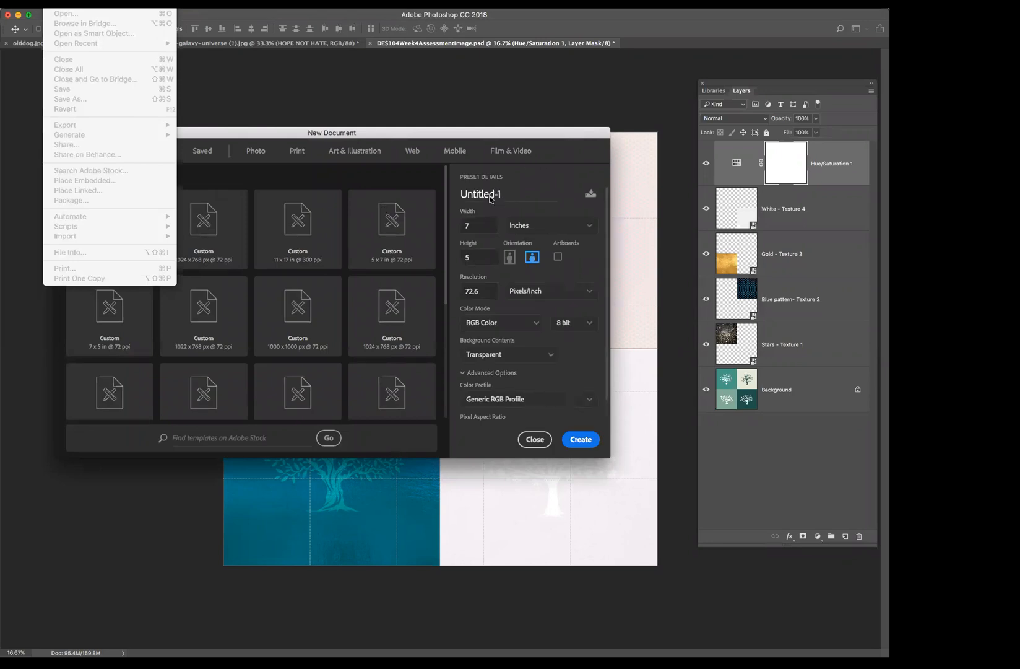
left_click_drag(379, 132, 414, 136)
left_click(519, 198)
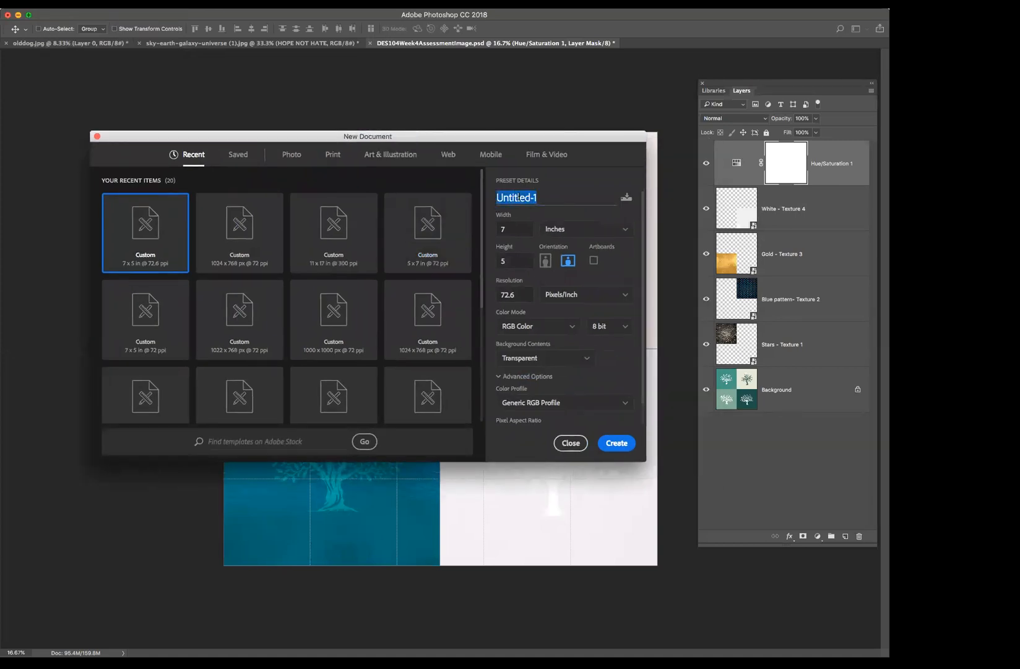
type("DES104_Assignment4_firstlast")
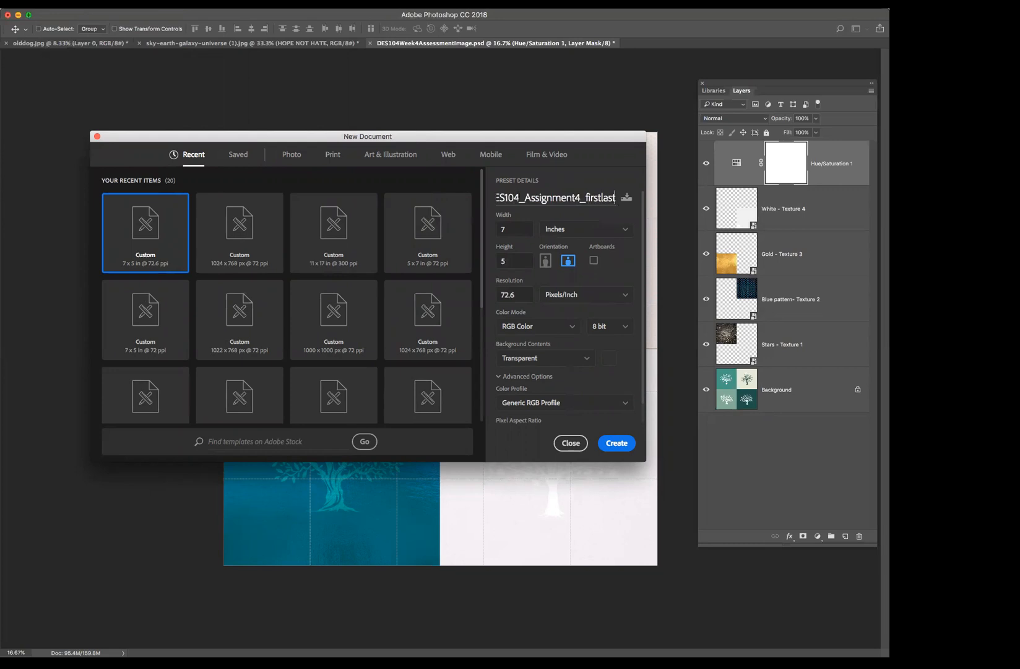
double_click(548, 198)
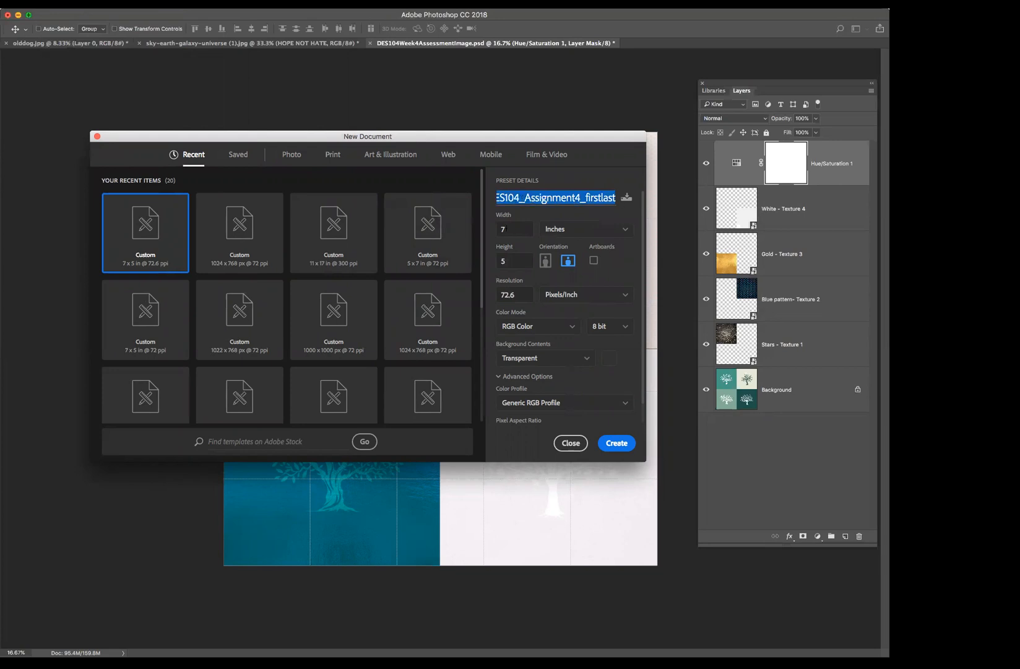
Step: Size the new document 11 by 17 inches in portrait orientation at 300 pixels/inch and create it
key("Tab")
type("11")
left_click(492, 261)
type("17")
left_click(546, 262)
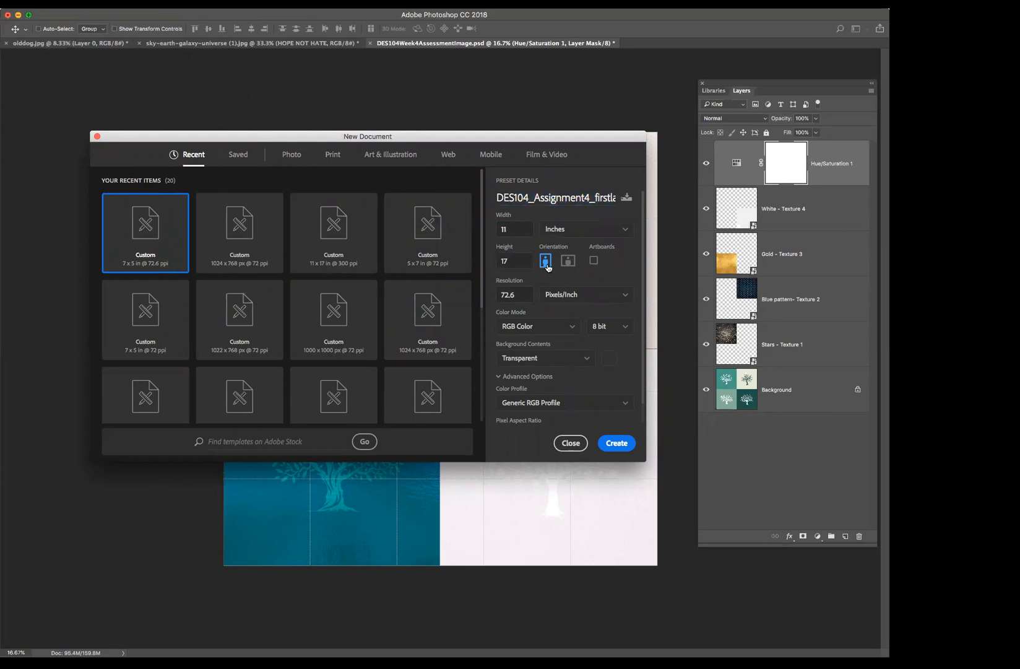
left_click_drag(518, 295, 492, 299)
type("300")
left_click(571, 303)
left_click(598, 282)
left_click(613, 442)
left_click(612, 443)
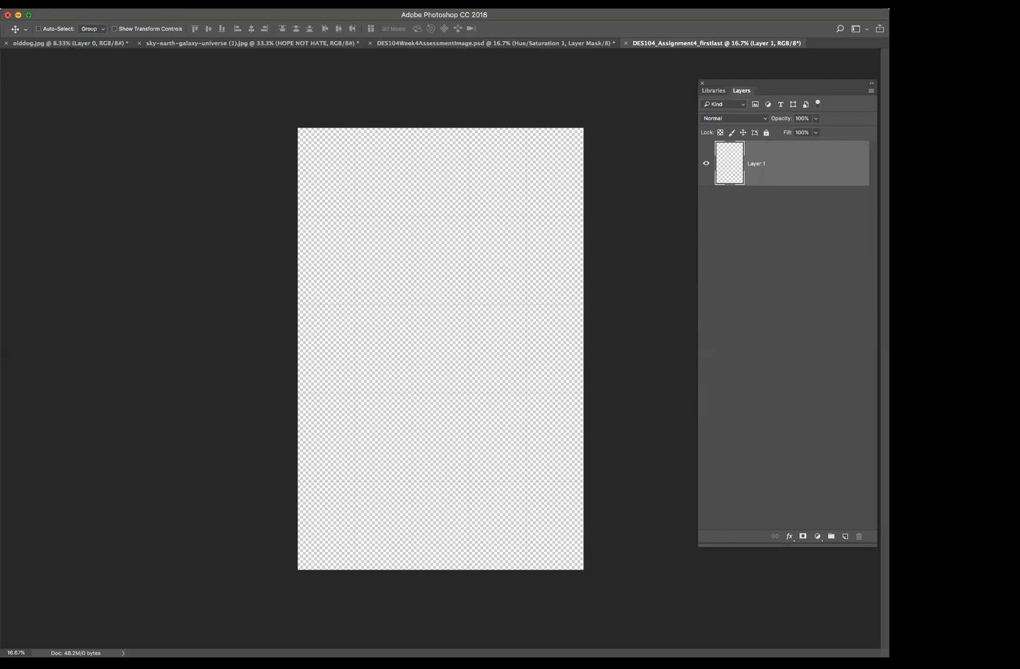
Step: Separate the Layers panel from Libraries, place it beside the blank canvas and close the Libraries panel
key("F7")
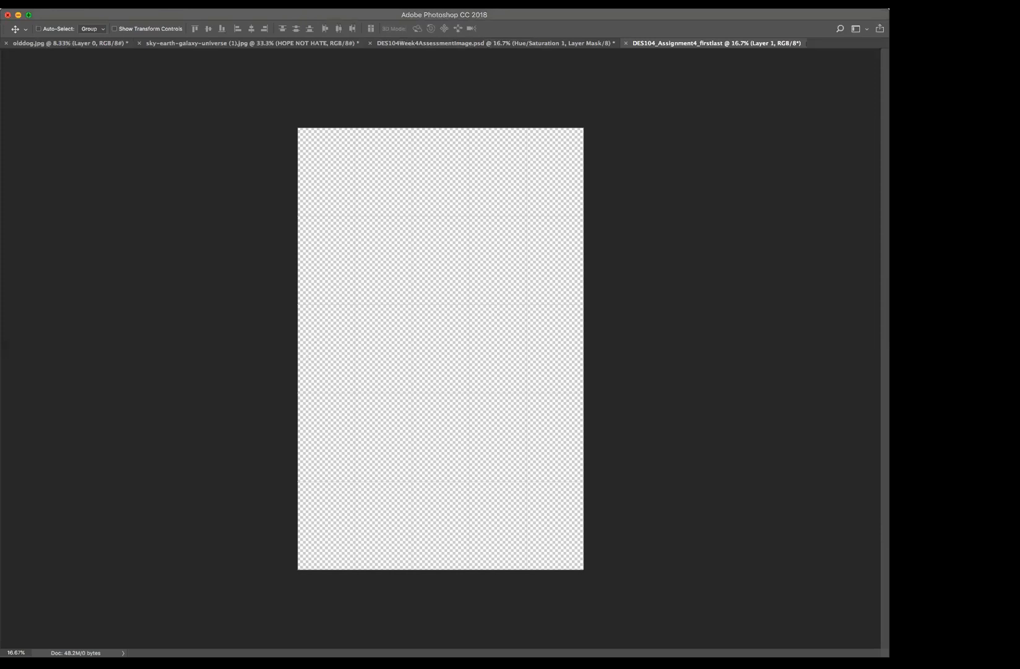
key("F7")
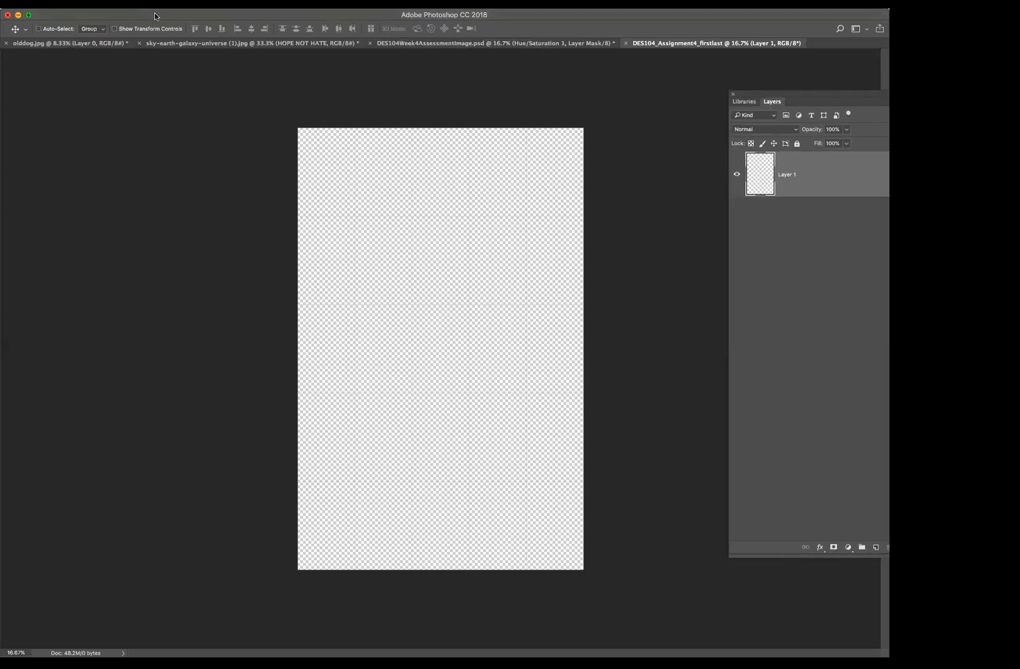
left_click_drag(752, 100, 655, 119)
left_click_drag(751, 92, 695, 92)
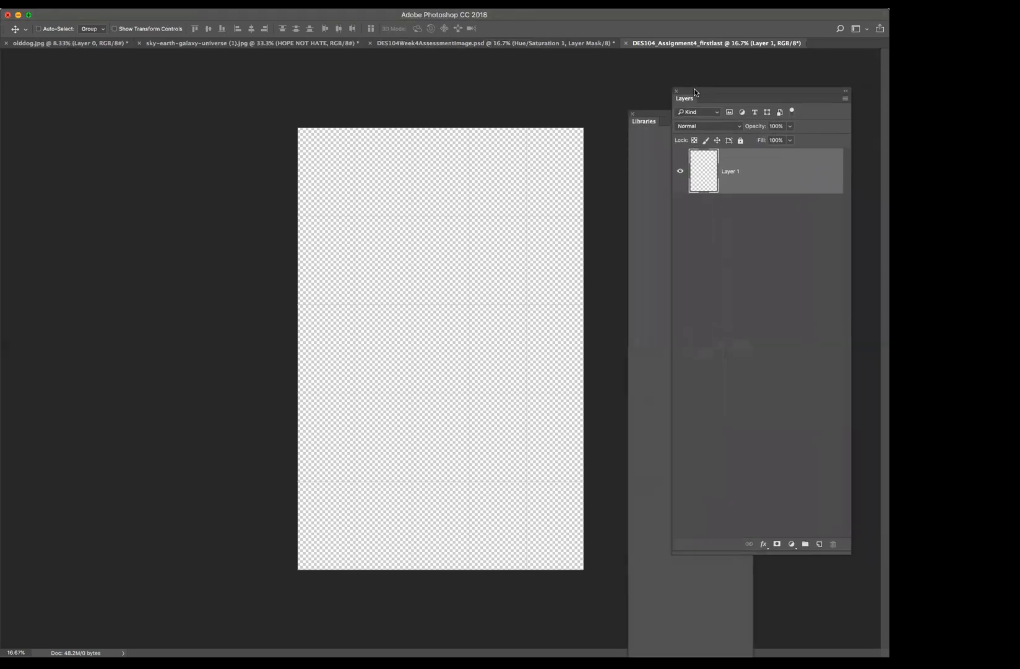
left_click(633, 114)
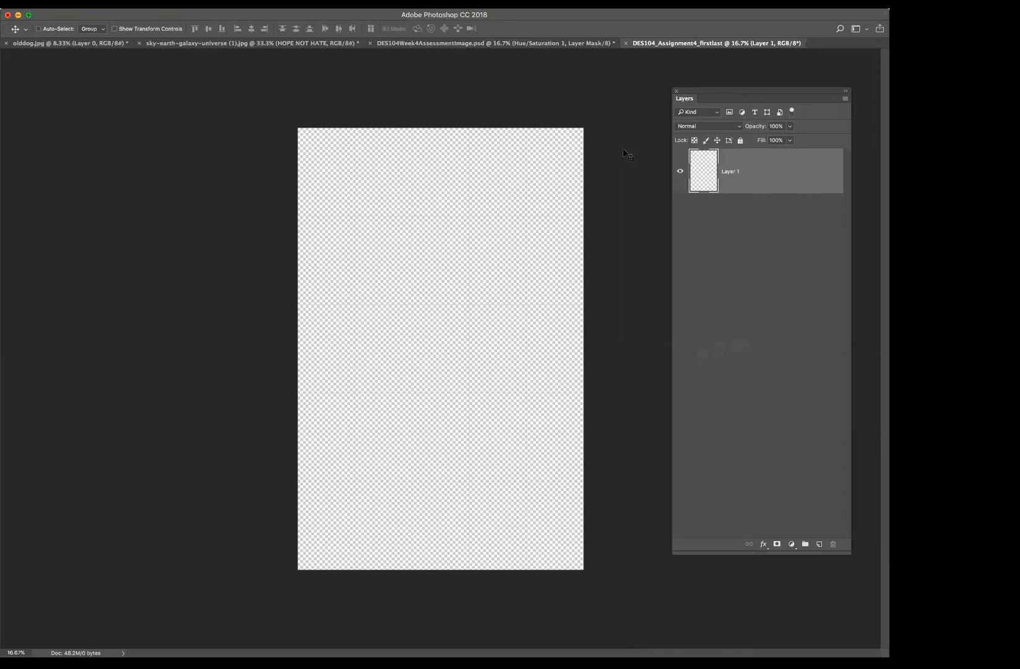
Step: Switch to sky-earth-galaxy-universe (1).jpg and hide the Vibrance 1 layer, keeping the Earth and text layers visible
left_click(227, 45)
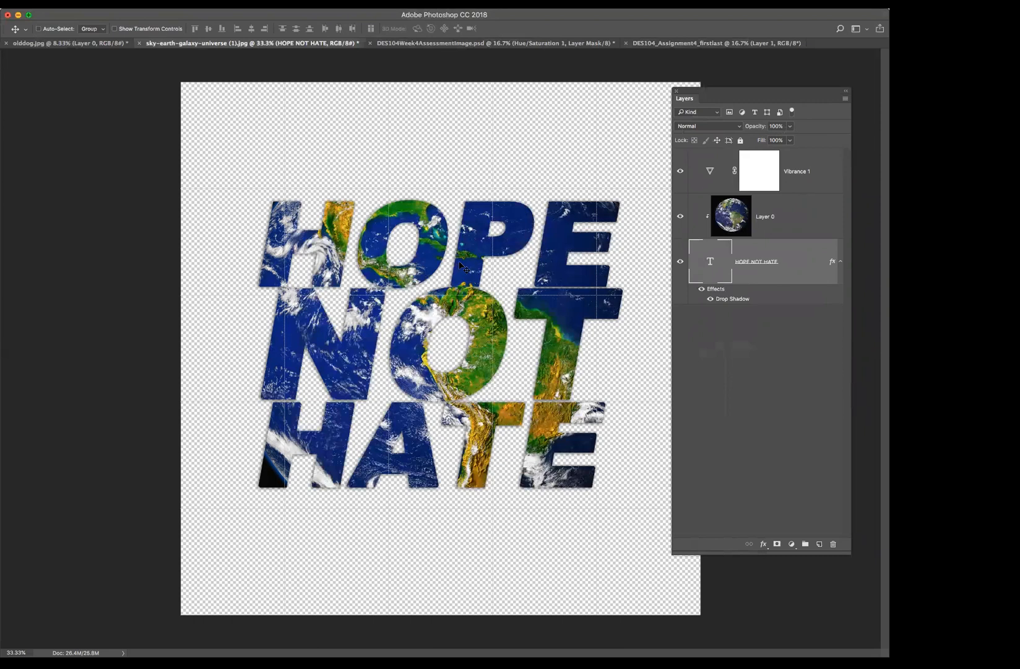
key("super+Tab")
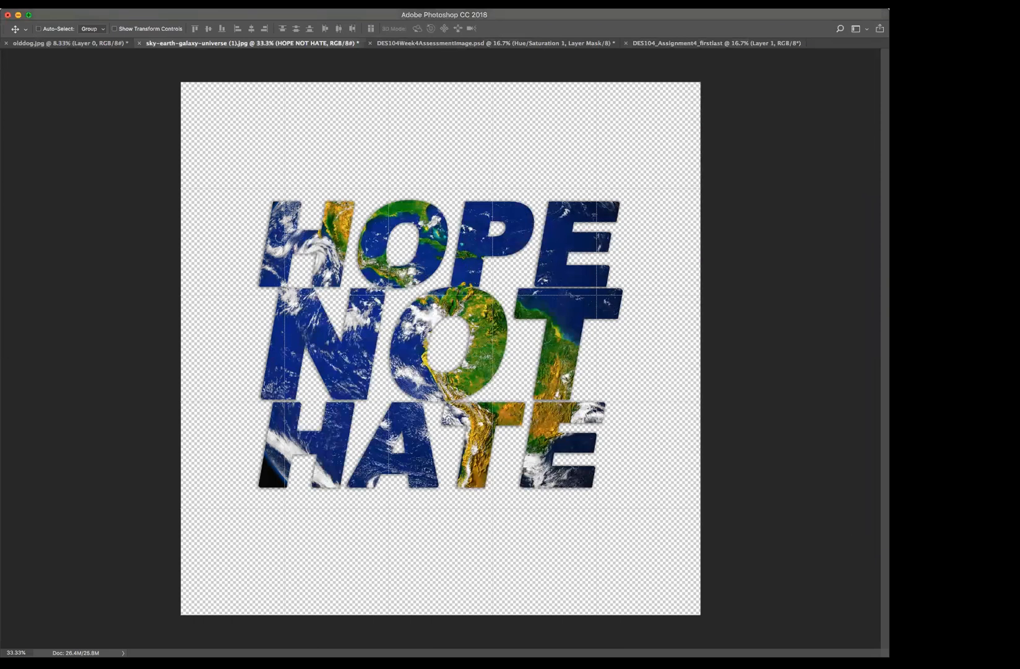
left_click(703, 260)
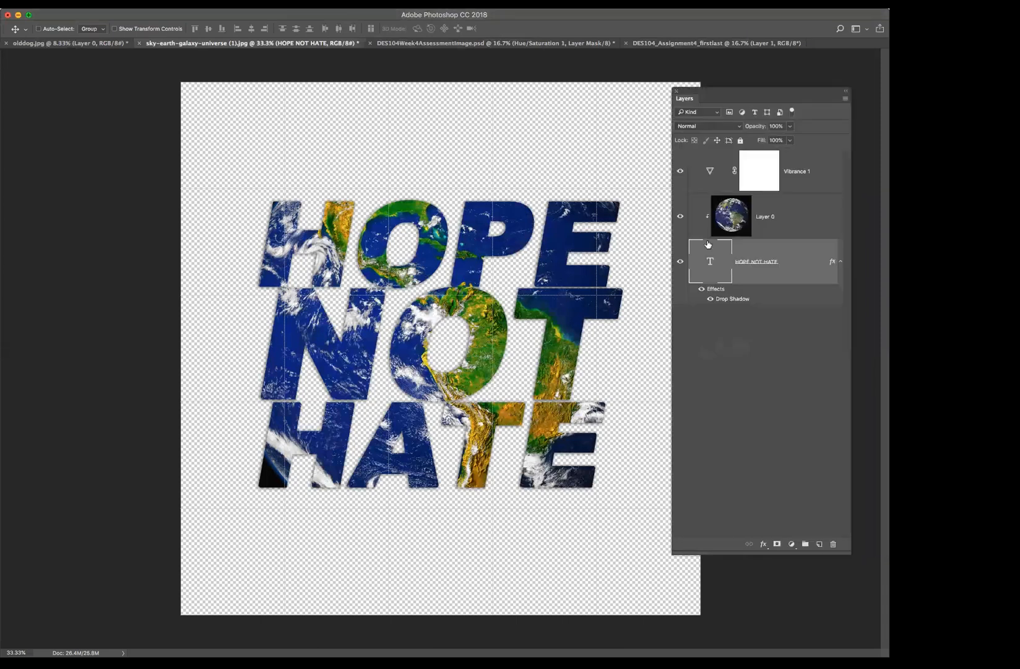
left_click(680, 262)
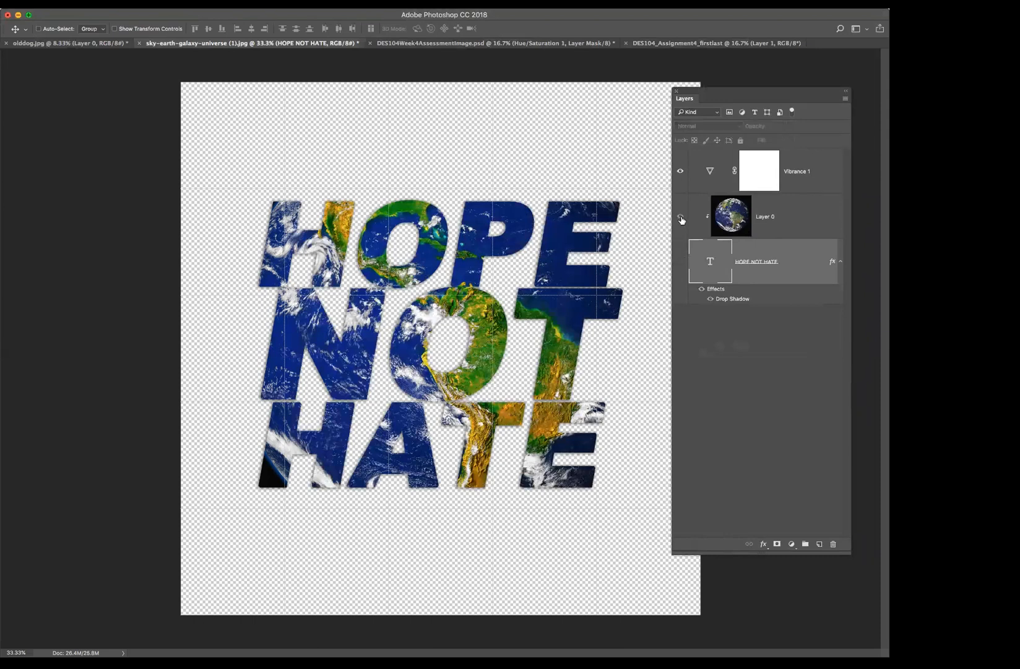
left_click(680, 171)
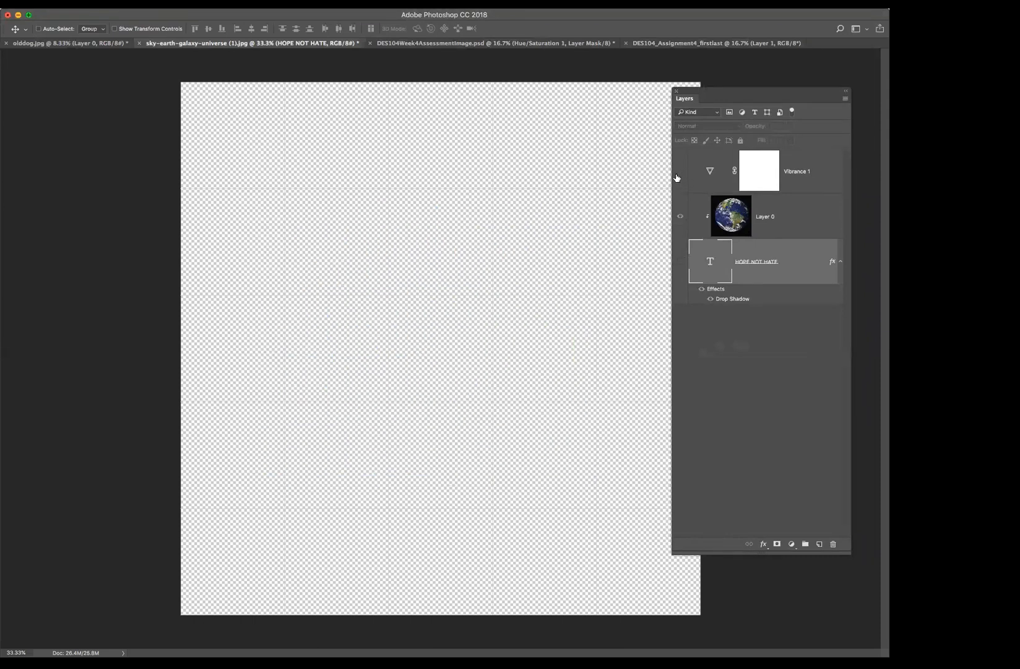
left_click(679, 219)
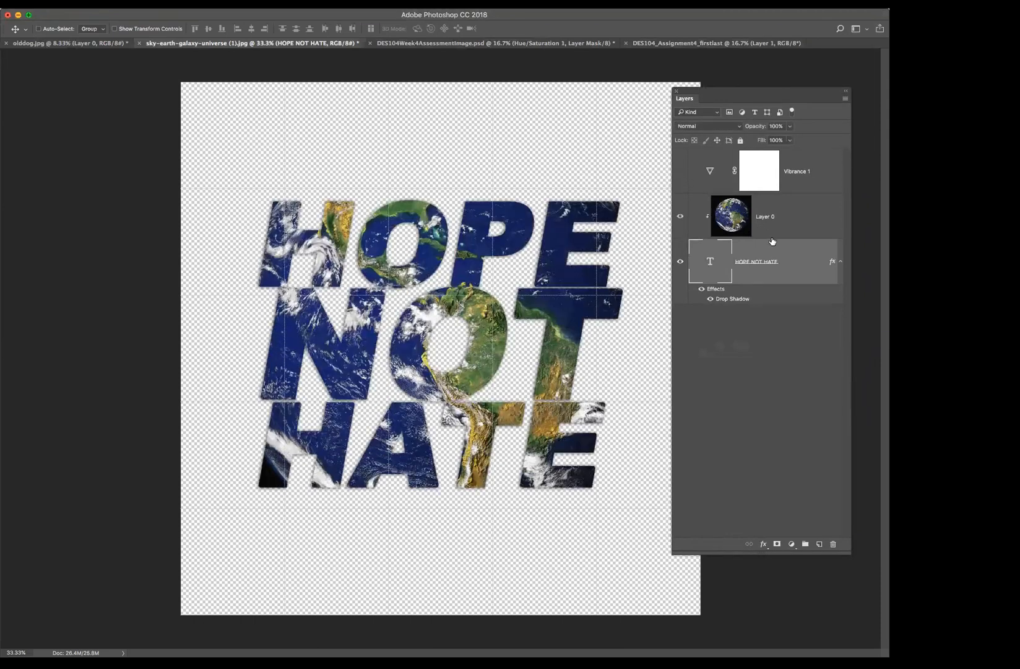
Step: Release the Earth image from its clipping mask on the HOPE NOT HATE text and move the Layers panel off the canvas
left_click(774, 235, "alt")
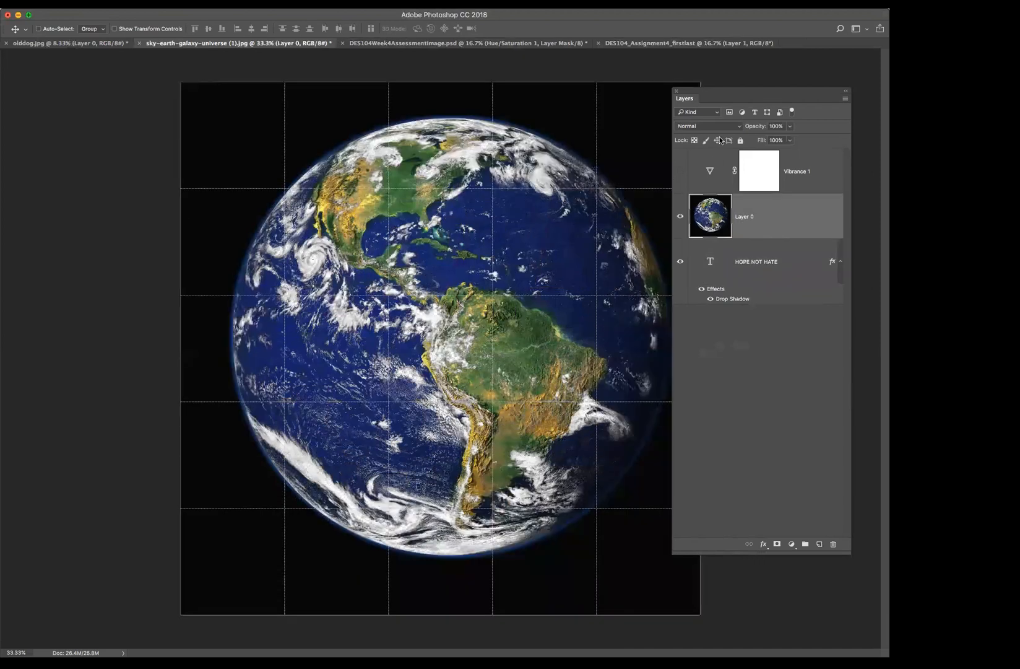
left_click_drag(723, 87, 746, 82)
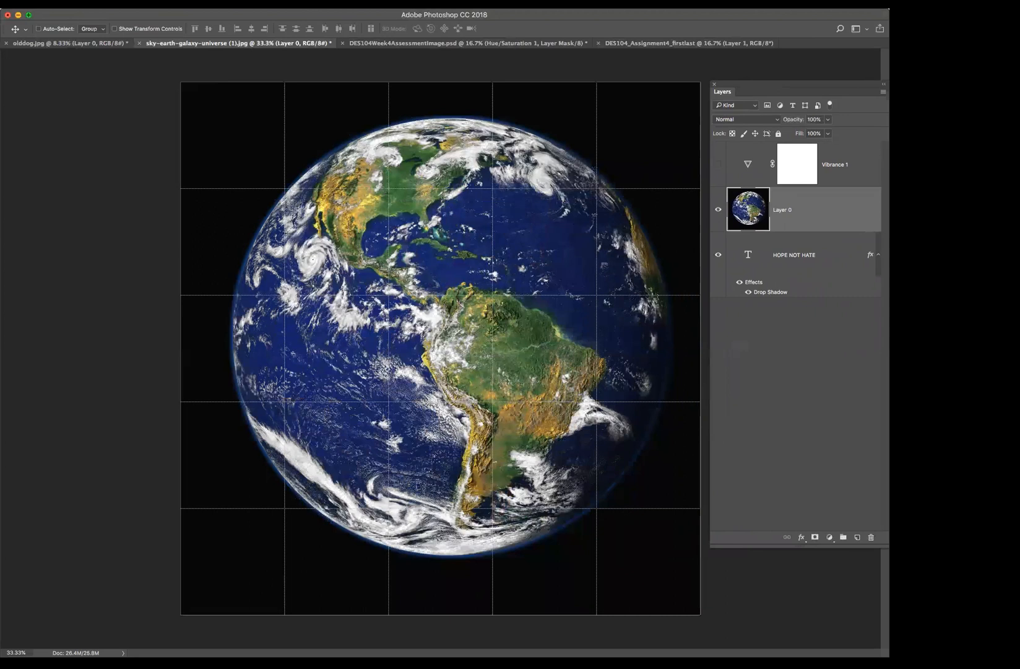
left_click(322, 4)
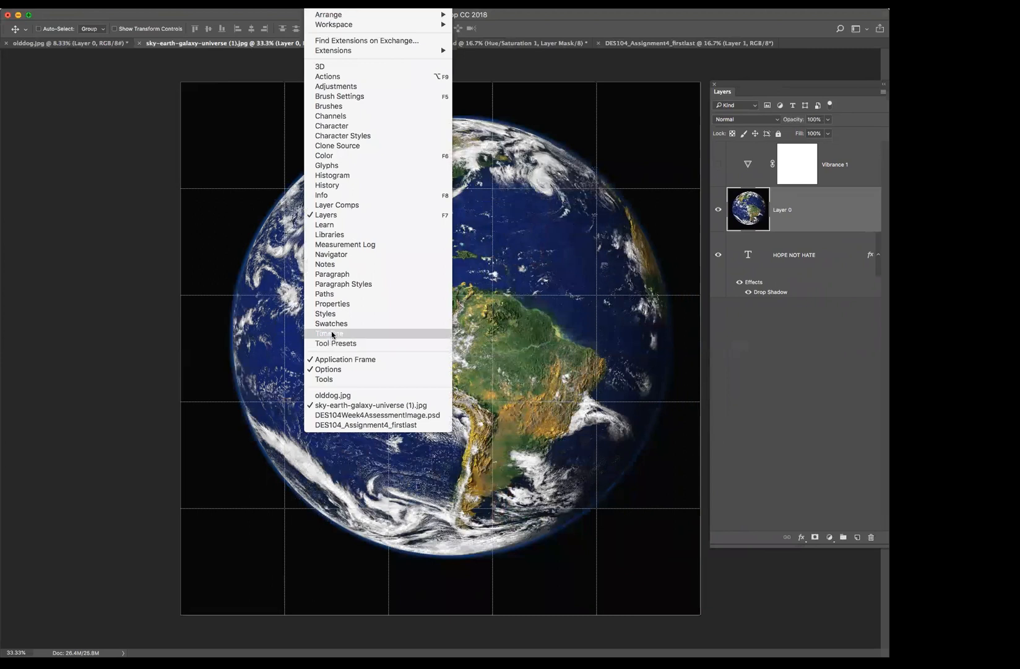
left_click(243, 180)
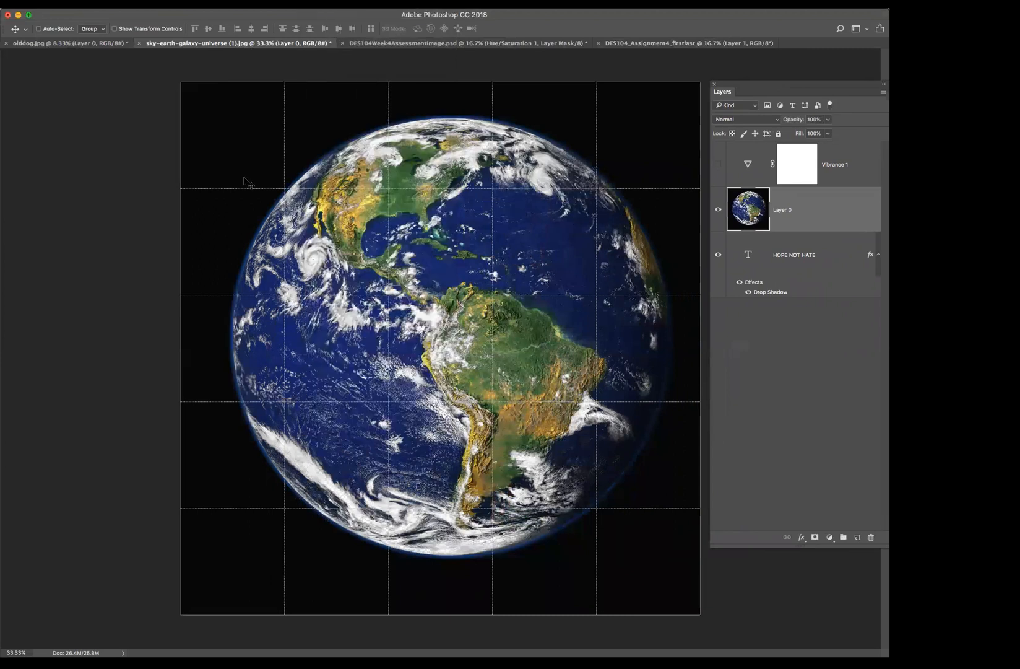
Step: Draw a wide paragraph text box across the upper half of the Earth and enter HOPE in capitals
key("t")
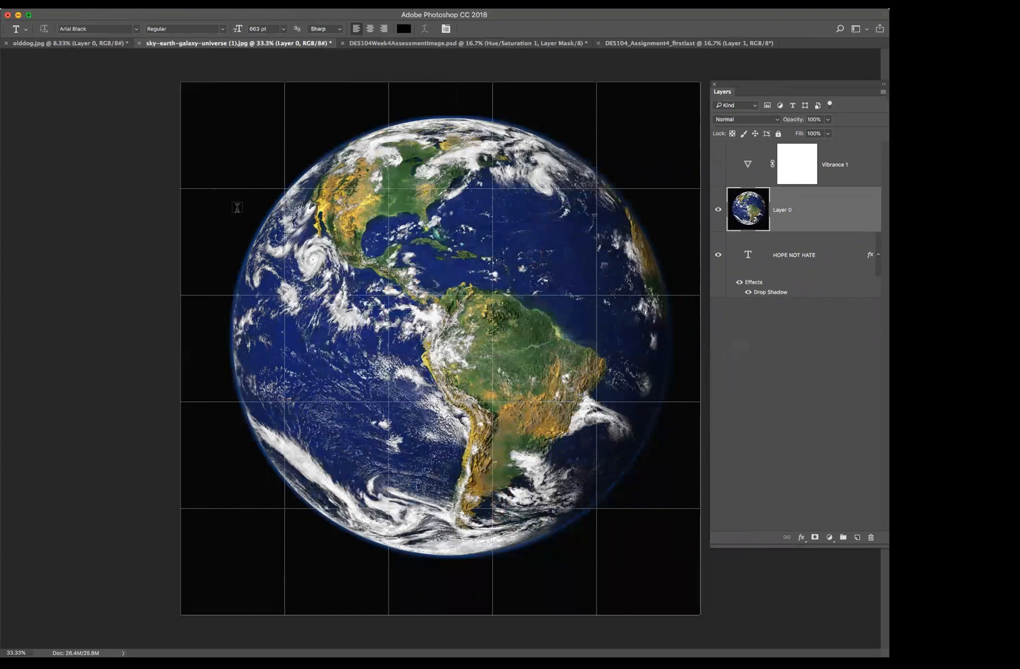
left_click_drag(241, 208, 671, 366)
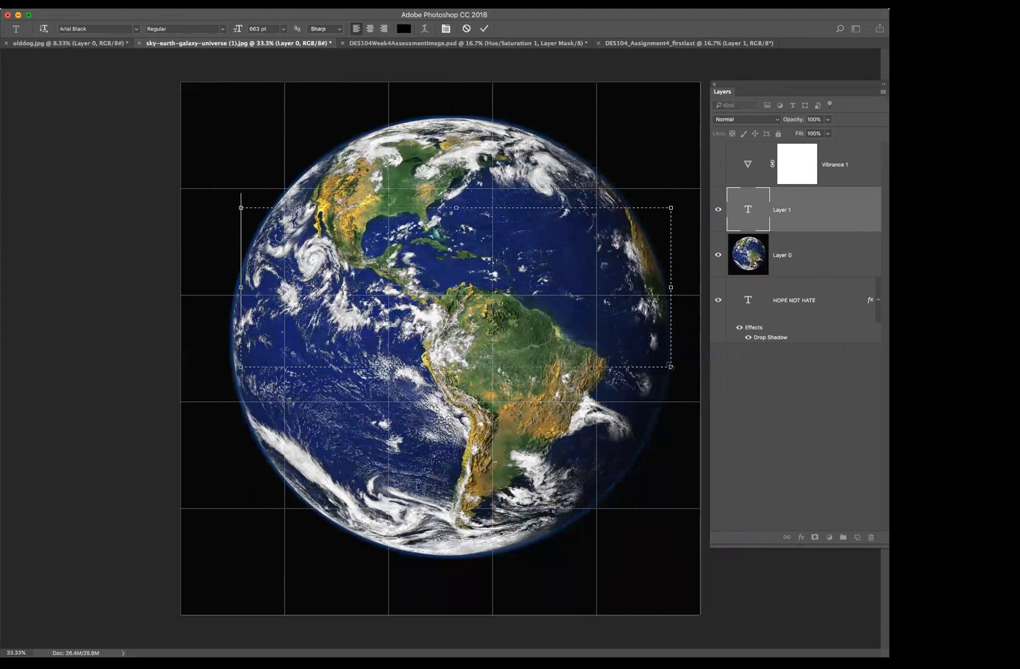
type("Hope")
key("BackSpace")
key("BackSpace")
key("BackSpace")
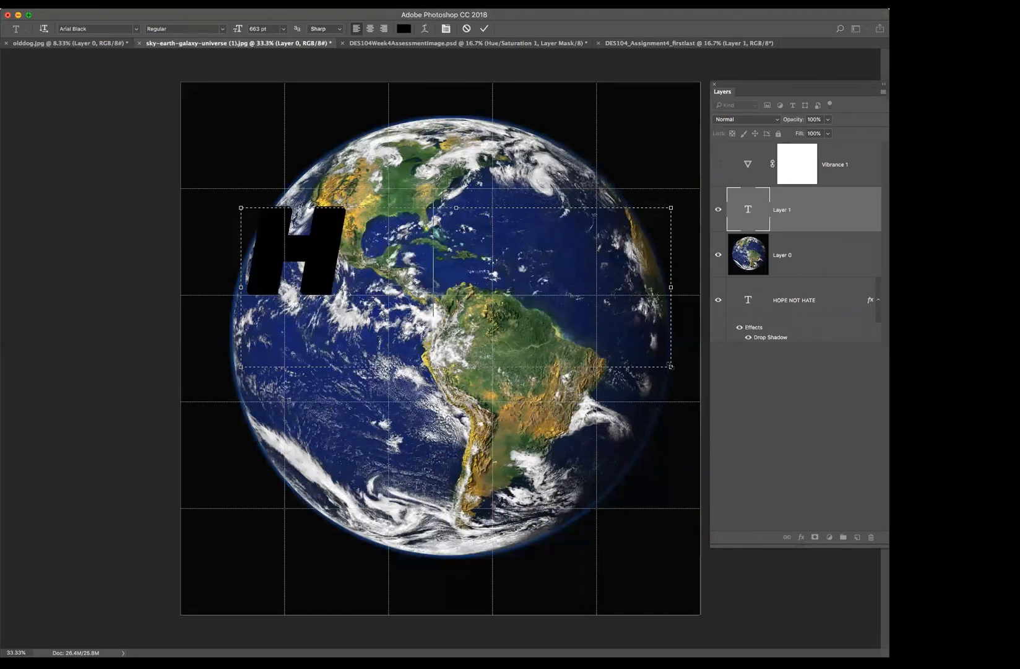
type("OPE")
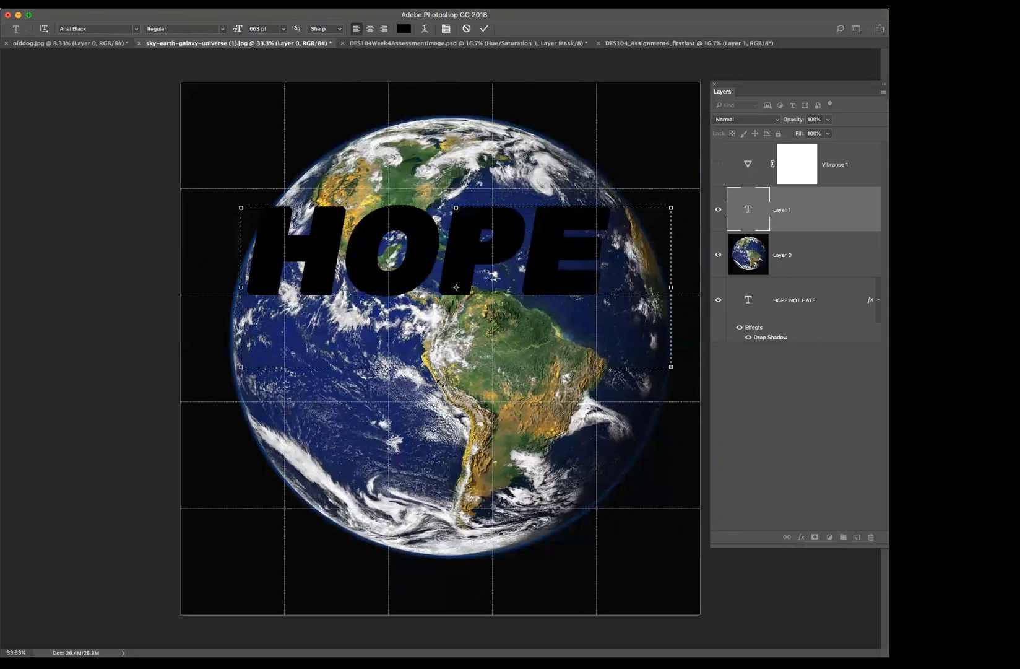
Step: Extend the text box down over the lower Earth and add NOT and HATE on separate lines below HOPE
left_click_drag(457, 367, 456, 561)
left_click(507, 338)
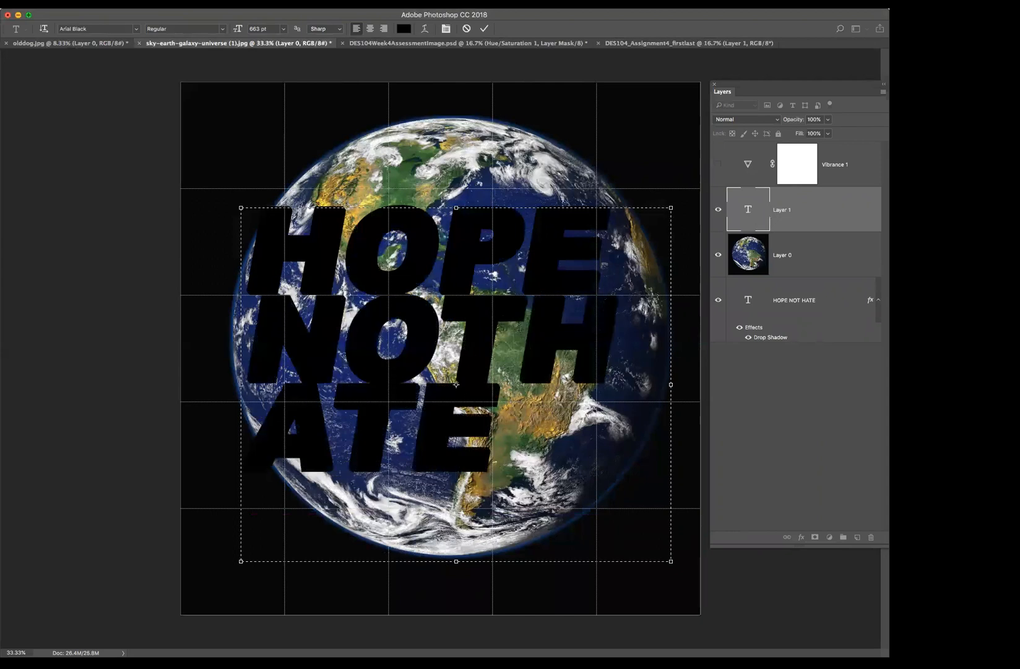
key("Return")
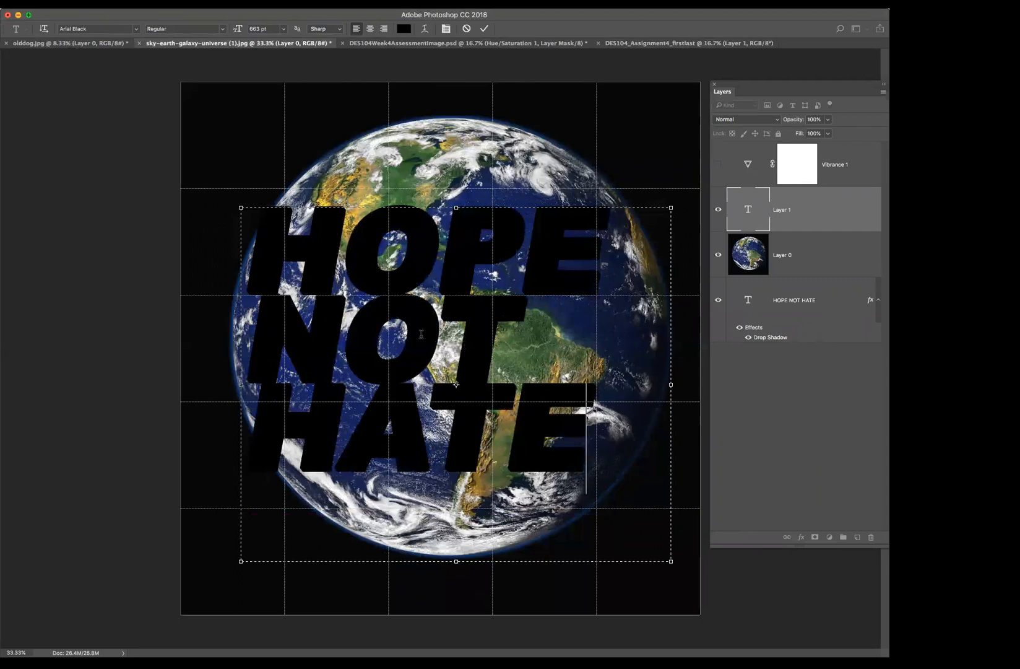
Step: Enlarge the word NOT in the new text to 863 pt
key("super+a")
left_click(473, 325)
left_click_drag(499, 326, 283, 327)
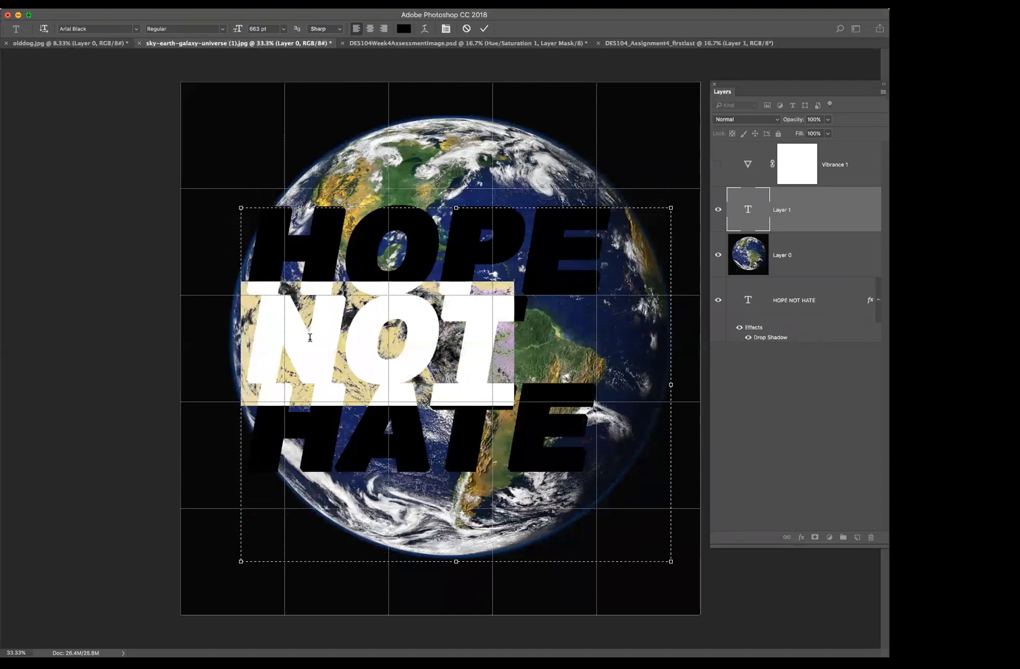
key("shift+Up")
double_click(432, 358)
left_click_drag(231, 29, 230, 30)
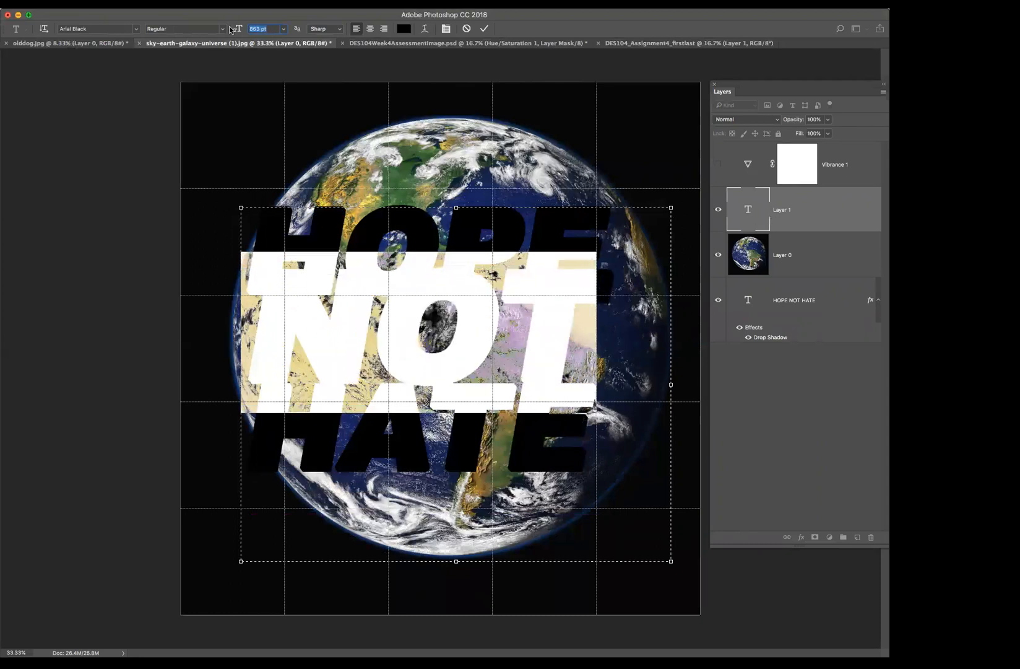
left_click(478, 277)
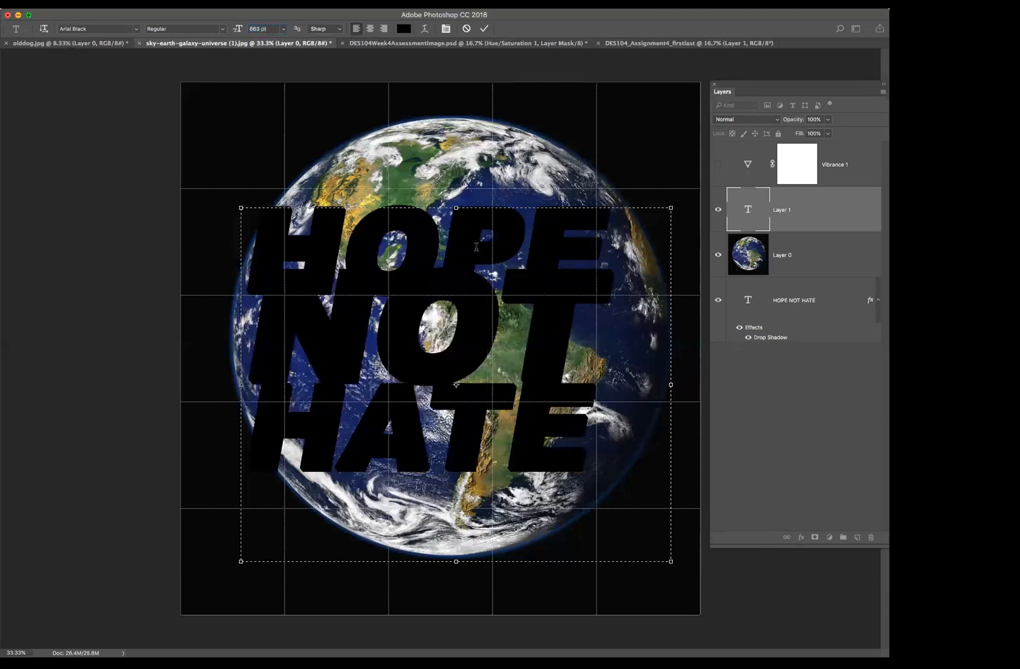
Step: Increase the leading of the word NOT slightly and show the character settings beside the artwork
double_click(458, 319)
key("alt+Down")
key("alt+Down")
key("alt+Down")
key("alt+Down")
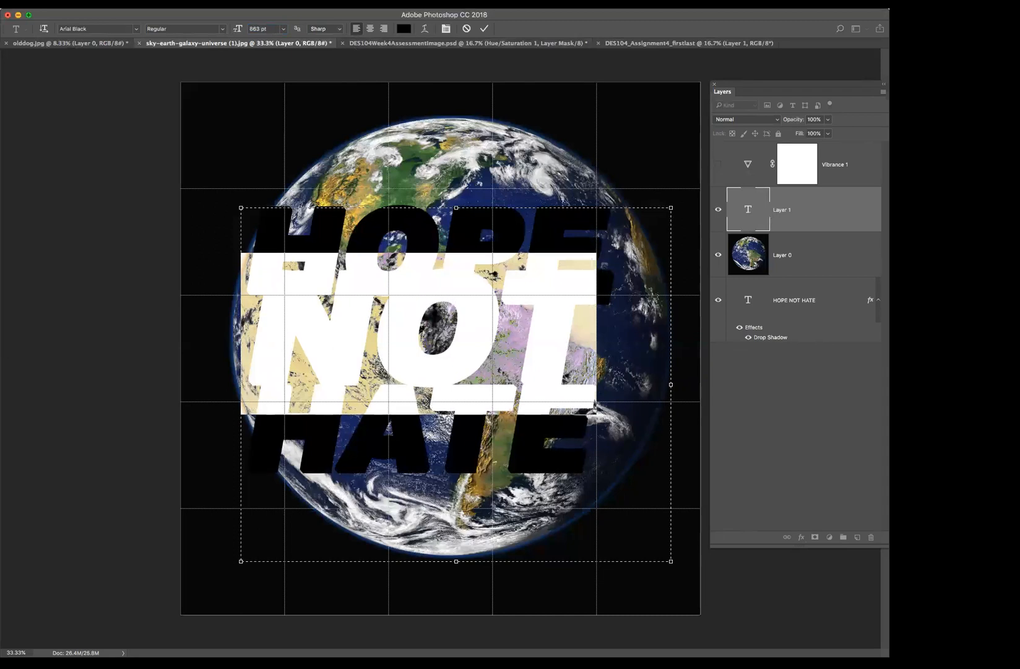
left_click(322, 4)
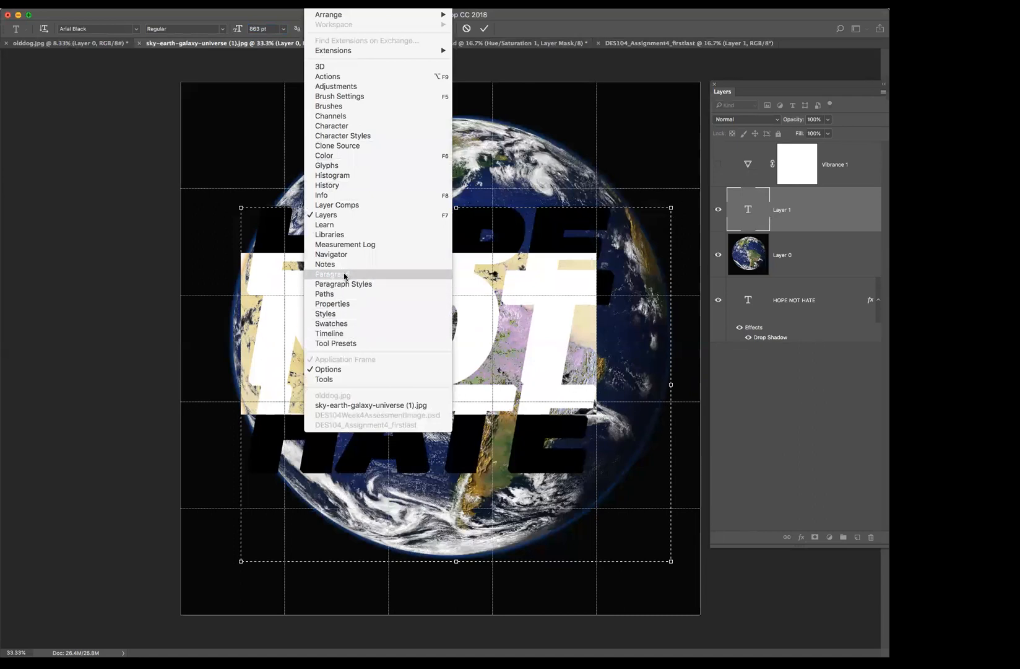
left_click(341, 126)
left_click_drag(334, 116, 126, 98)
left_click(160, 143)
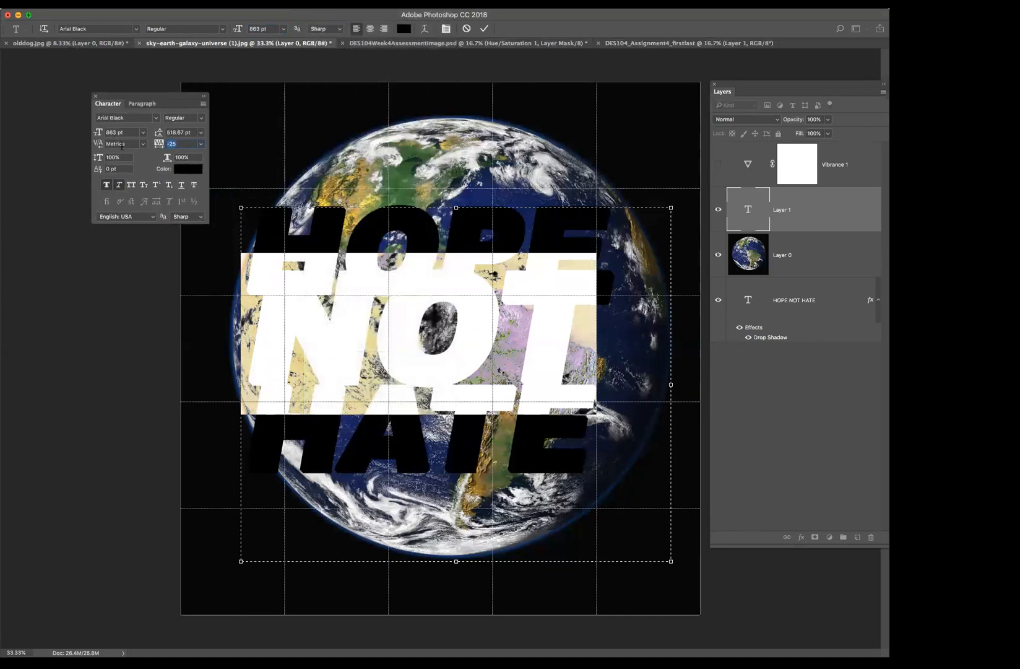
left_click(182, 131)
Step: Reselect the word NOT and increase its leading further to move its line down from HOPE
left_click(485, 359)
double_click(491, 337)
key("alt+Down")
key("alt+Down")
key("alt+Down")
key("alt+Down")
key("alt+Down")
key("alt+Down")
key("alt+Down")
key("alt+Down")
key("alt+Down")
key("Down")
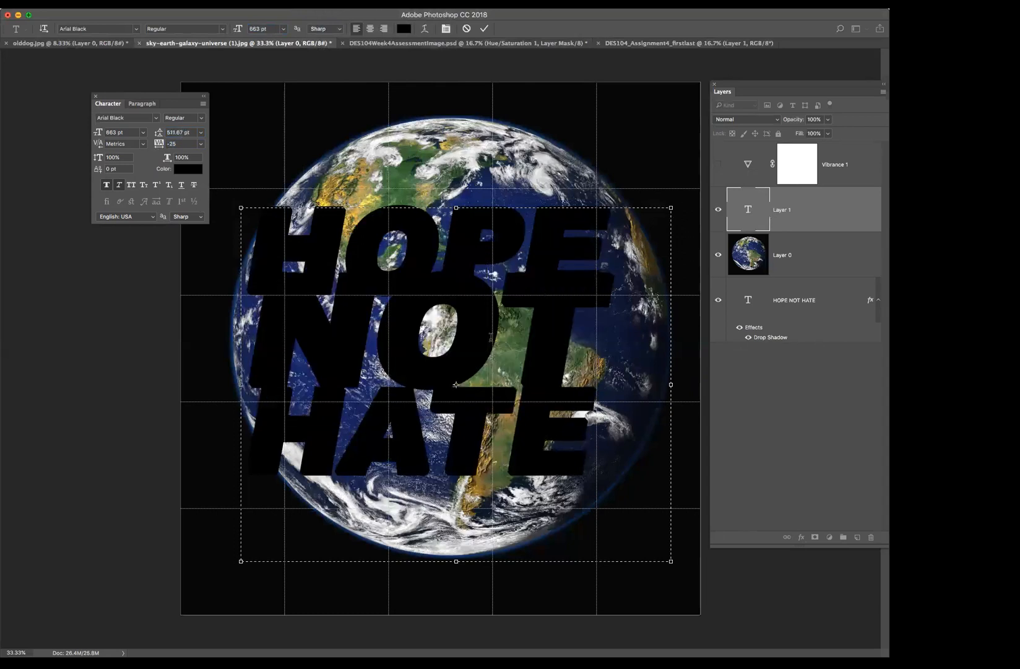
Step: Reselect the word NOT, increase its leading further, and lower its baseline shift to -13 pt
double_click(496, 313)
key("alt+Down")
key("alt+Down")
key("alt+Down")
key("alt+Down")
key("alt+Down")
key("alt+Down")
key("alt+Down")
key("alt+Down")
key("alt+Down")
key("alt+Down")
key("alt+Down")
key("alt+Down")
key("alt+Down")
key("alt+Down")
key("alt+Down")
key("alt+Down")
key("alt+shift+Down")
key("alt+shift+Down")
key("alt+shift+Down")
key("alt+shift+Down")
key("alt+shift+Down")
key("alt+shift+Down")
key("alt+shift+Down")
key("alt+shift+Down")
key("alt+shift+Down")
key("alt+shift+Down")
key("alt+shift+Down")
key("alt+shift+Down")
key("alt+shift+Down")
Step: Increase the leading of the word NOT to 602.67 pt
key("alt+Down")
key("alt+Down")
key("alt+Down")
key("alt+Down")
key("alt+Down")
key("alt+Down")
key("alt+Down")
key("alt+Down")
key("alt+Down")
key("alt+Down")
key("alt+Down")
key("alt+Down")
key("alt+Down")
key("alt+Down")
key("alt+Down")
key("alt+Down")
key("alt+Down")
key("alt+Down")
key("alt+Down")
key("alt+Down")
key("alt+Down")
key("alt+Down")
key("alt+Down")
key("alt+Down")
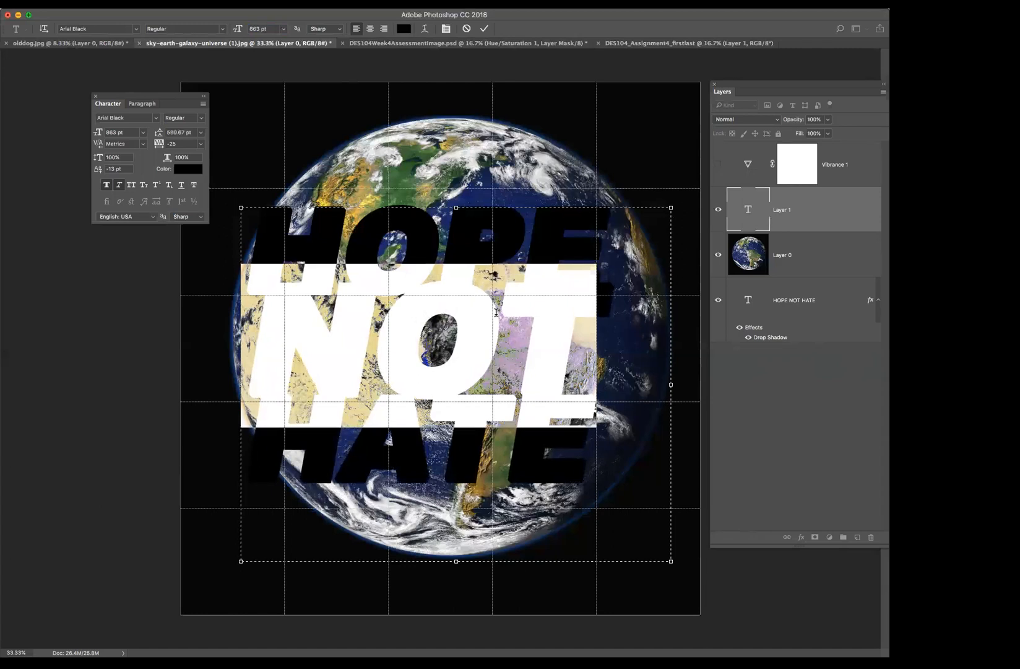
key("alt+Down")
key("alt+Down")
key("alt+Down")
key("alt+Down")
key("alt+Down")
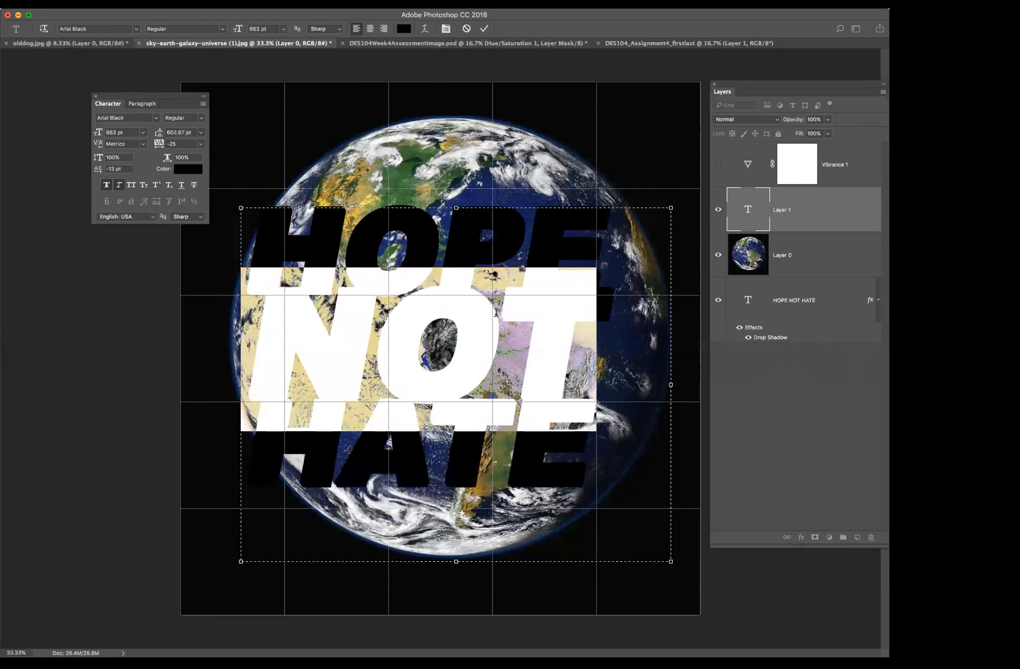
Step: Raise the leading of NOT to 625.67 pt so its line clears HOPE, and deselect the word
key("shift+Down")
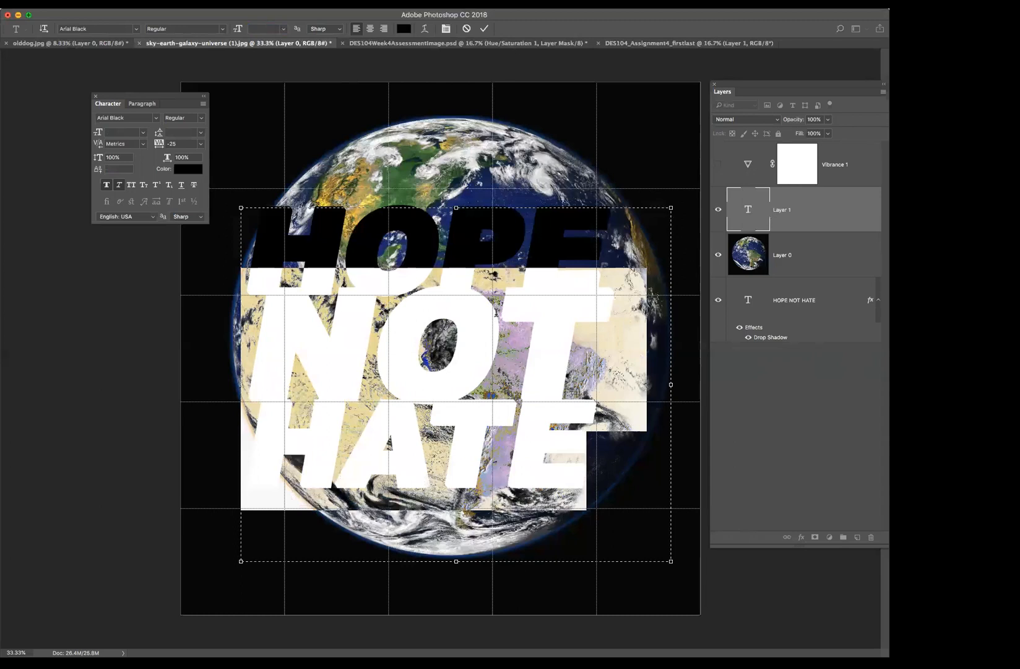
key("shift+Up")
key("alt+Down")
key("alt+Down")
key("alt+Down")
key("alt+Down")
key("alt+Down")
key("alt+Down")
key("alt+Down")
key("alt+Down")
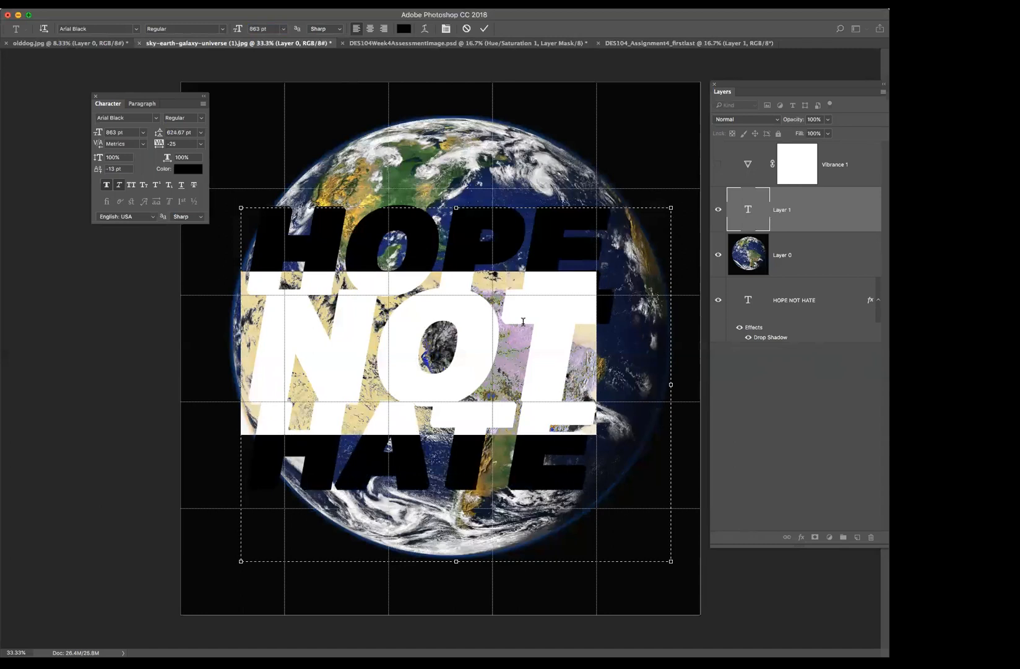
key("alt+Down")
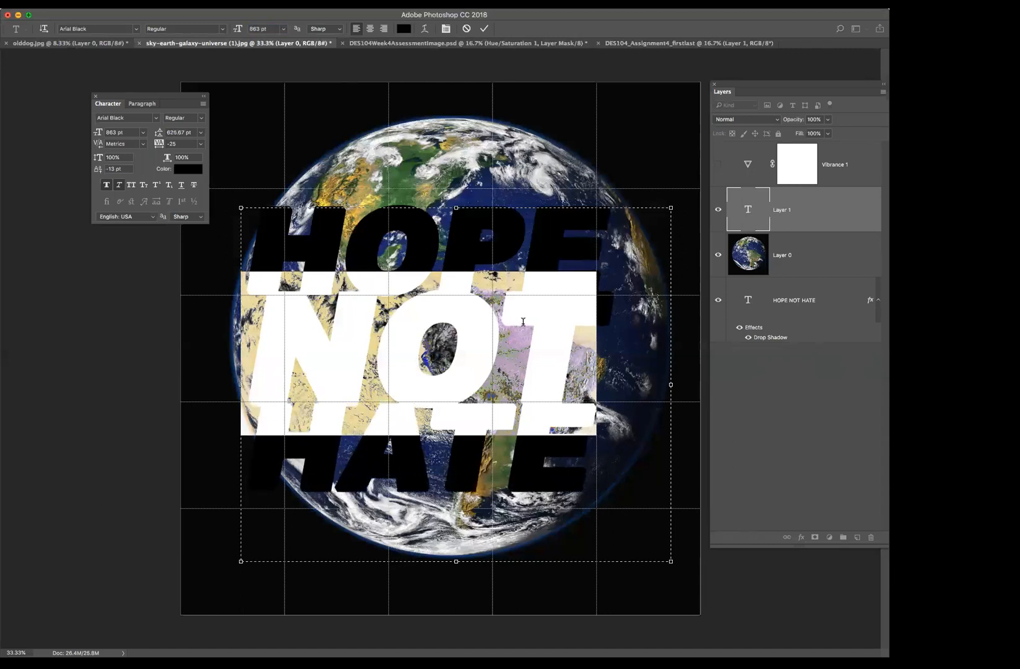
left_click(500, 481)
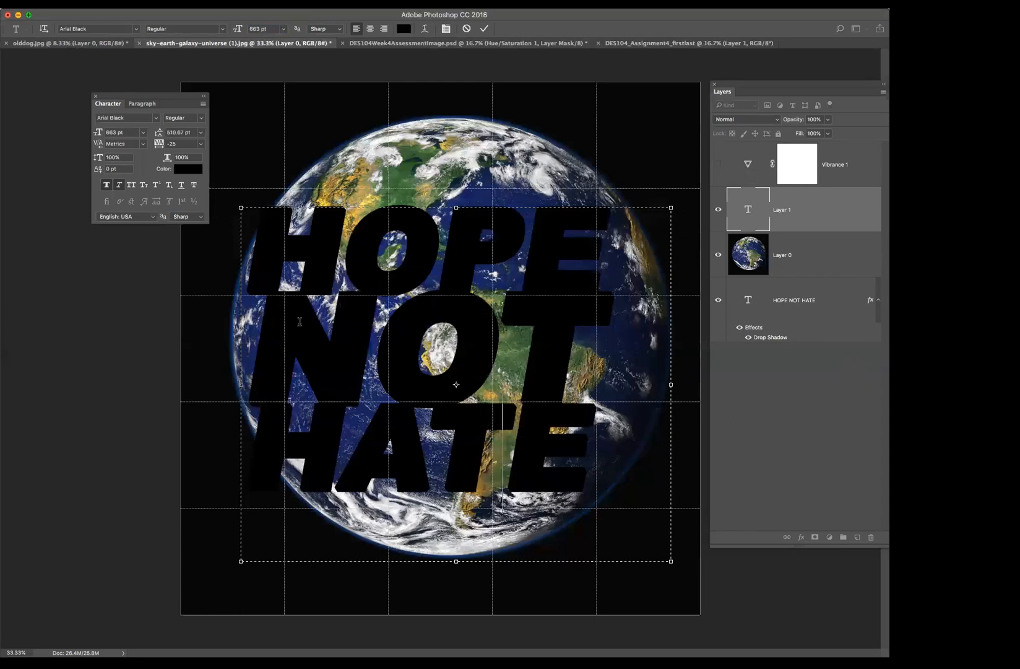
Step: Move the character settings away from the artwork, and show the Tools panel beside the canvas
left_click_drag(118, 96, 83, 97)
left_click(283, 221)
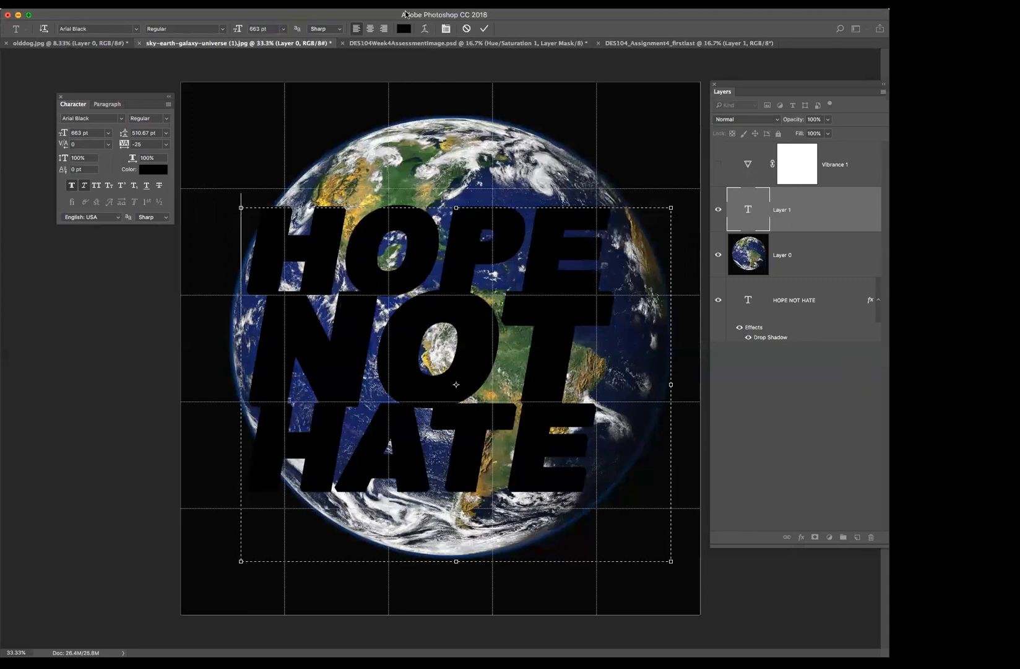
left_click_drag(405, 14, 461, 32)
left_click(263, 3)
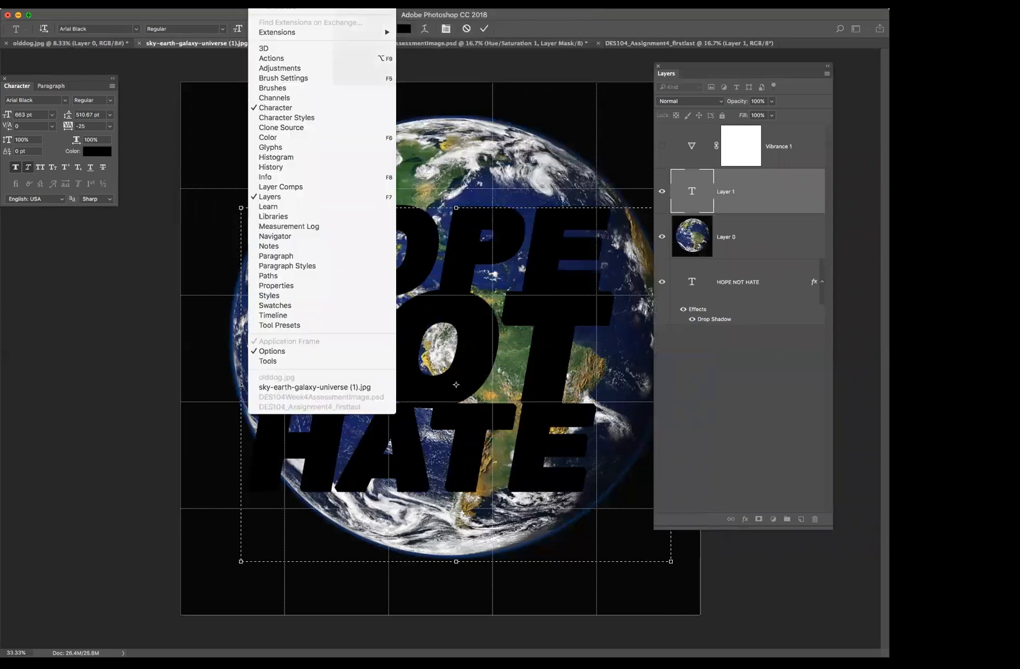
left_click(234, 3)
mouse_move(263, 3)
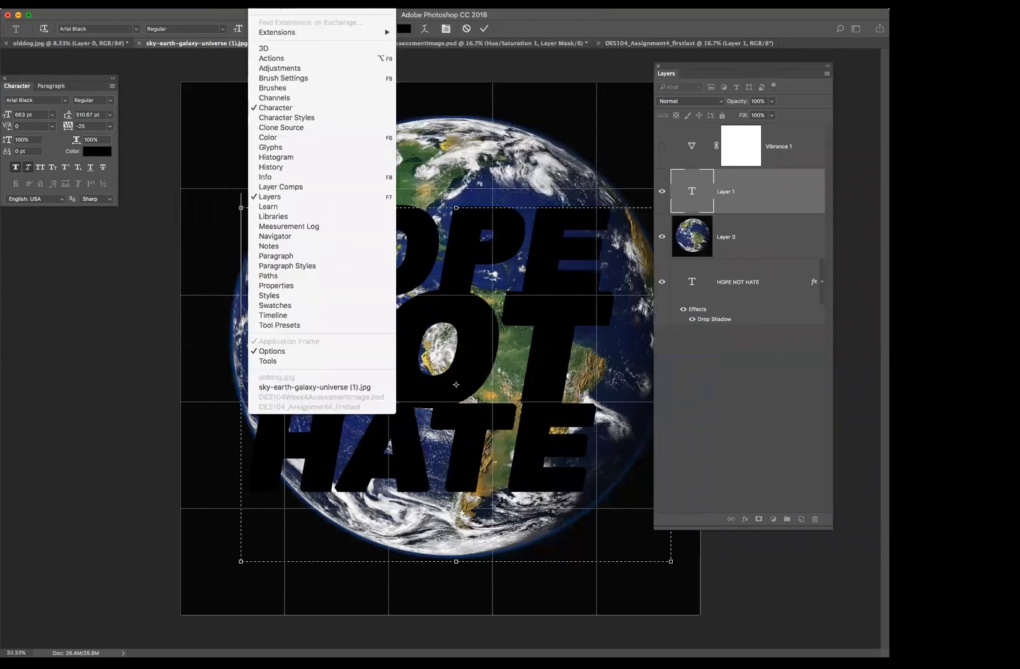
mouse_move(276, 36)
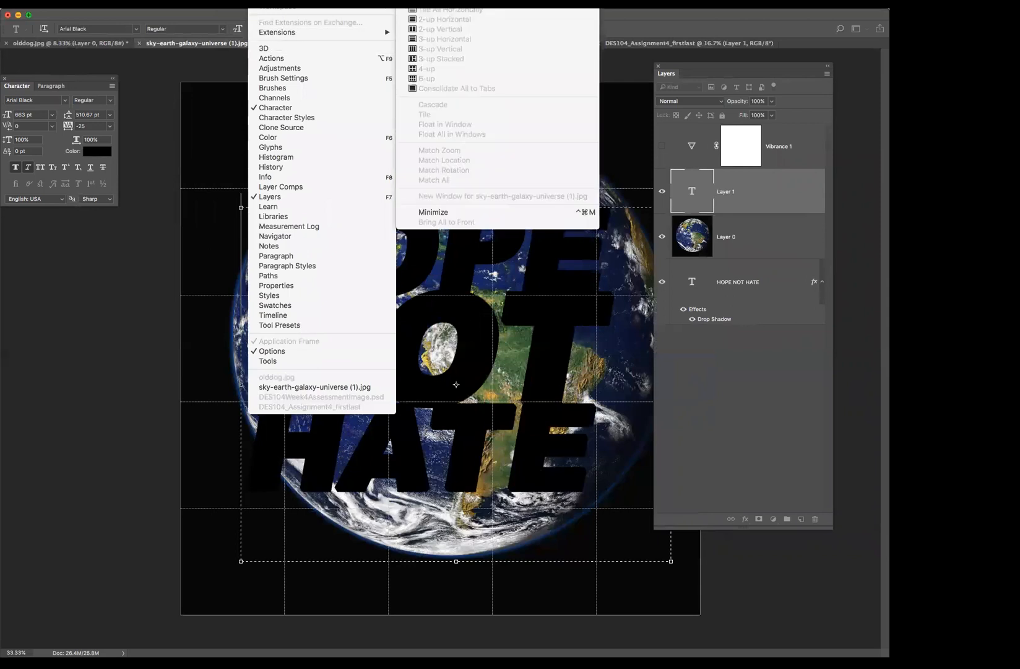
left_click(261, 361)
left_click_drag(60, 184, 150, 94)
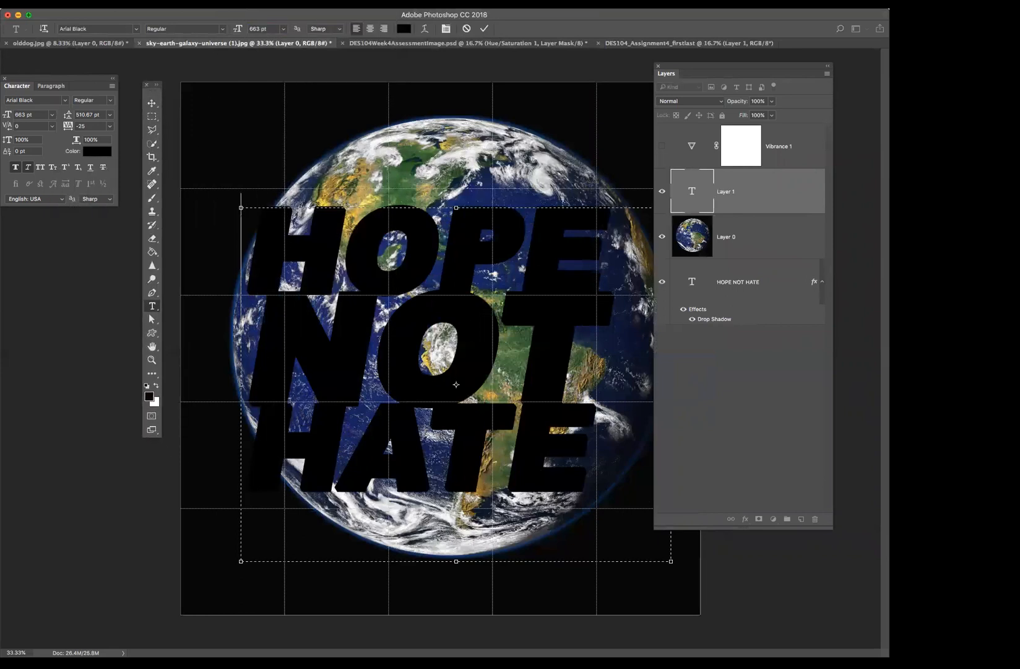
Step: Switch to the Move tool to commit the new text, and arrange the floating panels around the canvas
left_click(153, 105)
left_click_drag(320, 14, 306, 15)
left_click_drag(141, 93, 105, 62)
left_click_drag(210, 102, 164, 92)
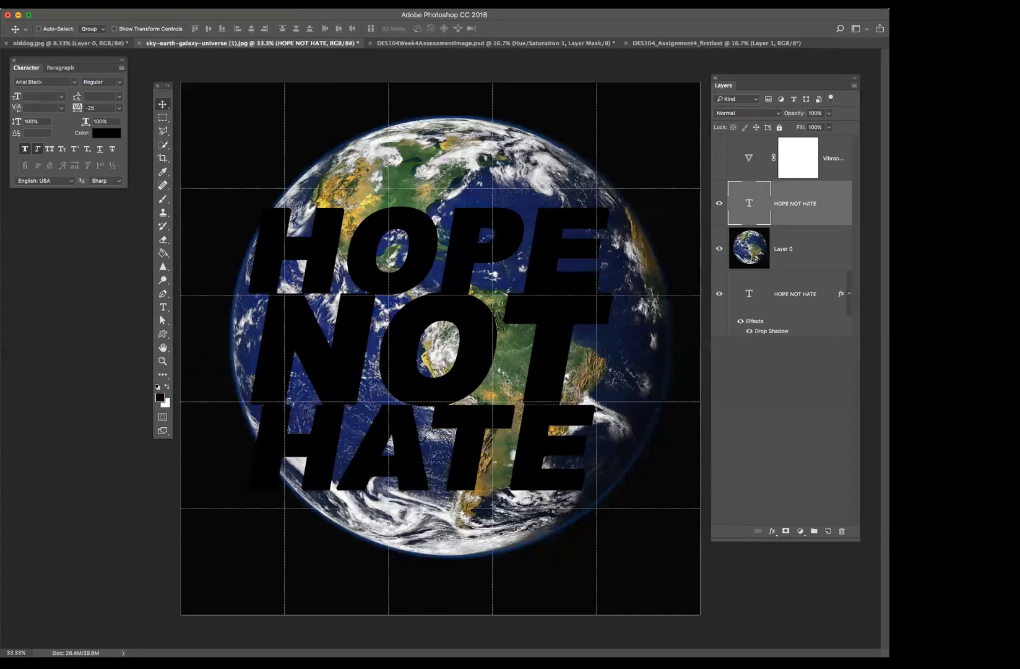
key("Tab")
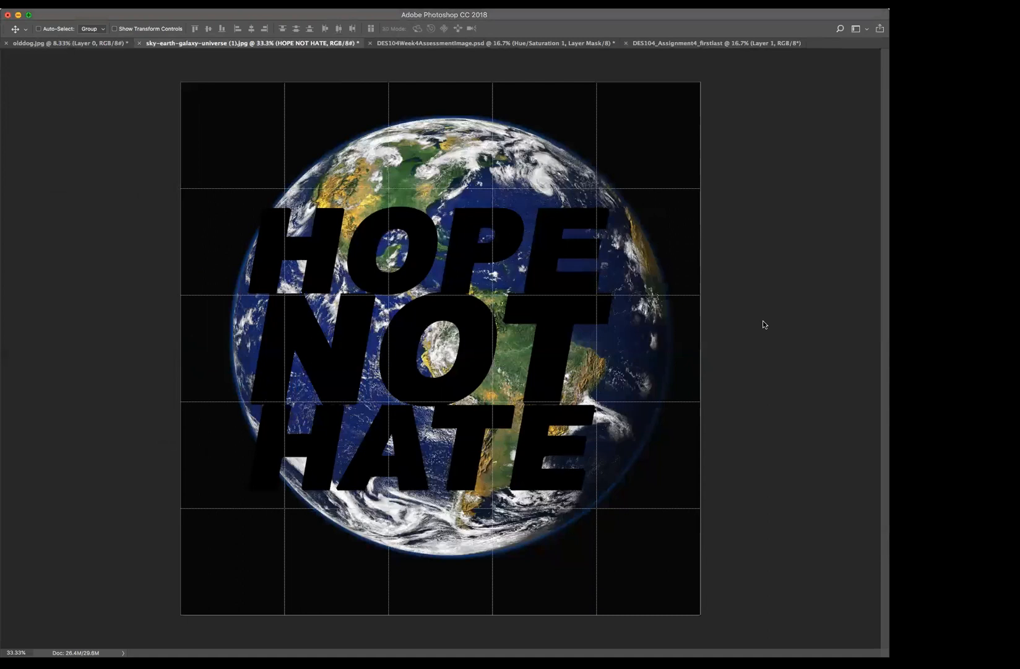
key("Tab")
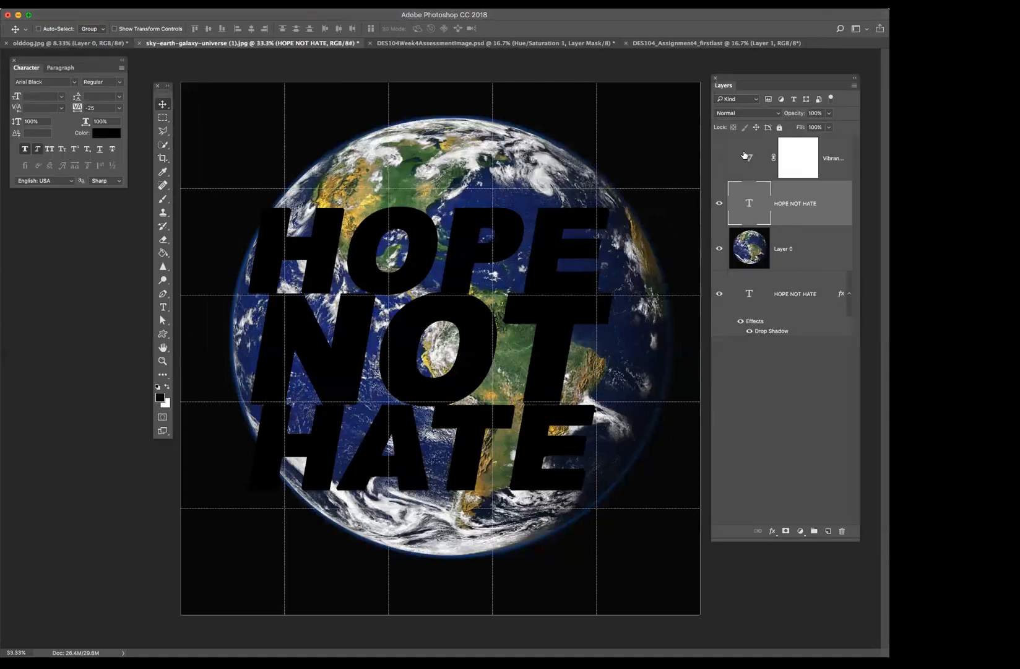
Step: Delete the Vibrance 1 adjustment layer and the older HOPE NOT HATE text layer that has the drop shadow
left_click_drag(738, 144, 842, 530)
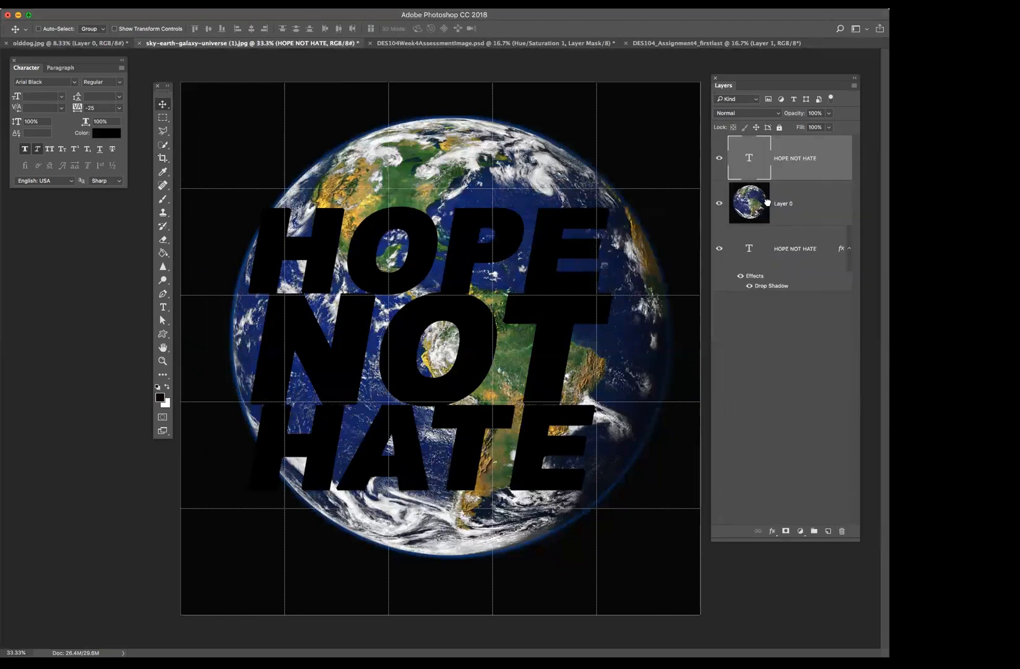
left_click(753, 252)
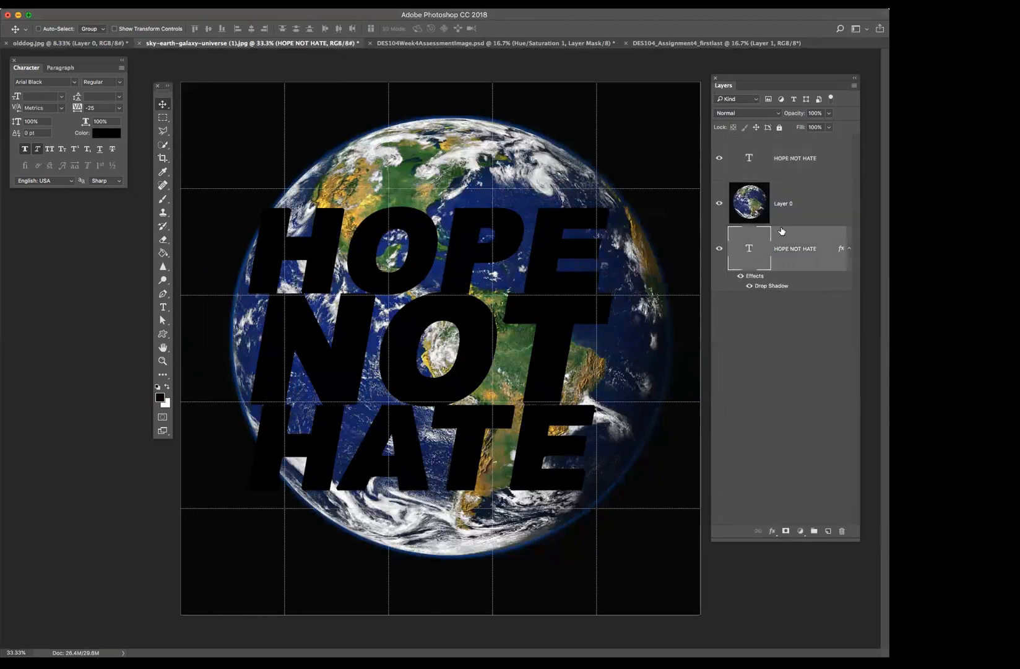
left_click_drag(787, 237, 844, 531)
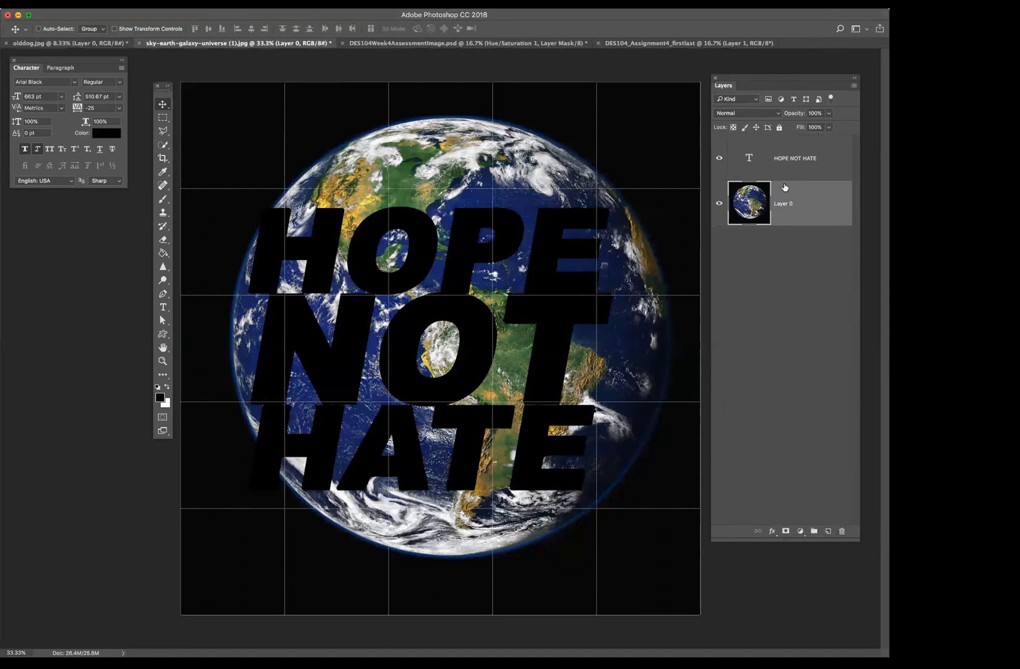
Step: Move Layer 0 with the Earth above the HOPE NOT HATE text layer and clip it to the text
left_click_drag(788, 201, 786, 158)
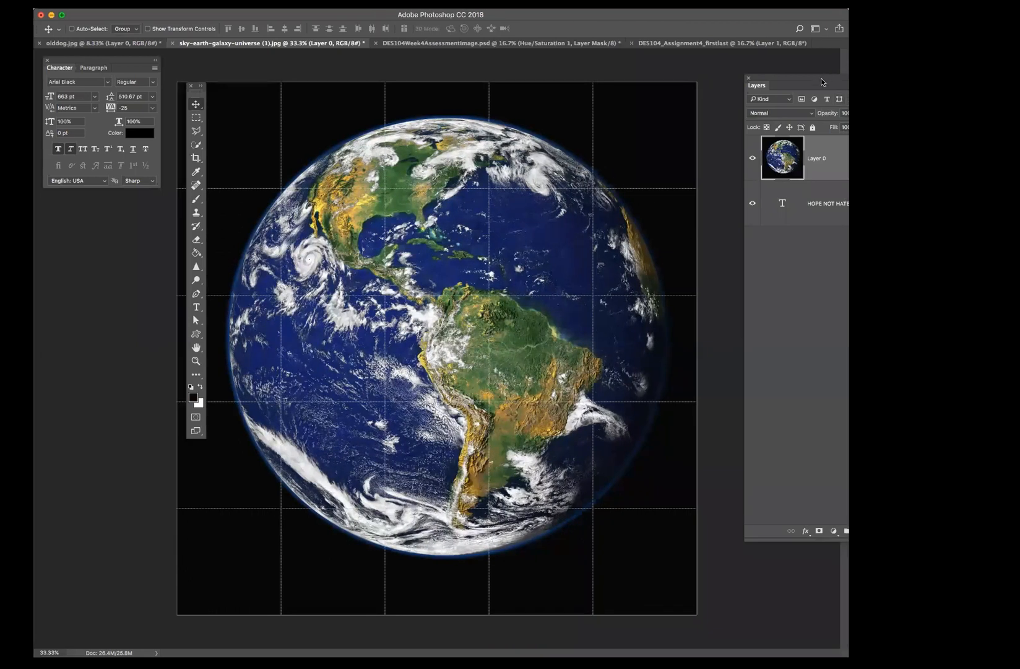
left_click_drag(821, 78, 760, 98)
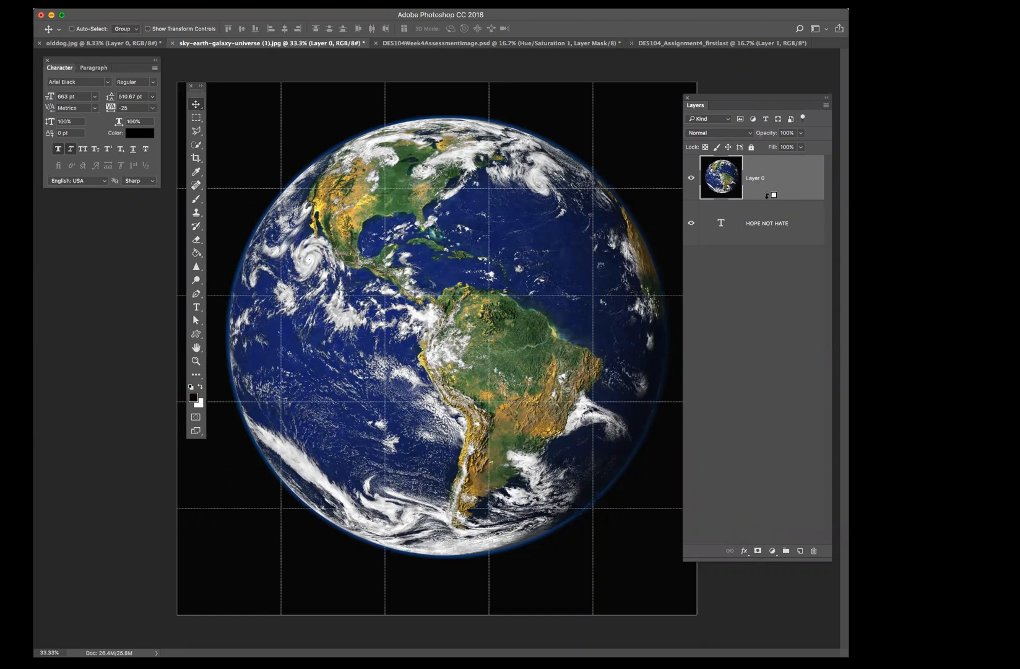
left_click_drag(763, 192, 772, 198)
left_click(772, 199, "alt")
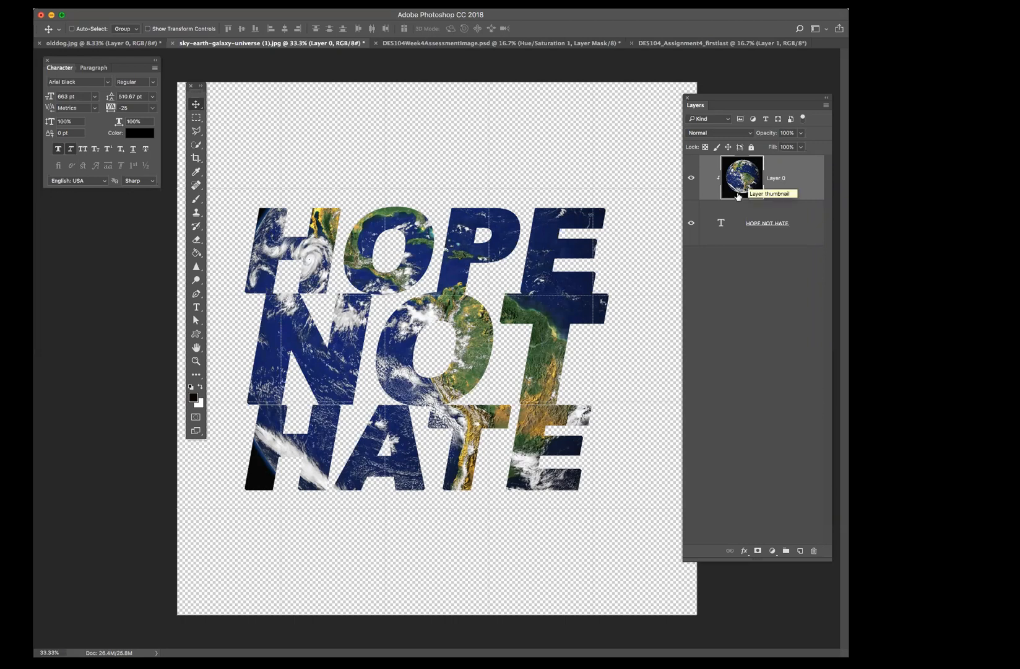
Step: Shift the clipped Earth image inside the lettering and scale it down proportionally to show more of the globe
left_click_drag(385, 280, 336, 271)
left_click(148, 4)
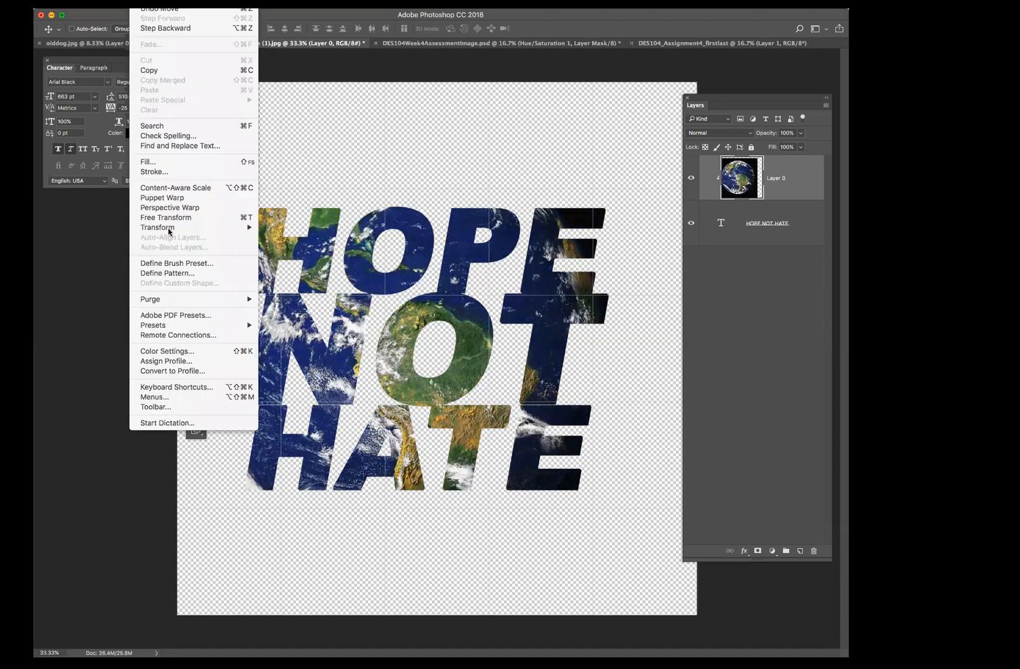
mouse_move(166, 228)
left_click(323, 245)
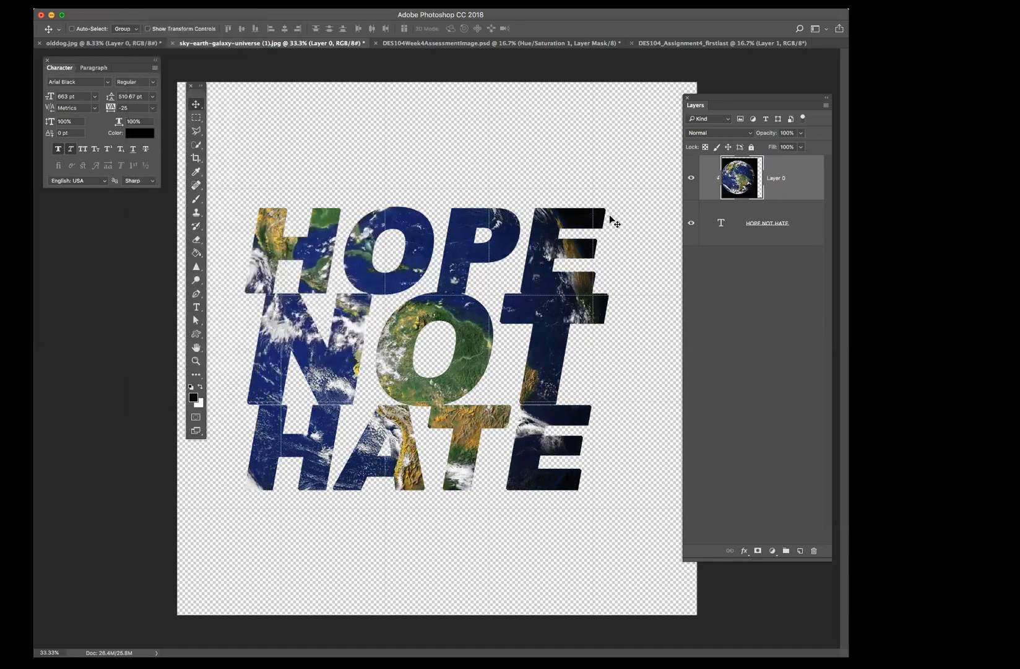
left_click_drag(631, 94, 489, 239)
left_click_drag(403, 320, 423, 308)
Step: Apply the transformation and save the layered artwork in Downloads as sky-earth-galaxy-universe (1).psd, and shrink the Layers panel
key("super+s")
left_click(766, 232)
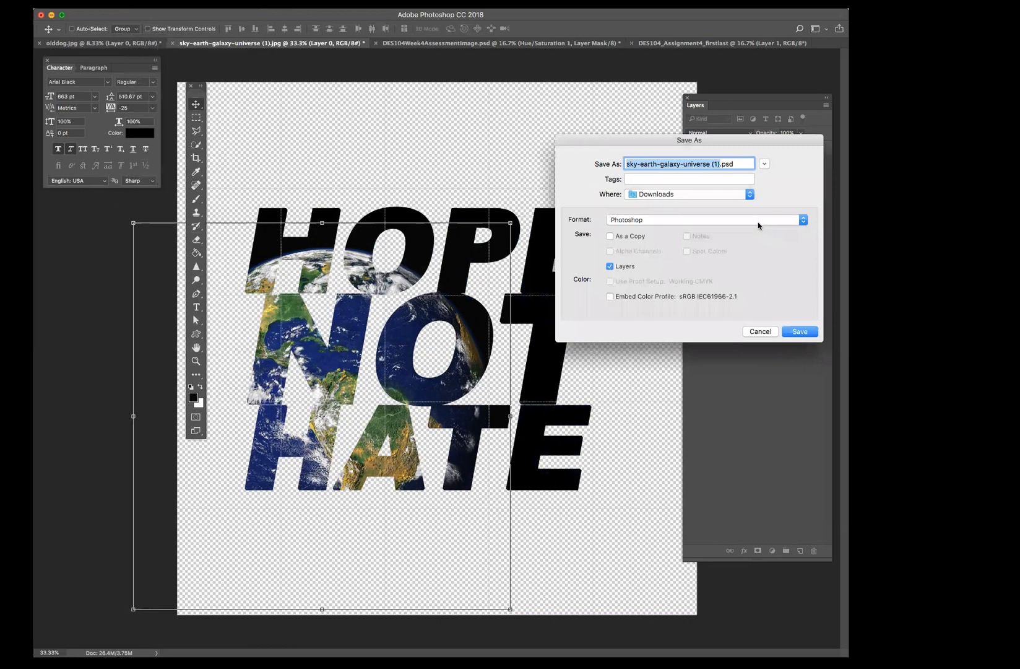
left_click(799, 332)
left_click(813, 305)
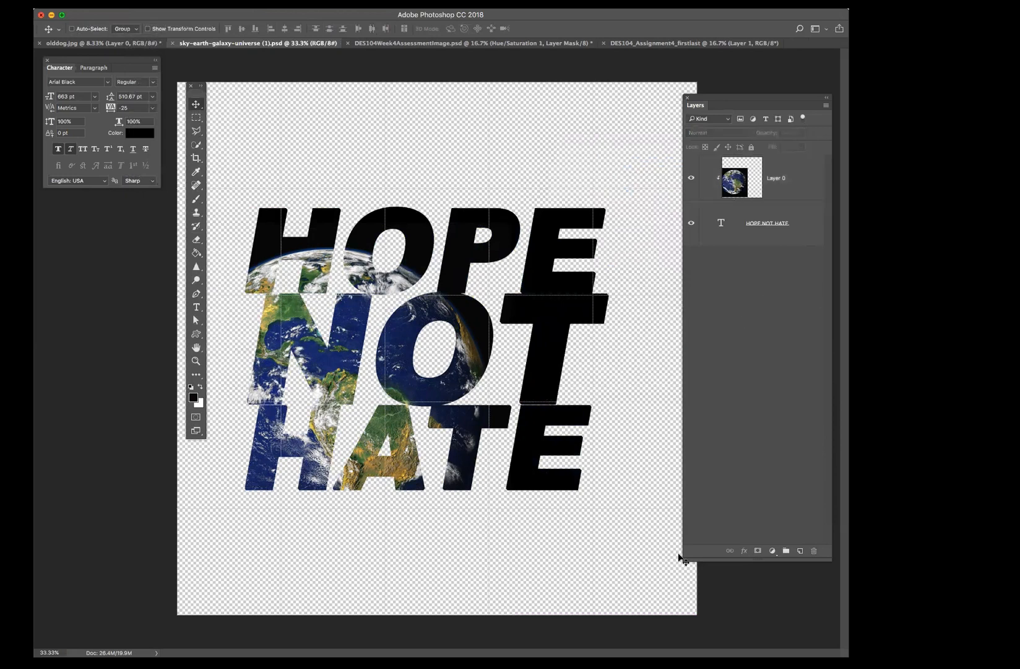
left_click_drag(682, 560, 731, 342)
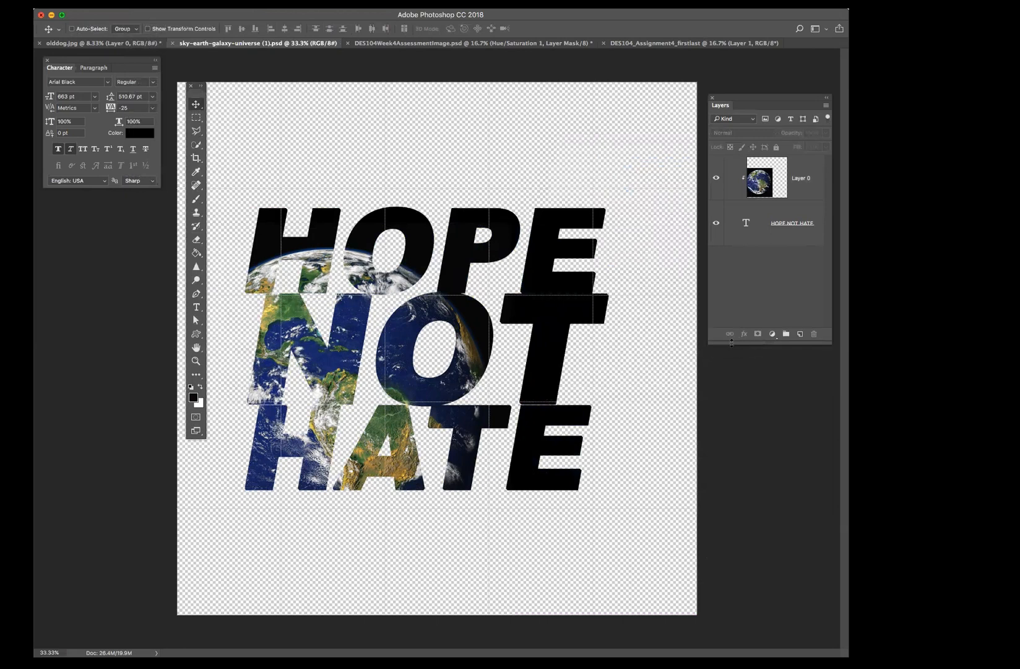
left_click(349, 306)
left_click(766, 230)
left_click(348, 323)
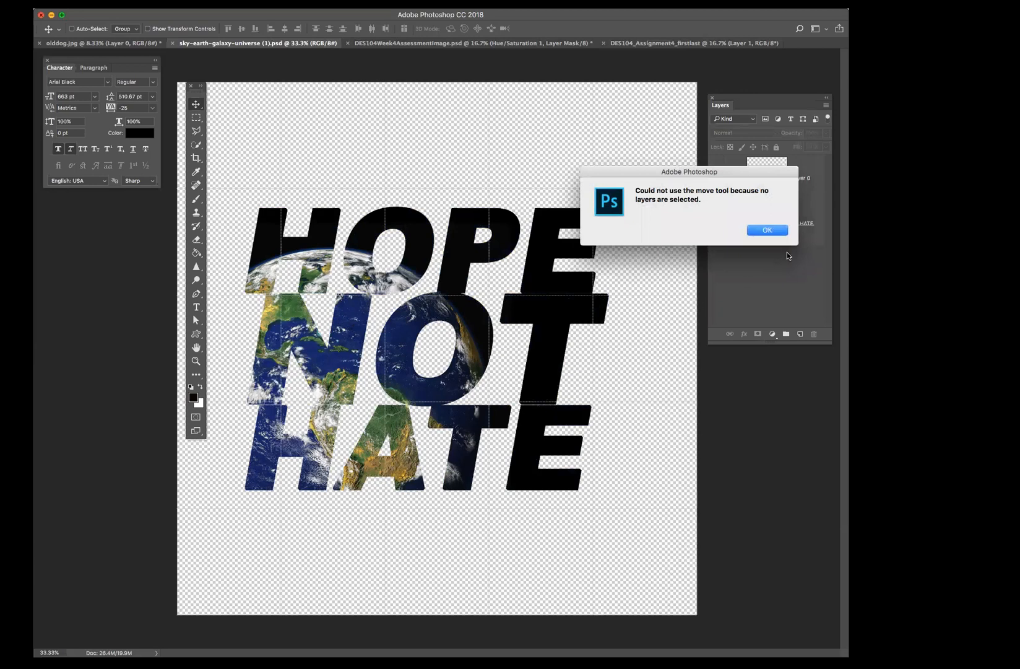
left_click(775, 231)
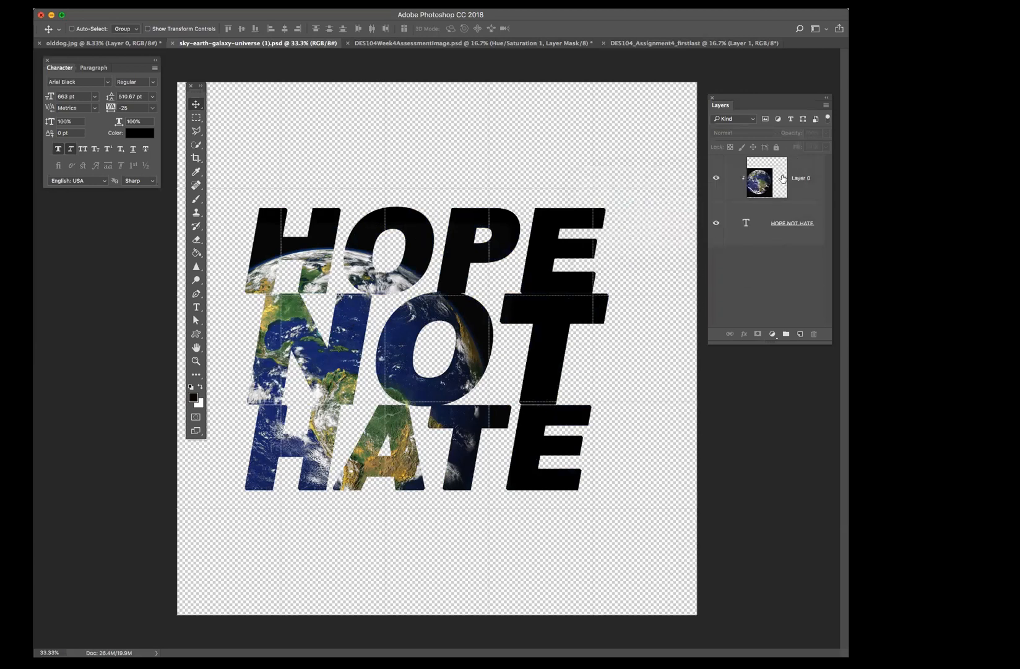
Step: Select Layer 0 and move the clipped Earth so the globe is centred within the HOPE NOT HATE lettering
left_click(750, 197)
mouse_move(454, 360)
left_mouse_down()
mouse_move(488, 336)
mouse_move(469, 341)
mouse_move(473, 363)
mouse_move(597, 356)
mouse_move(556, 381)
mouse_move(529, 414)
mouse_move(513, 323)
mouse_move(542, 299)
mouse_move(461, 315)
mouse_move(479, 353)
mouse_move(476, 376)
mouse_move(466, 354)
left_mouse_up()
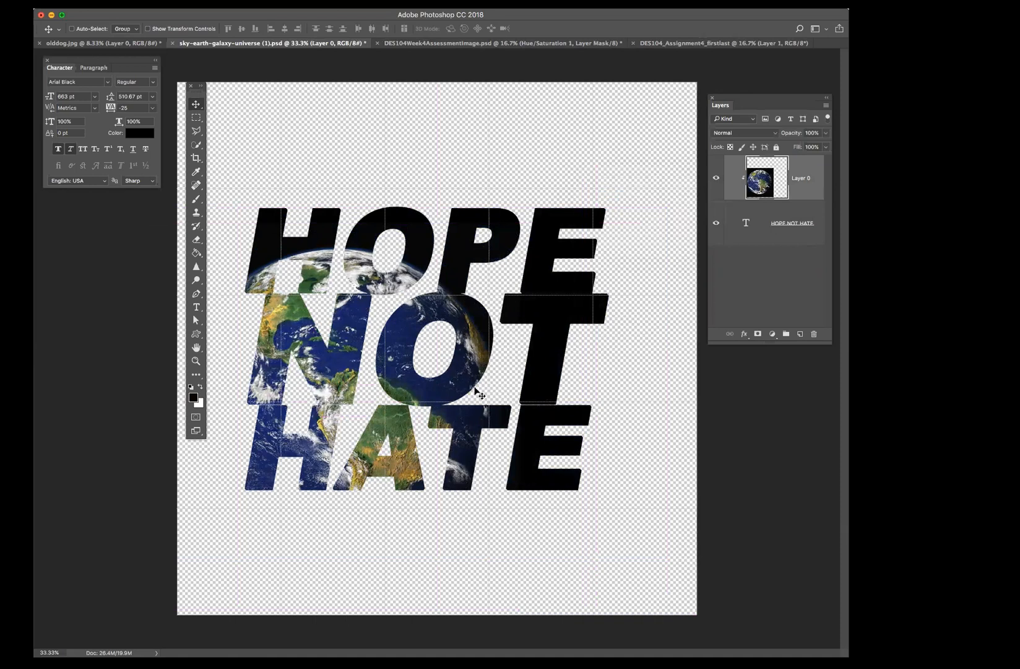
left_click_drag(380, 249, 435, 224)
Step: Scale the clipped Earth to 118.32% so it fills more of the lettering, and save the file with the transformation applied
left_click(139, 3)
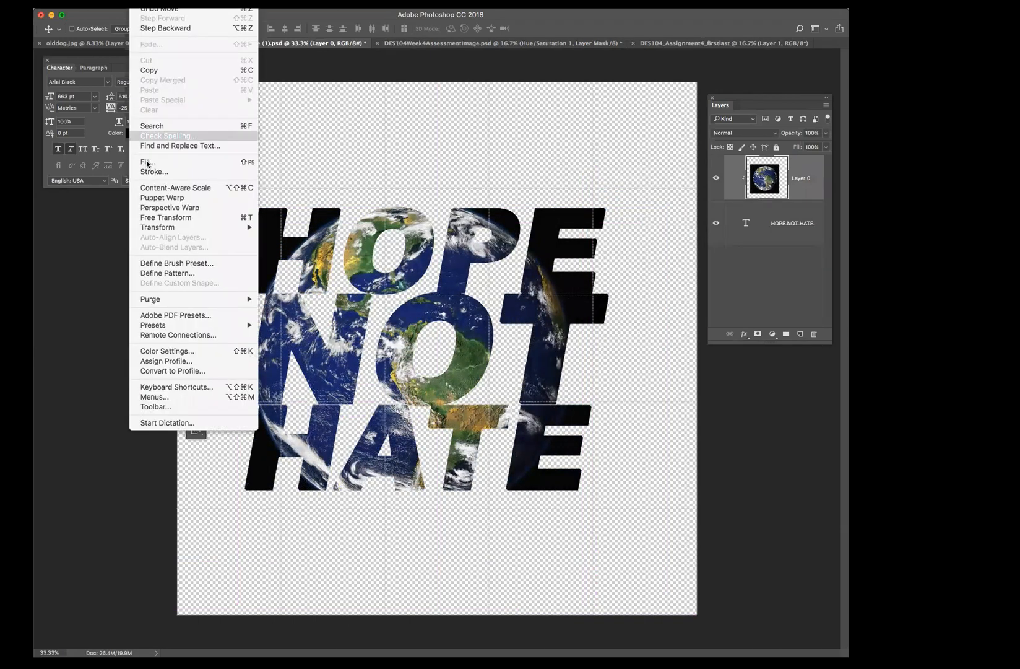
mouse_move(148, 228)
left_click(326, 243)
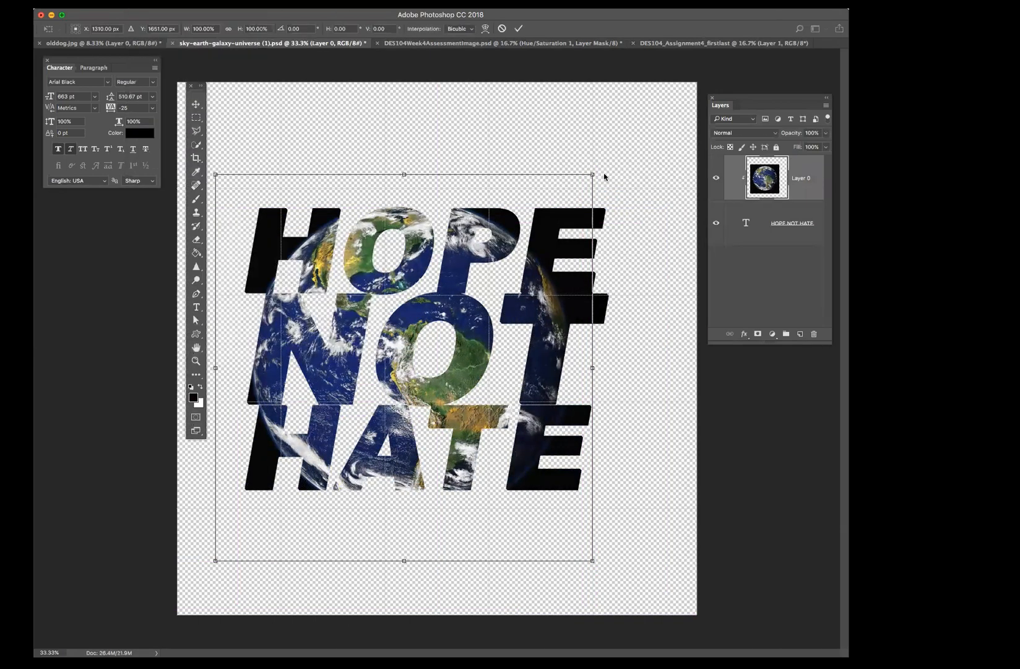
left_click_drag(595, 172, 665, 104)
left_click_drag(381, 369, 377, 374)
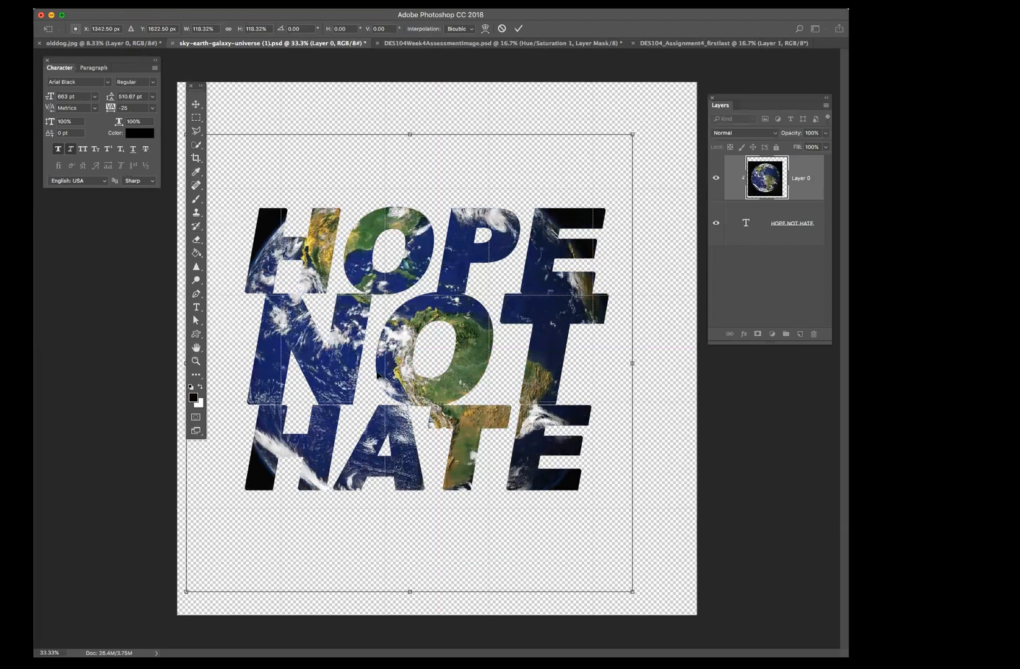
key("super+s")
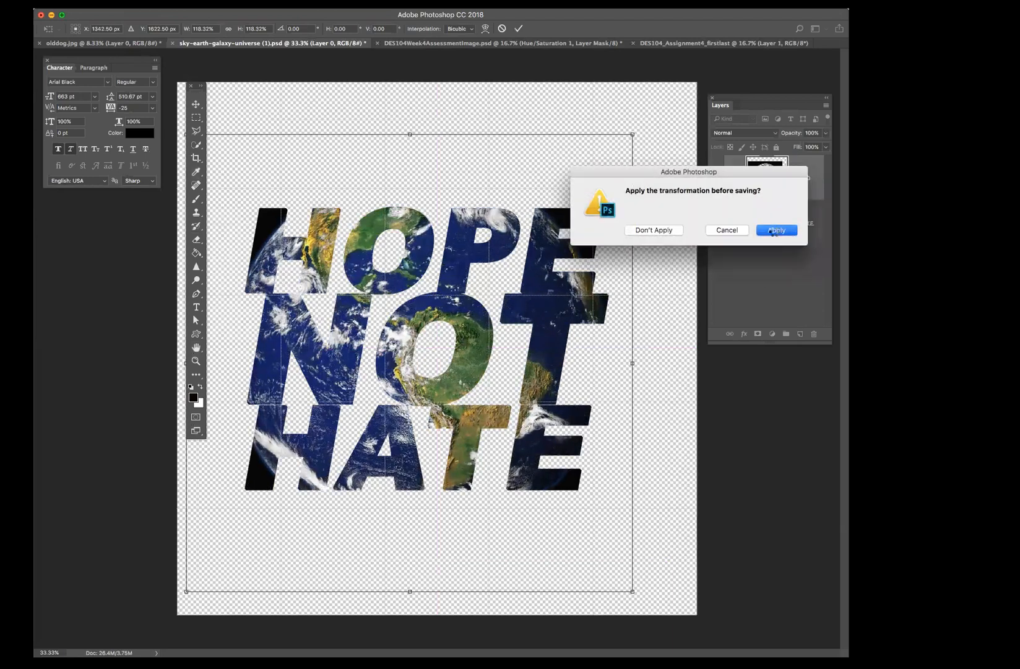
left_click(773, 235)
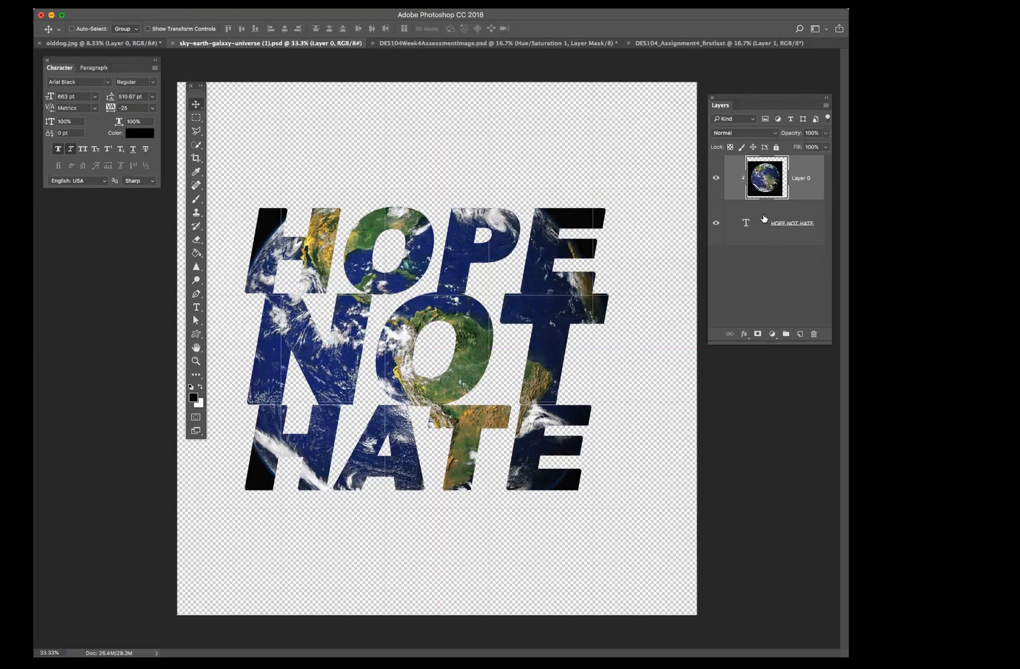
Step: Select the HOPE NOT HATE text layer and add a Drop Shadow layer style to it
left_click(770, 218)
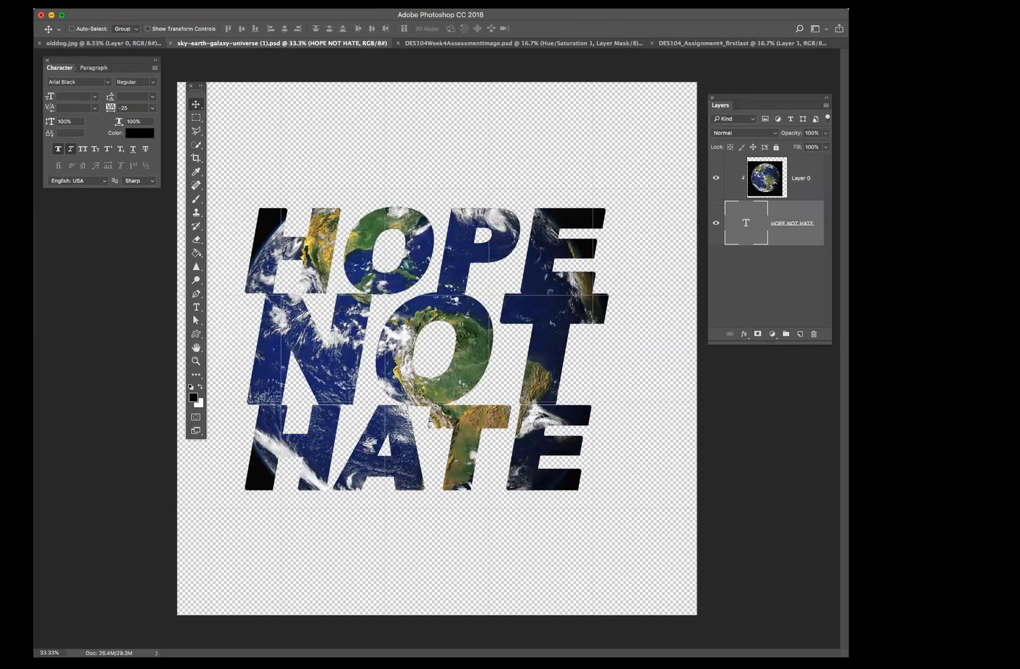
left_click(280, 3)
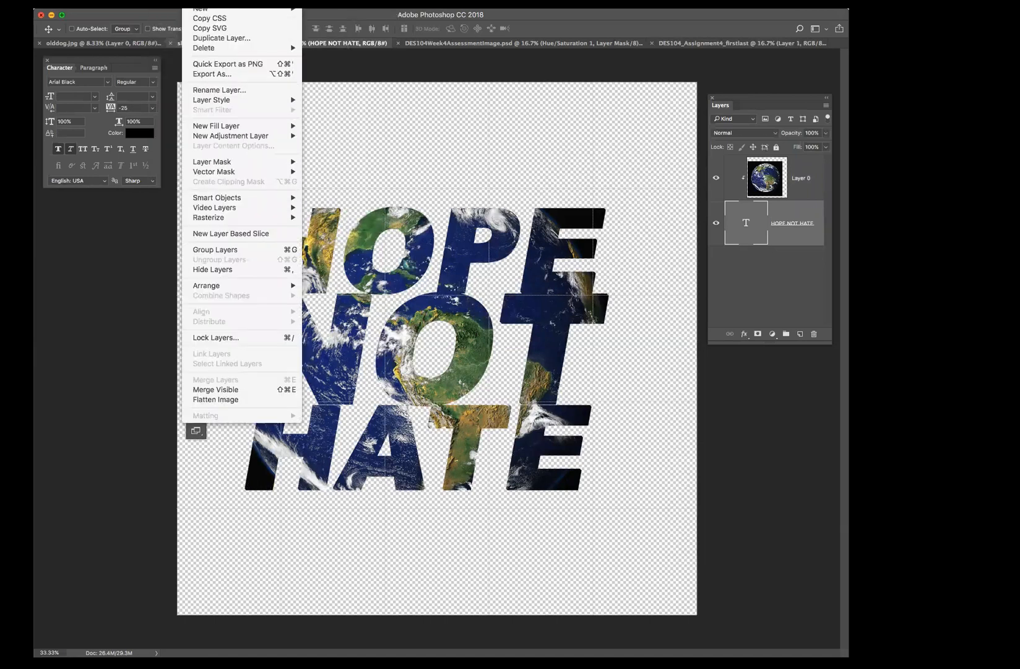
key("Tab")
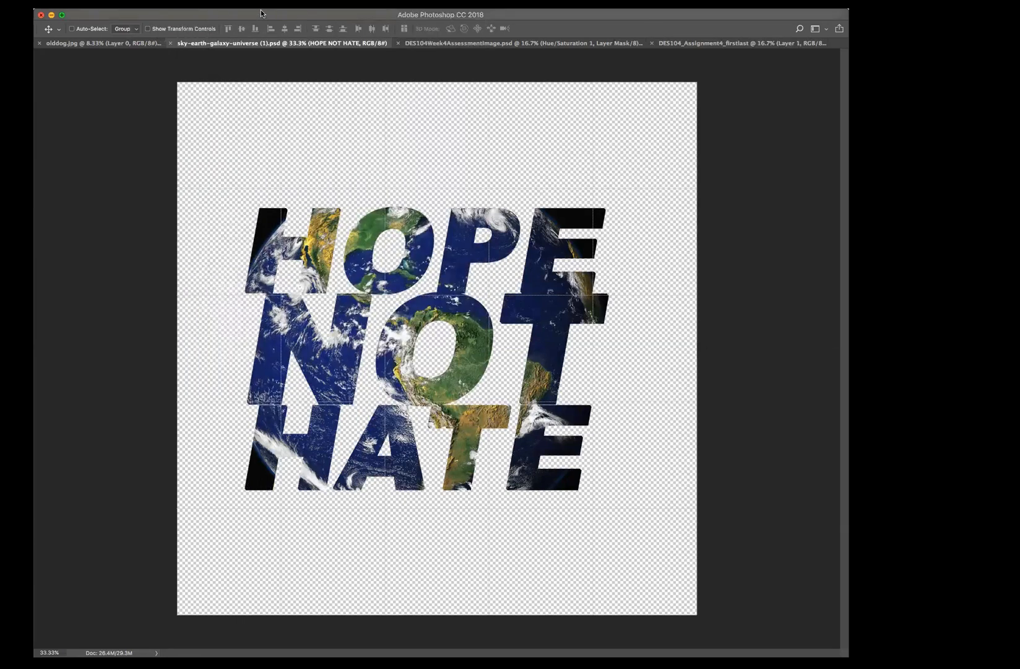
key("Tab")
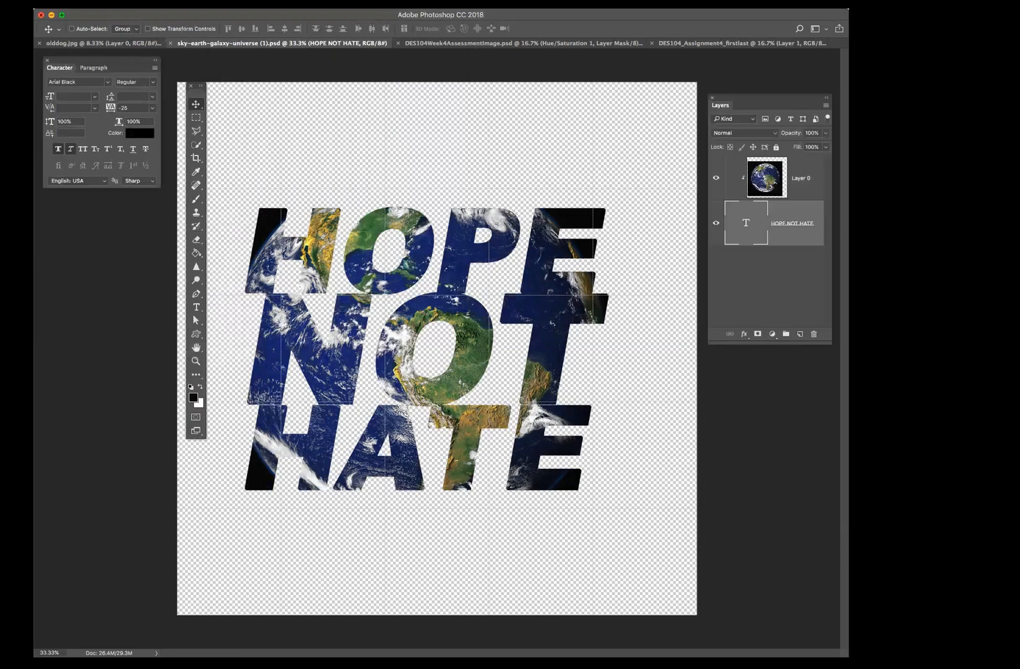
left_click(195, 2)
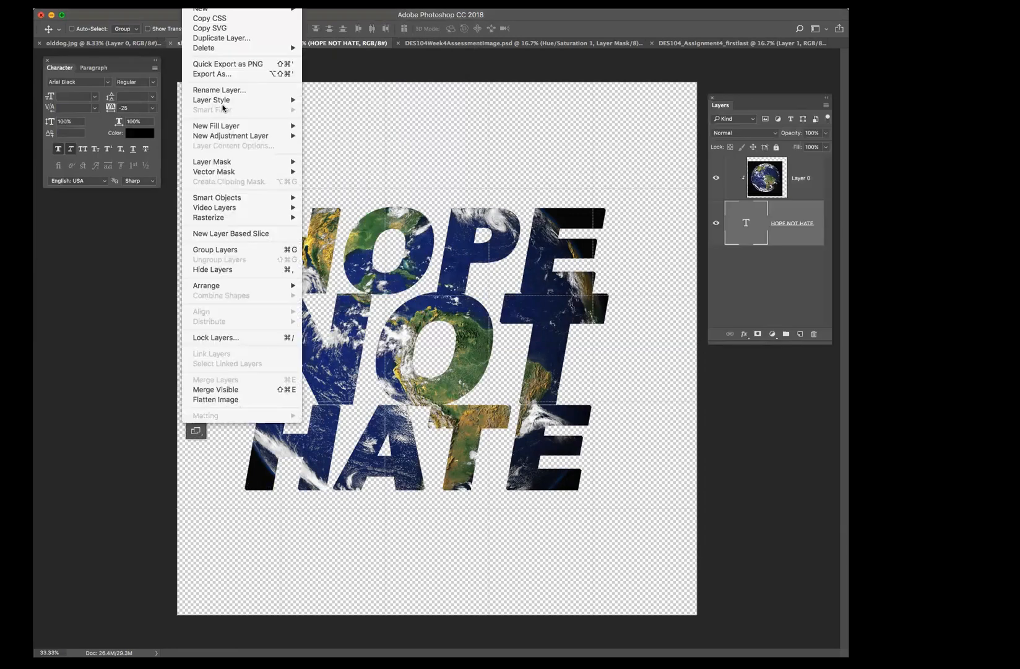
mouse_move(224, 102)
left_click(426, 91)
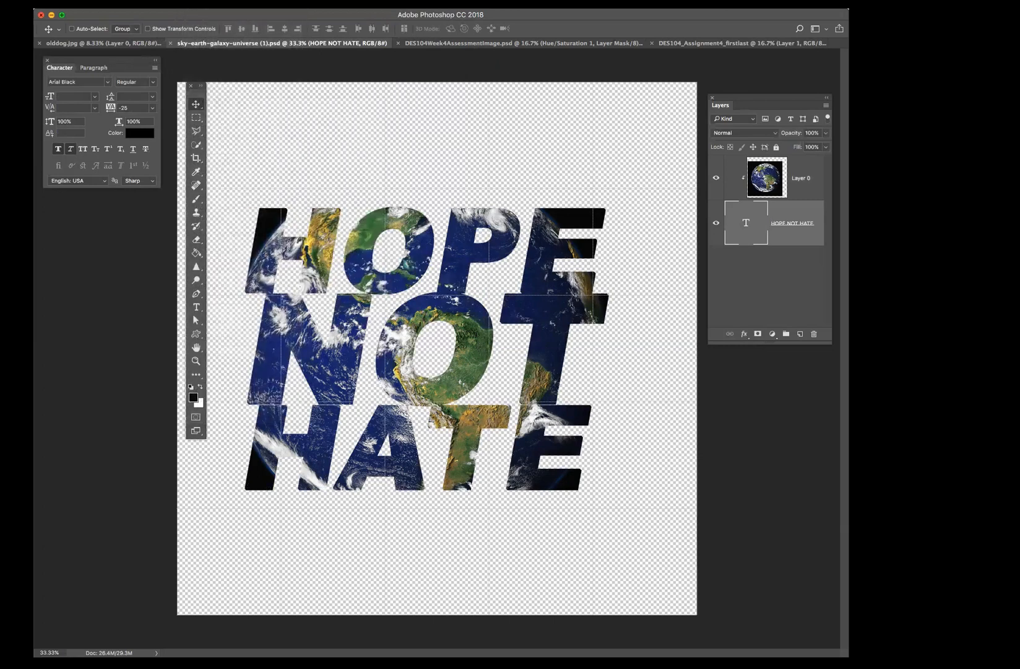
left_click(194, 3)
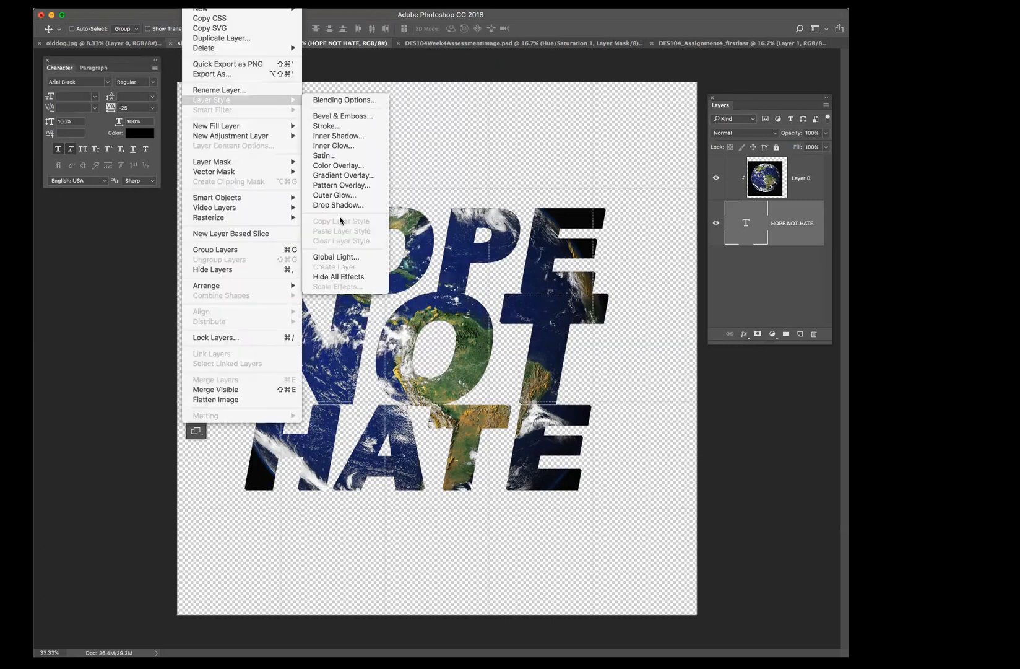
left_click(342, 206)
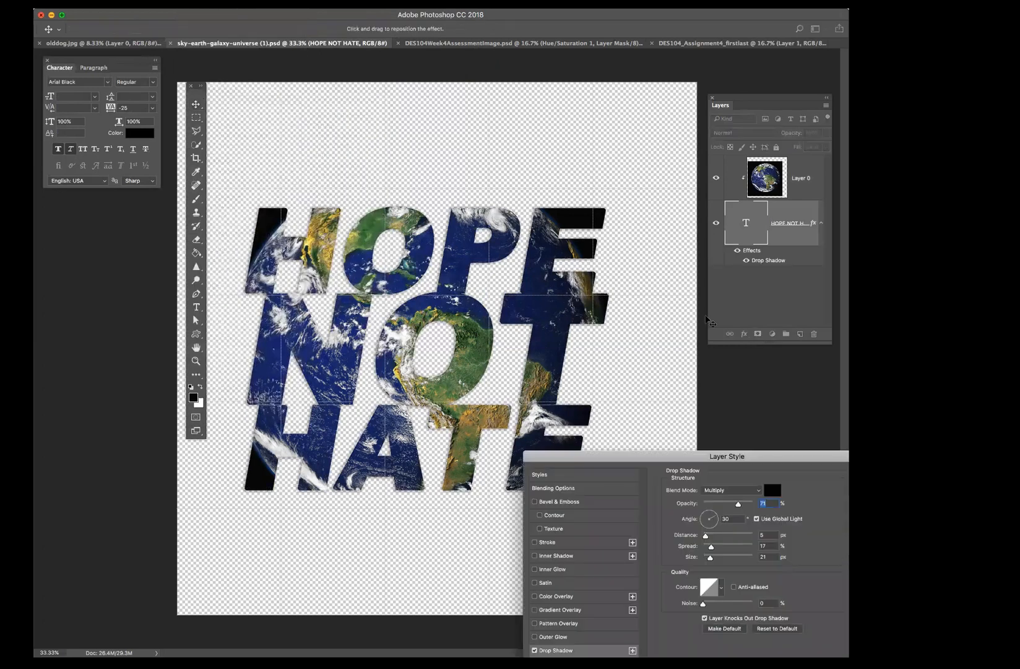
Step: Set the text's drop shadow to distance 6 px, spread 41% and size 27 px, and apply the style
left_click_drag(681, 457, 787, 376)
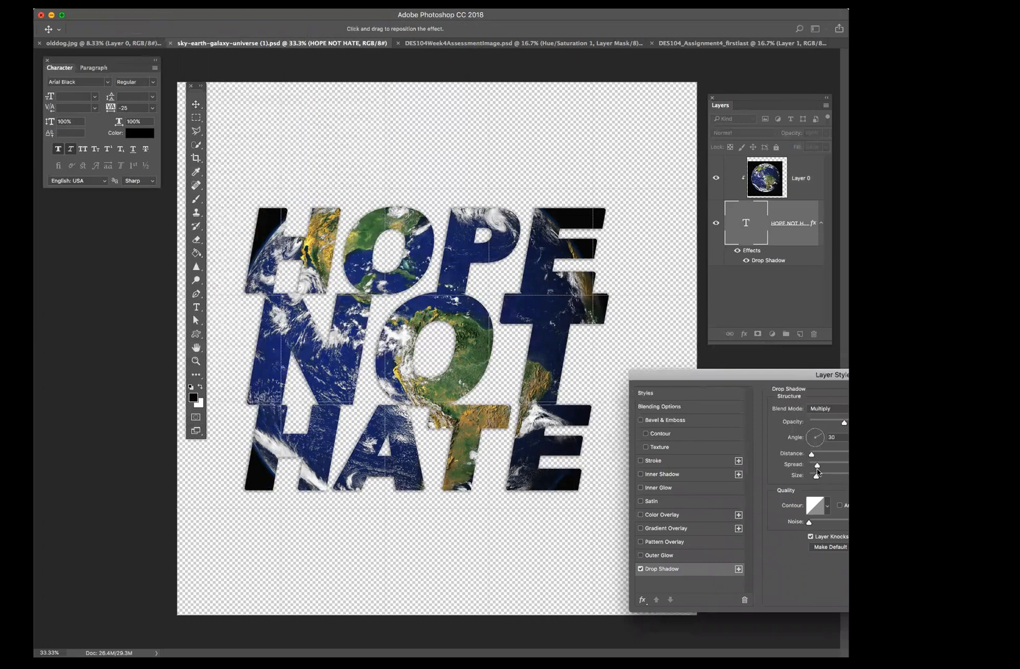
left_click_drag(843, 476, 844, 476)
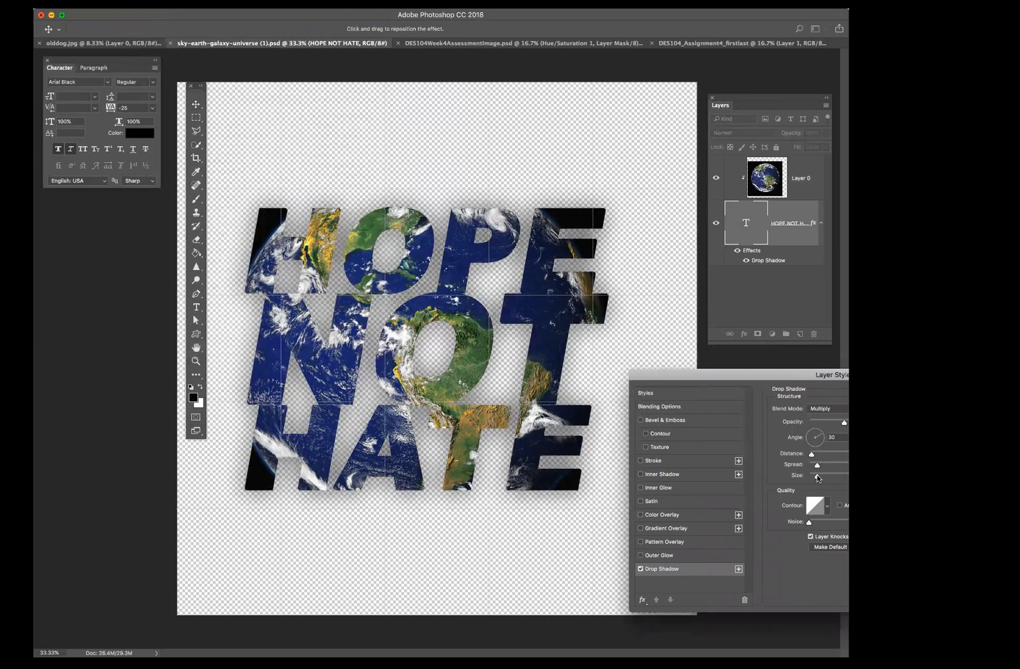
left_click_drag(779, 374, 427, 408)
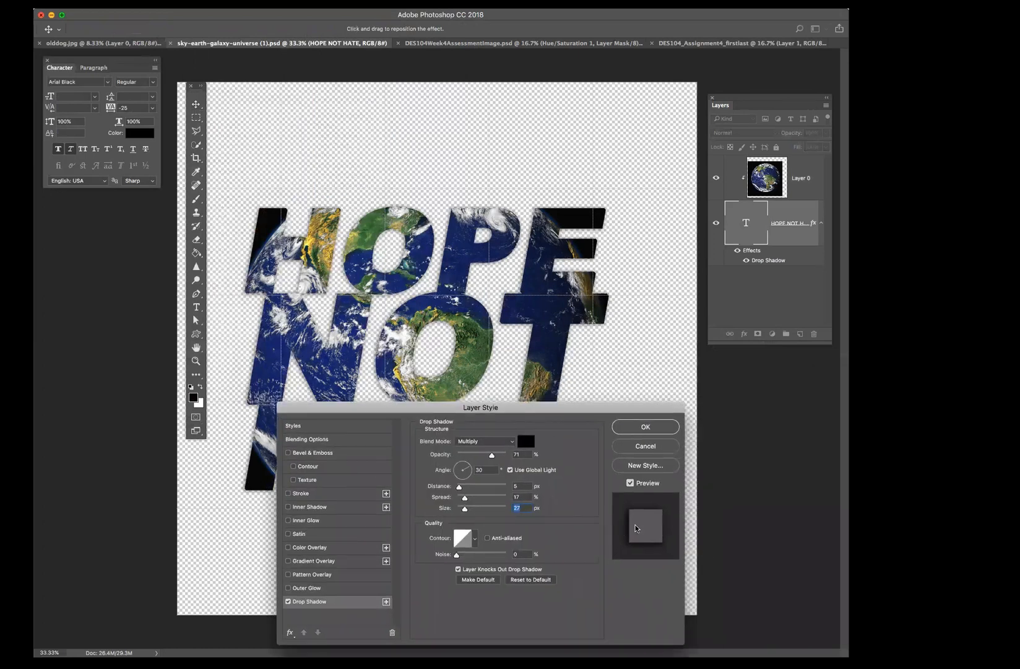
mouse_move(464, 501)
left_mouse_down()
mouse_move(494, 499)
mouse_move(465, 500)
mouse_move(476, 497)
mouse_move(460, 486)
mouse_move(475, 488)
mouse_move(459, 487)
left_mouse_up()
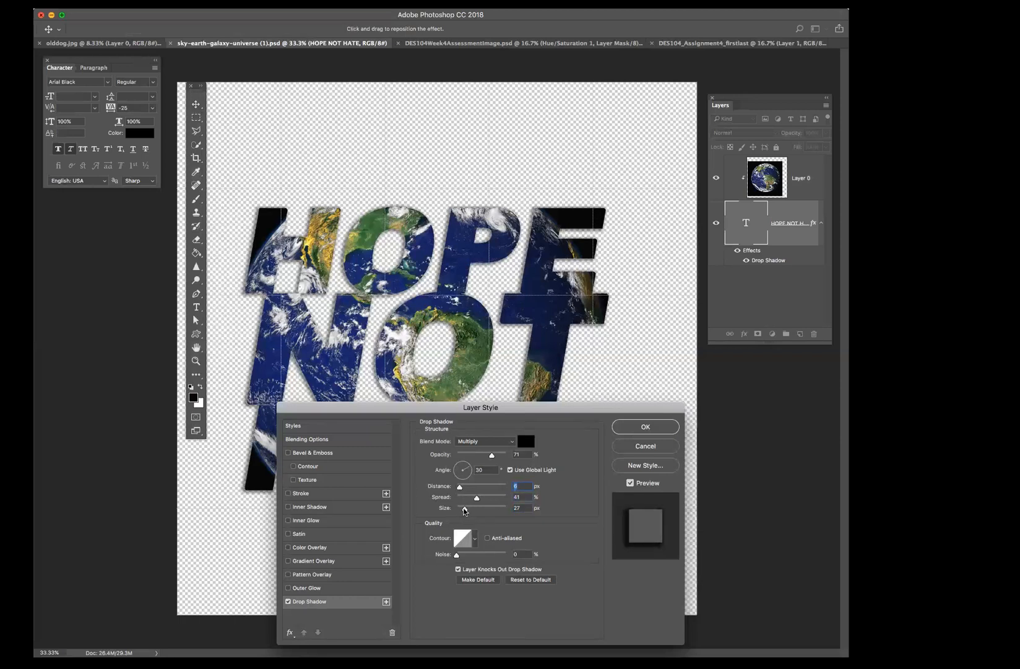
left_click(645, 427)
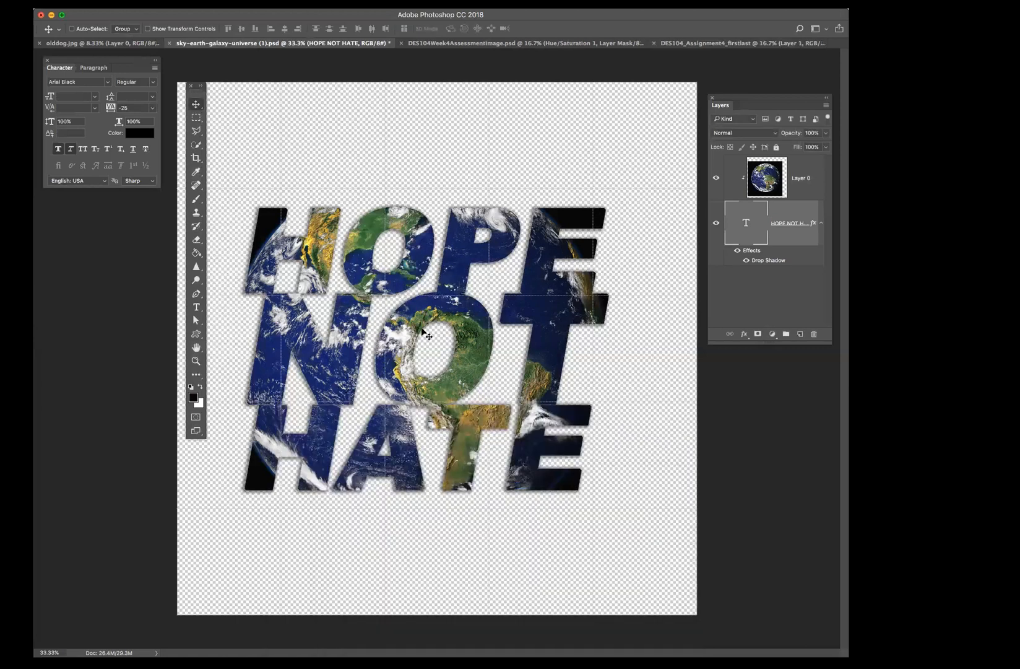
Step: Try other drop shadow colours on the HOPE NOT HATE text layer, settling back on black
double_click(782, 260)
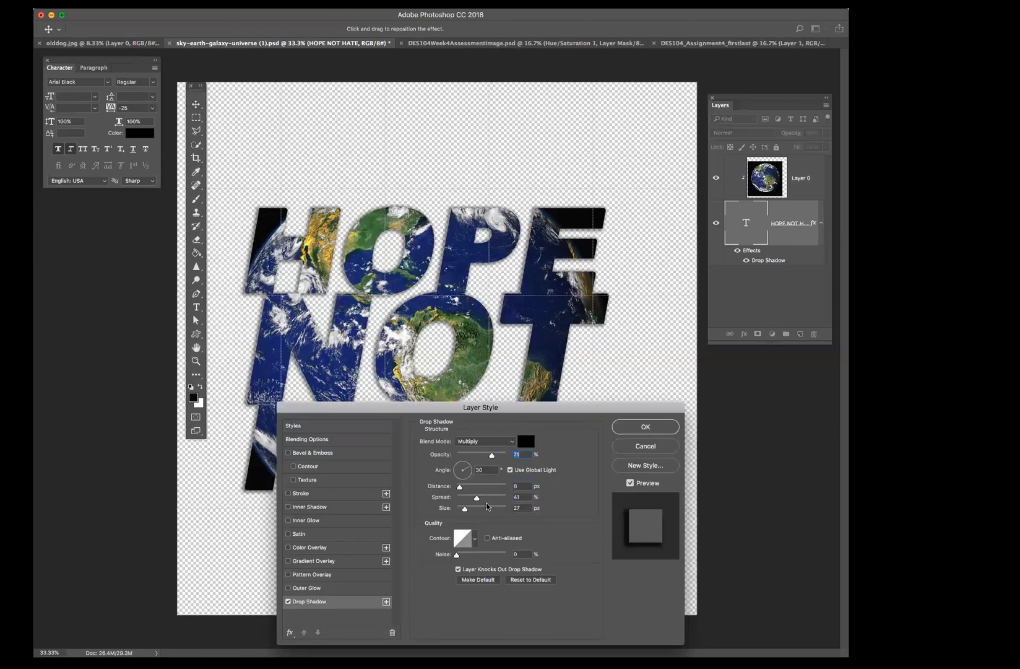
left_click(527, 442)
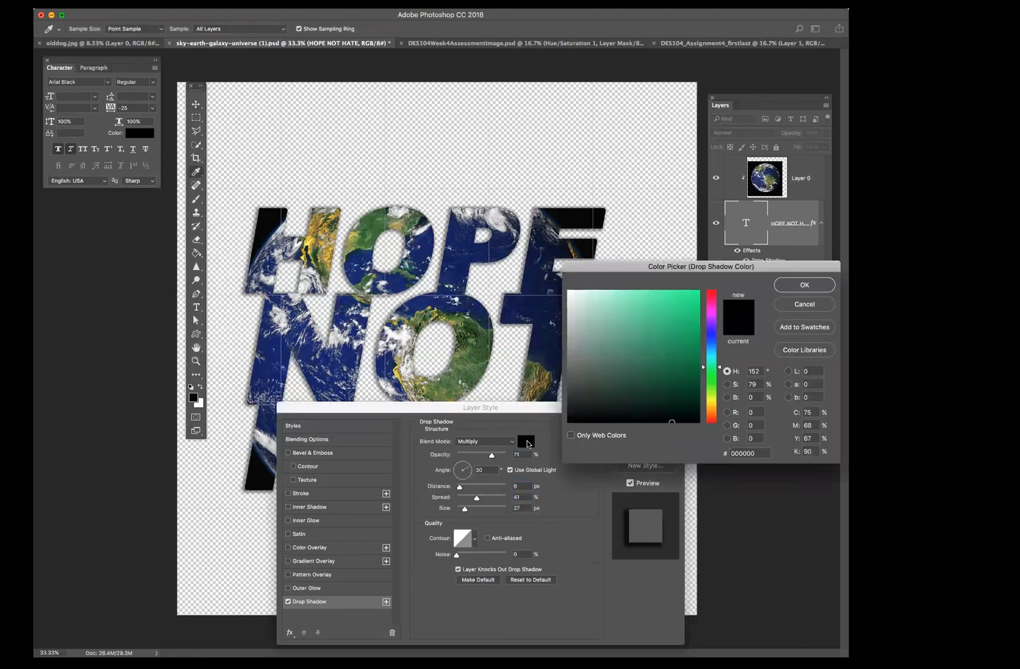
mouse_move(603, 319)
left_mouse_down()
mouse_move(667, 307)
mouse_move(638, 399)
mouse_move(694, 423)
left_mouse_up()
left_click(811, 286)
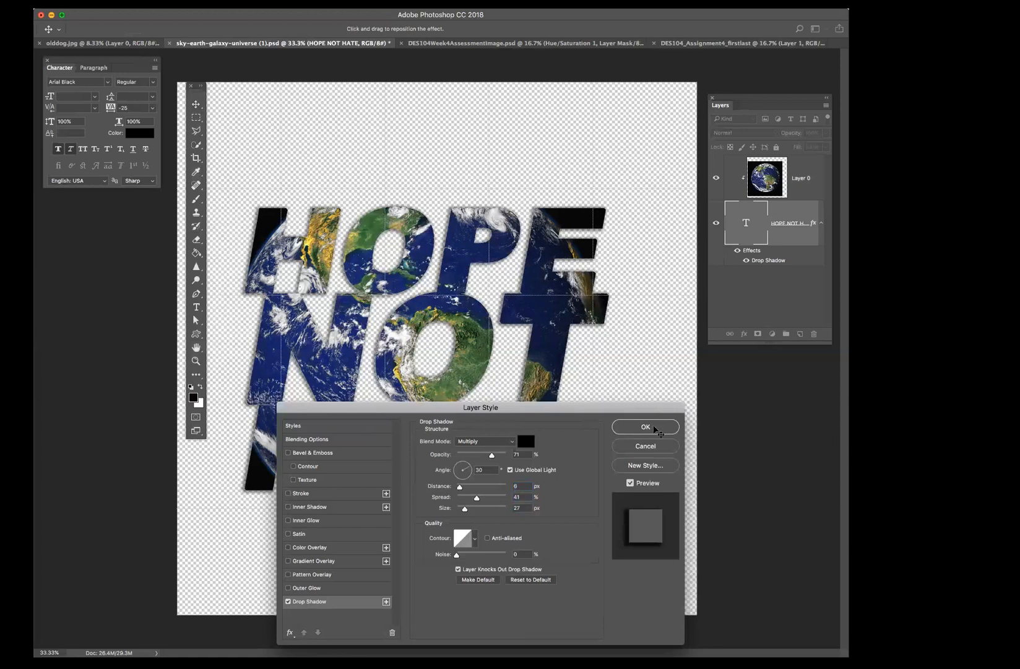
left_click(648, 427)
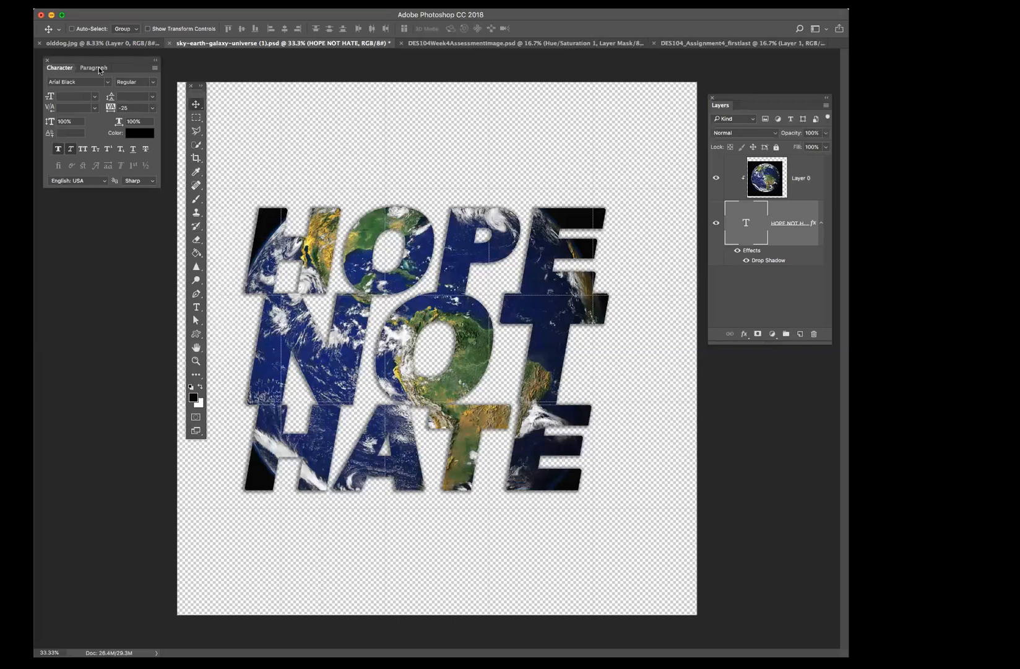
Step: Switch to olddog.jpg, shift the dog photo slightly up and right, and delete the heart shape layer
left_click(92, 44)
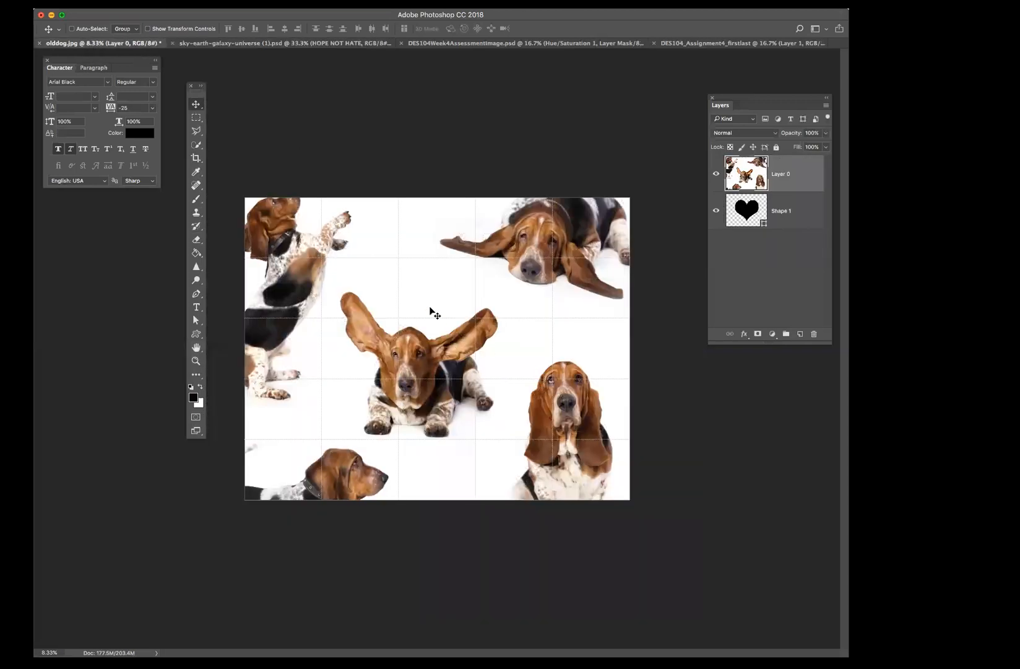
left_click_drag(433, 351, 446, 323)
key("Tab")
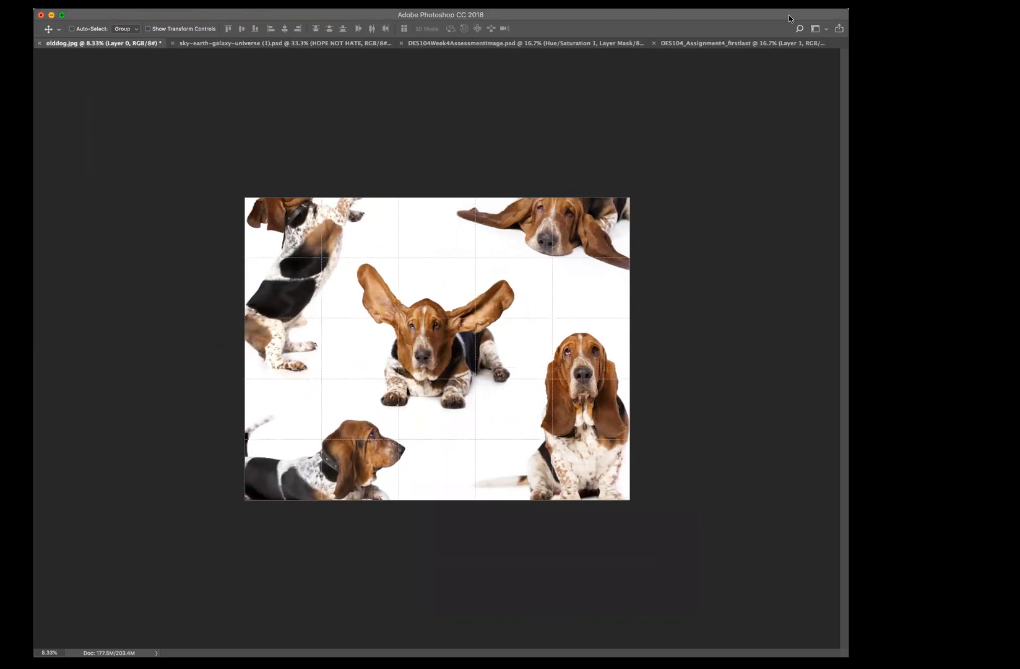
key("Tab")
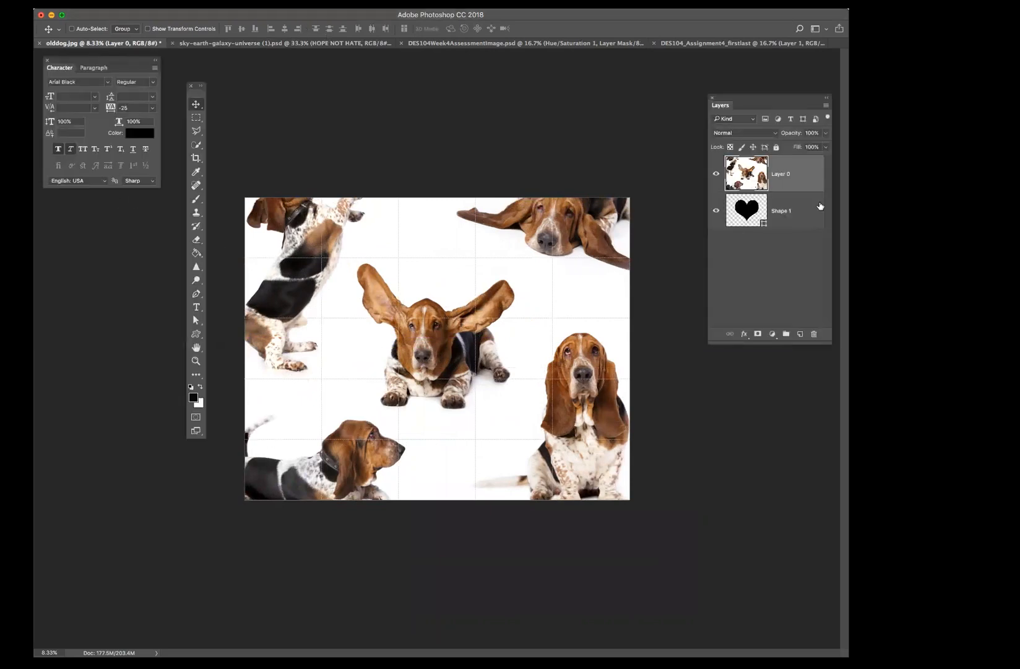
left_click(812, 208)
left_click_drag(812, 209, 814, 334)
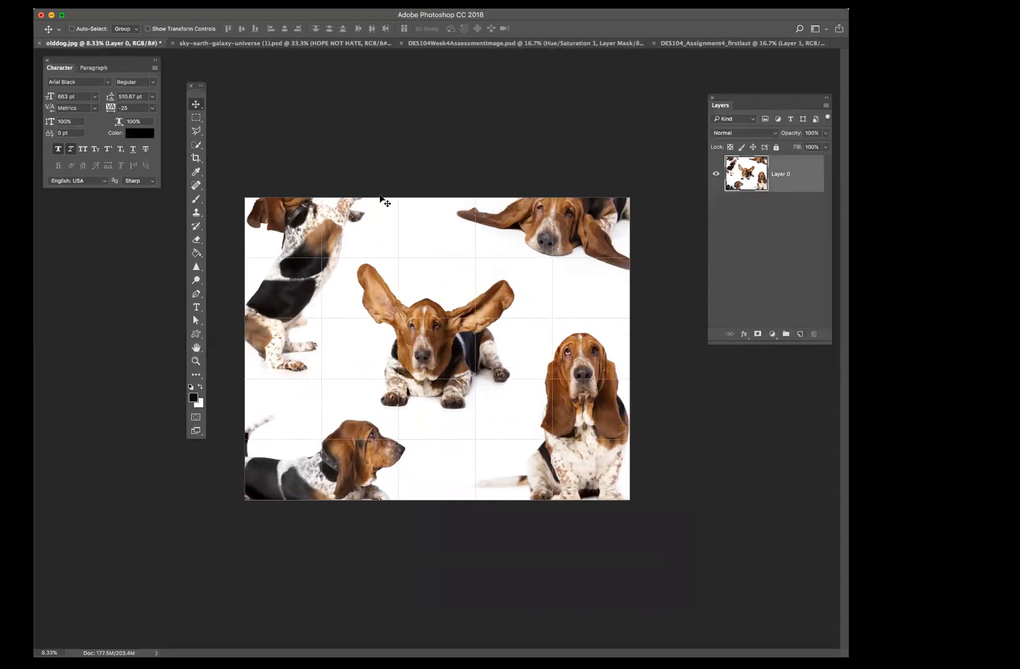
Step: Draw a black blob custom shape over the dog photo, about 9200 px wide and 7950 px high
left_click(196, 334)
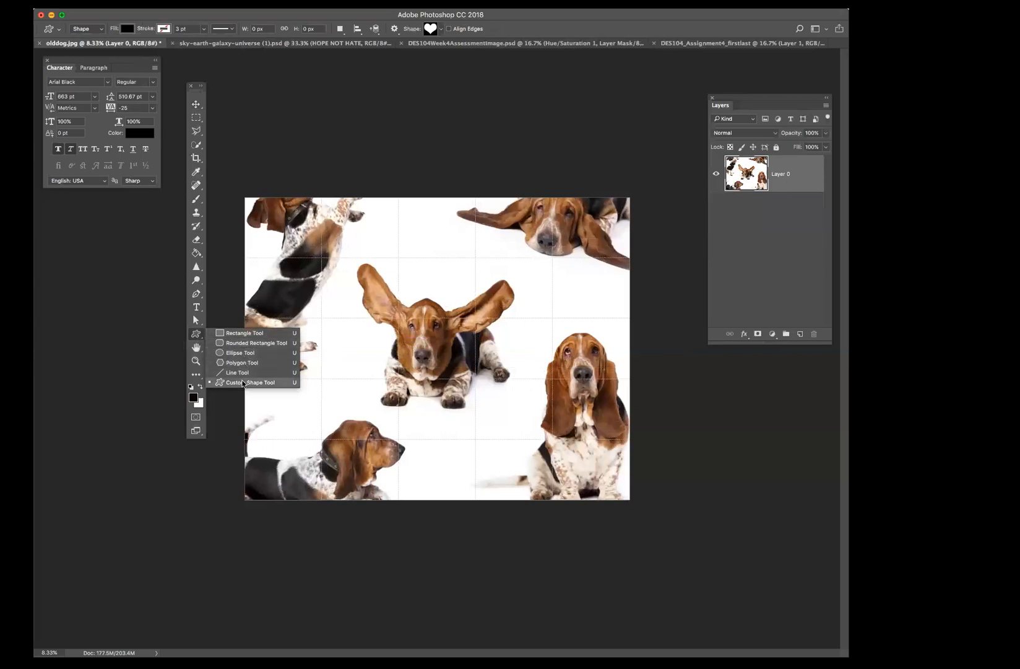
left_click(243, 383)
left_click_drag(445, 13, 447, 22)
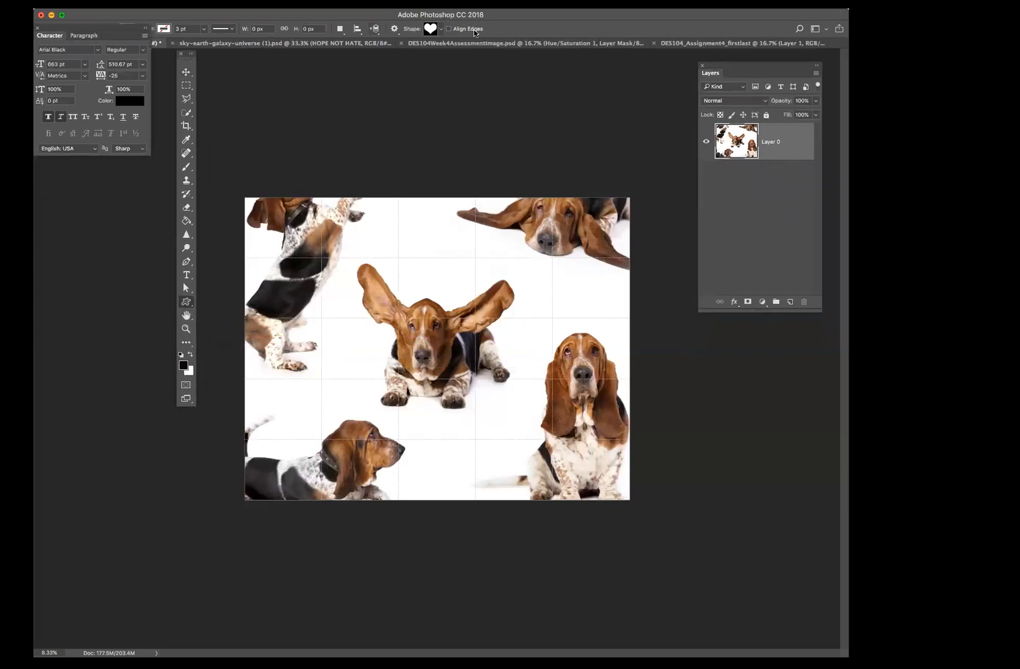
left_click(440, 29)
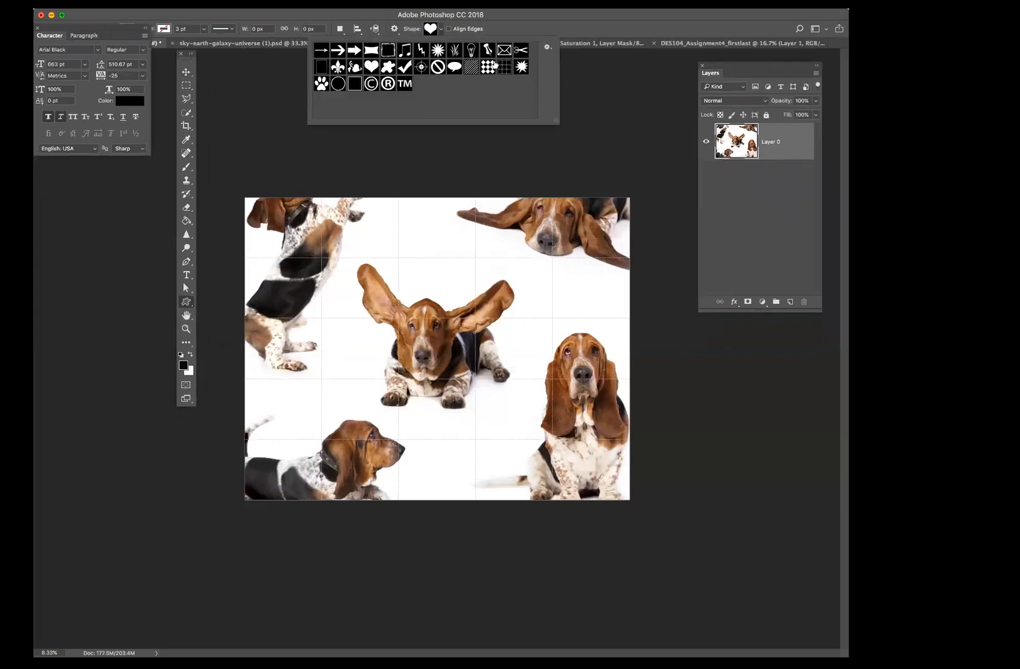
left_click(388, 68)
left_click_drag(294, 222, 774, 575)
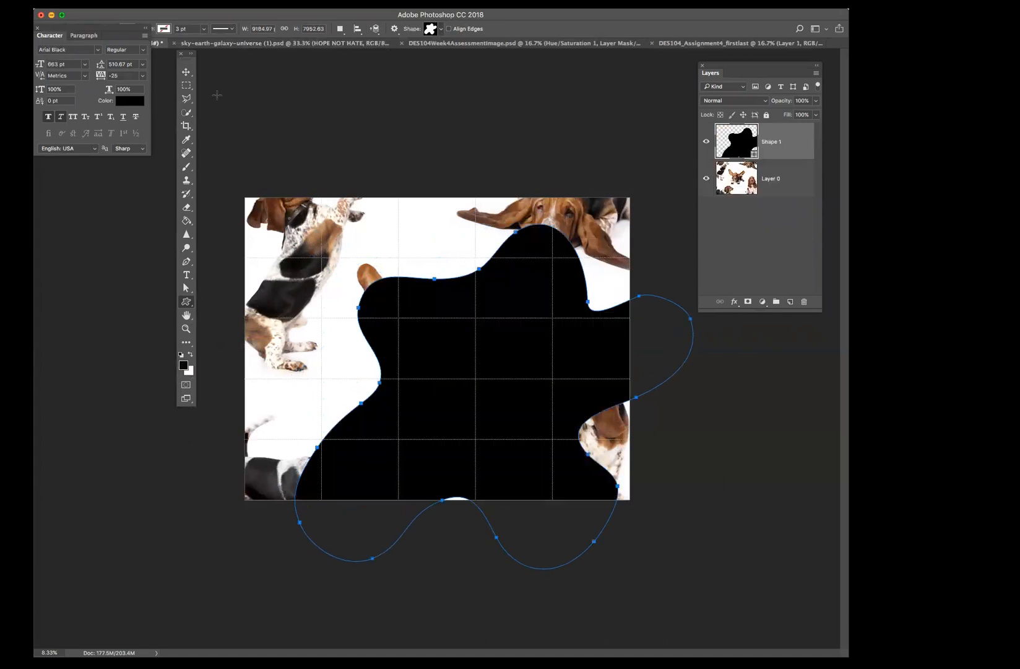
Step: Scale the blob shape to 82.29% and centre it over the dog photo within the canvas
left_click(185, 72)
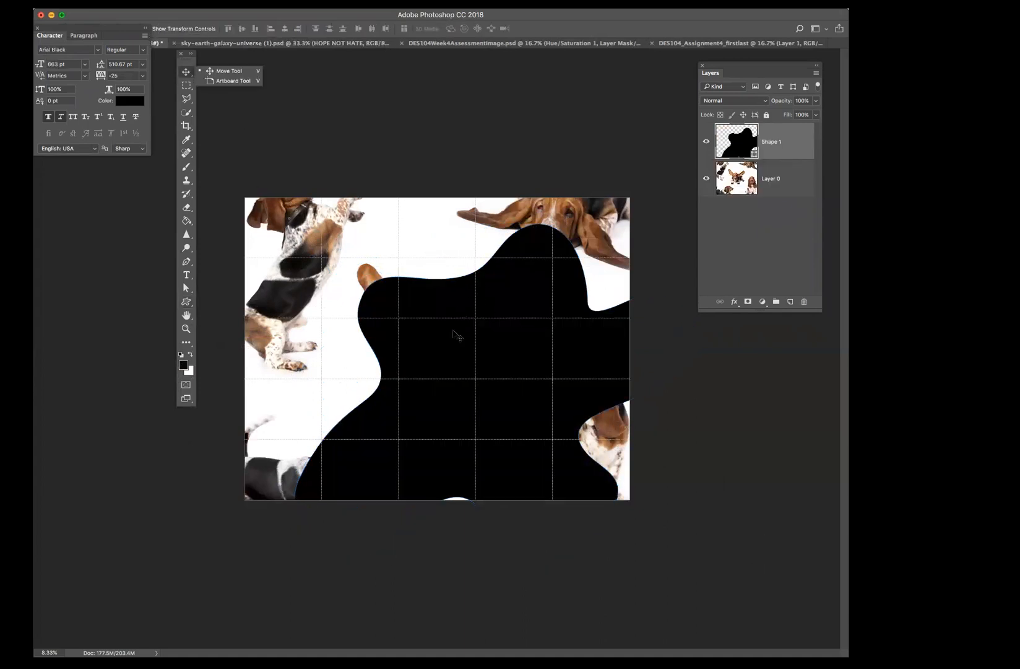
left_click_drag(421, 296, 369, 248)
left_click(153, 2)
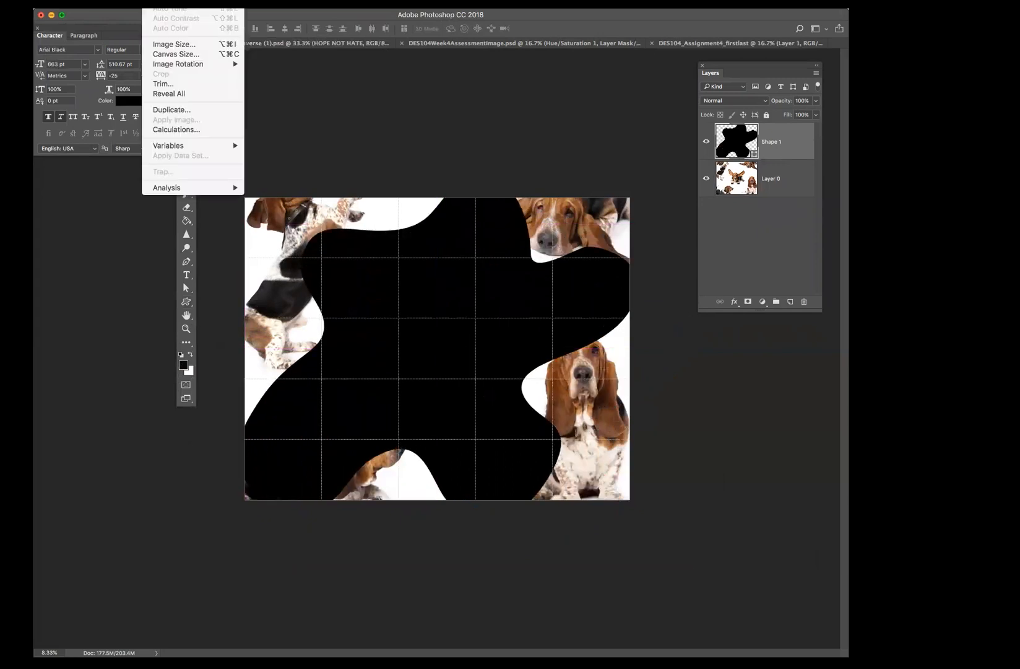
mouse_move(130, 2)
mouse_move(160, 197)
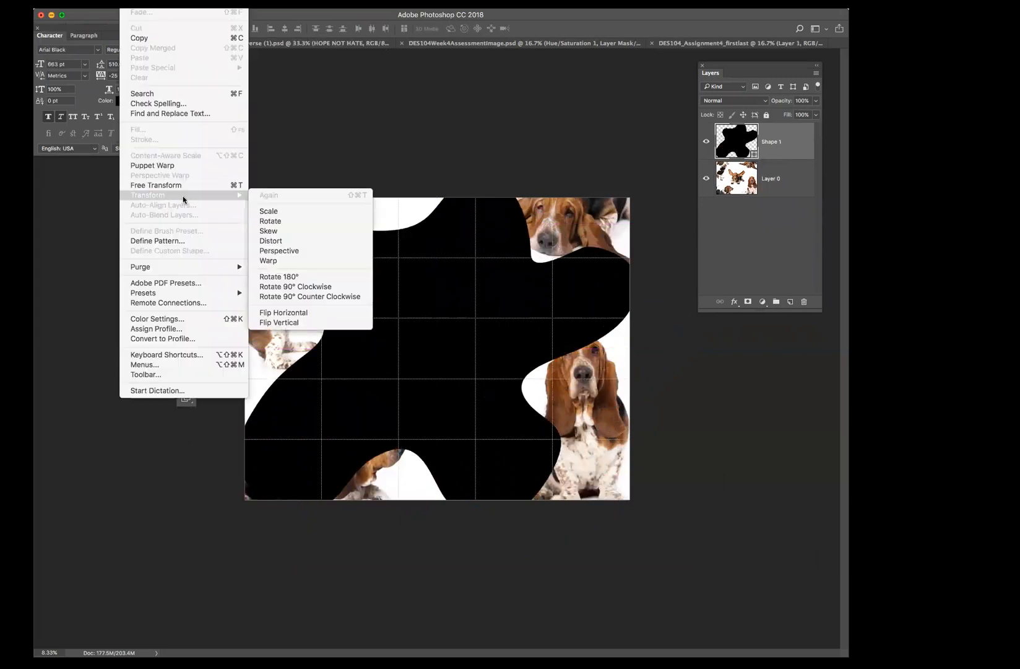
left_click(309, 212)
left_click_drag(638, 176, 565, 237)
left_click_drag(385, 382, 417, 348)
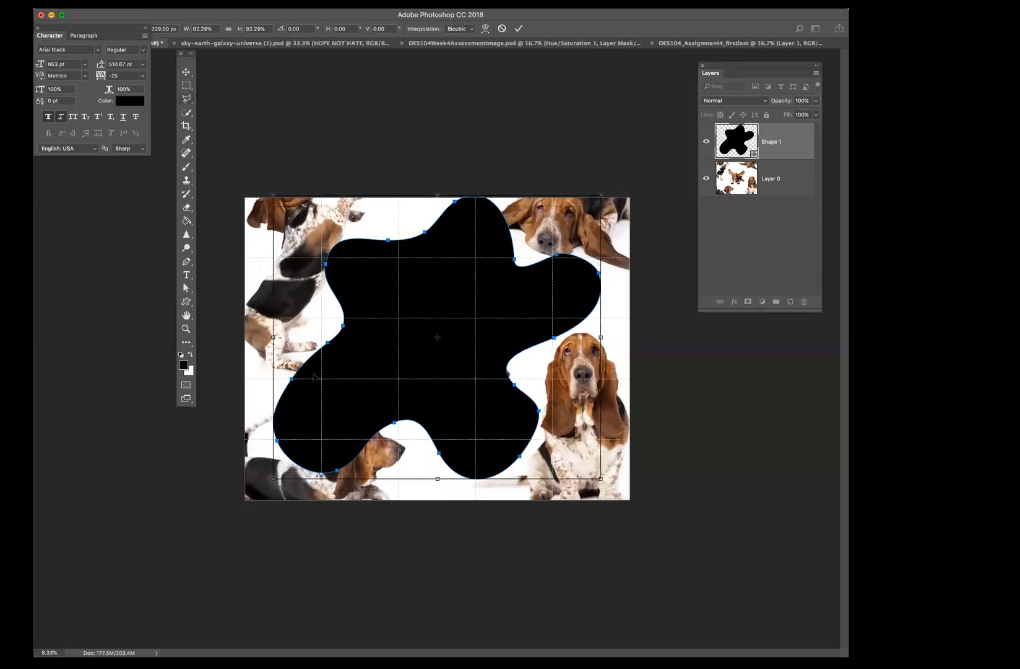
key("Return")
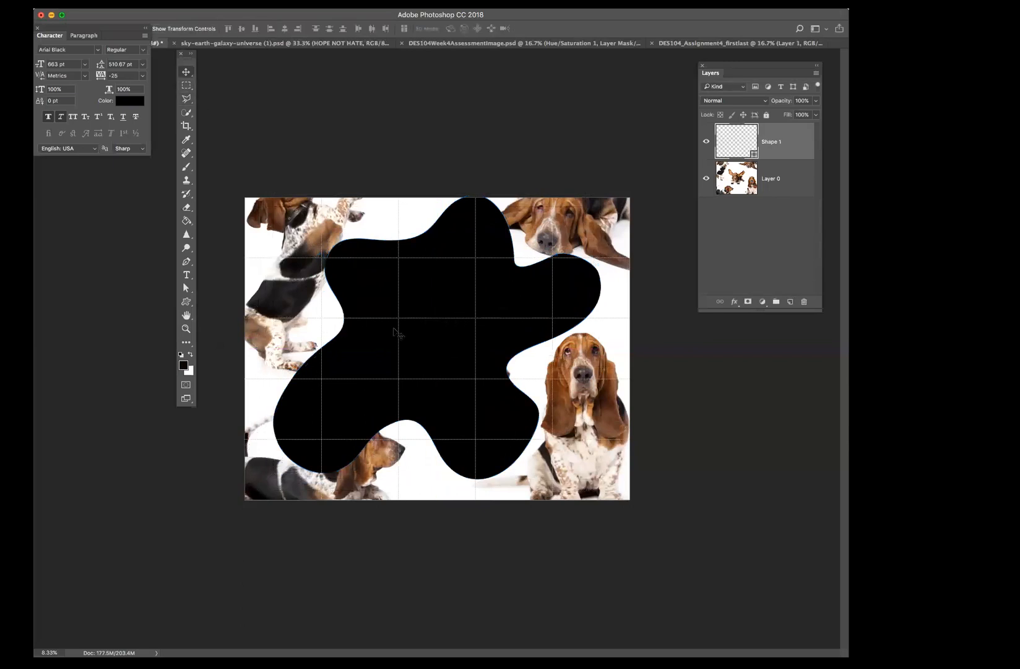
mouse_move(465, 338)
left_mouse_down()
mouse_move(474, 341)
mouse_move(455, 375)
mouse_move(477, 343)
left_mouse_up()
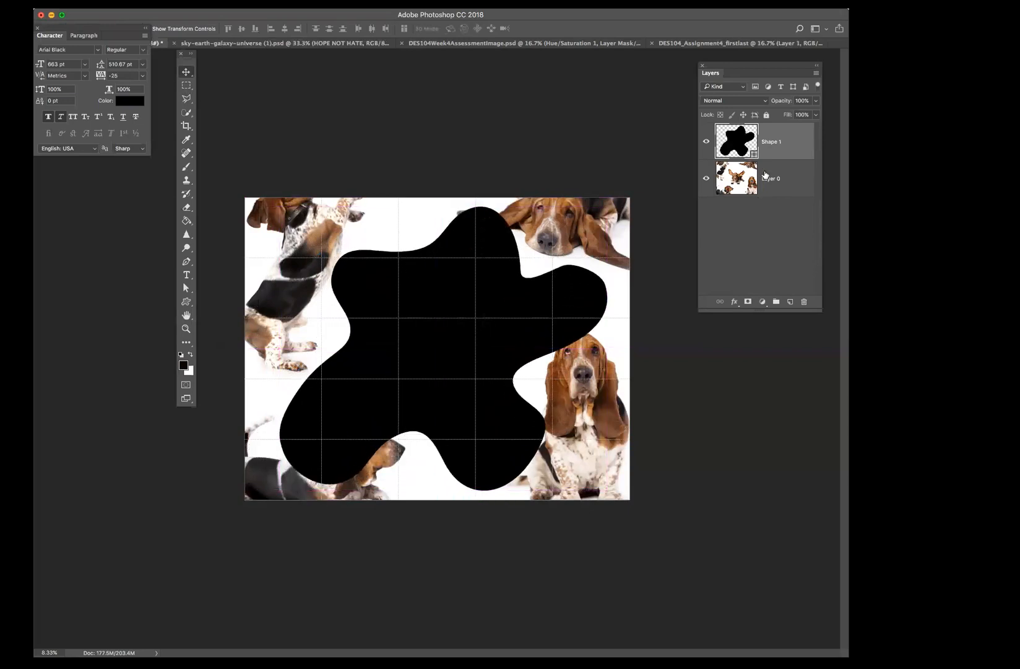
left_click_drag(544, 303, 536, 299)
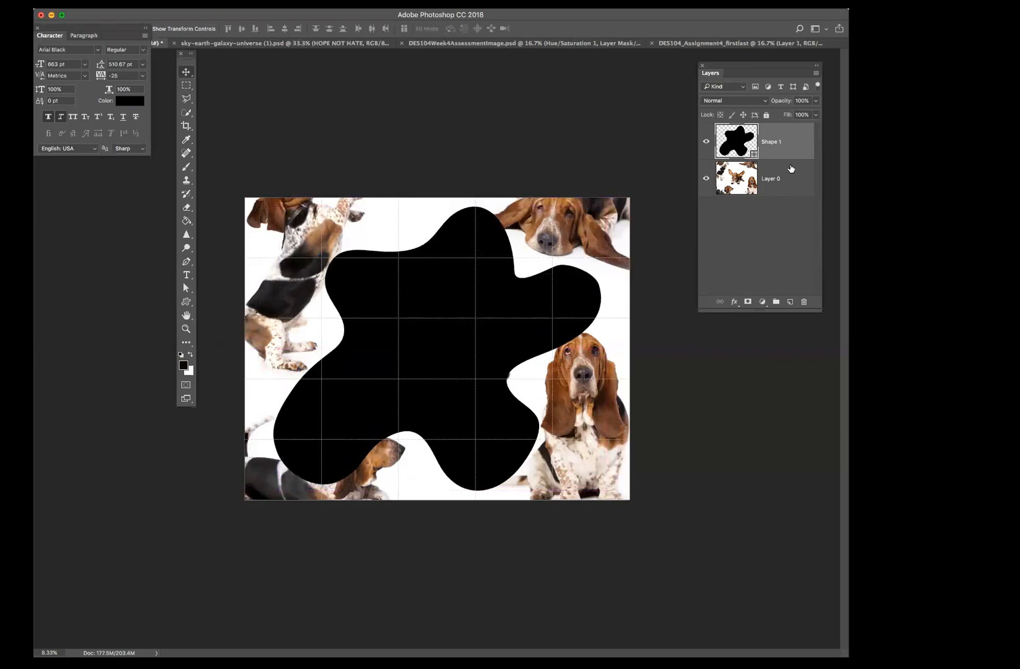
Step: Place Layer 0 above the blob as its clipping mask content, and shift the photo up and left within the shape
left_click_drag(784, 179, 782, 140)
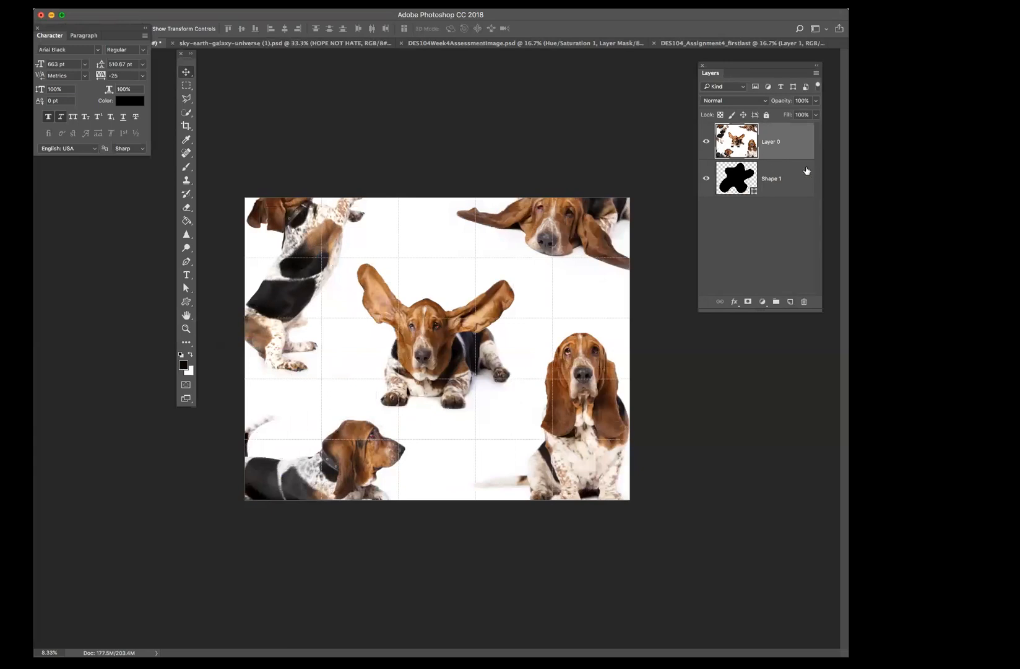
left_click(778, 158, "alt")
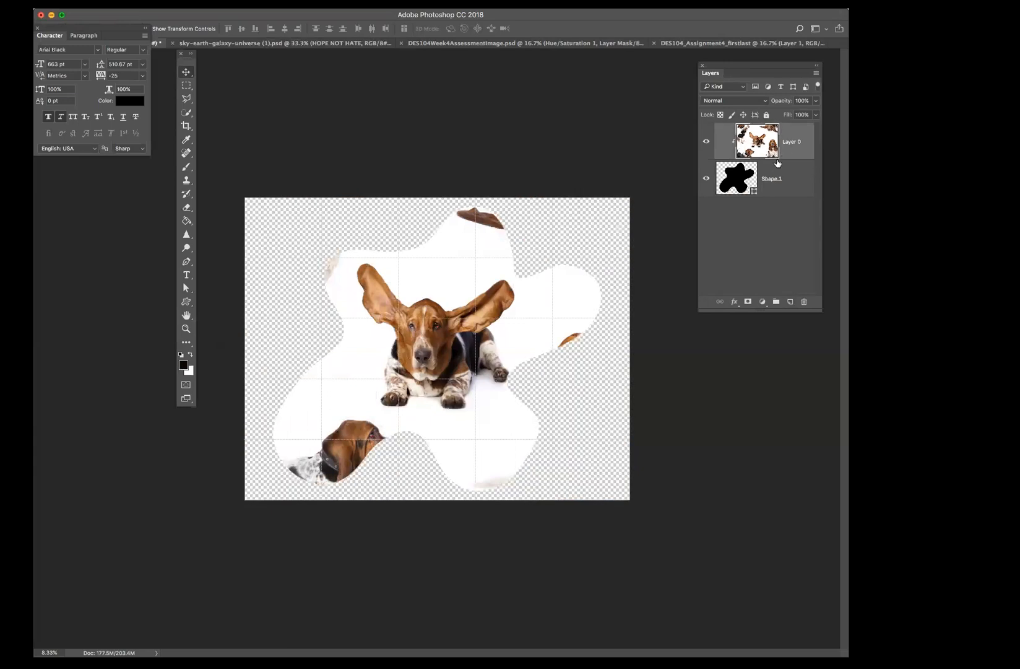
left_click_drag(399, 324, 389, 286)
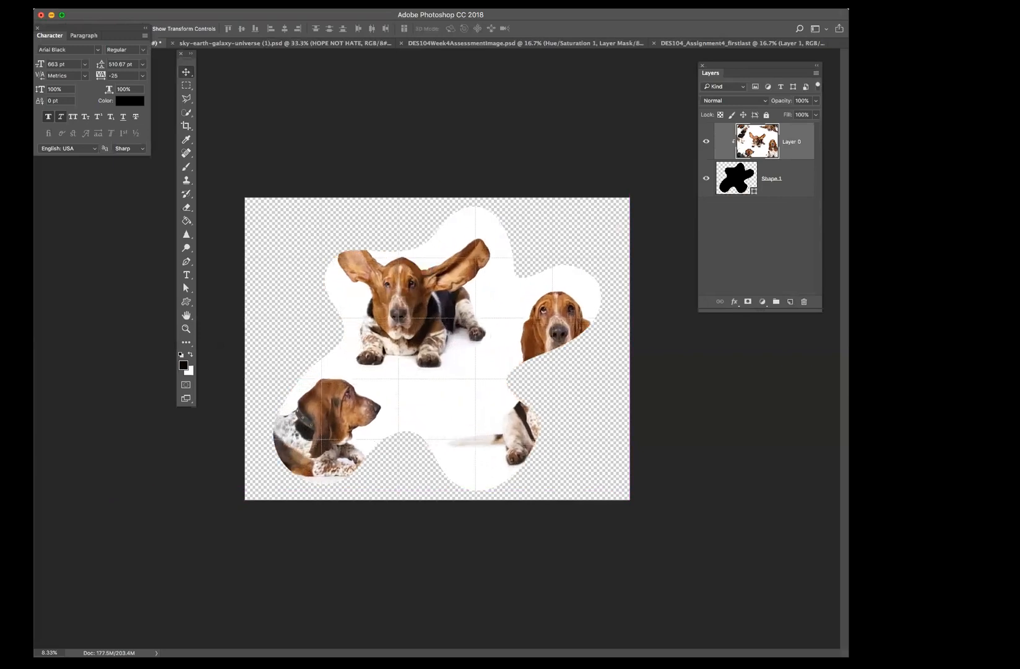
left_click(132, 3)
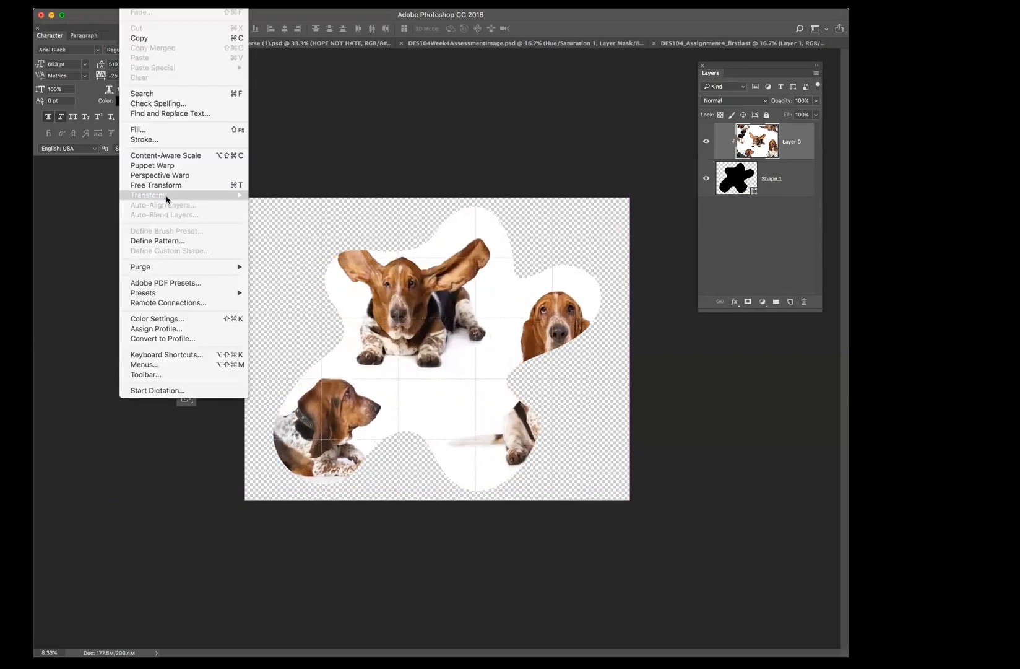
mouse_move(166, 197)
left_click(269, 211)
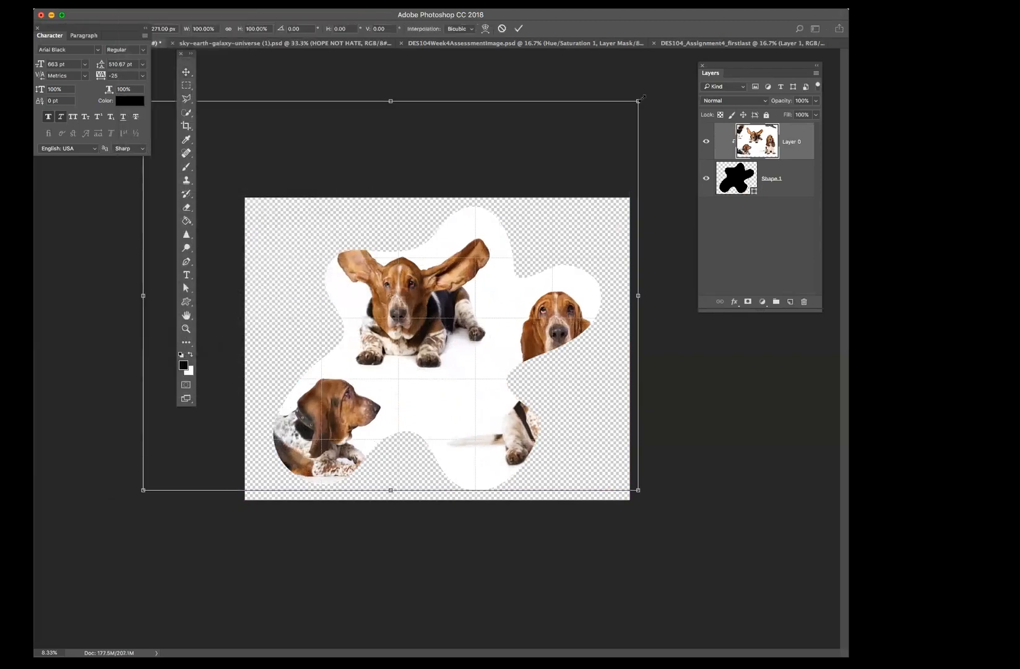
left_click(133, 4)
left_click(175, 187)
left_click_drag(647, 94, 627, 100)
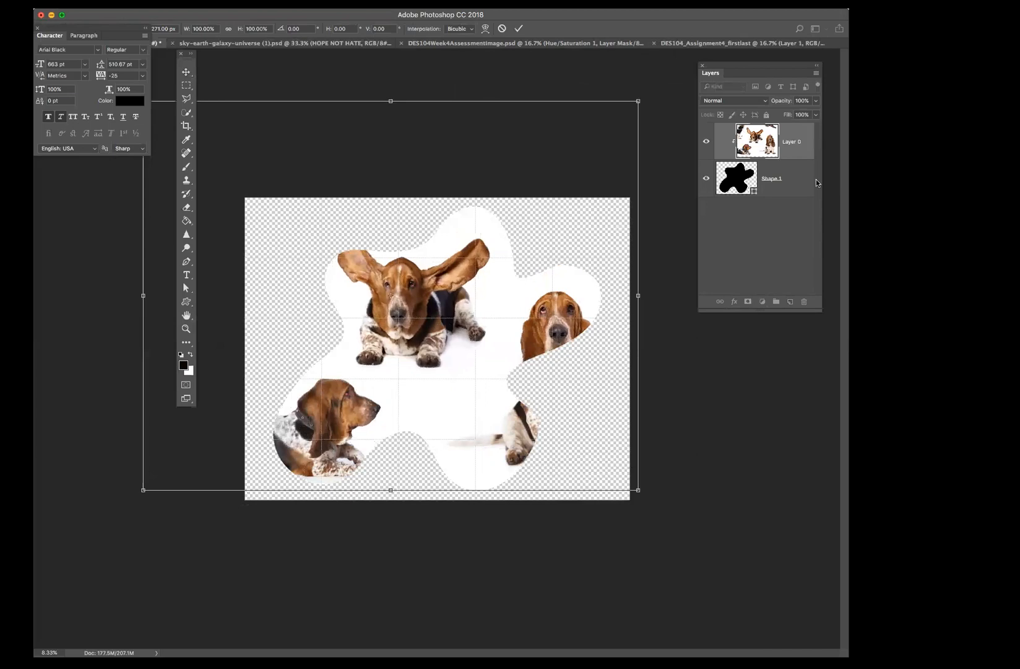
key("super+s")
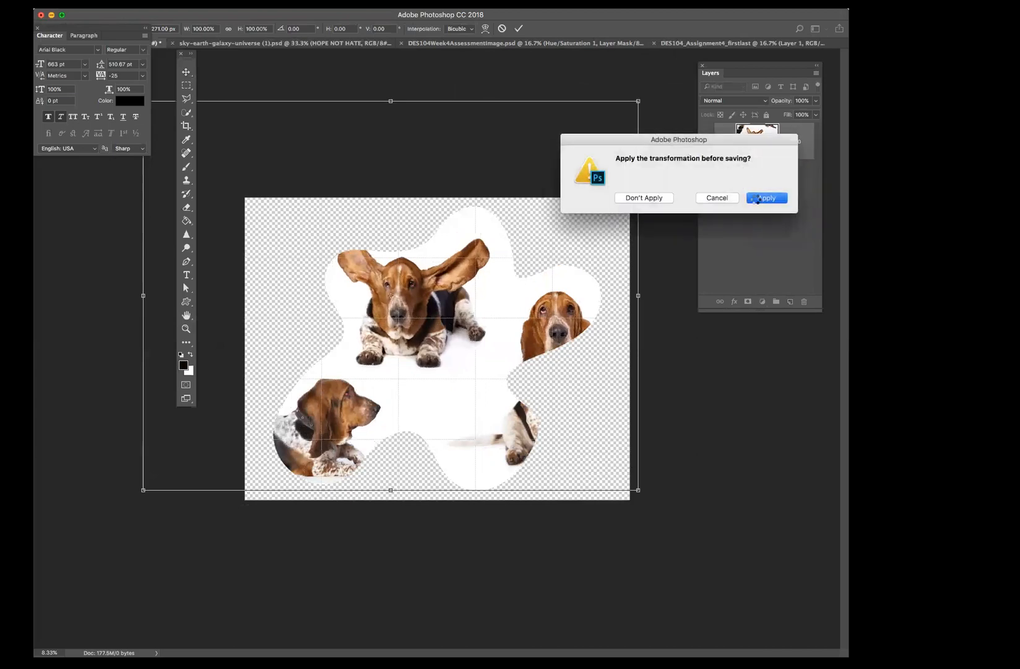
left_click(757, 198)
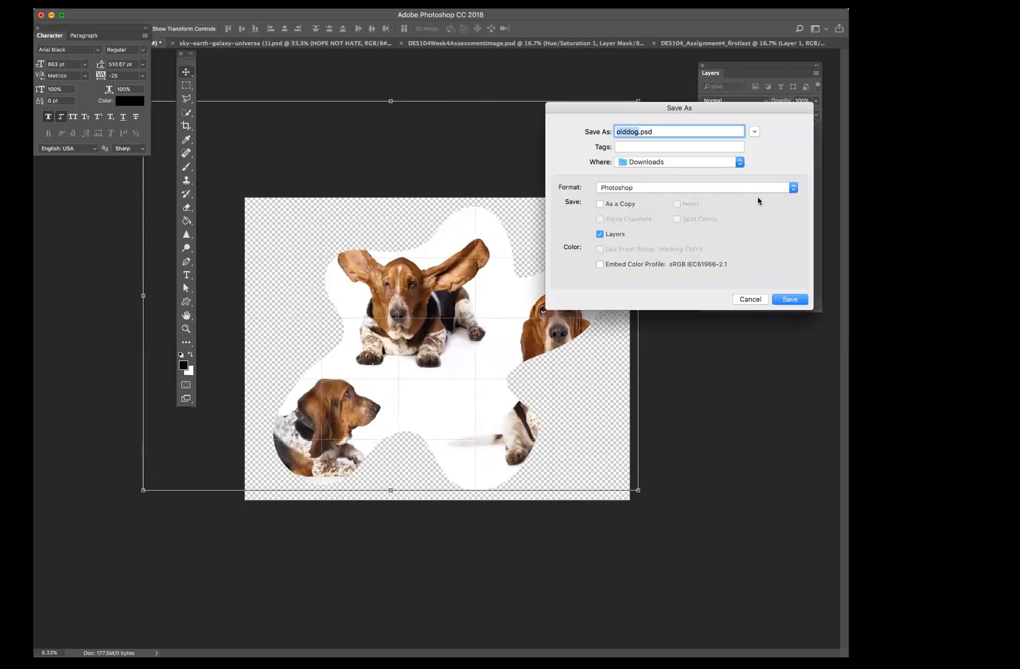
left_click(749, 301)
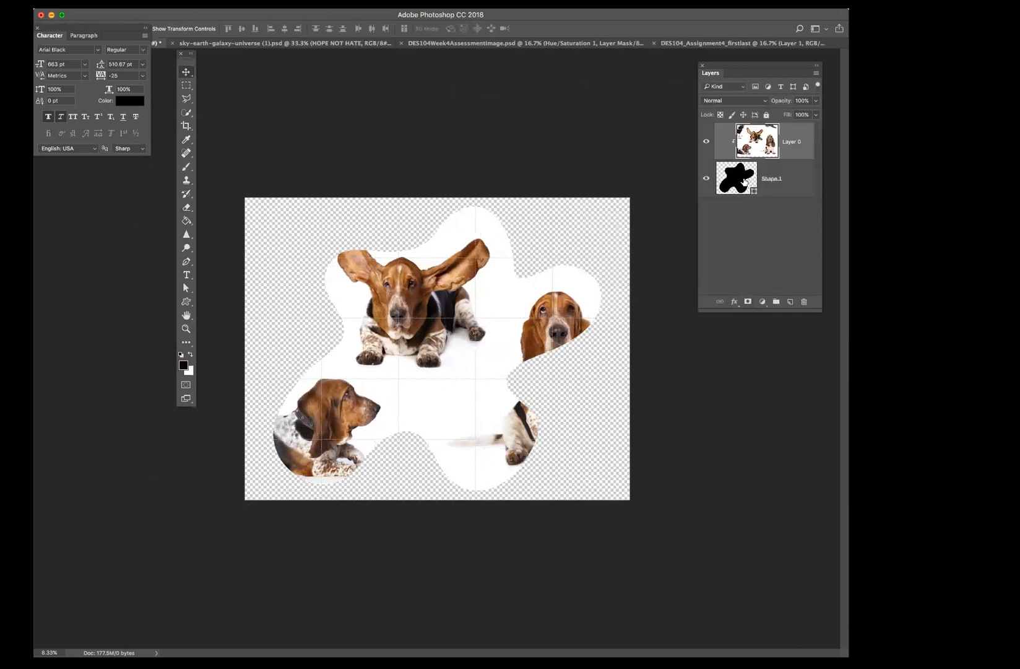
Step: Free-transform the Shape 1 blob to 103.78% width and 86.14% height, keeping the centre dog framed
left_click(745, 180)
left_click(127, 2)
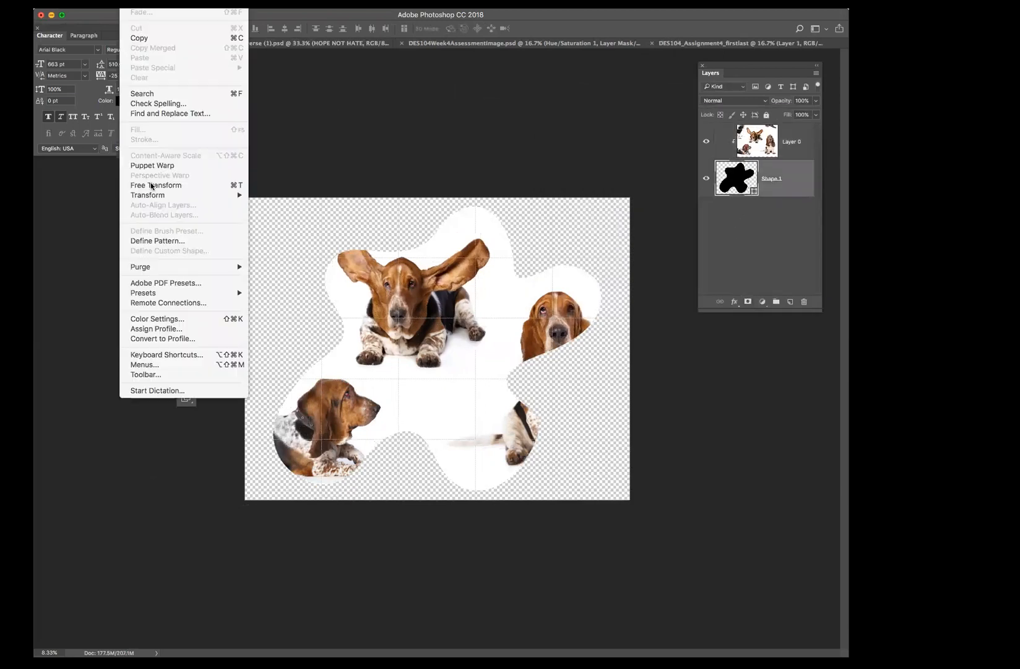
left_click(159, 186)
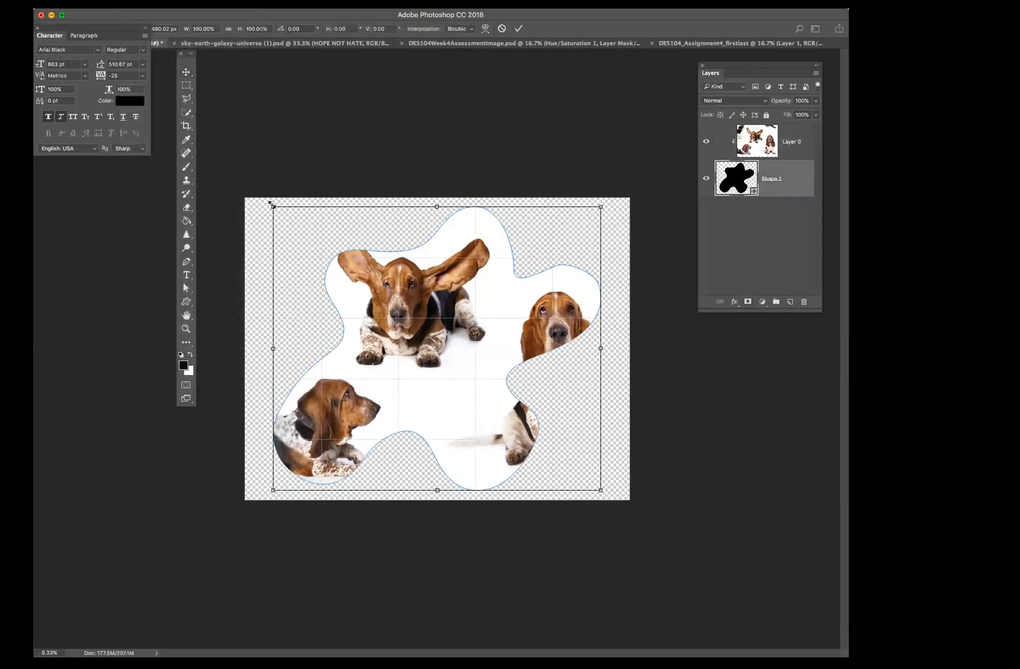
left_click_drag(268, 202, 252, 161)
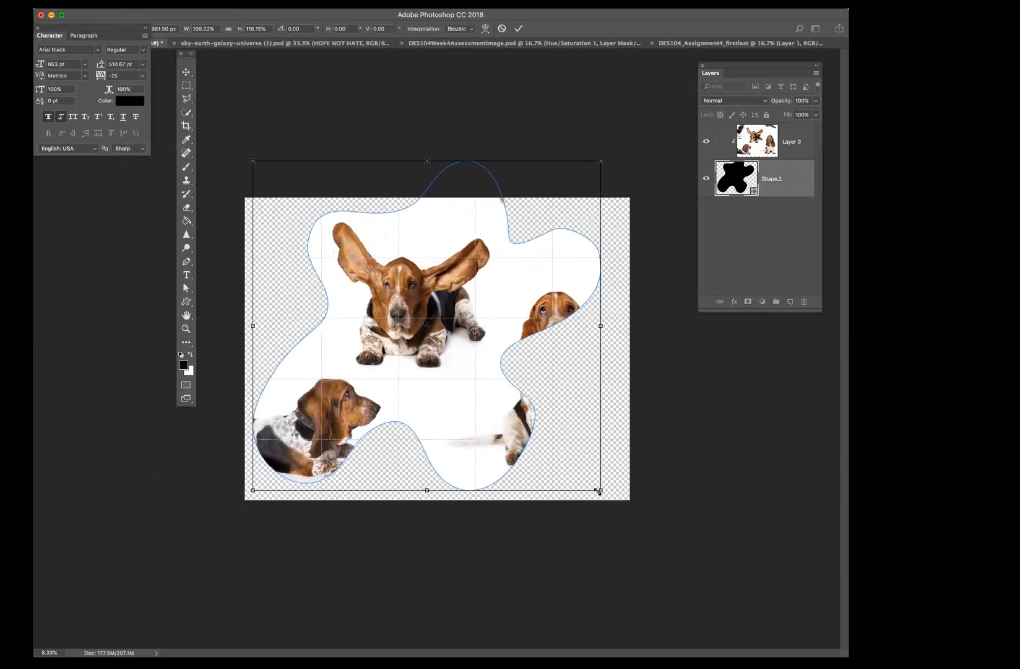
left_click_drag(587, 493, 594, 499)
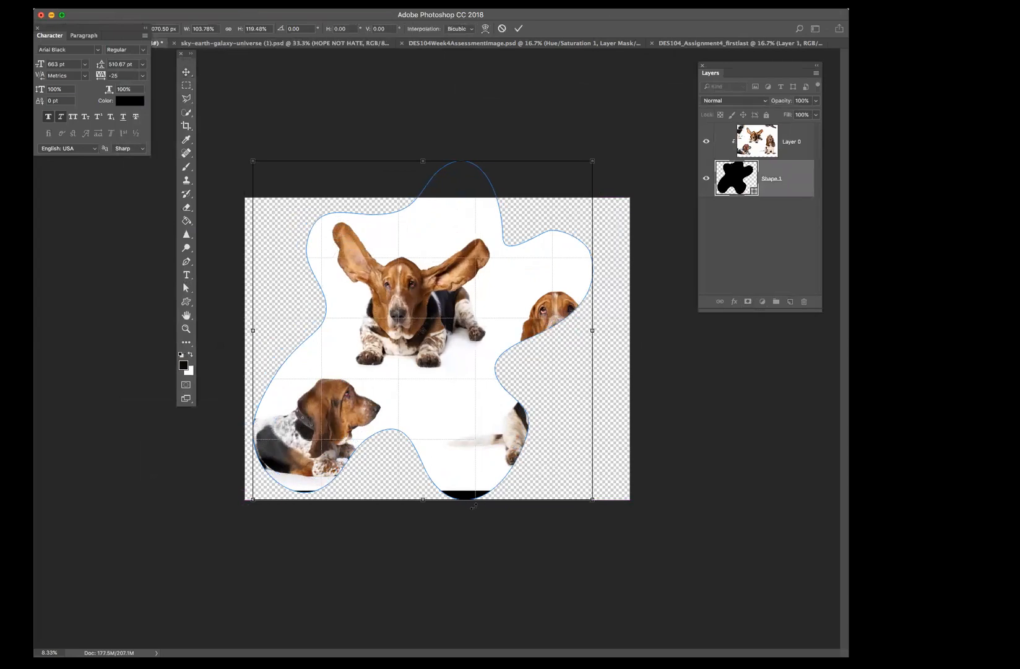
left_click_drag(422, 499, 429, 490)
left_click_drag(464, 319, 459, 320)
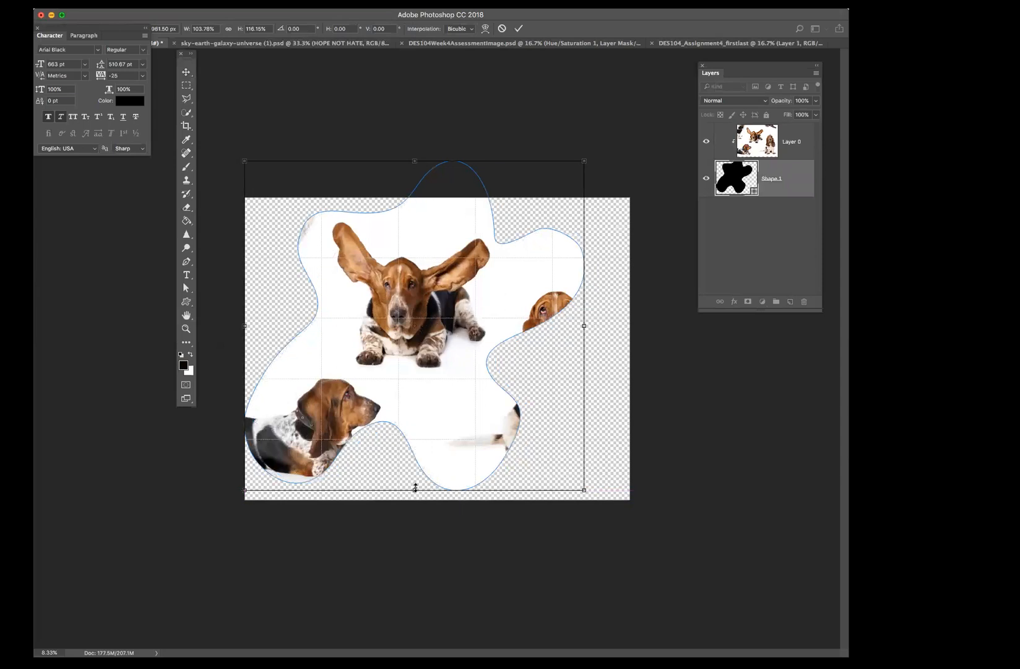
left_click_drag(414, 492, 365, 384)
Step: Rotate the blob shape to -129° and reposition it to frame the centre dog and the sitting dog
left_click_drag(297, 310, 314, 321)
left_click_drag(607, 171, 329, 265)
left_click_drag(427, 283, 433, 285)
Step: Apply the blob's transformation and save the layered file with Maximize Compatibility on
key("super+s")
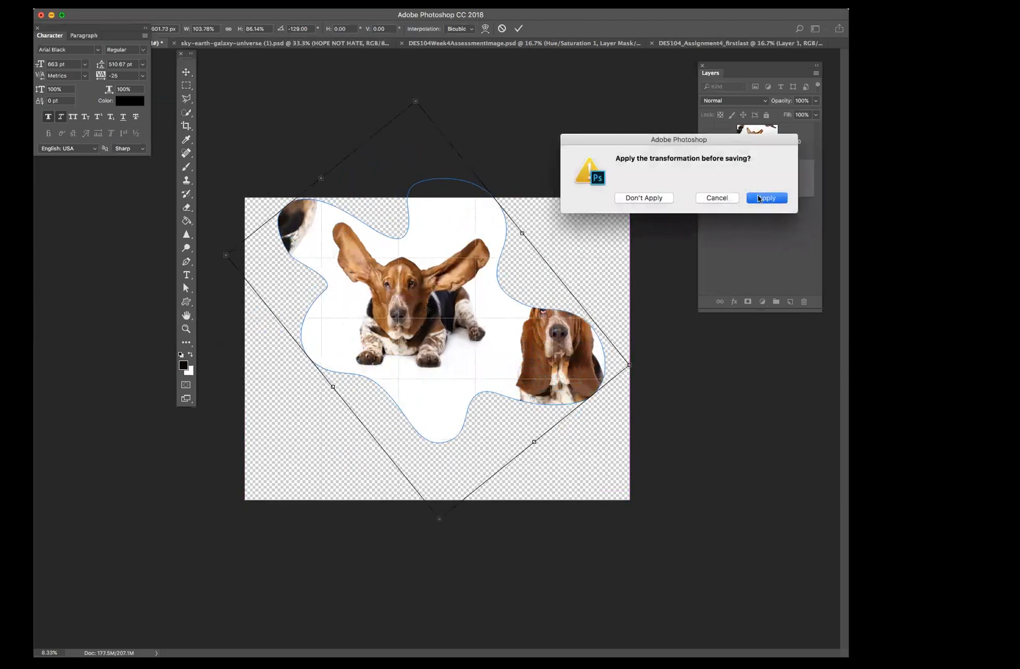
left_click(758, 197)
left_click(790, 299)
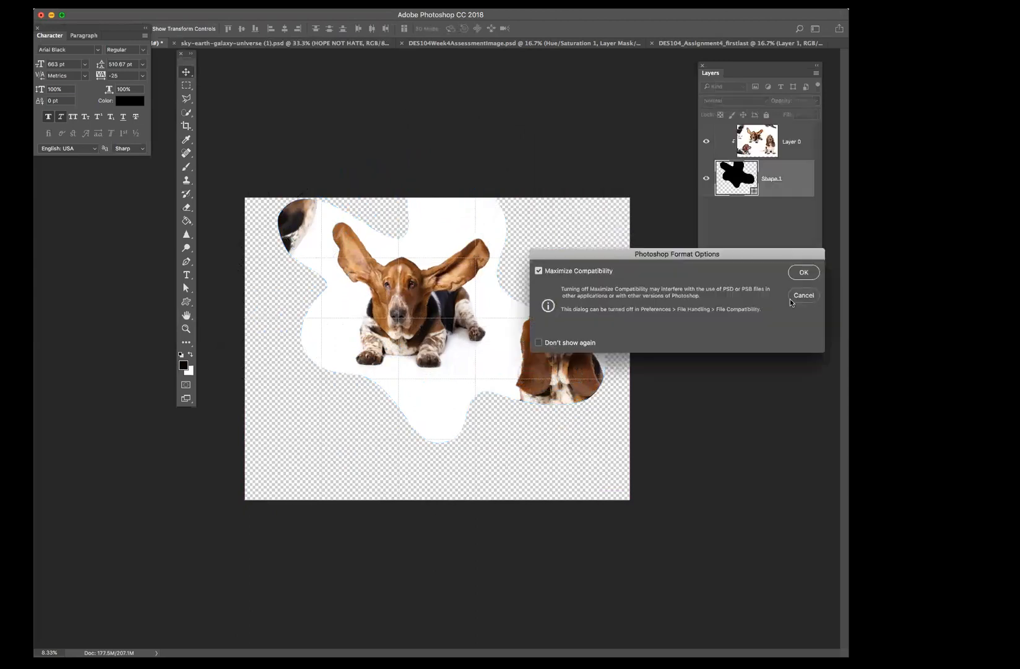
left_click(805, 272)
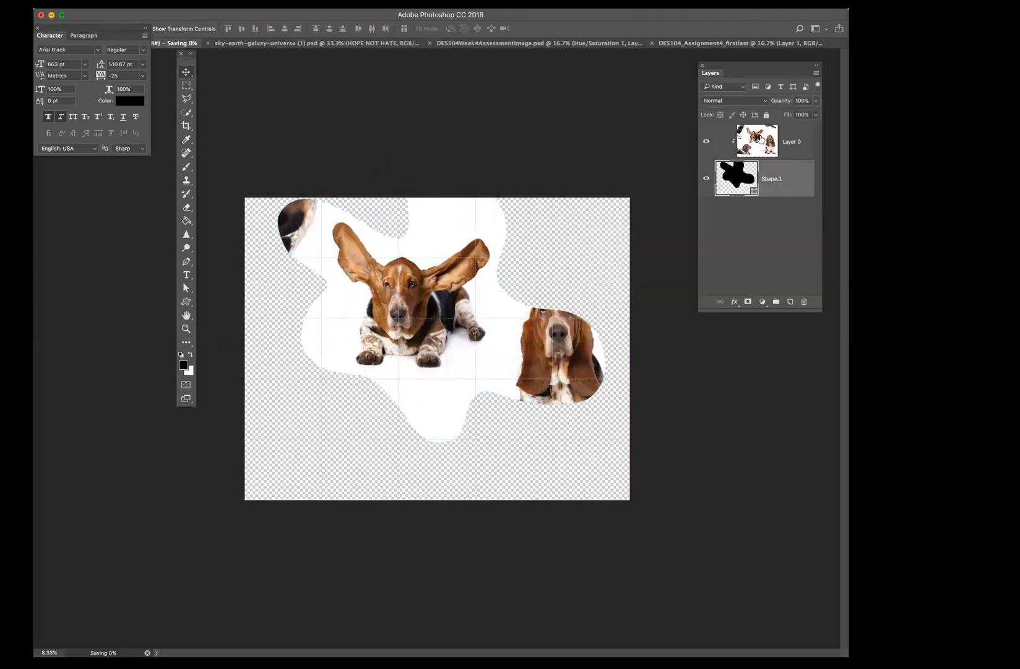
Step: Add a layer mask to the clipped Layer 0, invert it to black, and invert it back to white
left_click(762, 140)
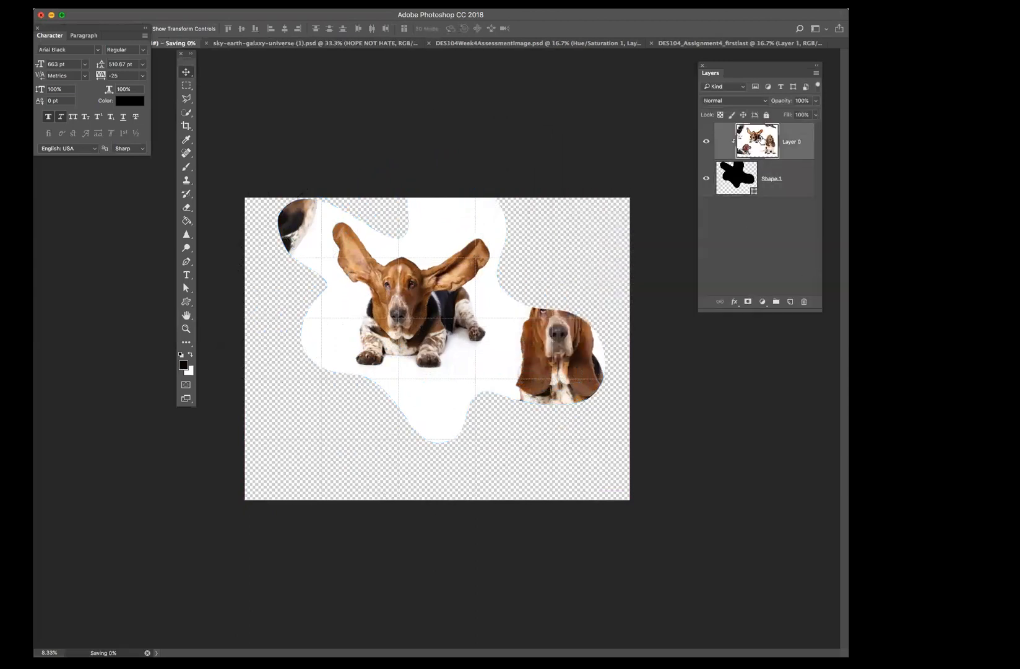
right_click(761, 140)
left_click(741, 273)
left_click(747, 302)
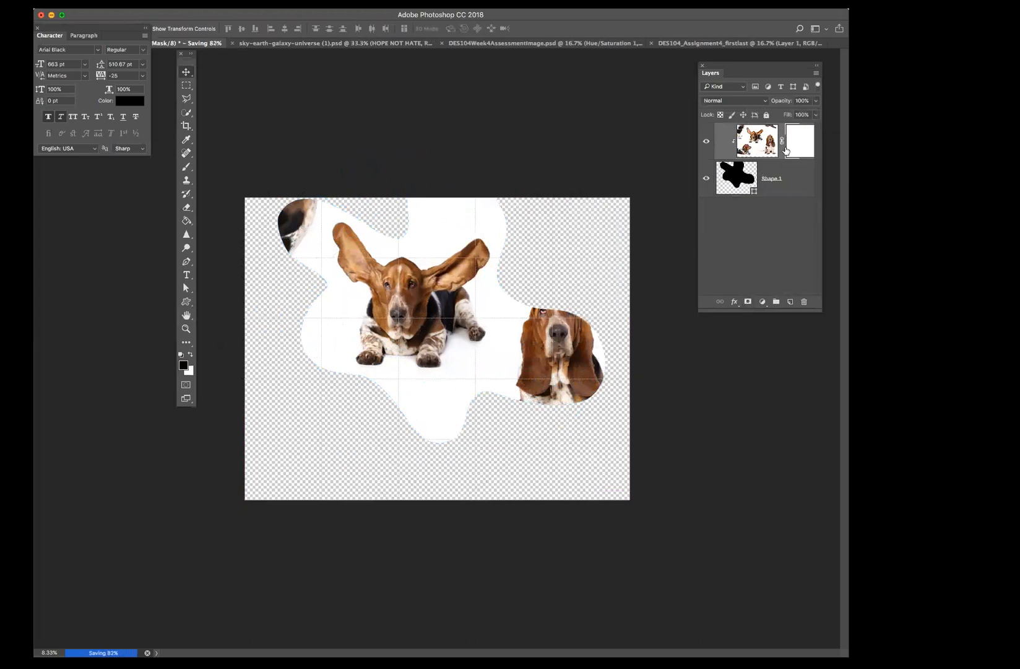
key("super+i")
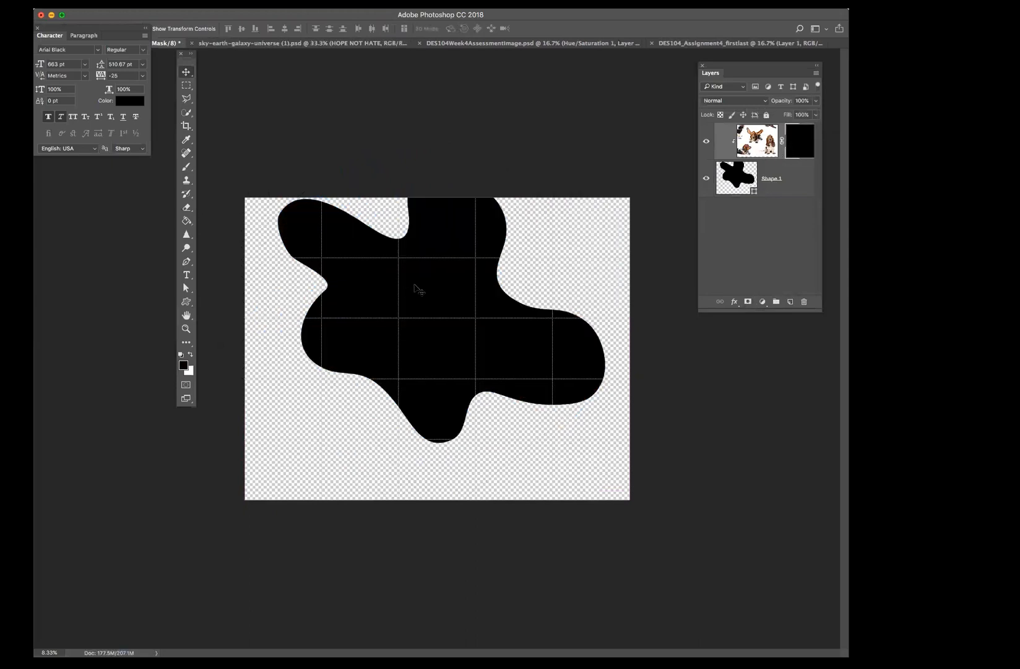
key("super+i")
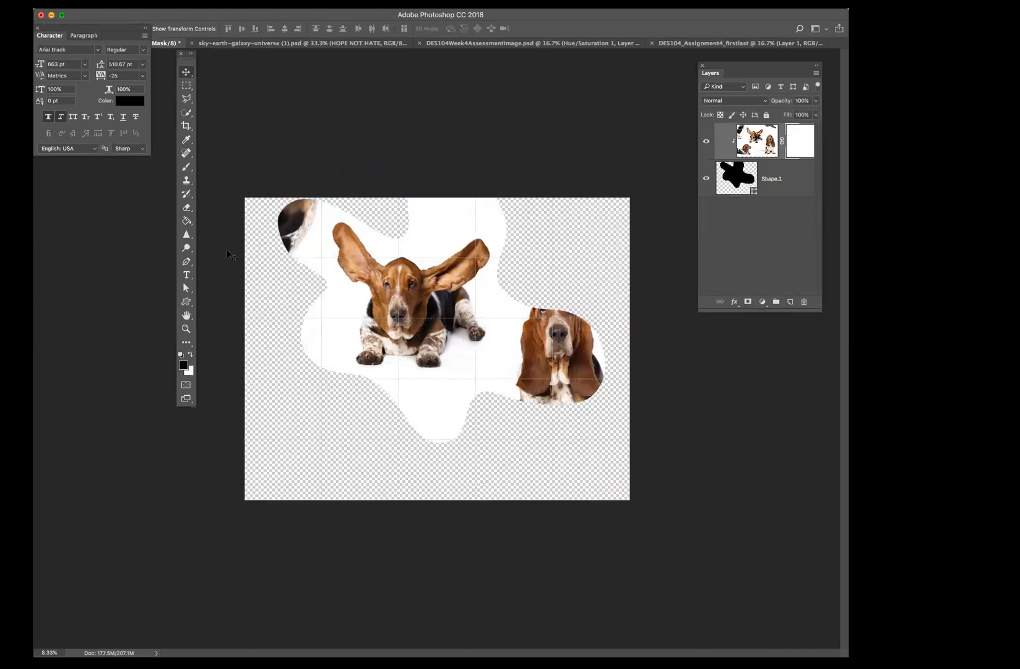
Step: Undo the mask inversions and the layer mask added to Layer 0
left_click(186, 167)
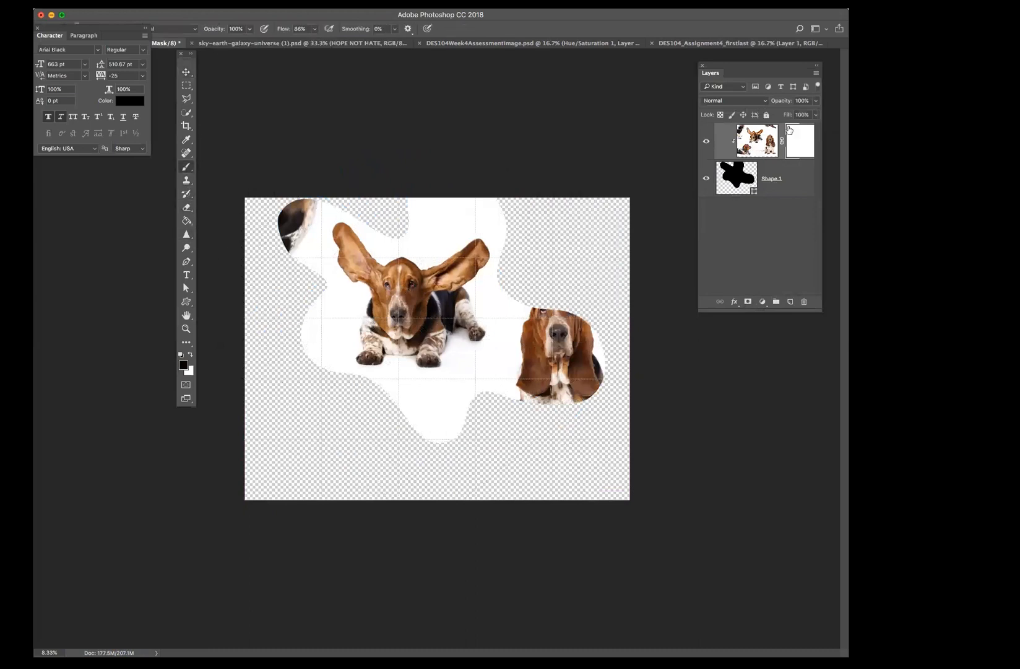
left_click(755, 149)
key("super+z")
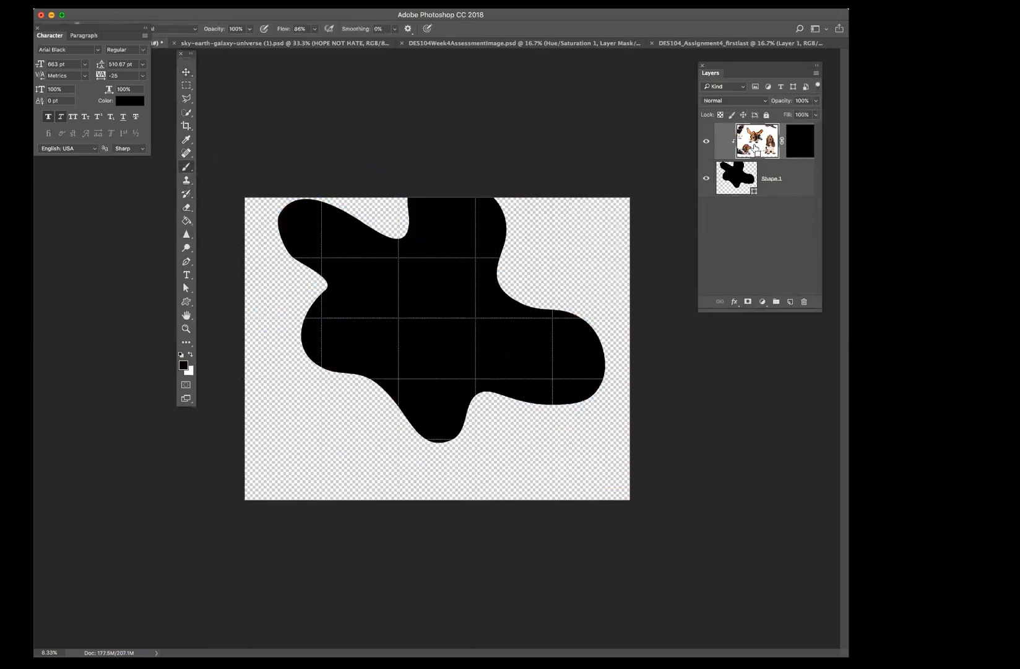
key("super+shift+z")
key("super+shift+z")
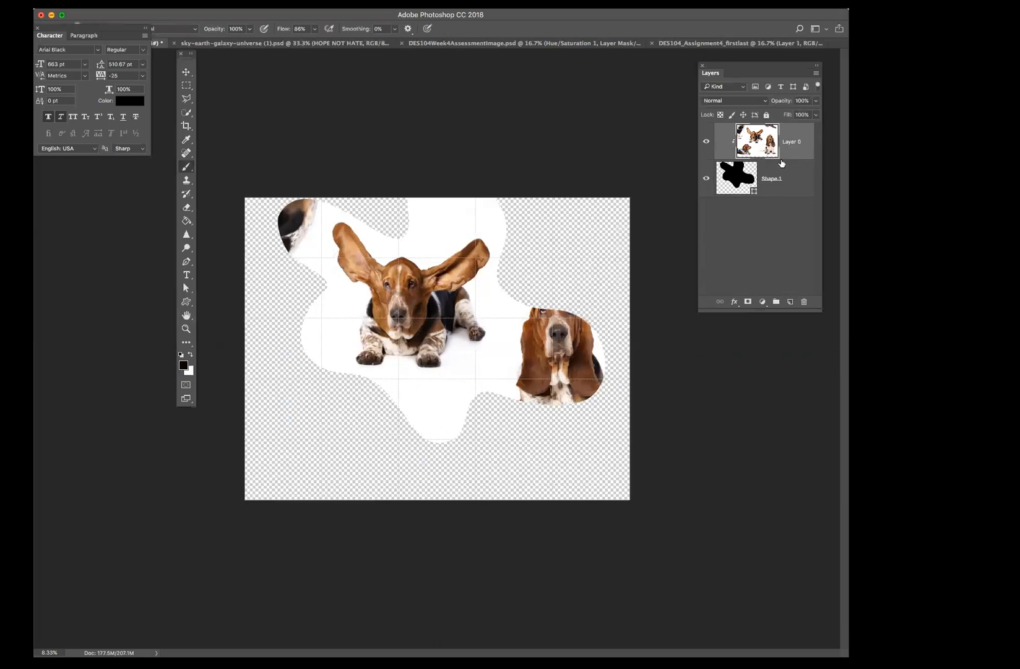
Step: Shift the clipped photo slightly within the blob, and step back through the history until Shape 1 lies unclipped above Layer 0
left_click(186, 72)
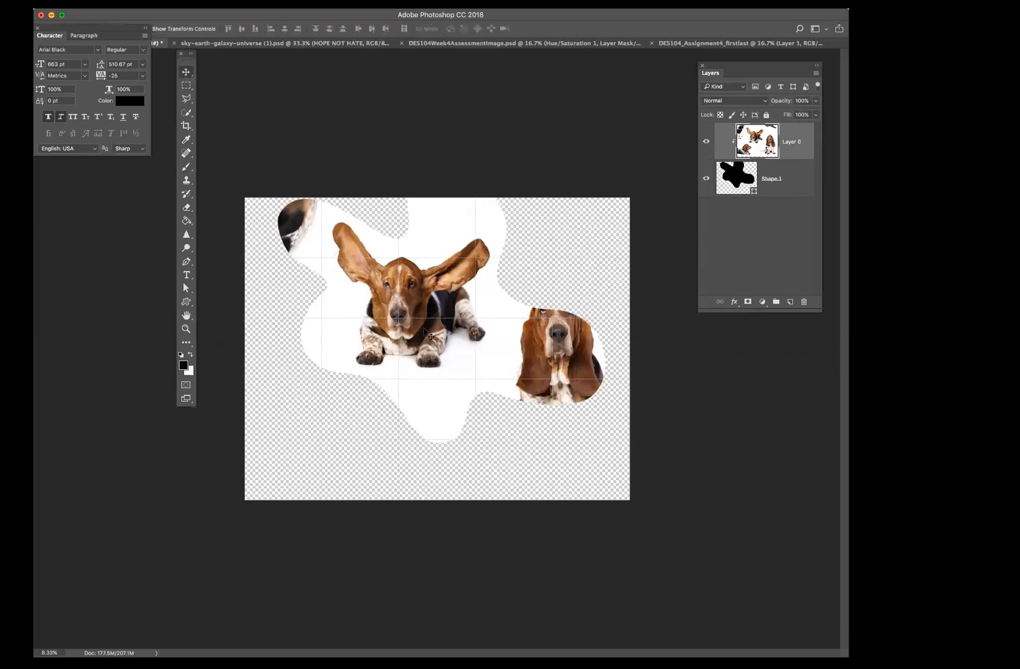
mouse_move(433, 303)
left_mouse_down()
mouse_move(427, 337)
mouse_move(407, 333)
mouse_move(440, 322)
left_mouse_up()
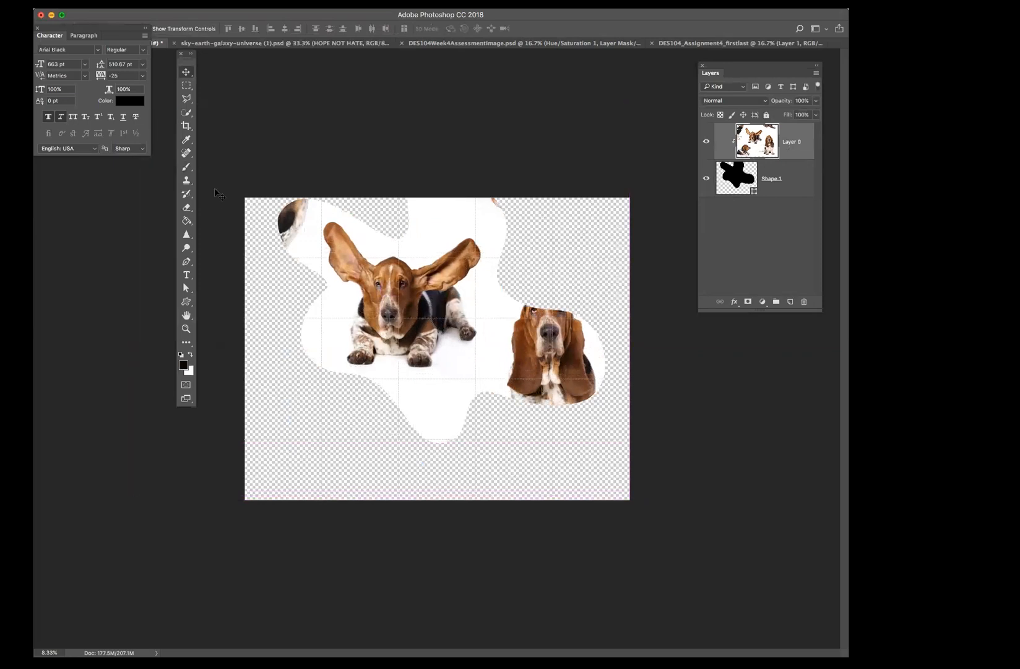
key("super+alt+z")
key("super+alt+z")
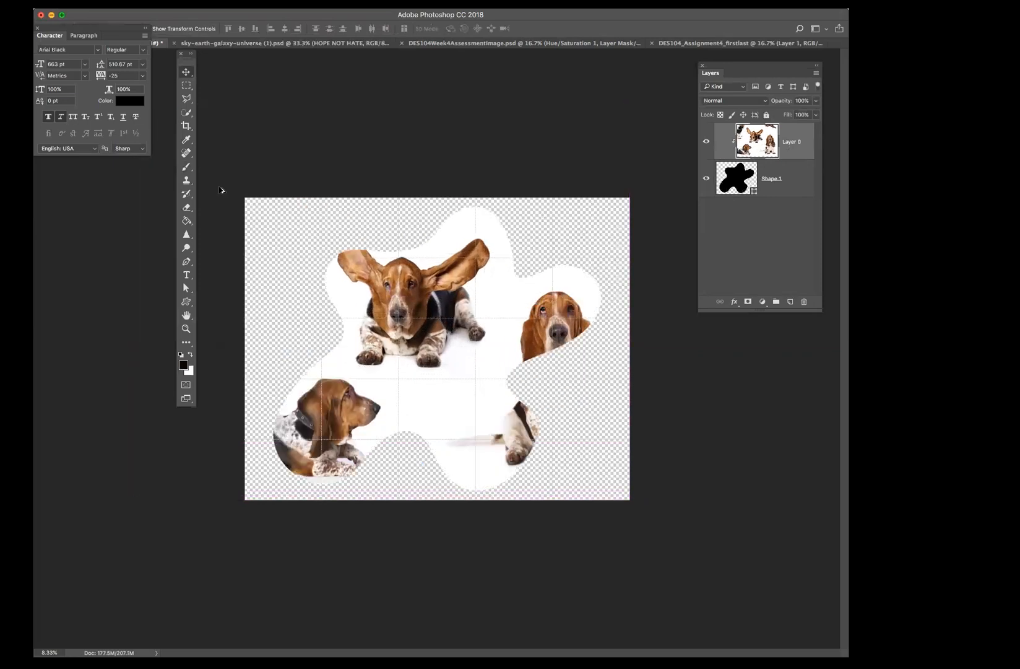
key("super+alt+z")
key("super+alt+z")
key("super+alt+z")
key("super+alt+z")
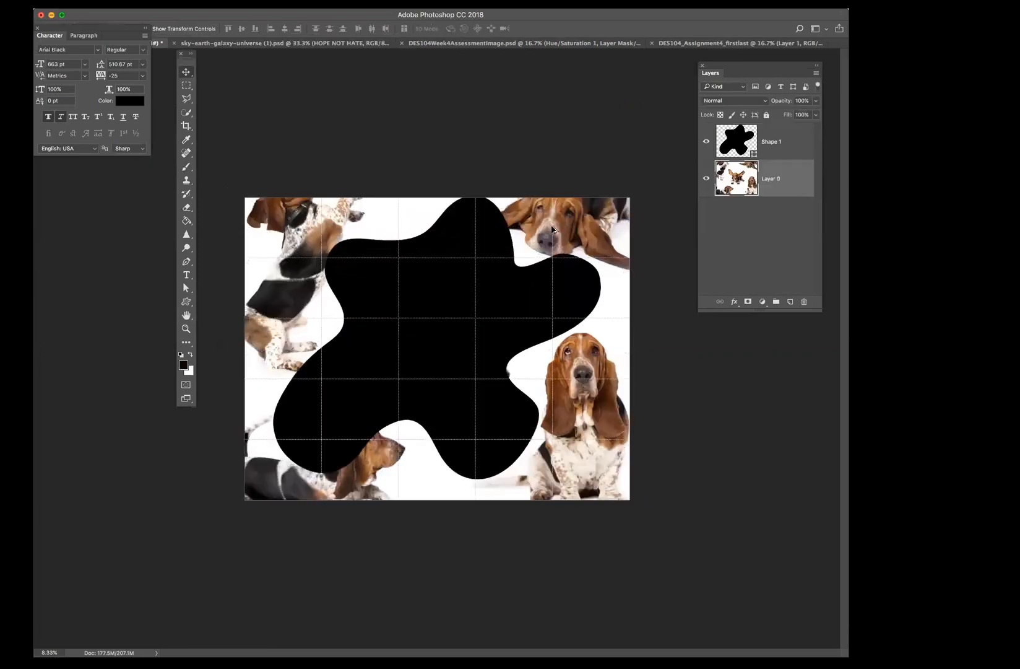
Step: Hide Shape 1 and quick-select the centre dog on Layer 0, including its ears, body and paws
left_click(706, 141)
left_click(185, 112)
mouse_move(369, 283)
left_mouse_down()
mouse_move(420, 325)
mouse_move(461, 318)
mouse_move(433, 331)
mouse_move(443, 347)
mouse_move(457, 339)
left_mouse_up()
left_click_drag(399, 372, 391, 355)
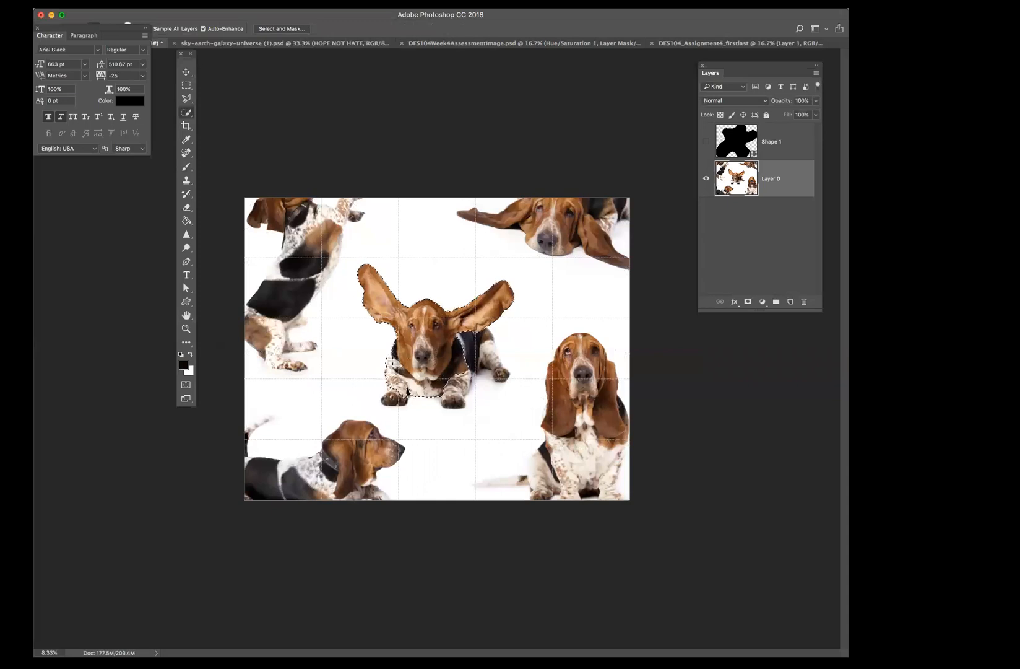
left_click_drag(395, 397, 388, 399)
mouse_move(444, 380)
left_mouse_down()
mouse_move(460, 385)
mouse_move(478, 349)
mouse_move(501, 374)
left_mouse_up()
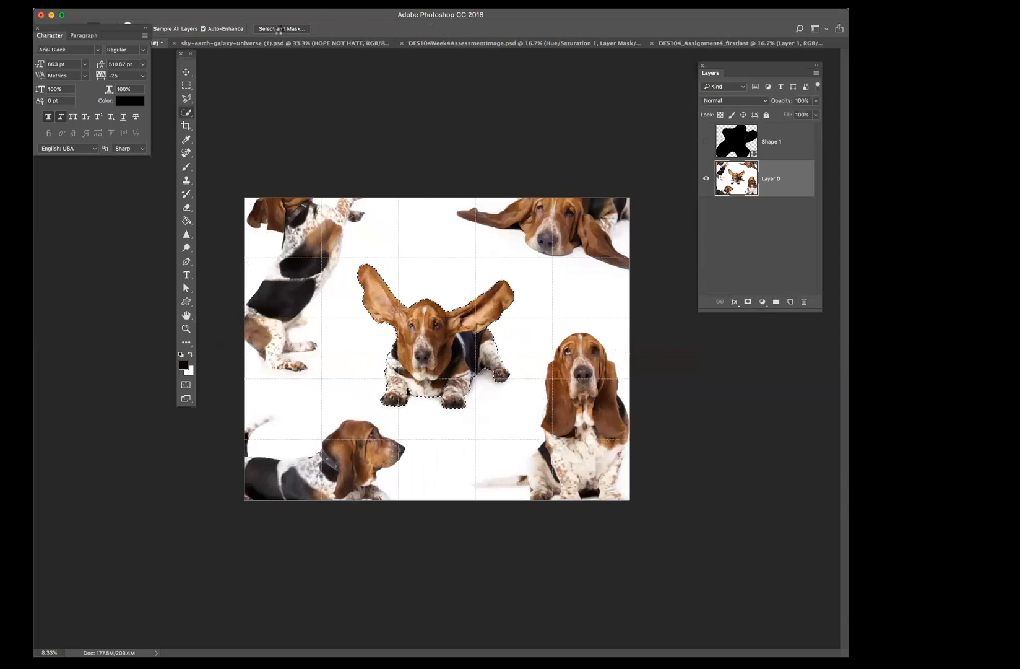
Step: Isolate the selected centre dog with Select and Mask, accepting it as a masked layer copy while saving the file
left_click(277, 29)
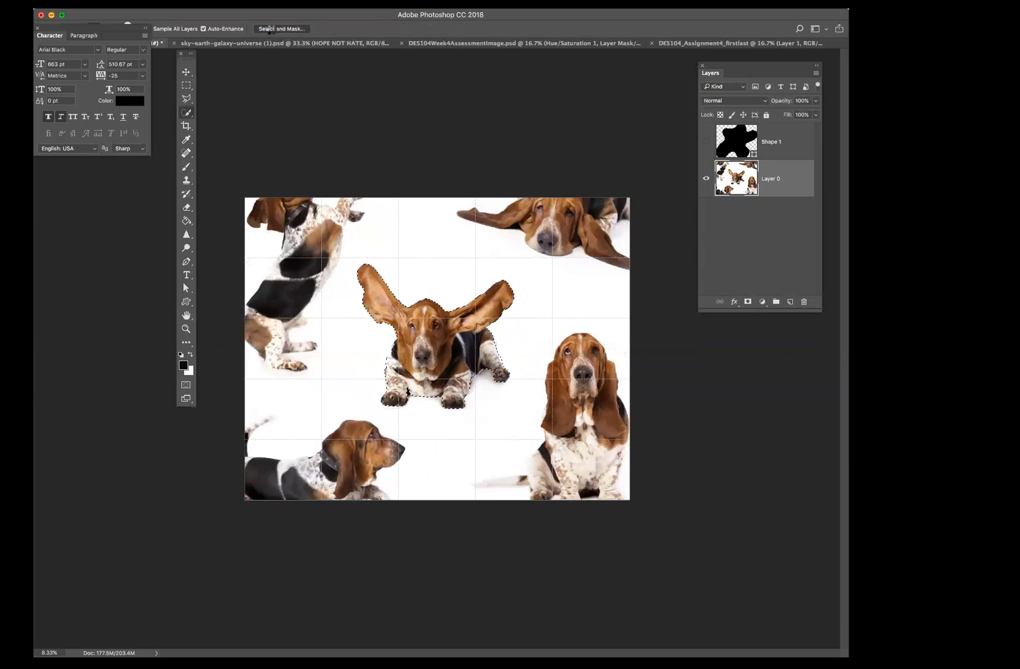
left_click(269, 29)
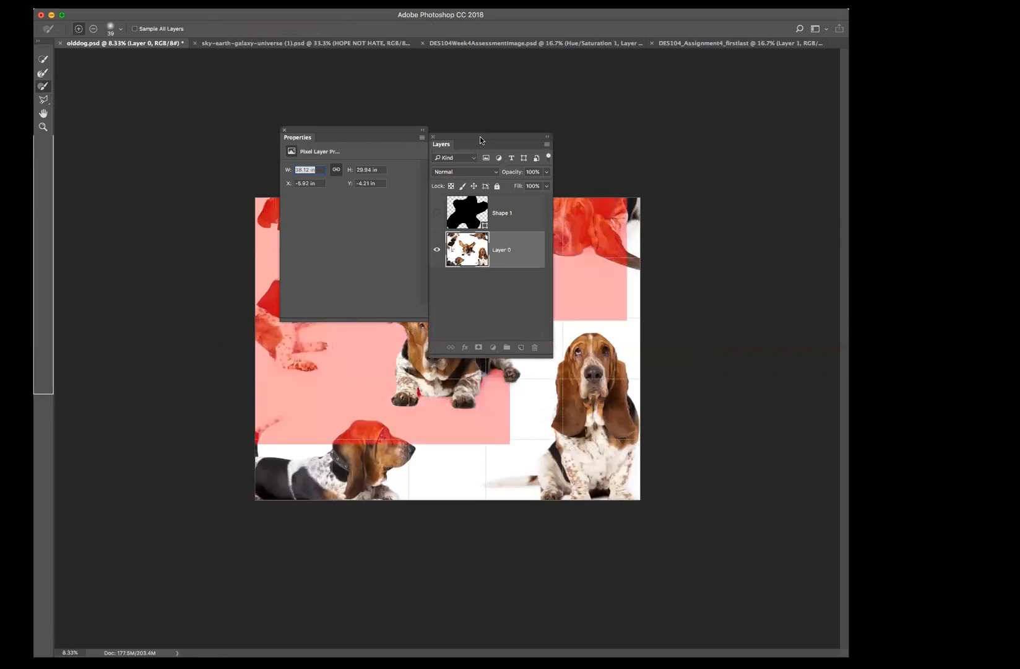
left_click_drag(461, 139, 709, 132)
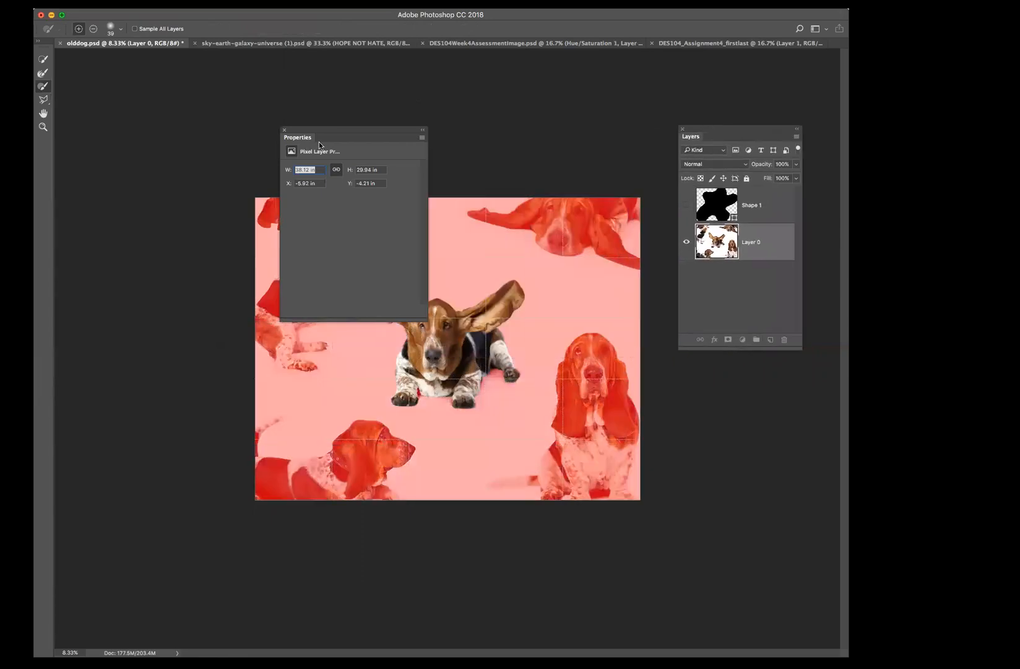
left_click_drag(342, 132, 789, 278)
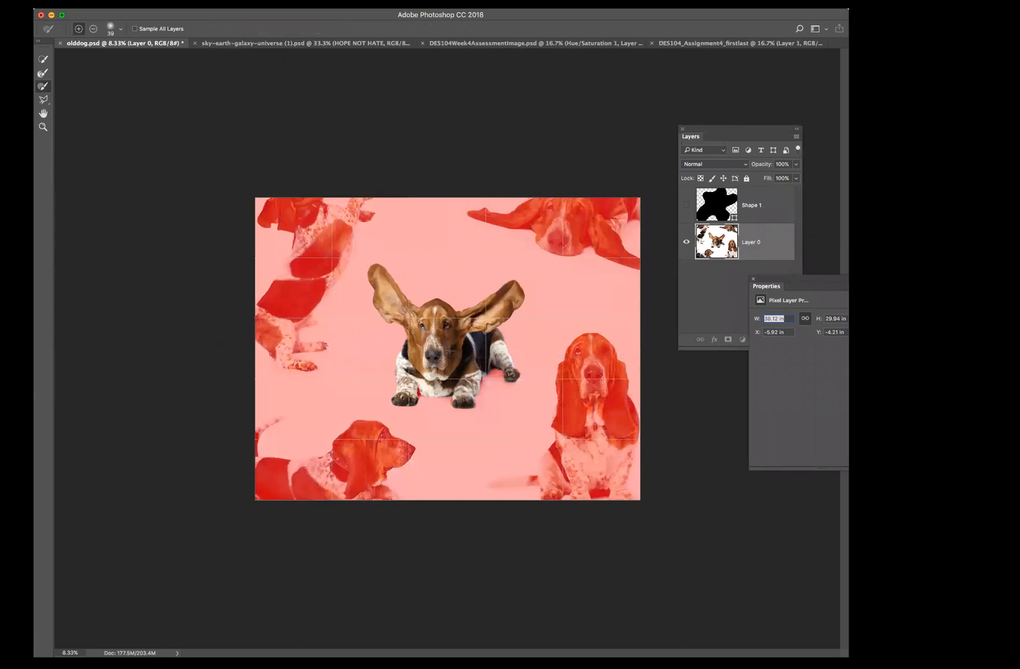
left_click(753, 279)
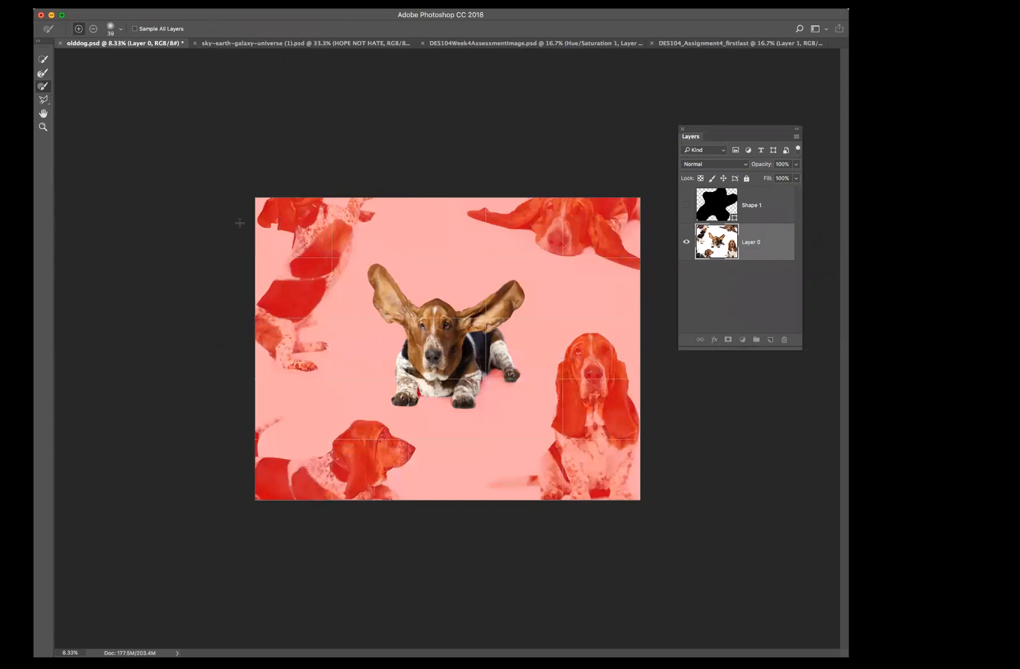
key("super+s")
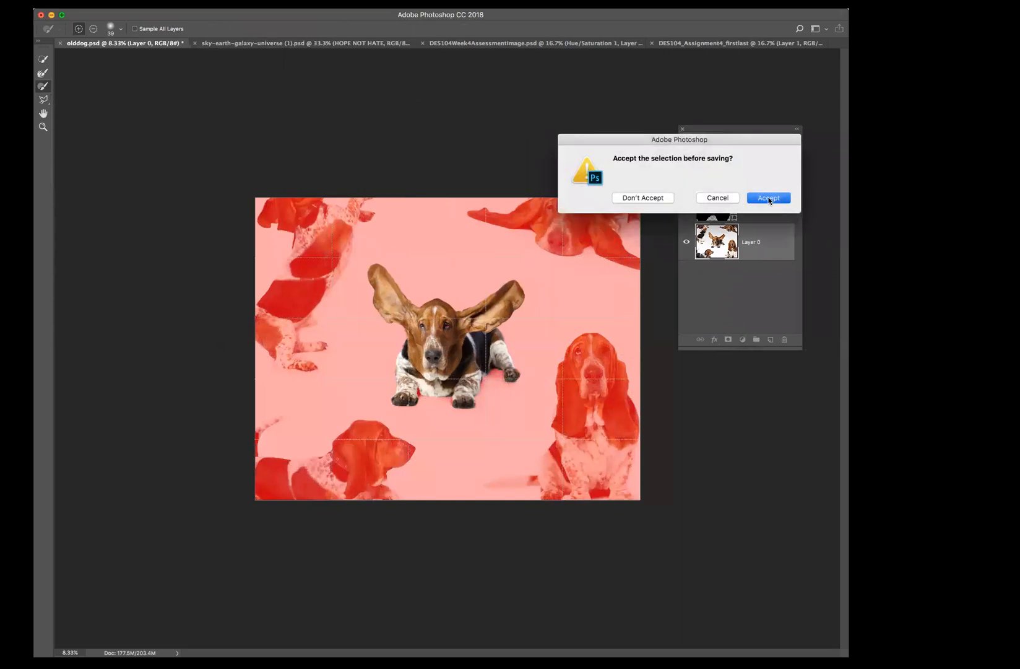
left_click(769, 199)
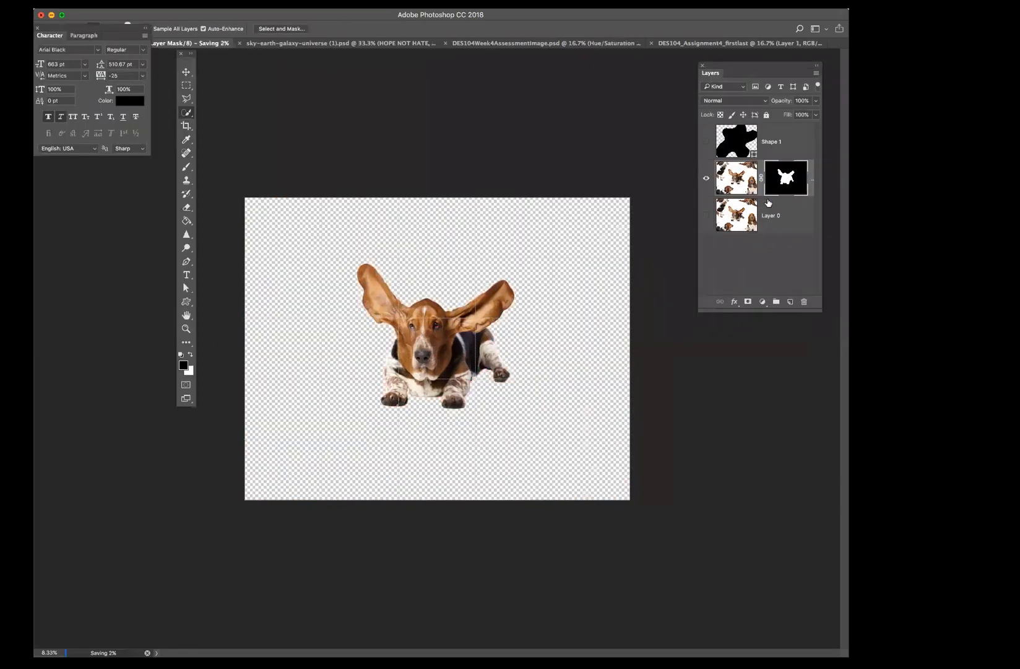
Step: Place Shape 1 beneath the masked dog copy, and move the masked dog left and slightly up on the canvas
left_click_drag(743, 144, 741, 197)
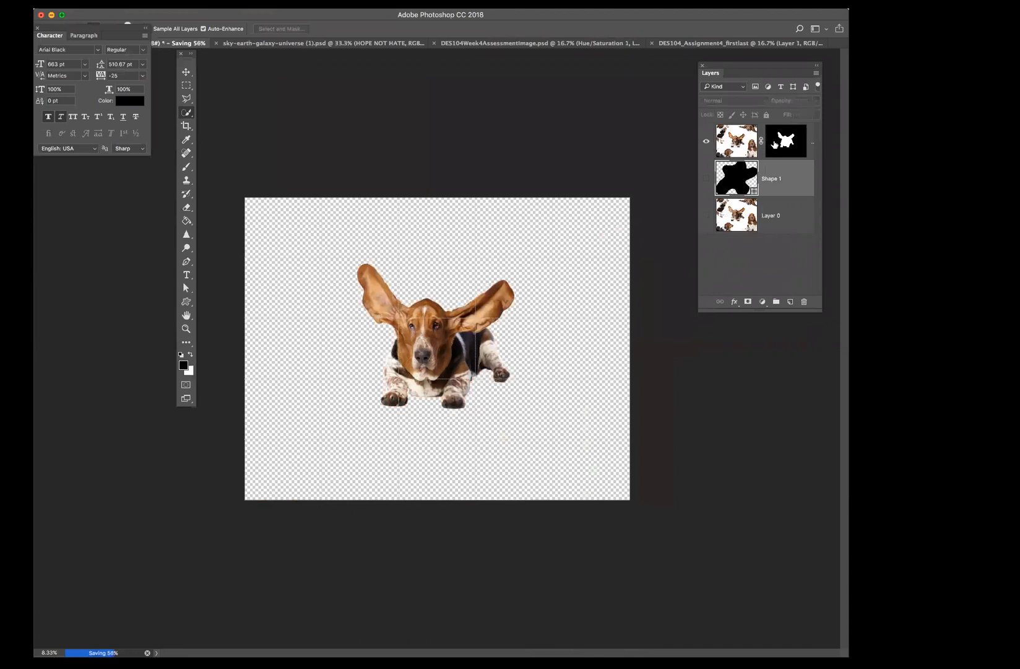
left_click(775, 144)
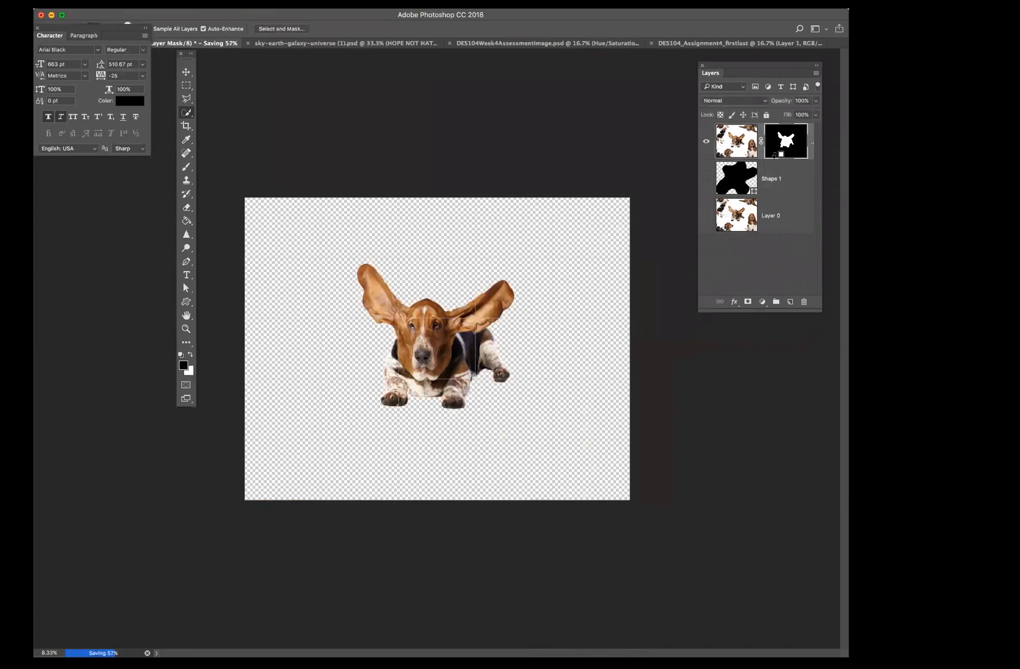
left_click_drag(774, 158, 776, 165)
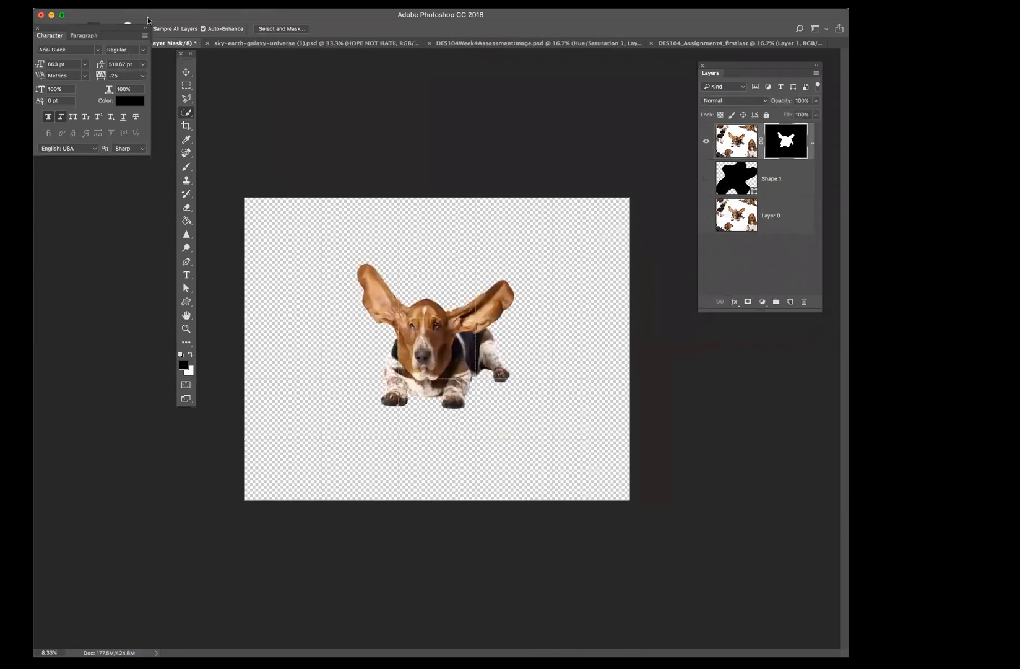
left_click(187, 72)
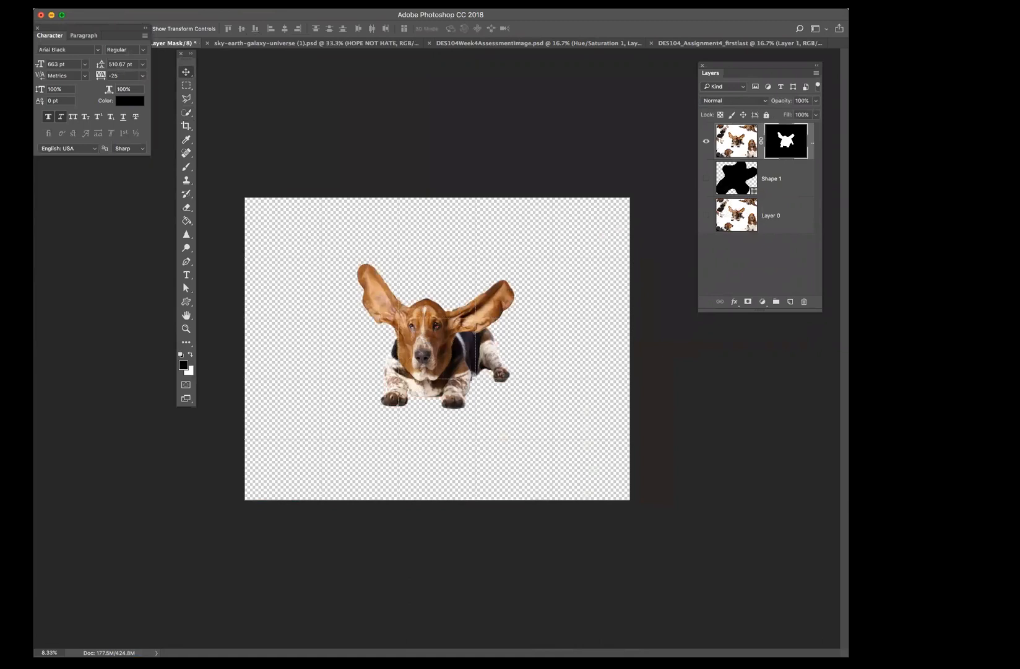
left_click_drag(458, 337, 413, 313)
Step: Paint black on the copy's layer mask with a 201 px Soft Round brush to hide the upper part of the stray strip beside the dog
left_click(186, 168)
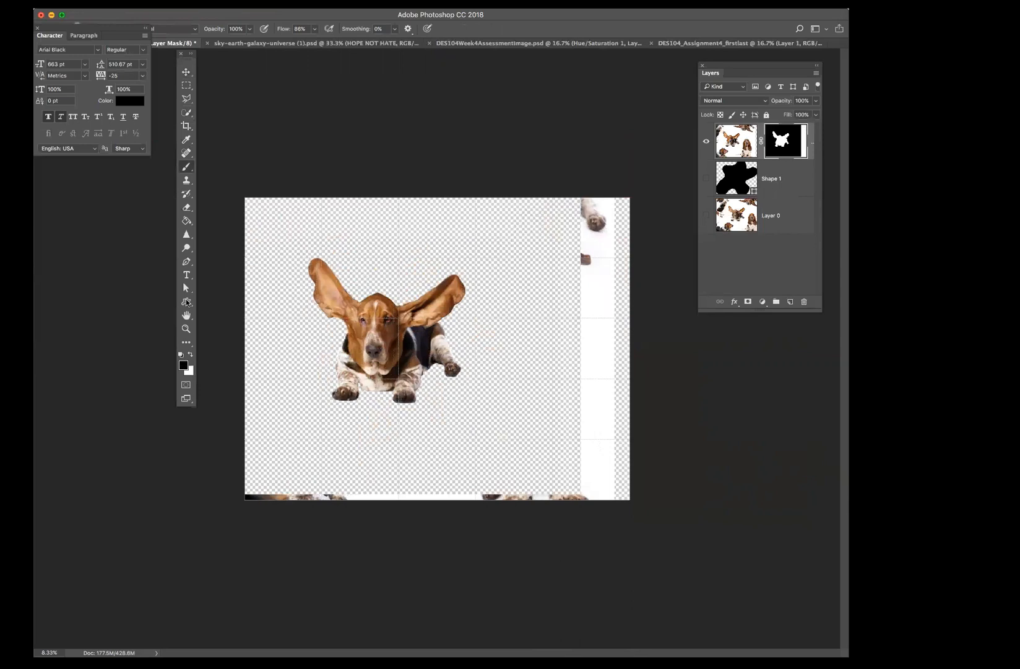
mouse_move(591, 300)
left_mouse_down()
mouse_move(638, 299)
mouse_move(605, 304)
left_mouse_up()
mouse_move(104, 31)
left_mouse_down()
mouse_move(103, 71)
mouse_move(114, 73)
left_mouse_up()
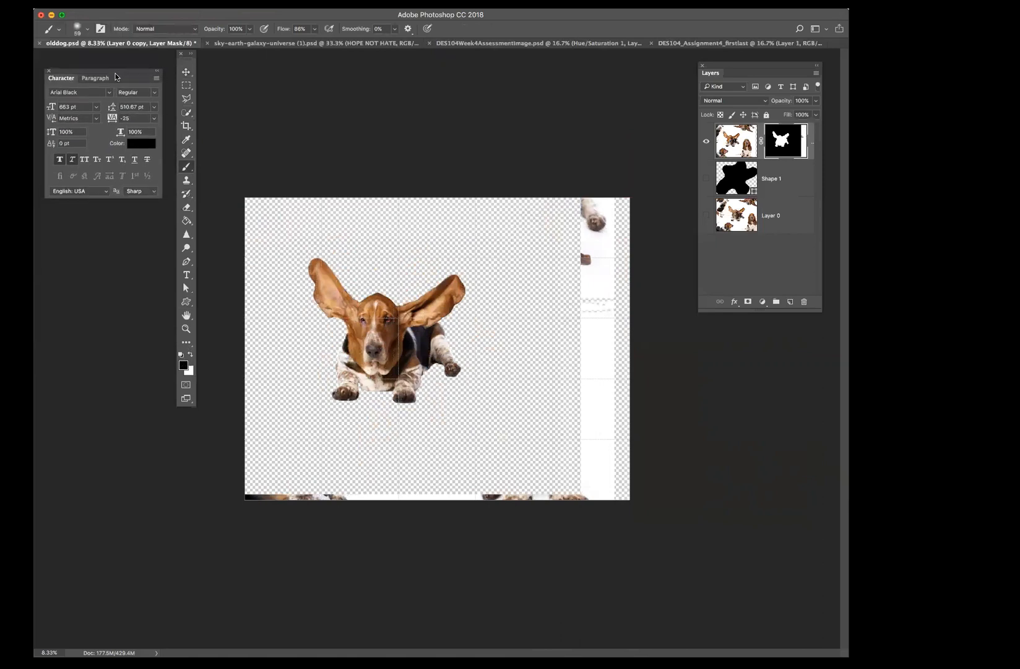
left_click(88, 29)
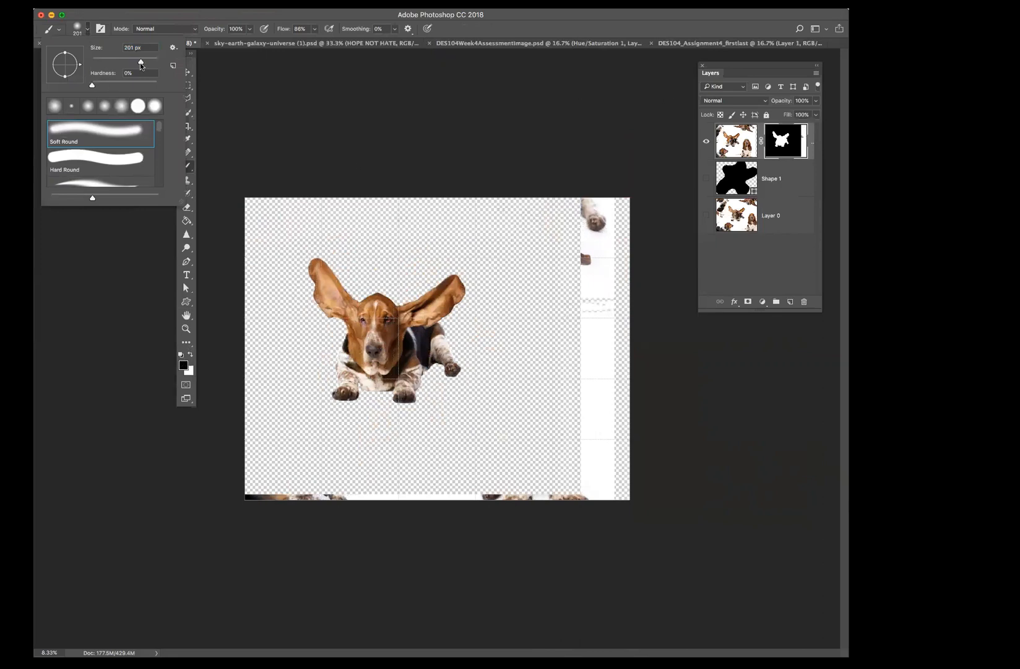
mouse_move(585, 257)
left_mouse_down()
mouse_move(594, 183)
mouse_move(579, 241)
mouse_move(585, 194)
mouse_move(635, 206)
mouse_move(591, 233)
mouse_move(632, 228)
mouse_move(609, 217)
mouse_move(610, 289)
mouse_move(611, 254)
mouse_move(588, 220)
mouse_move(588, 241)
mouse_move(567, 271)
mouse_move(587, 256)
mouse_move(602, 286)
mouse_move(586, 286)
mouse_move(607, 315)
mouse_move(596, 299)
left_mouse_up()
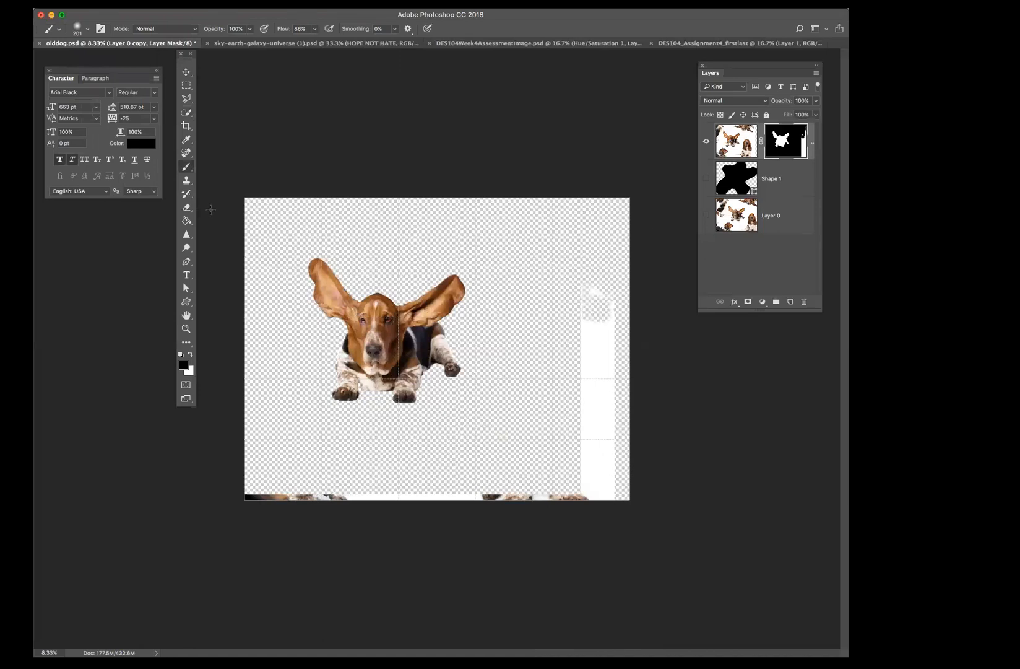
Step: Hide the masked dog copy, show Layer 0 and Shape 1, and make Shape 1 the active layer
left_click(185, 73)
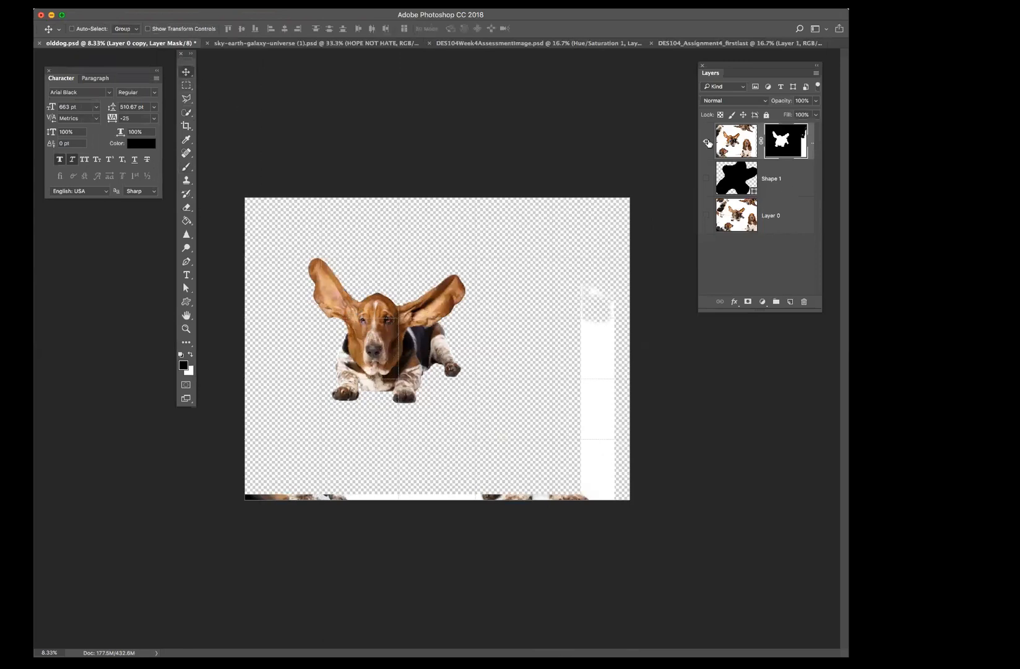
left_click(707, 143)
left_click(723, 212)
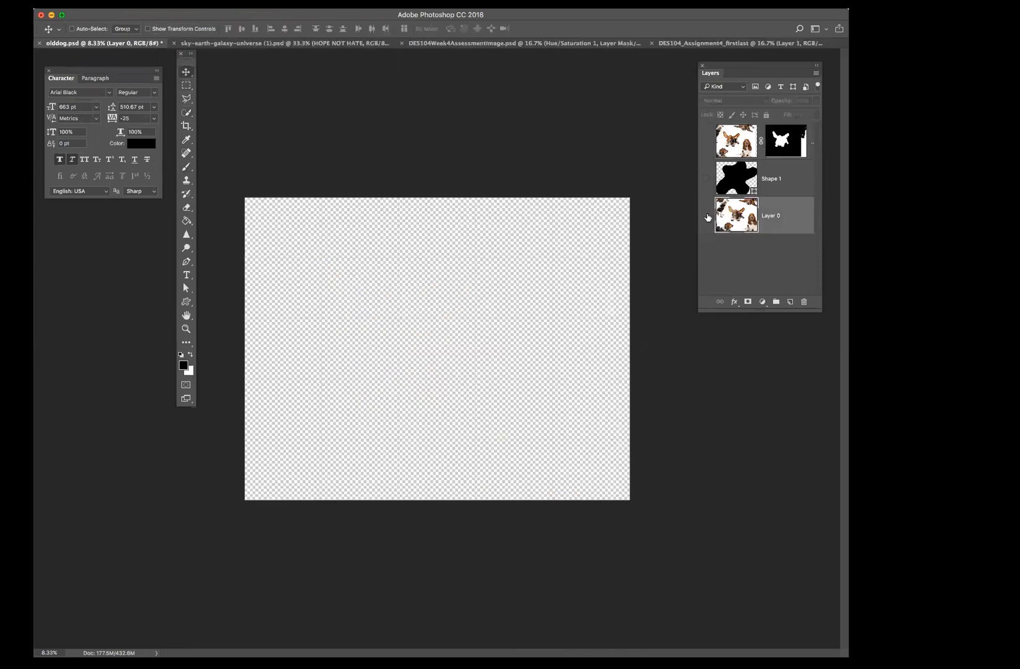
left_click(707, 216)
left_click(706, 179)
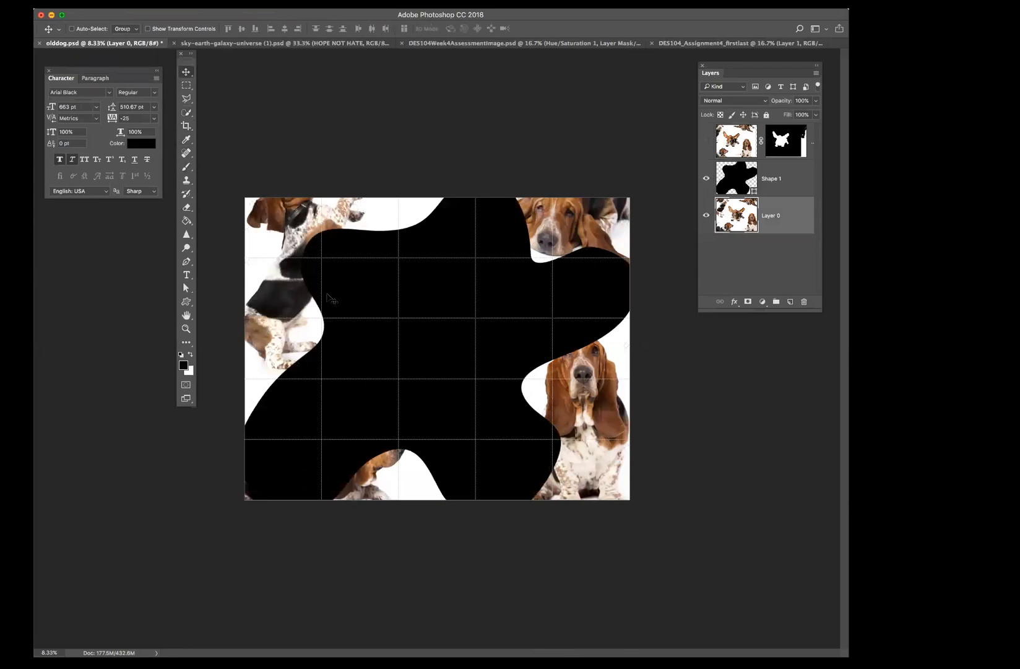
left_click(778, 180)
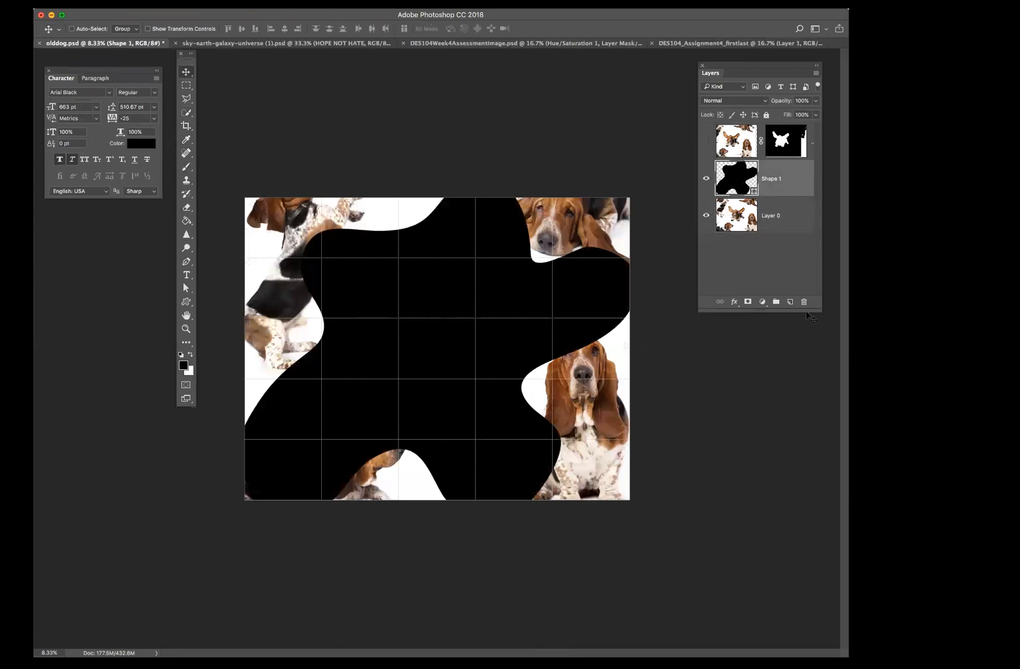
Step: Delete Shape 1, draw a black heart with the Custom Shape tool, and move it over the centre dog
left_click(804, 301)
left_click(752, 197)
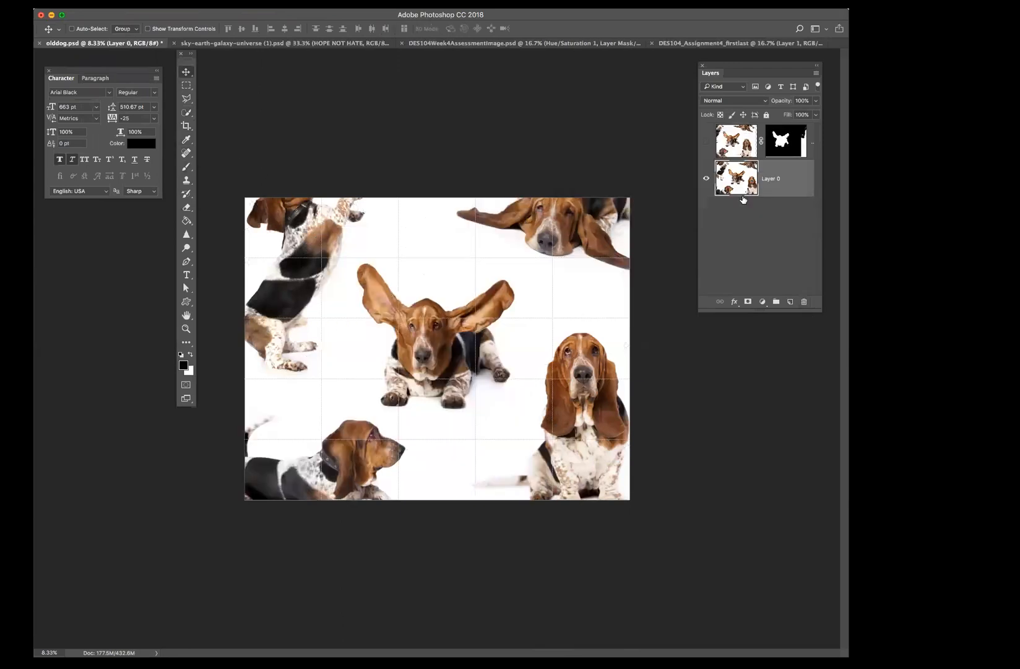
left_click(186, 302)
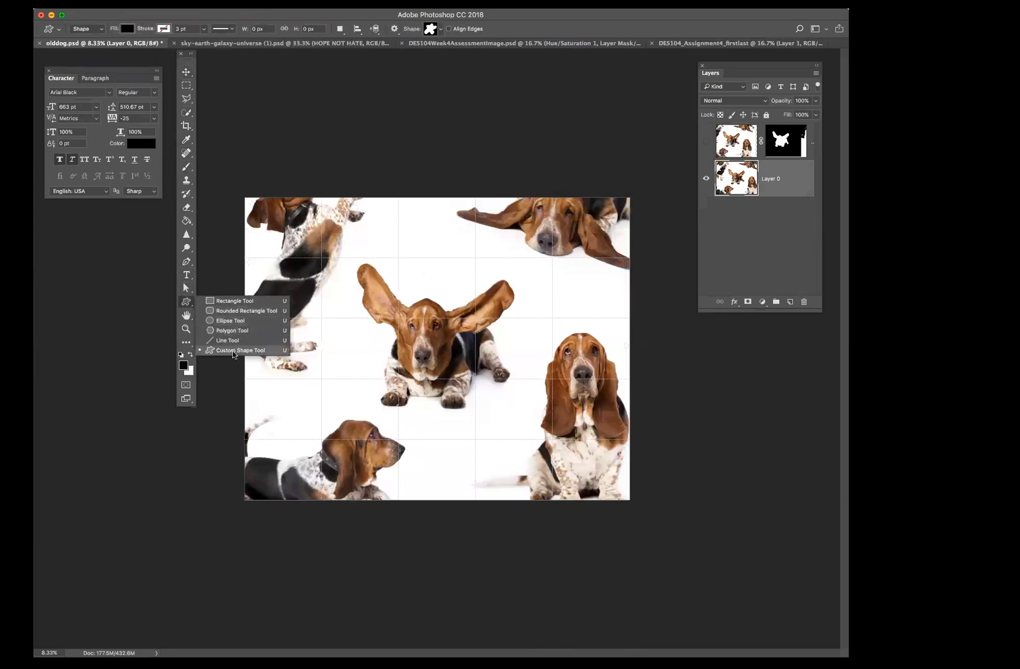
left_click(235, 351)
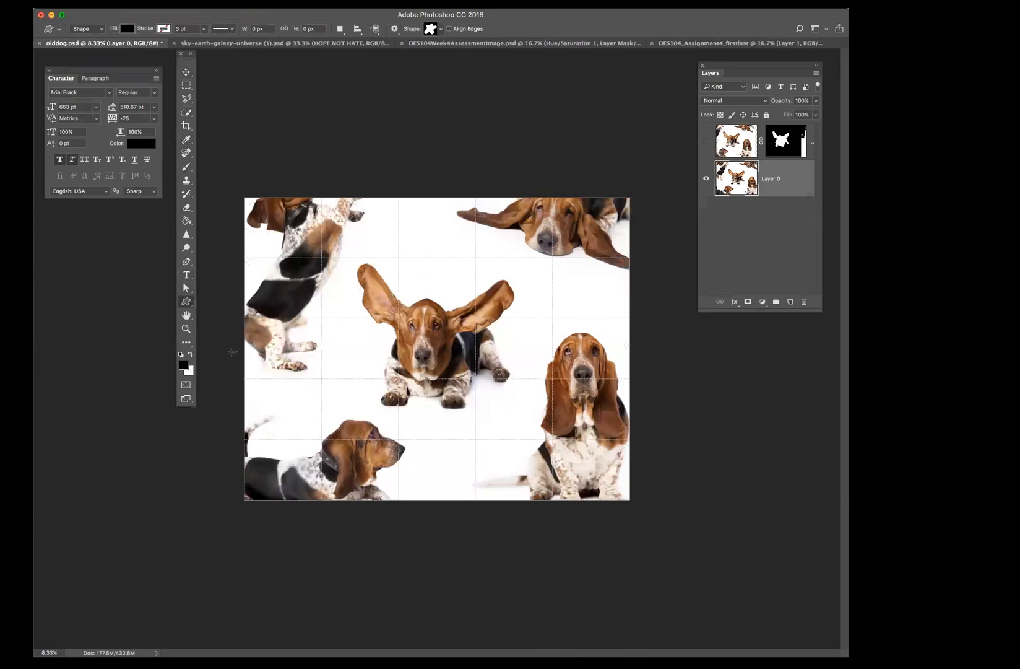
left_click(441, 29)
left_click(372, 67)
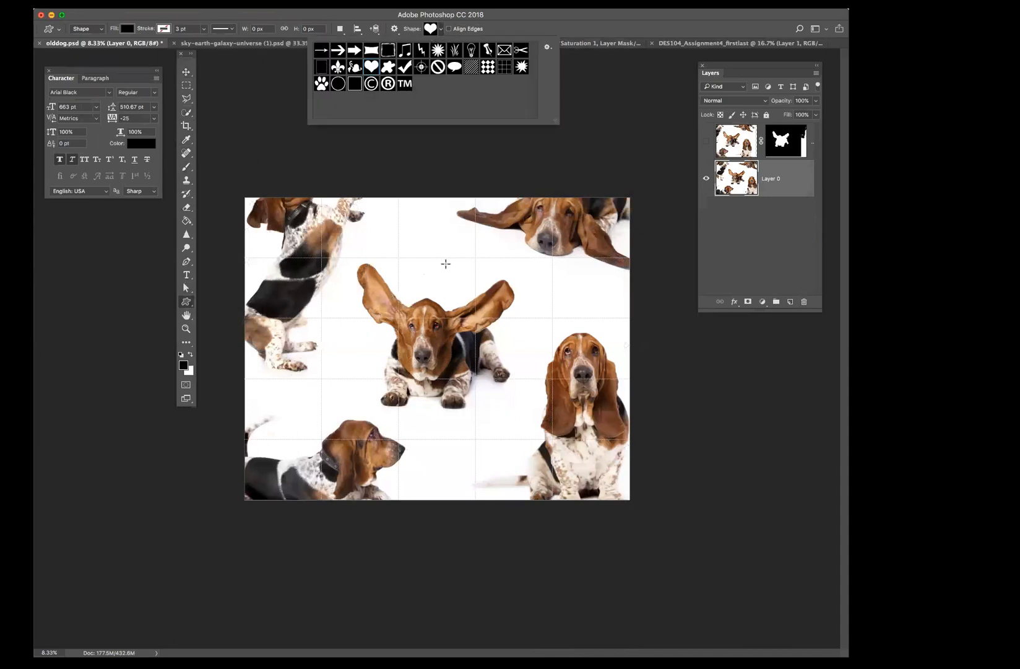
left_click_drag(458, 261, 261, 517)
left_click(186, 72)
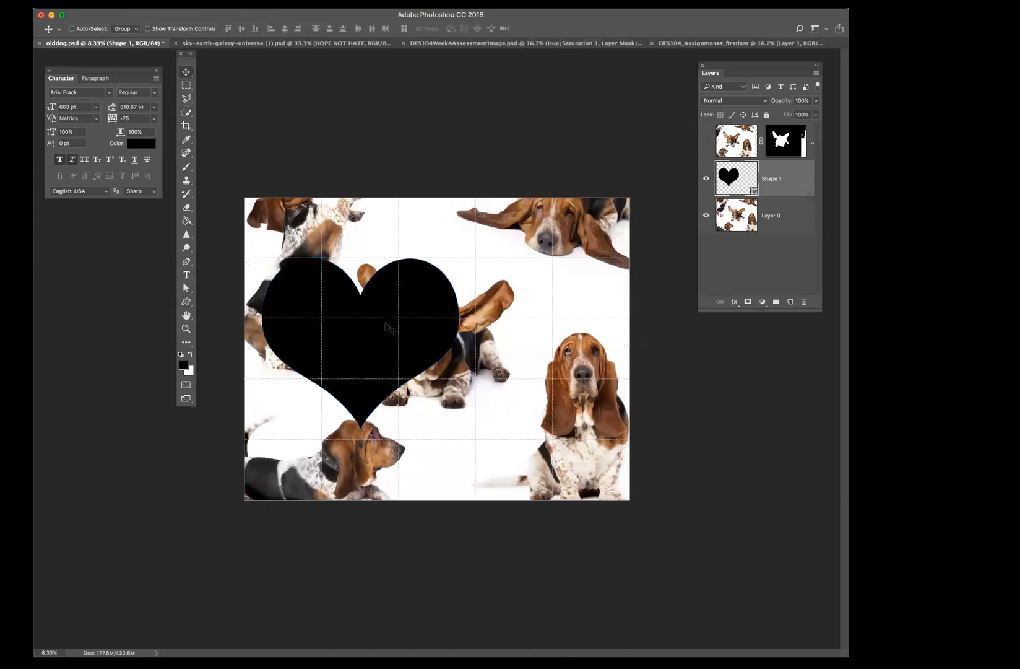
left_click_drag(389, 322, 448, 323)
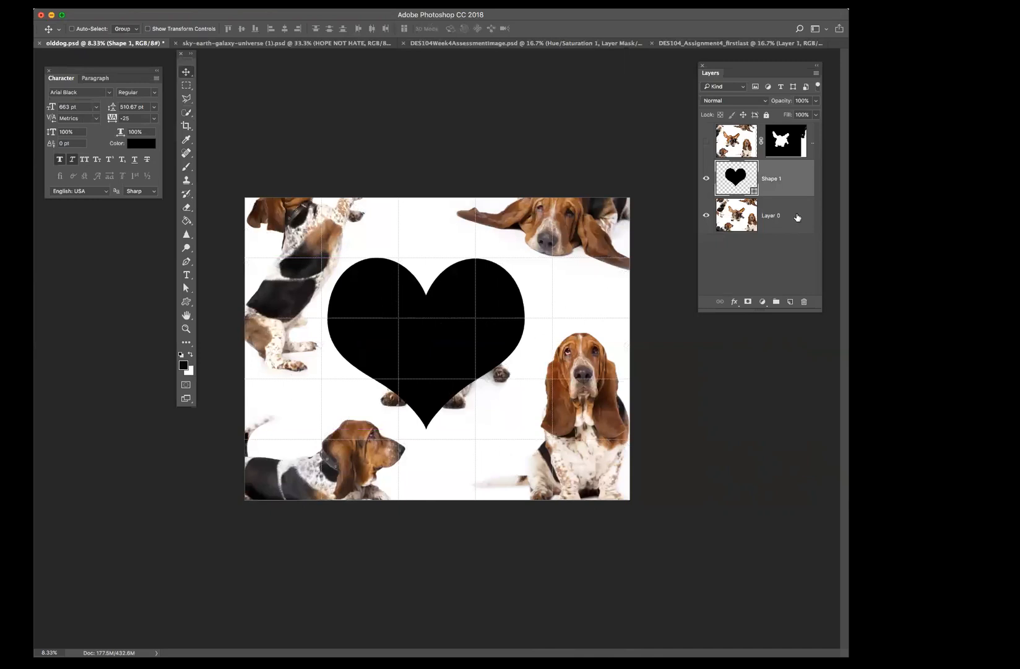
Step: Place Layer 0 above the heart shape, clip it to the heart, and nudge the photo slightly left and up inside it
left_click(797, 217, "shift")
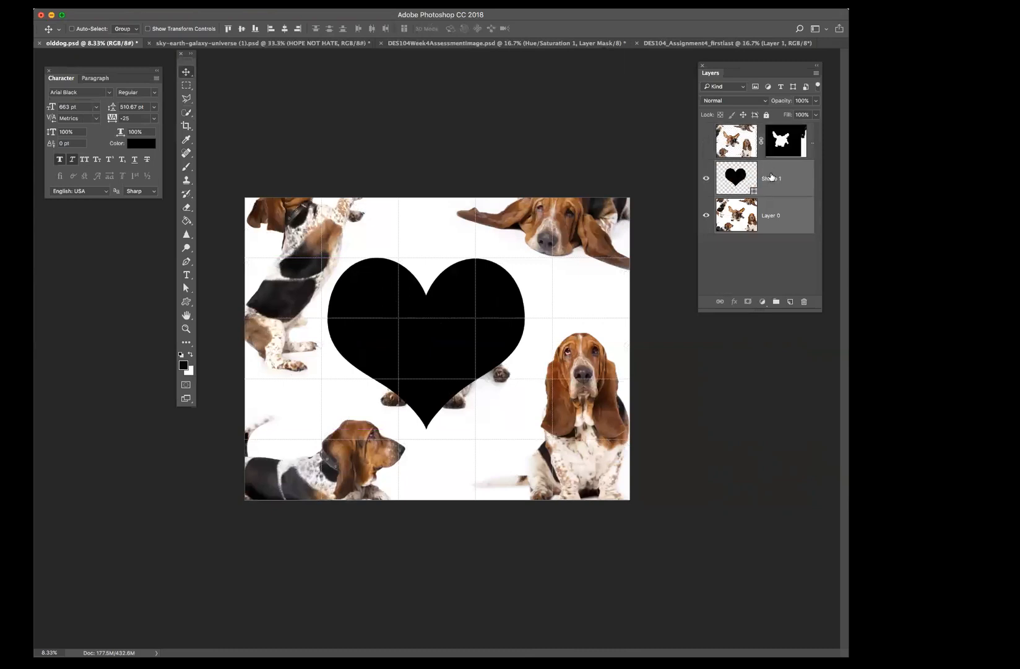
left_click_drag(777, 217, 775, 177)
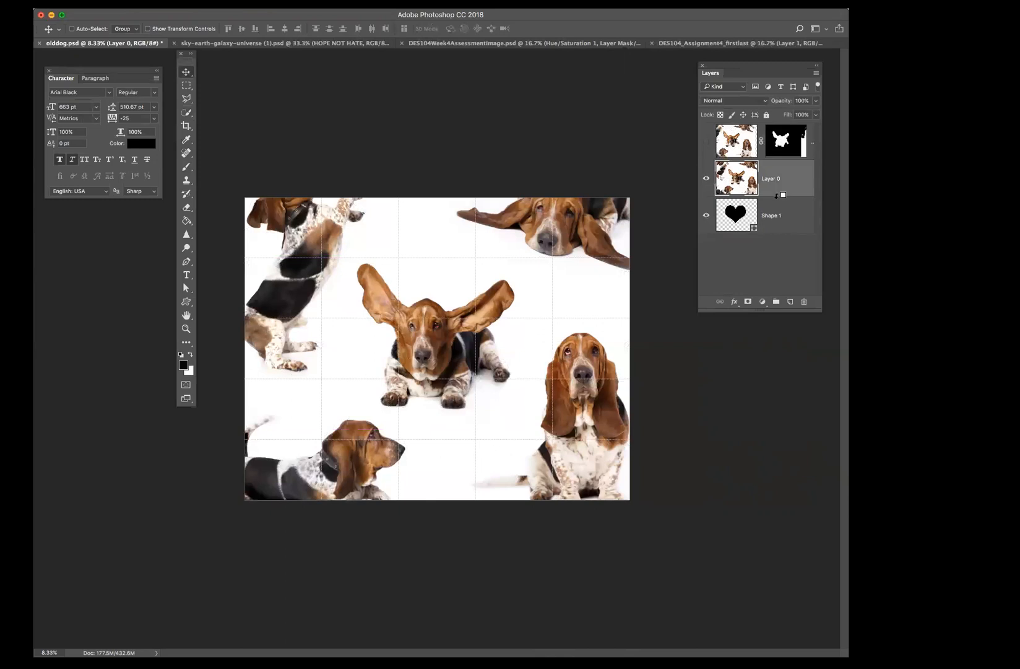
left_click(778, 196, "alt")
mouse_move(410, 344)
left_mouse_down()
mouse_move(414, 353)
mouse_move(403, 339)
left_mouse_up()
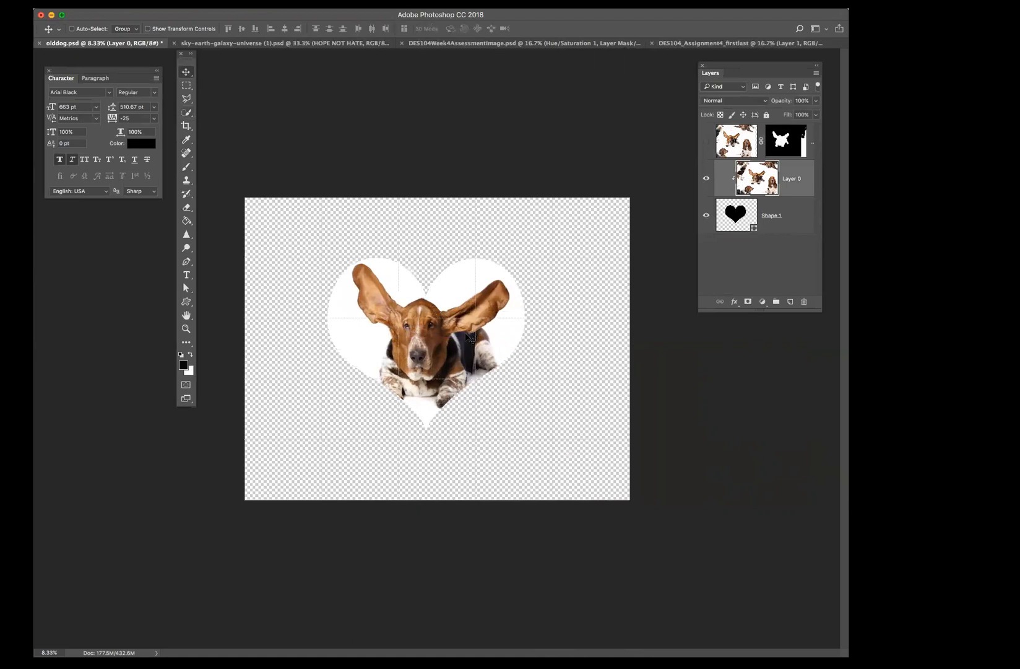
Step: Copy the clipped photo and its heart shape together into DES104_Assignment4_firstlast, and position them in the upper part of the canvas
left_click(771, 213, "shift")
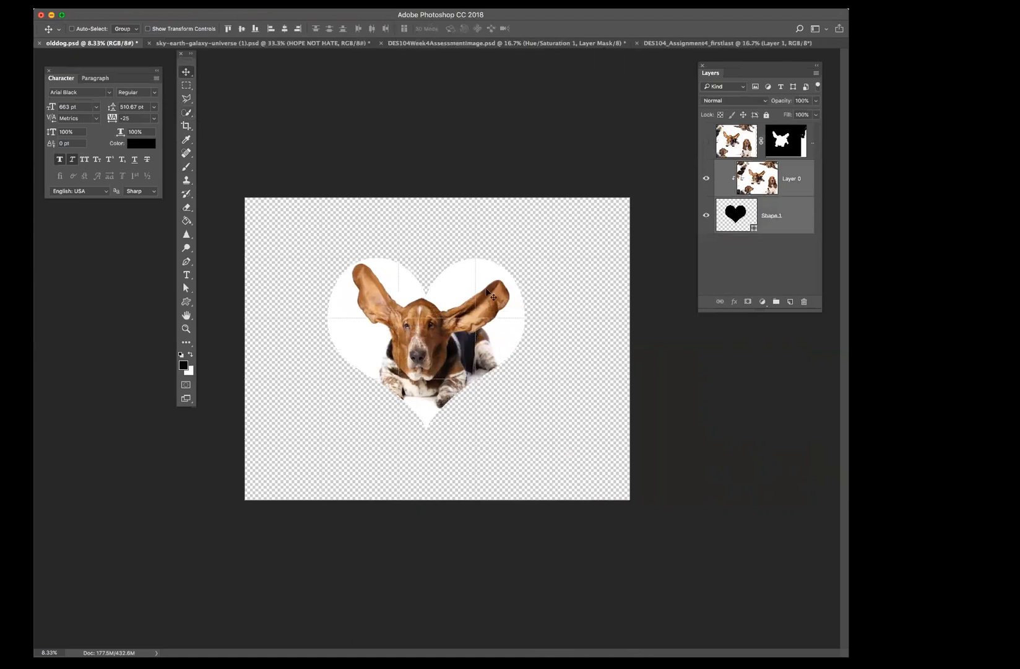
left_click_drag(461, 290, 428, 44)
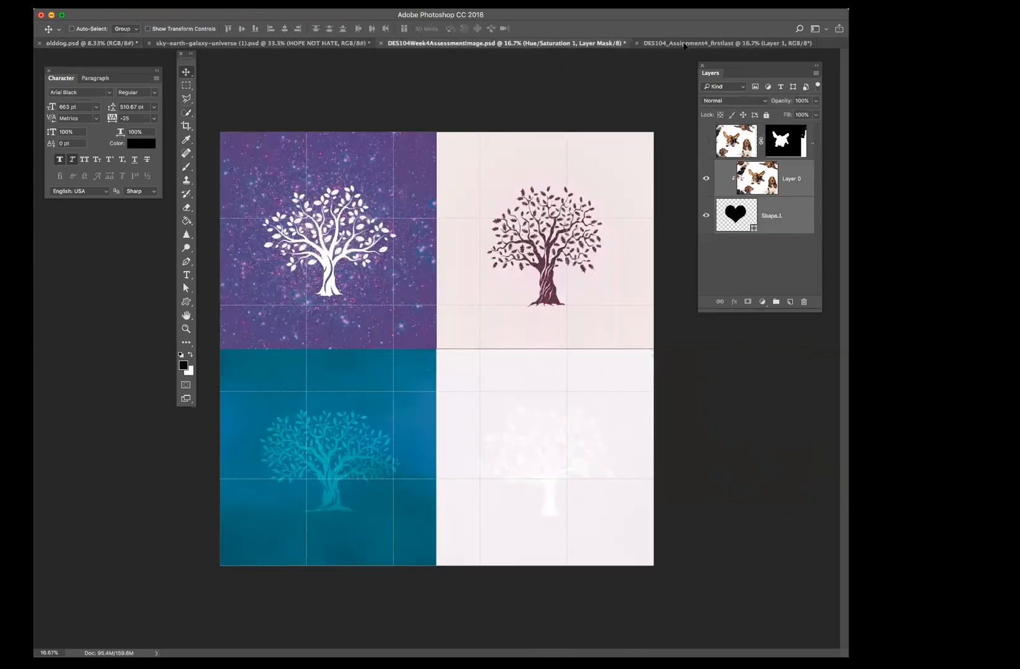
left_click_drag(685, 46, 638, 80)
left_click_drag(457, 252, 457, 253)
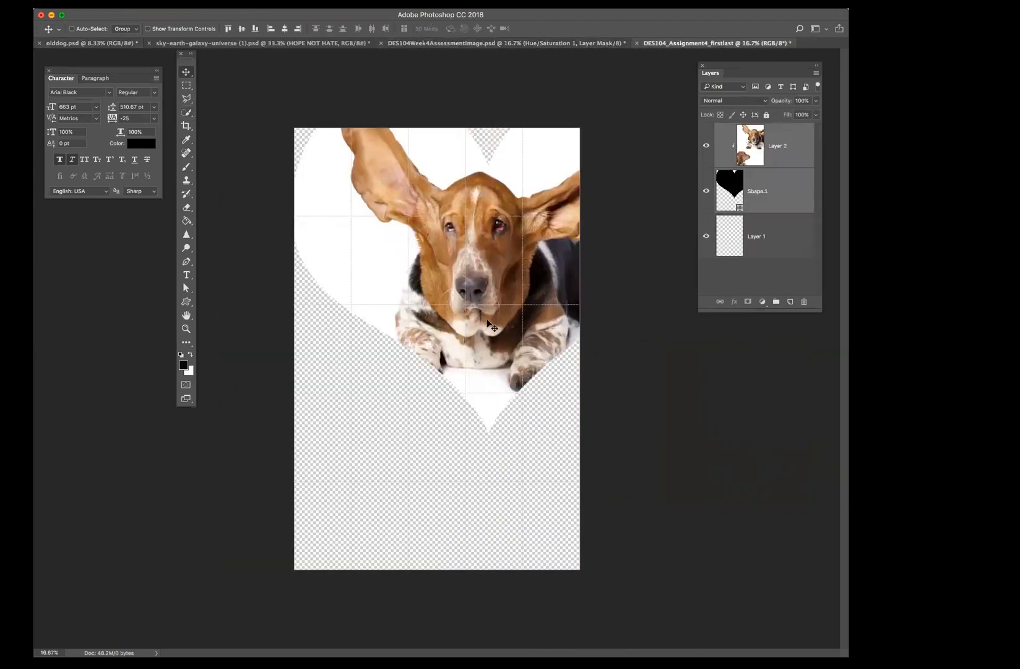
left_click_drag(476, 310, 437, 368)
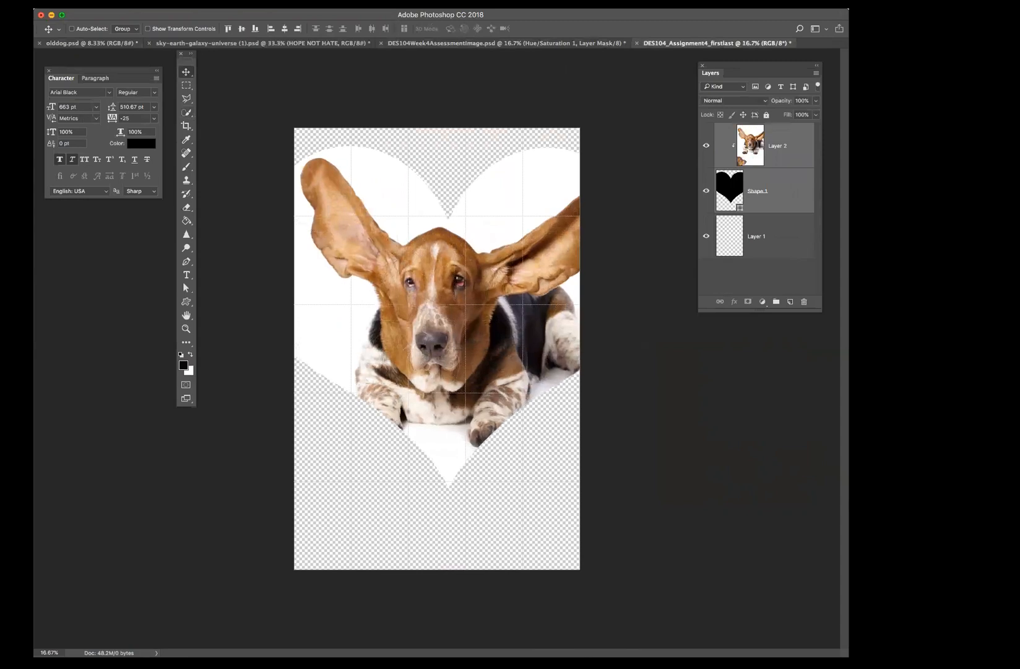
Step: Scale the heart and its clipped dog photo to about 64.7% with Free Transform so they fit the canvas width, and apply the transformation
left_click(133, 4)
mouse_move(186, 195)
left_click(273, 211)
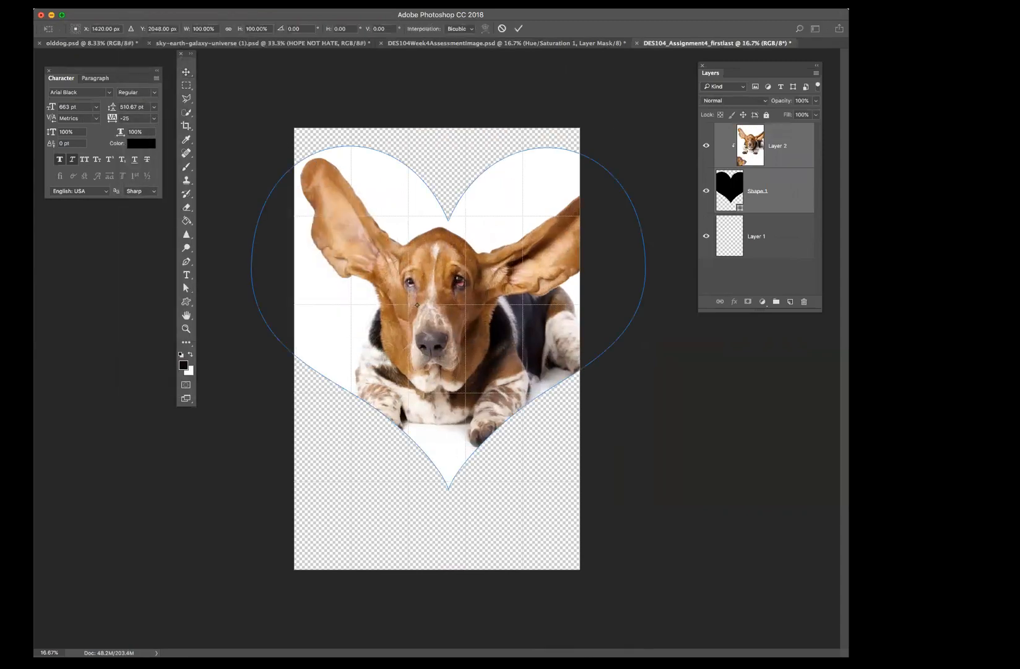
left_click(132, 3)
left_click(169, 186)
key("super+minus")
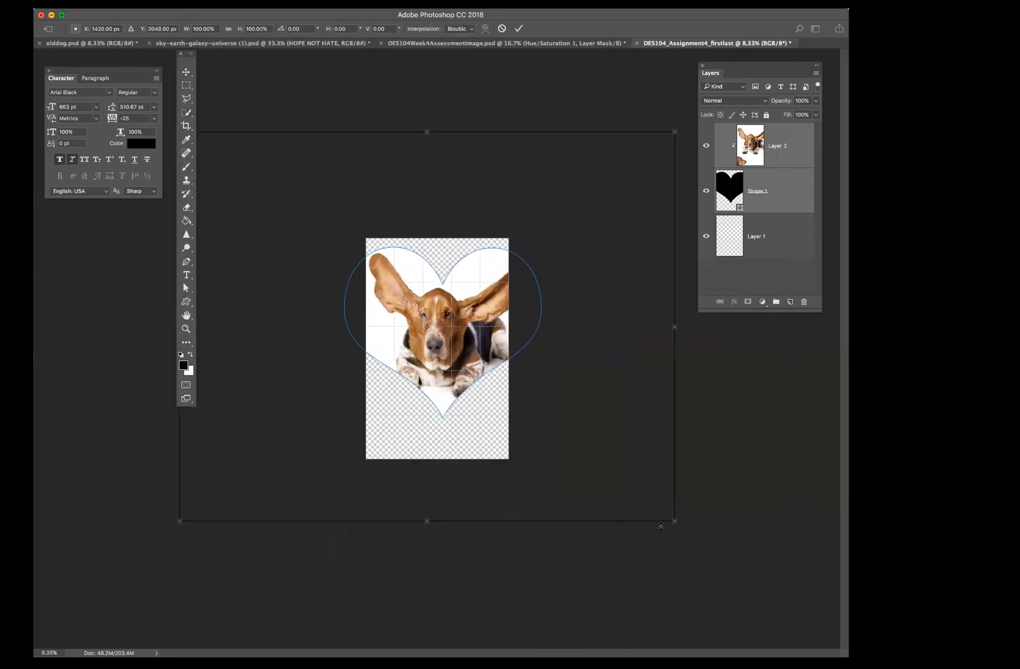
left_click_drag(674, 523, 590, 451)
key("super+s")
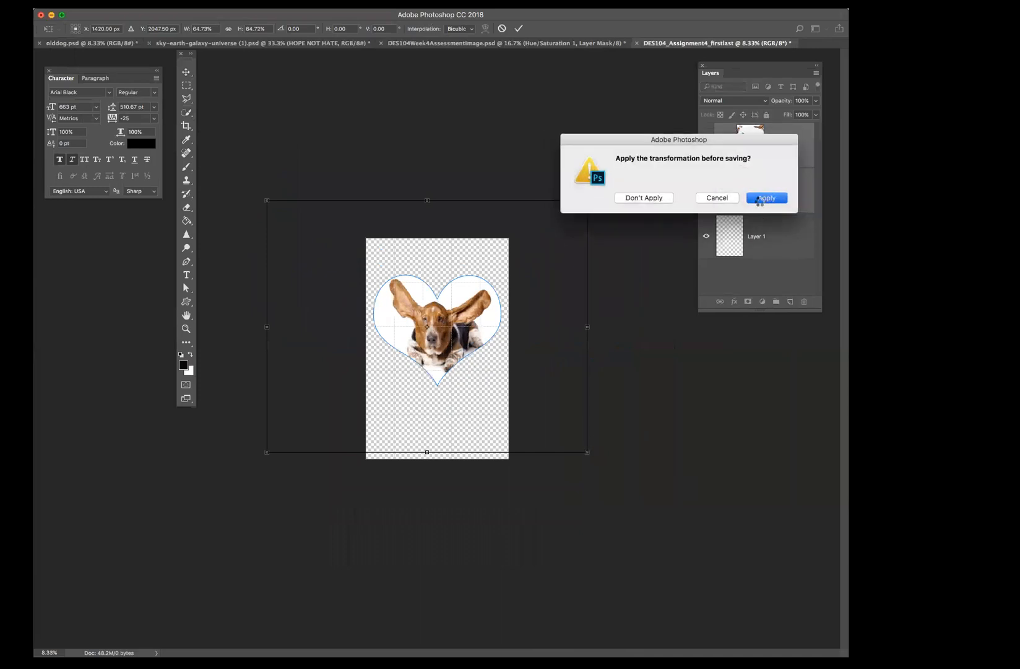
left_click(766, 197)
key("Tab")
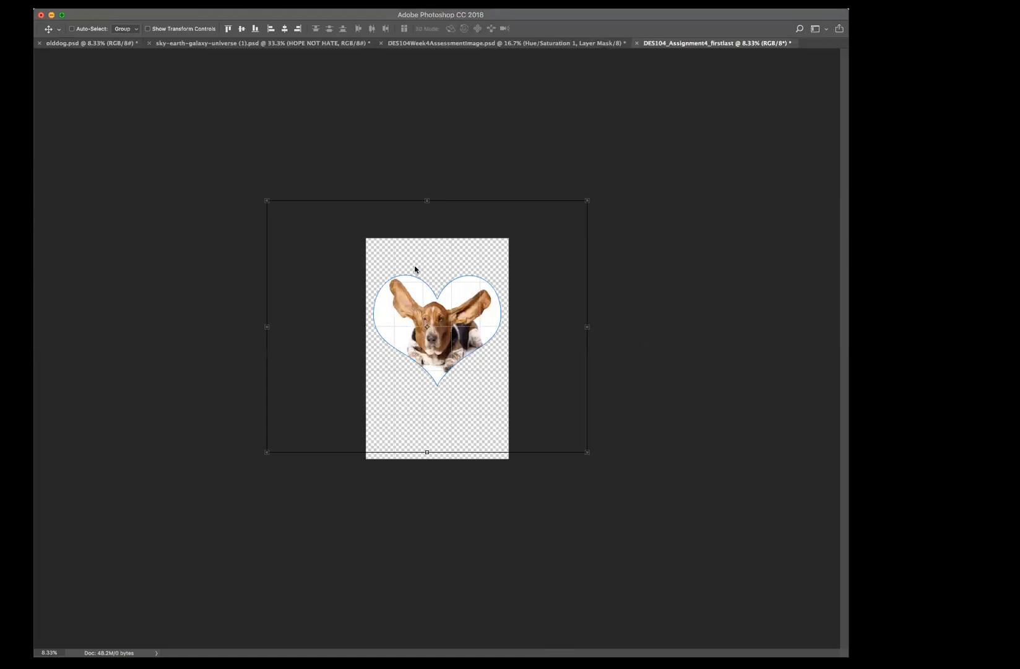
key("Tab")
key("super+s")
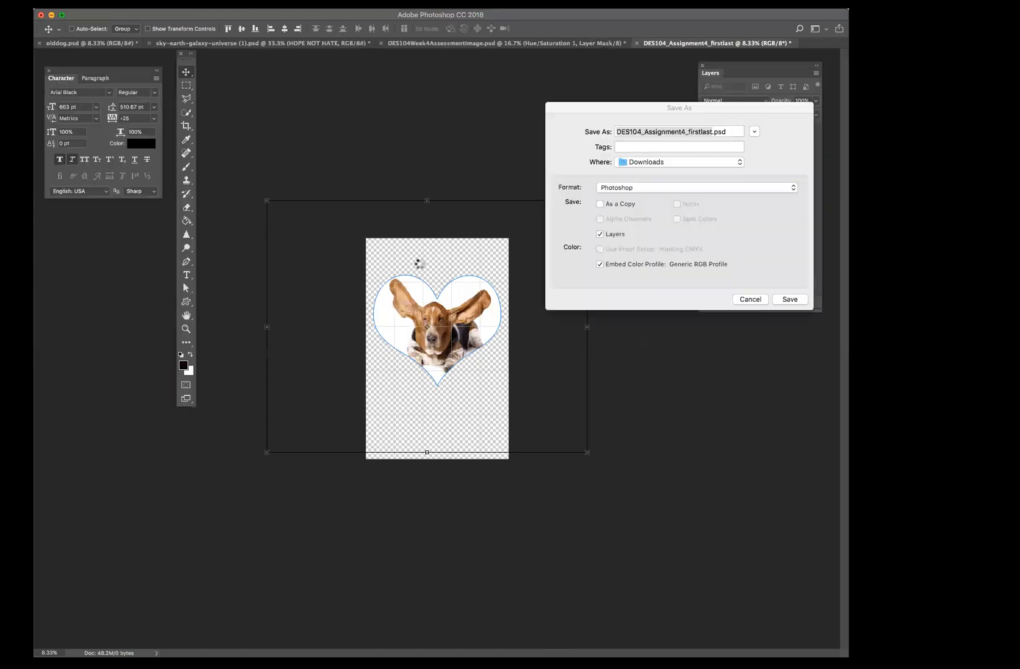
left_click(747, 300)
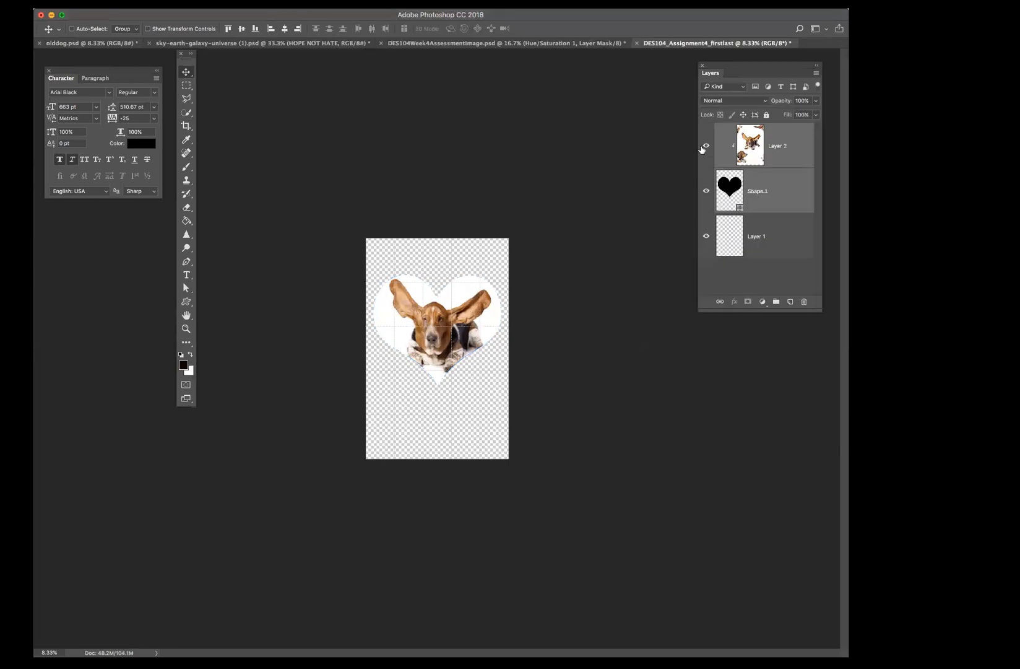
Step: Hide the clipped dog photo and the heart shape layers in the assignment document
left_click(704, 146)
left_click(707, 191)
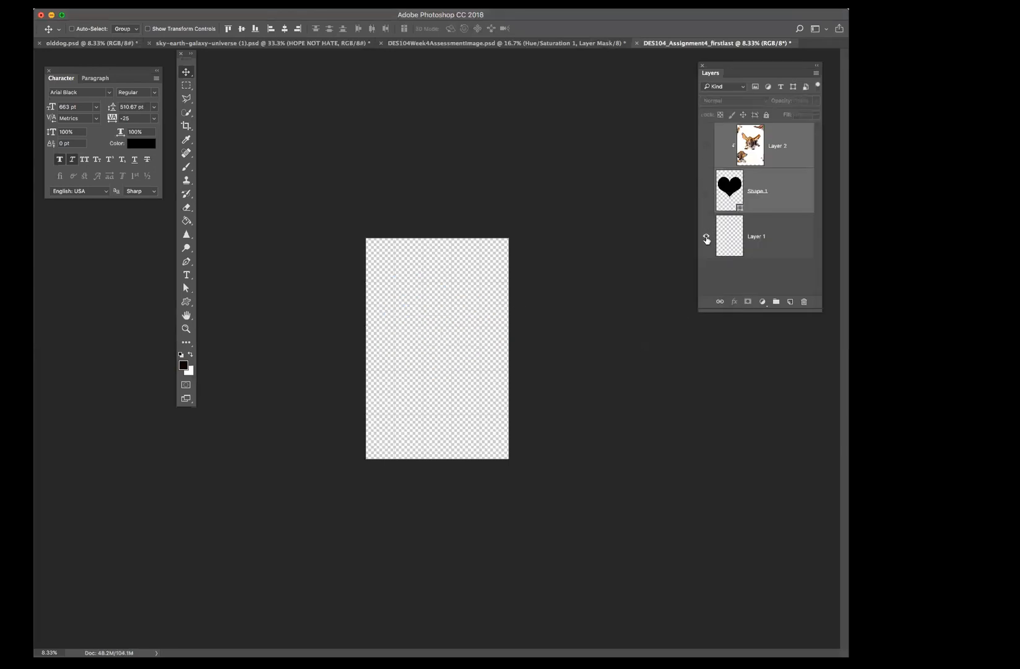
Step: Switch to DES104Week4AssessmentImage.psd and close it, saving its changes
left_click(436, 43)
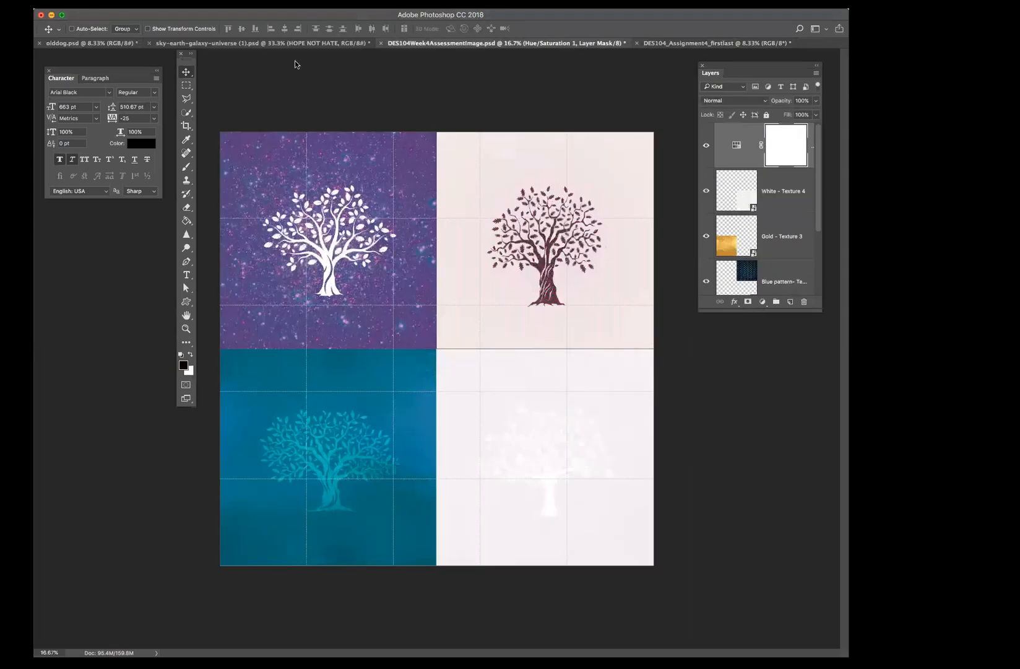
left_click(381, 43)
key("Return")
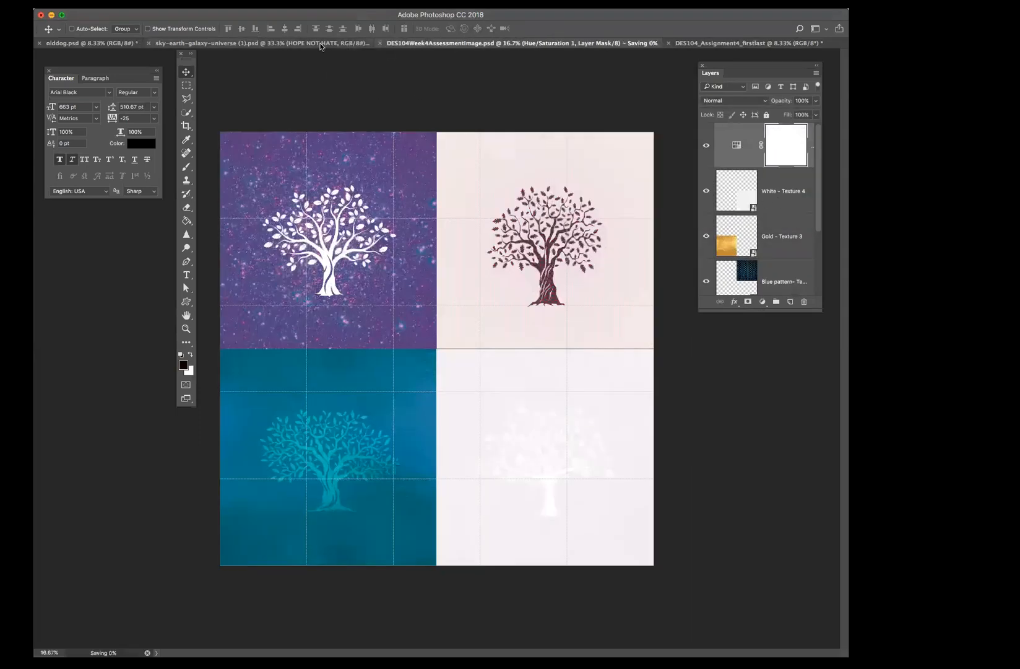
Step: Copy the HOPE NOT HATE text and its clipped earth image from sky-earth-galaxy-universe (1).psd into the upper half of DES104_Assignment4_firstlast
left_click(323, 43)
left_click_drag(444, 274, 362, 334)
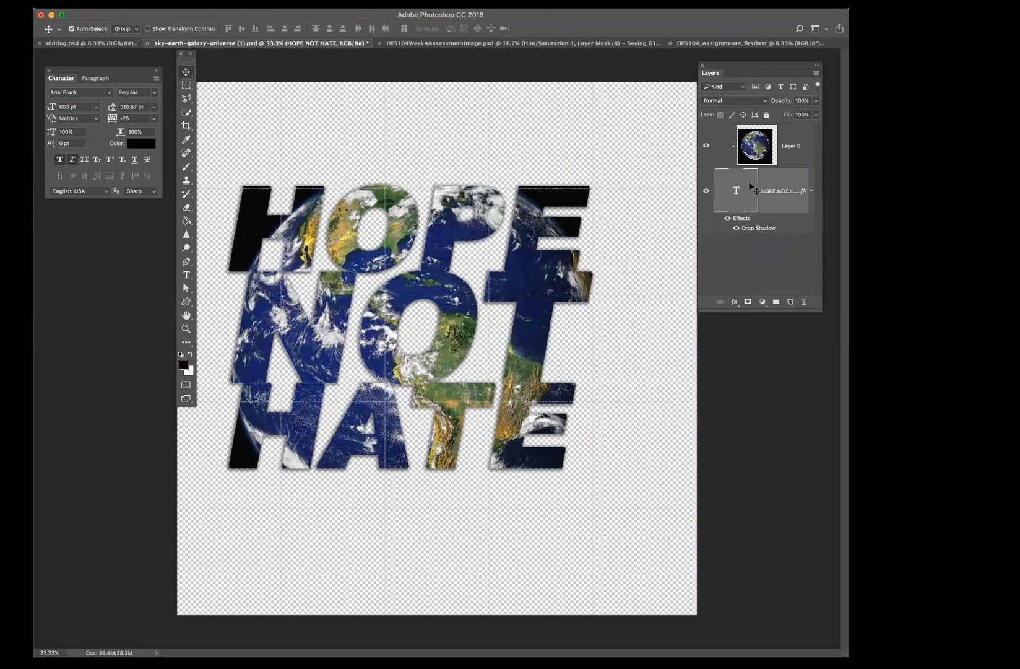
left_click(751, 154)
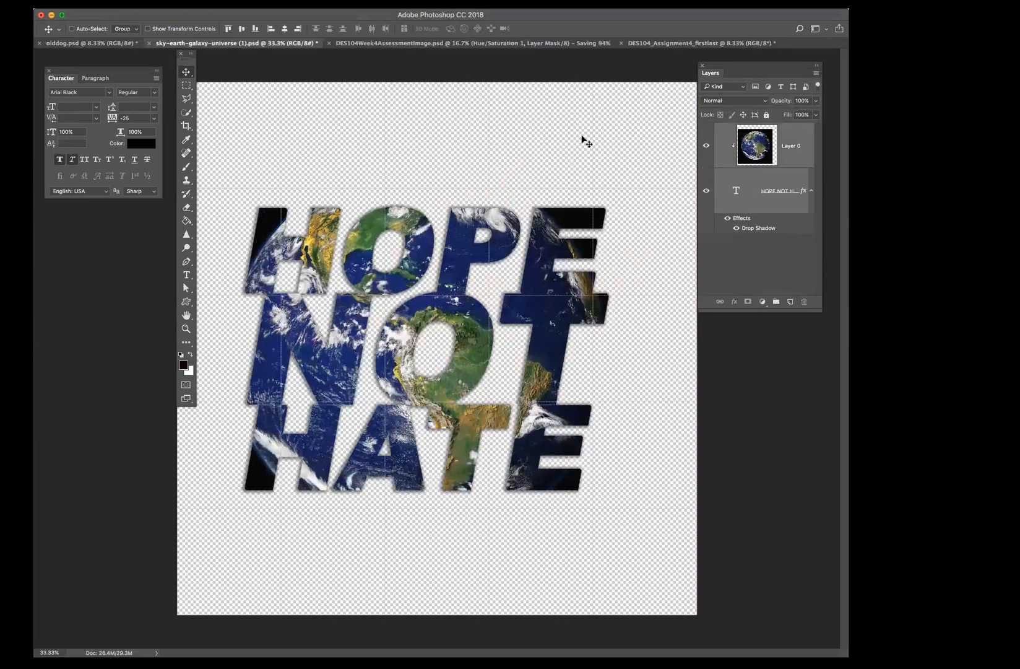
left_click_drag(499, 224, 610, 78)
mouse_move(459, 299)
left_mouse_down()
mouse_move(466, 303)
mouse_move(455, 321)
left_mouse_up()
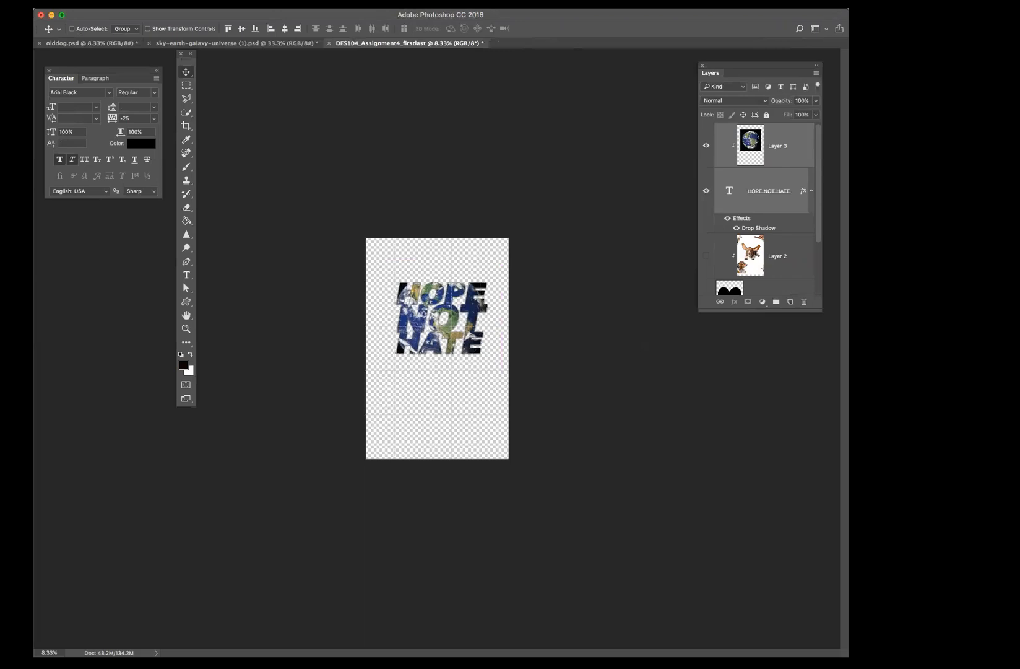
Step: Move the Layers panel and toolbox aside, and copy the texturemap (2).jpg photo into DES104_Assignment4_firstlast, accepting the colour profile conversion
key("Tab")
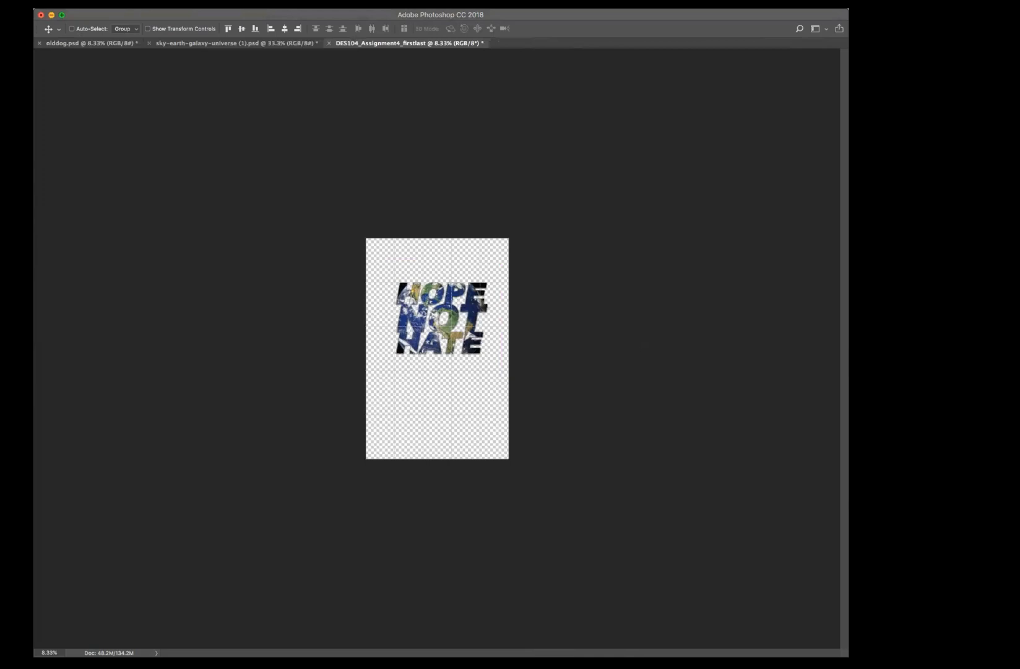
key("Tab")
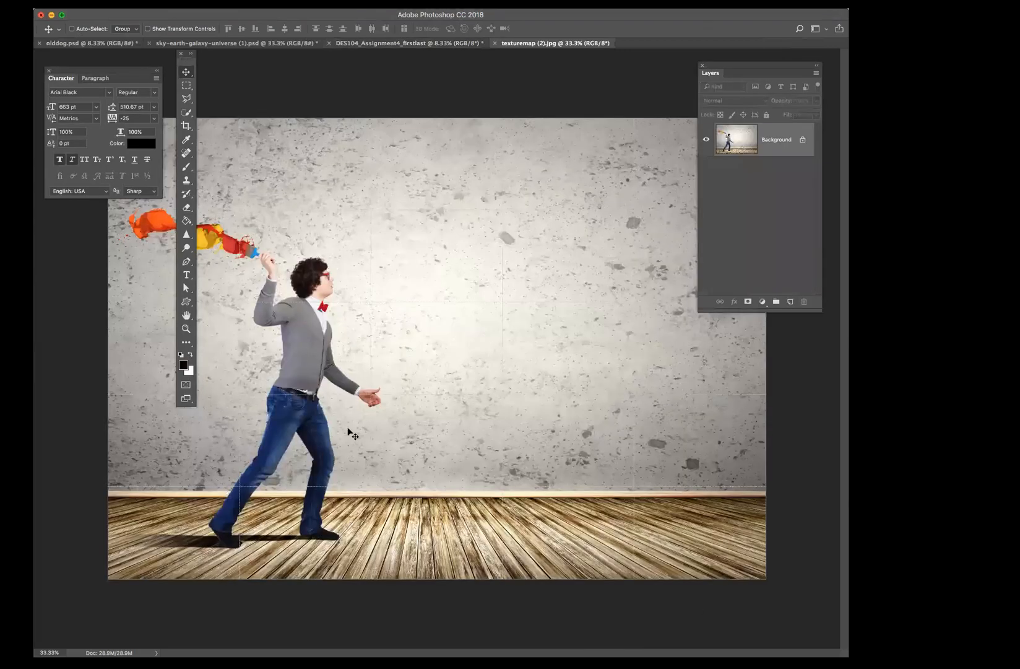
left_click_drag(742, 66, 832, 76)
left_click_drag(186, 54, 73, 203)
left_click_drag(499, 203, 435, 47)
left_click_drag(417, 267, 434, 267)
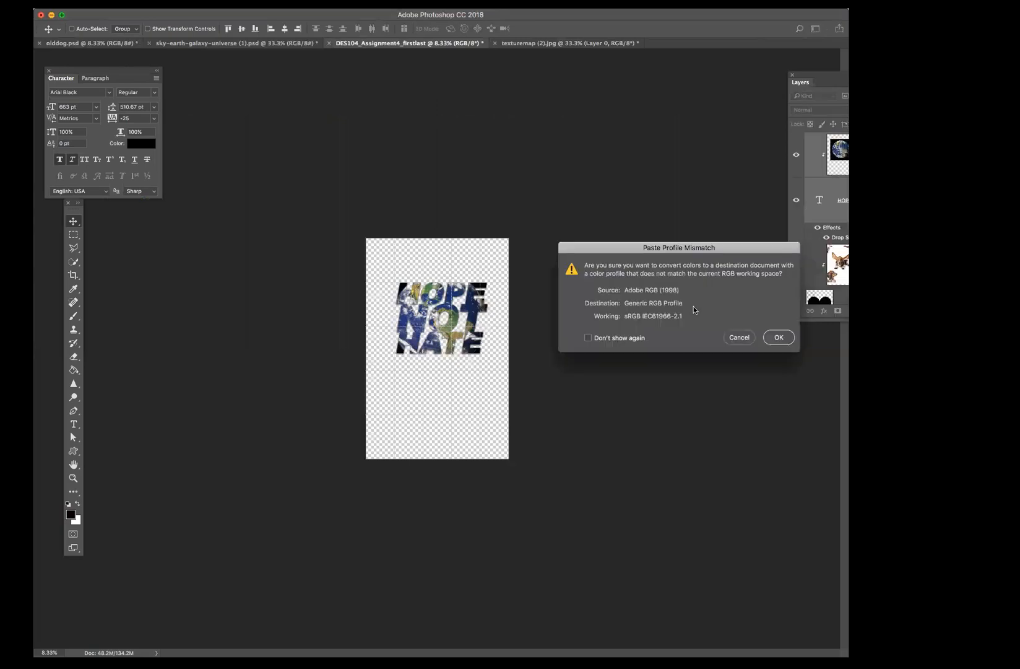
left_click(779, 337)
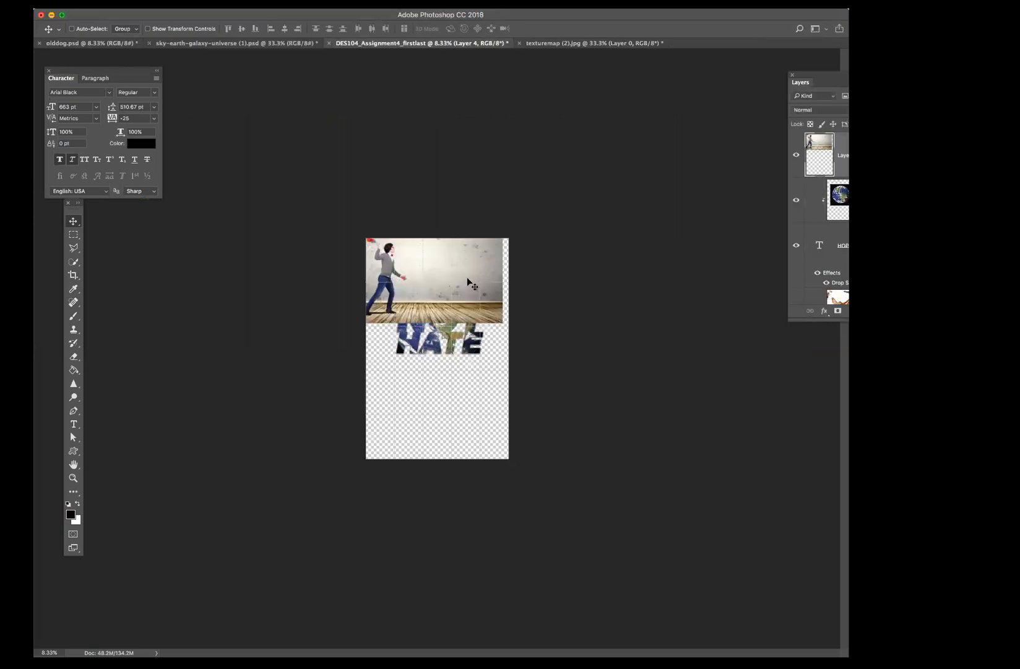
Step: Enlarge the wall photo to about 192.2% with Free Transform, and position it so the empty wall and floor fill the canvas
left_click_drag(468, 277, 470, 385)
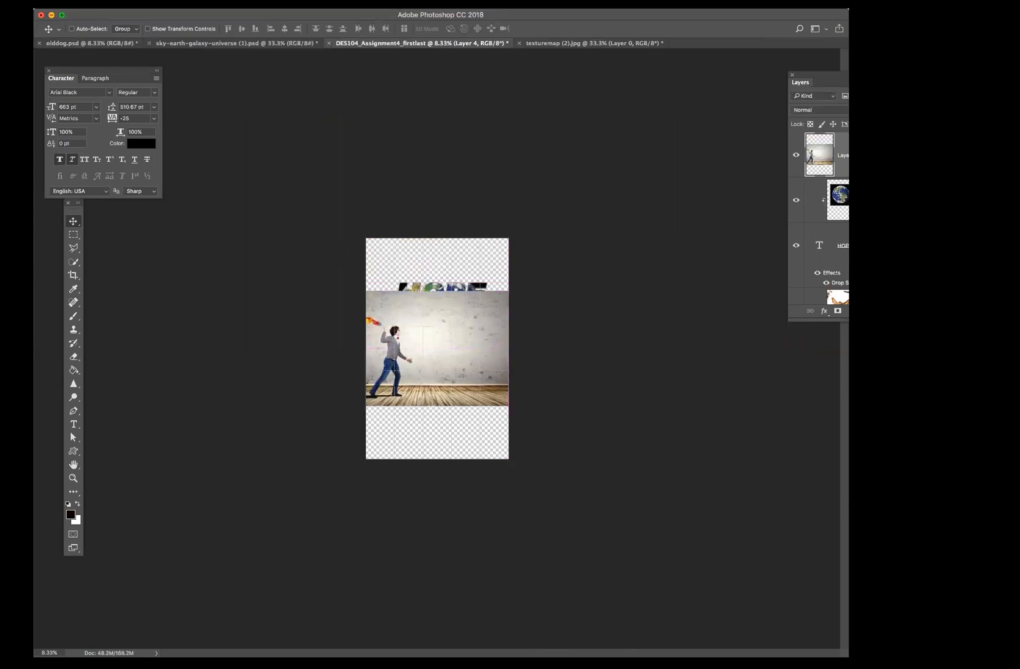
left_click(128, 3)
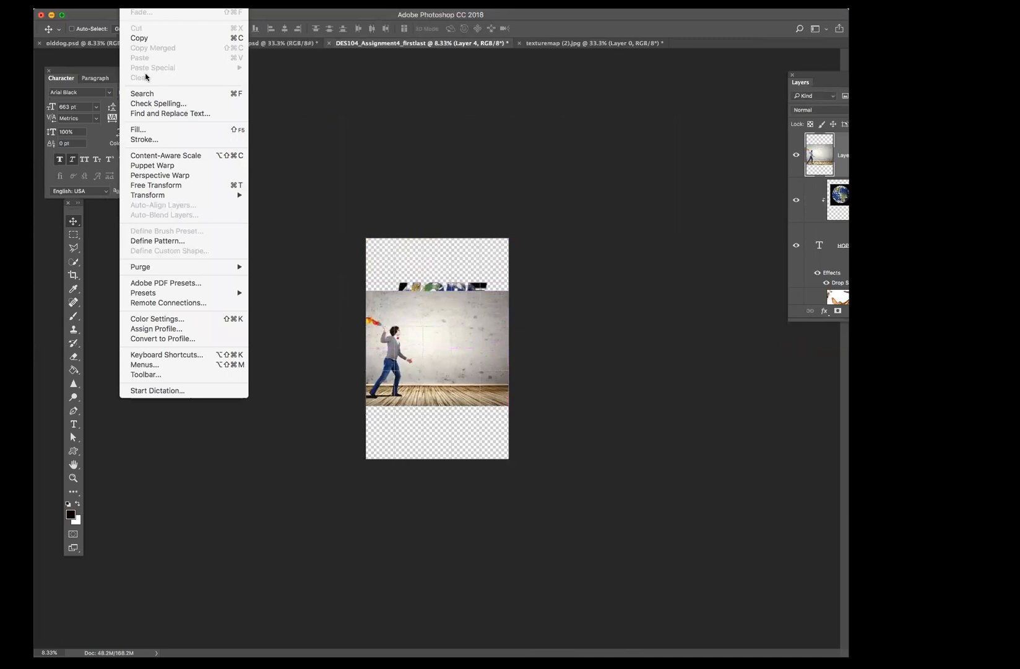
left_click(150, 188)
left_click_drag(508, 291, 715, 176)
left_click_drag(554, 327, 437, 358)
left_click_drag(540, 237, 536, 236)
left_click_drag(492, 288, 472, 289)
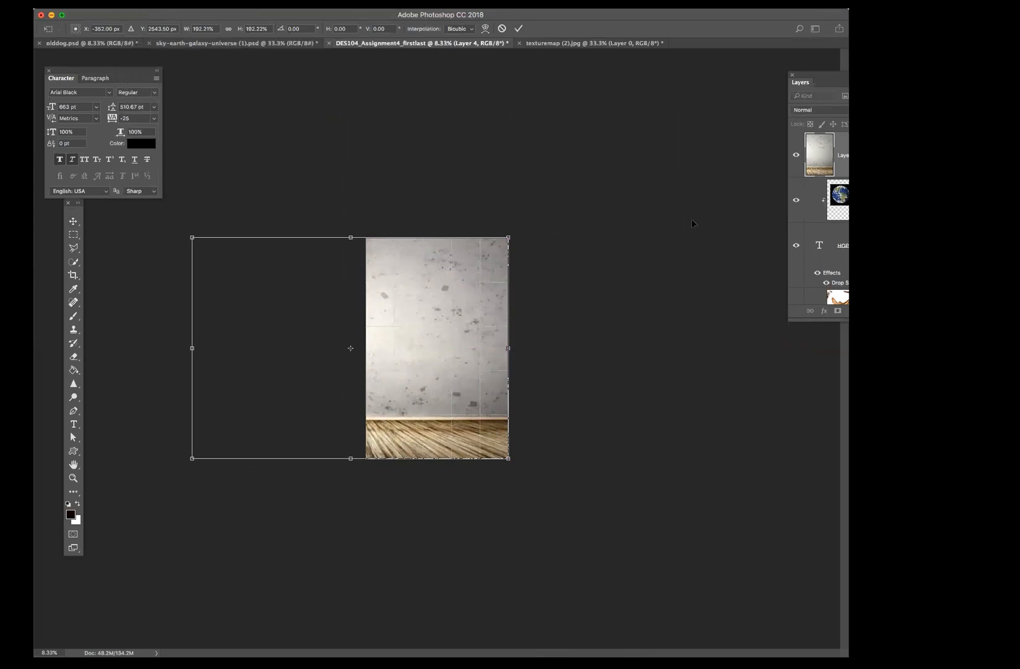
Step: Apply the wall photo's transformation and save the layered document as DES104_Assignment4_firstlast.psd in Downloads, with Maximize Compatibility on
key("super+s")
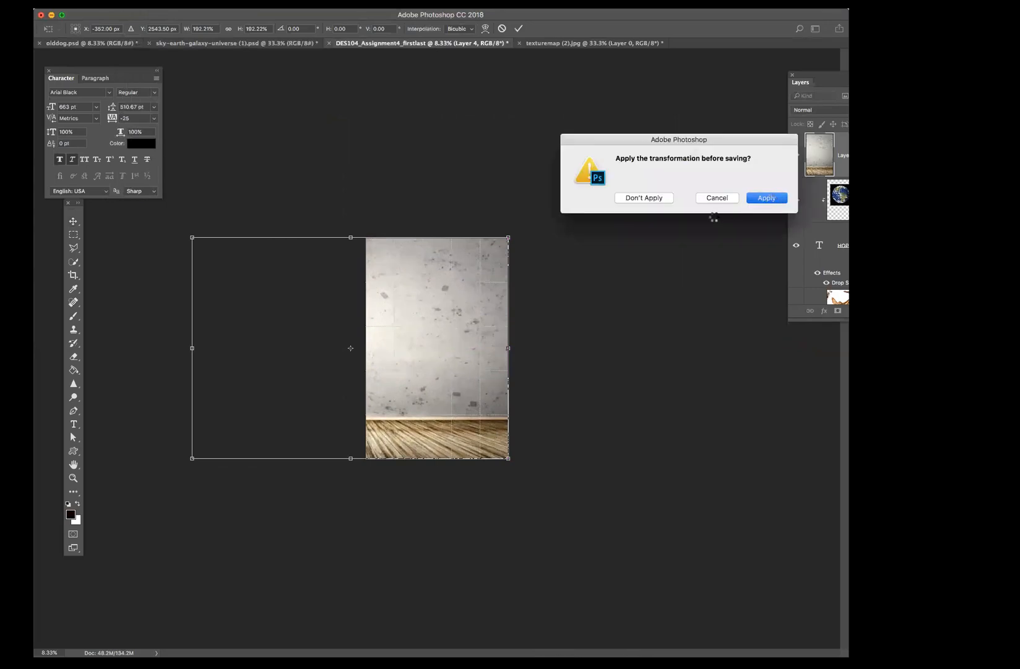
left_click(774, 198)
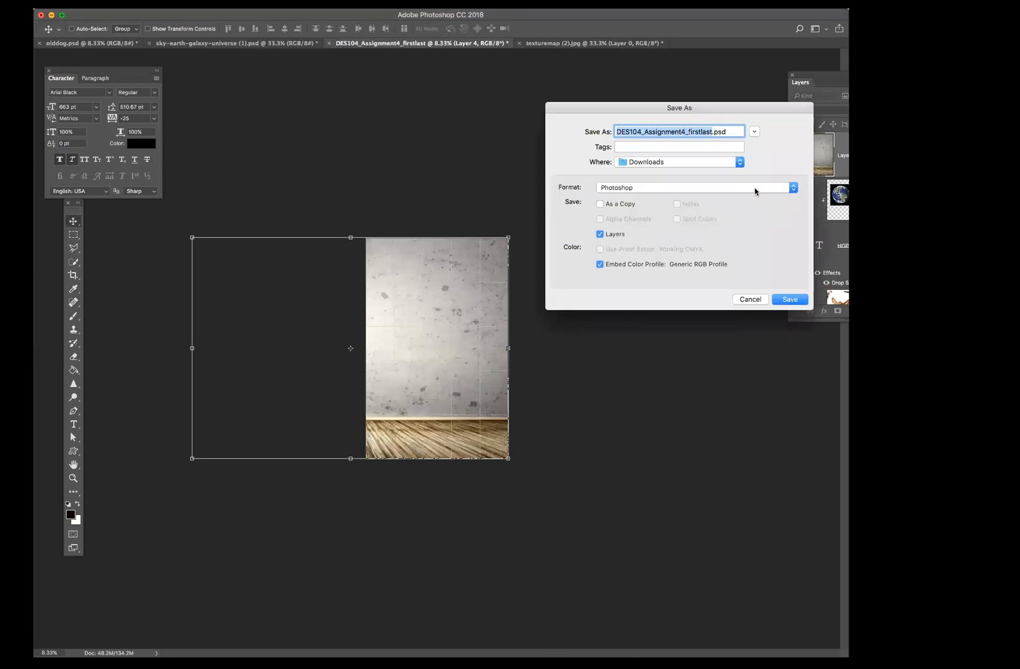
left_click(791, 300)
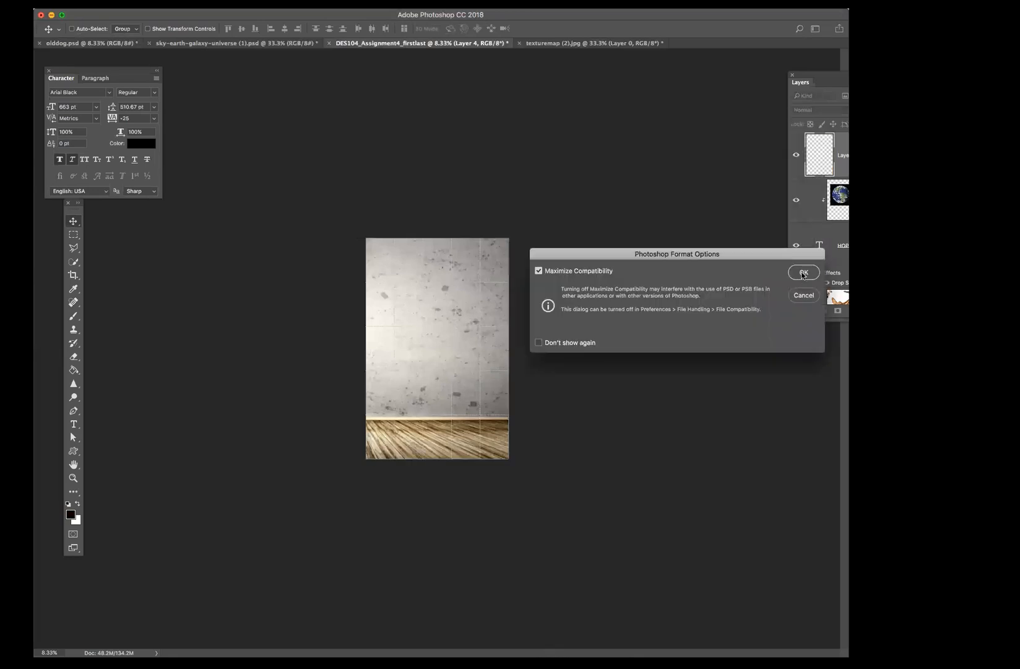
left_click(802, 272)
Step: Move the wall photo layer beneath the HOPE NOT HATE text layer so it serves as the background of the clipped text
left_click_drag(819, 155, 819, 222)
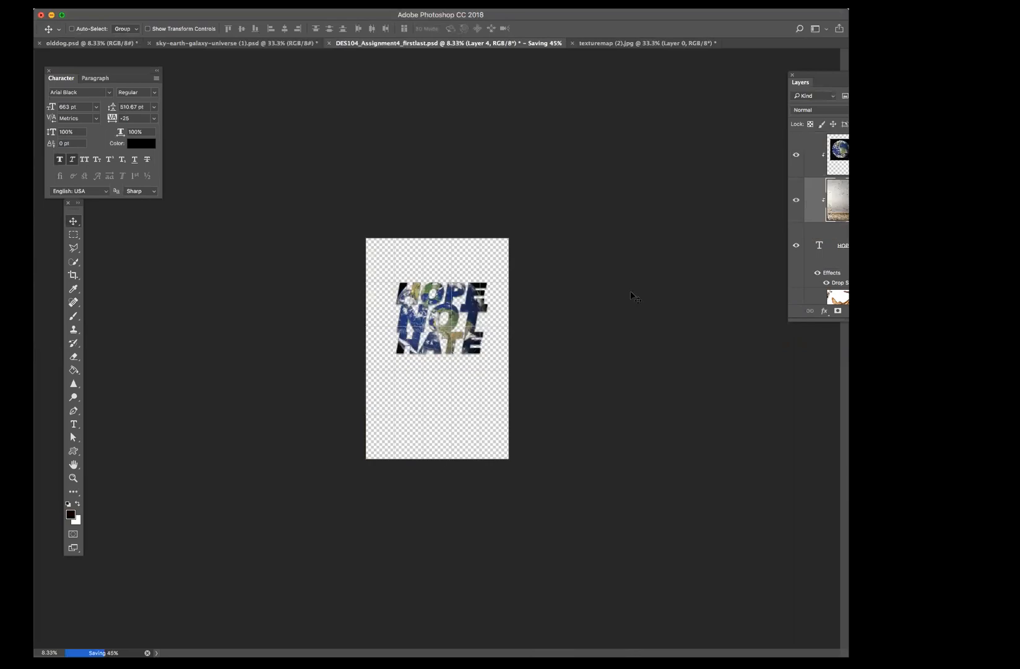
left_click_drag(819, 200, 819, 289)
key("super")
key("super+equal")
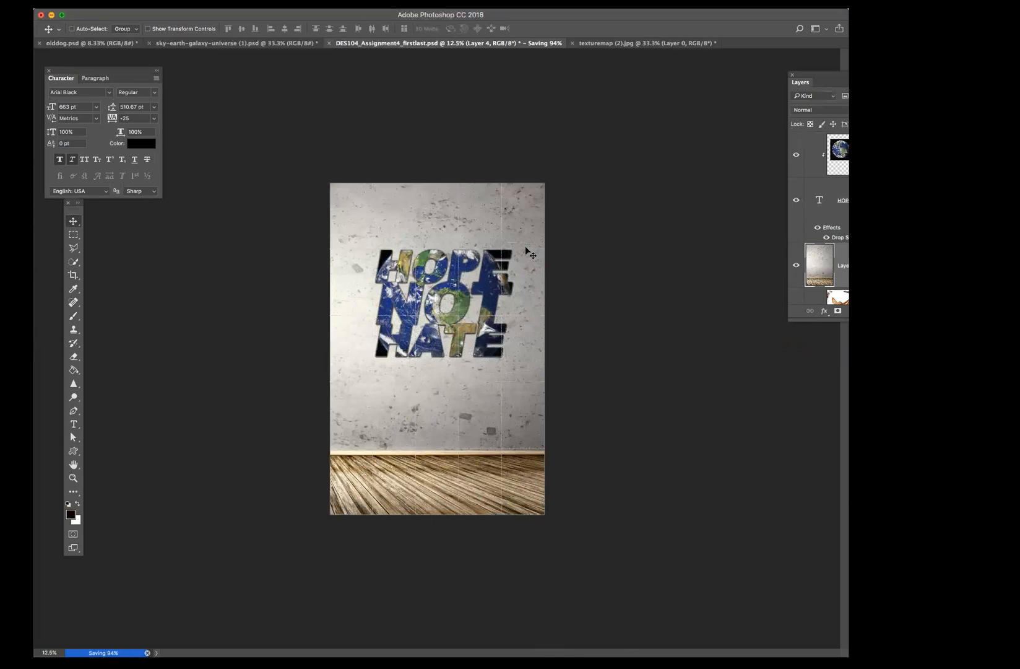
key("super+equal")
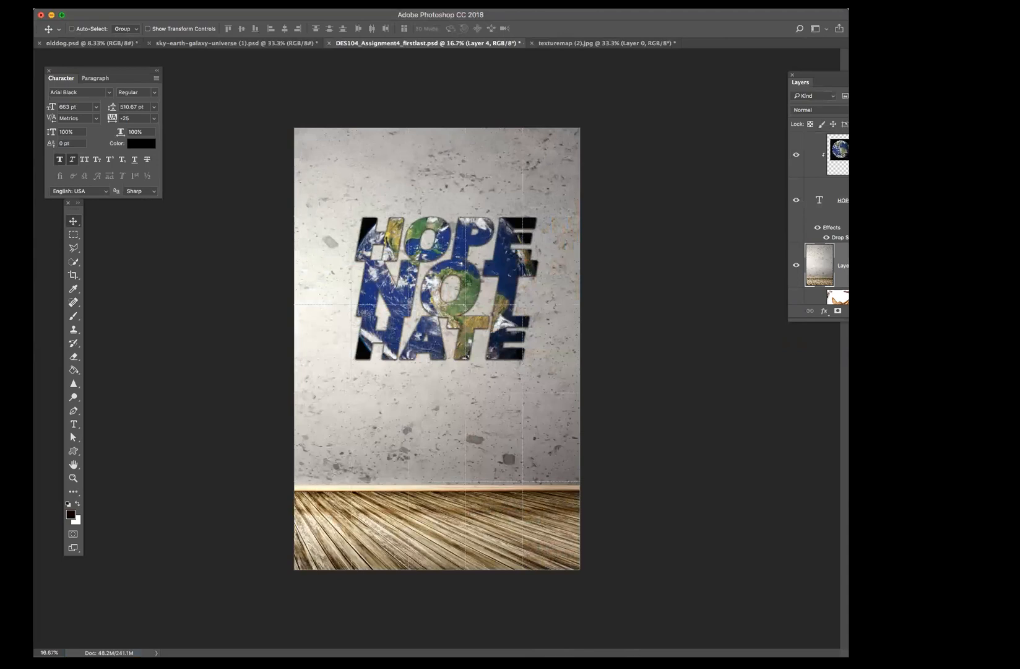
Step: Group the clipped earth image layer together with the HOPE NOT HATE text layer
left_click(842, 156)
left_click(842, 200, "shift")
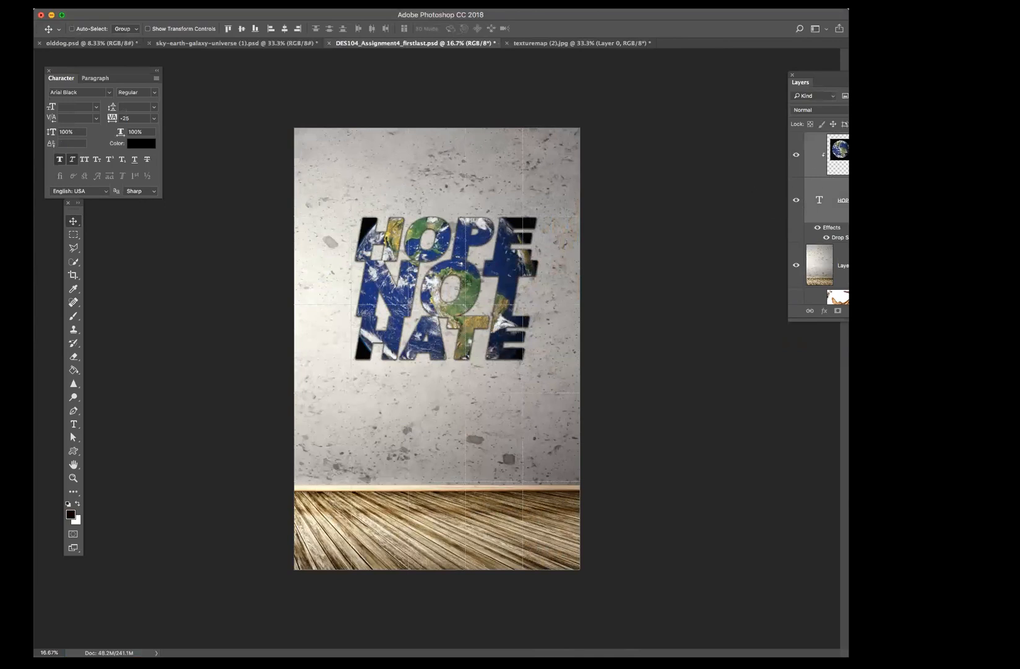
left_click(843, 155)
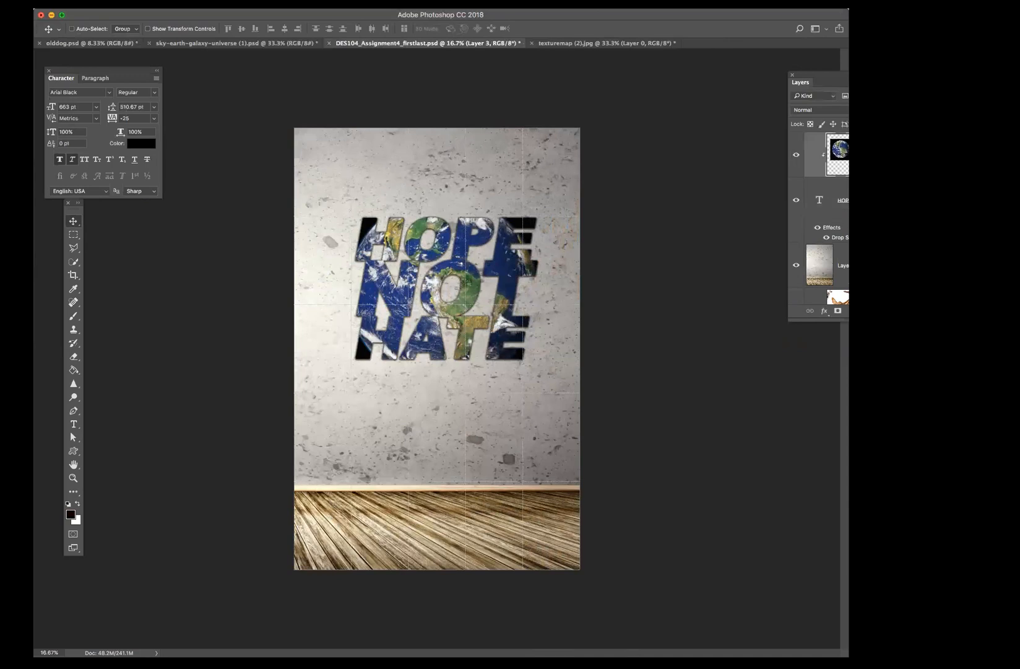
left_click(821, 186, "shift")
key("super+g")
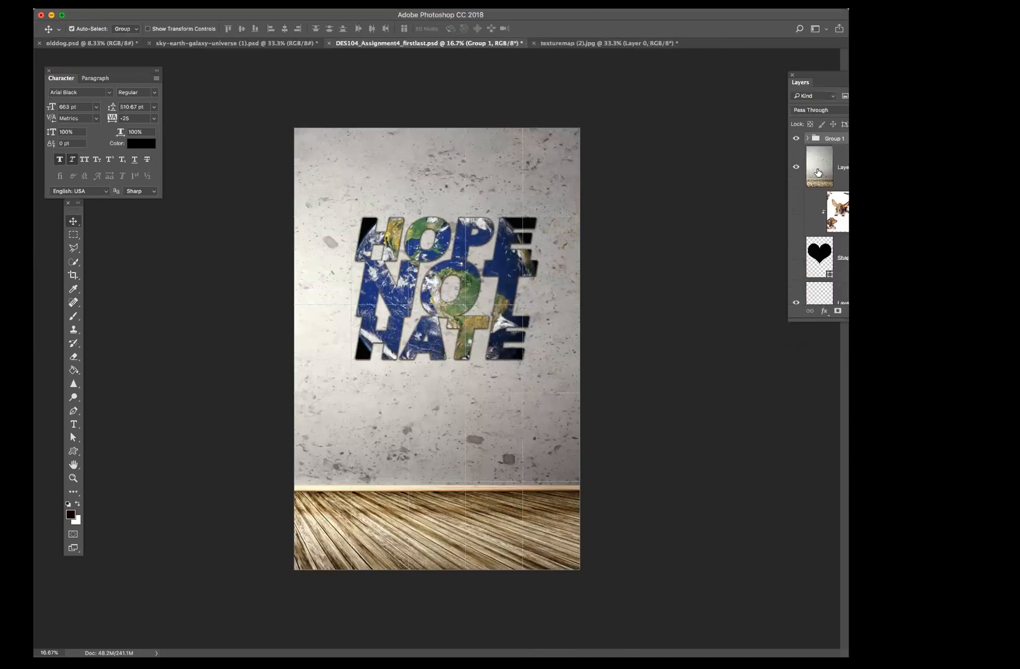
Step: Rename the new group TEXT MASK and check the layers inside it, leaving the group collapsed and selected
left_click(806, 139)
left_click(806, 138)
double_click(833, 139)
type("TEXT MASK")
key("Return")
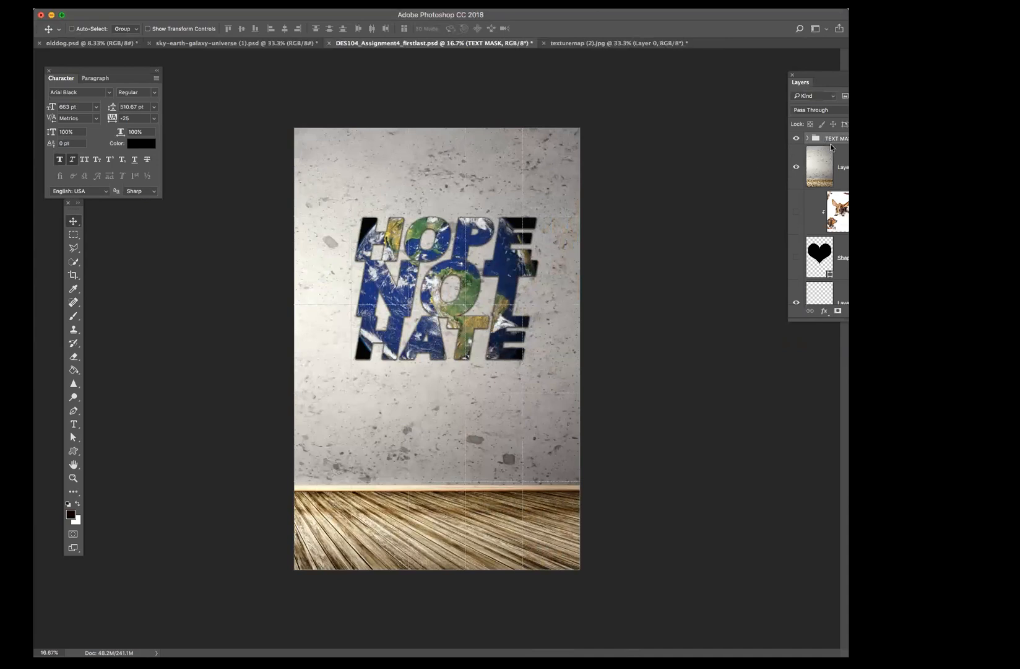
left_click(807, 138)
left_click(823, 172)
left_click(818, 140)
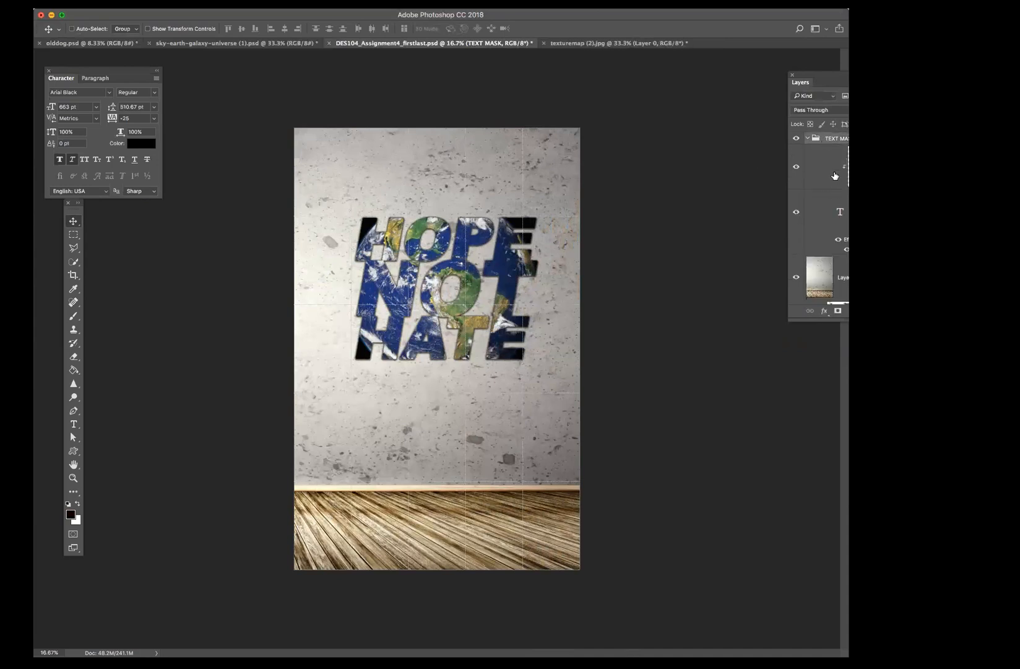
left_click(808, 138)
left_click_drag(836, 140, 835, 141)
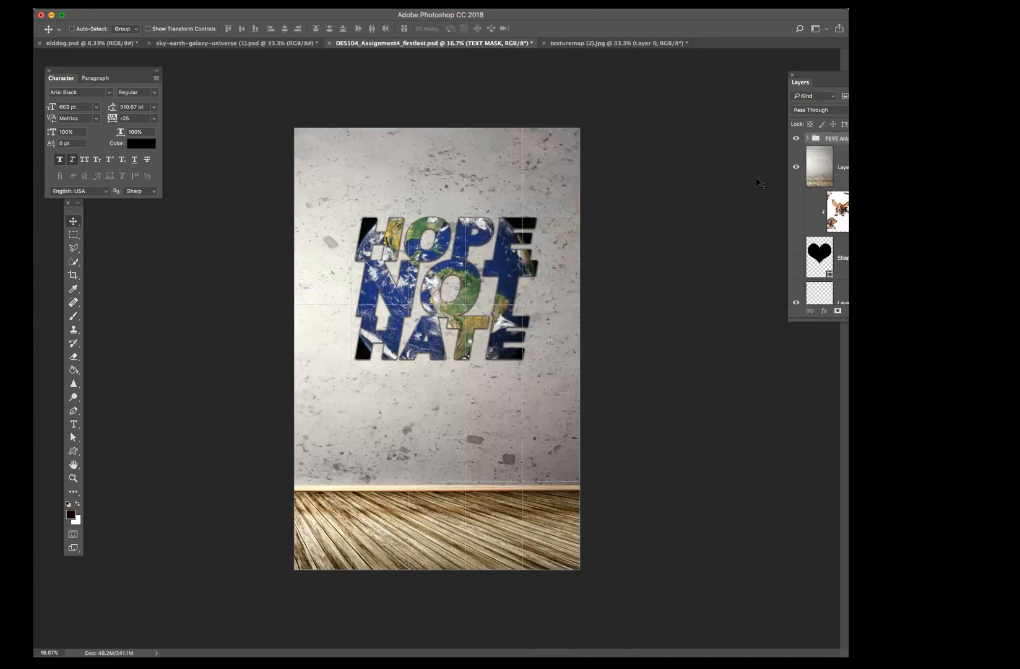
Step: Enlarge the TEXT MASK group to about 136.16% with Free Transform, position it over the empty wall, and save with the transformation applied
left_click(131, 3)
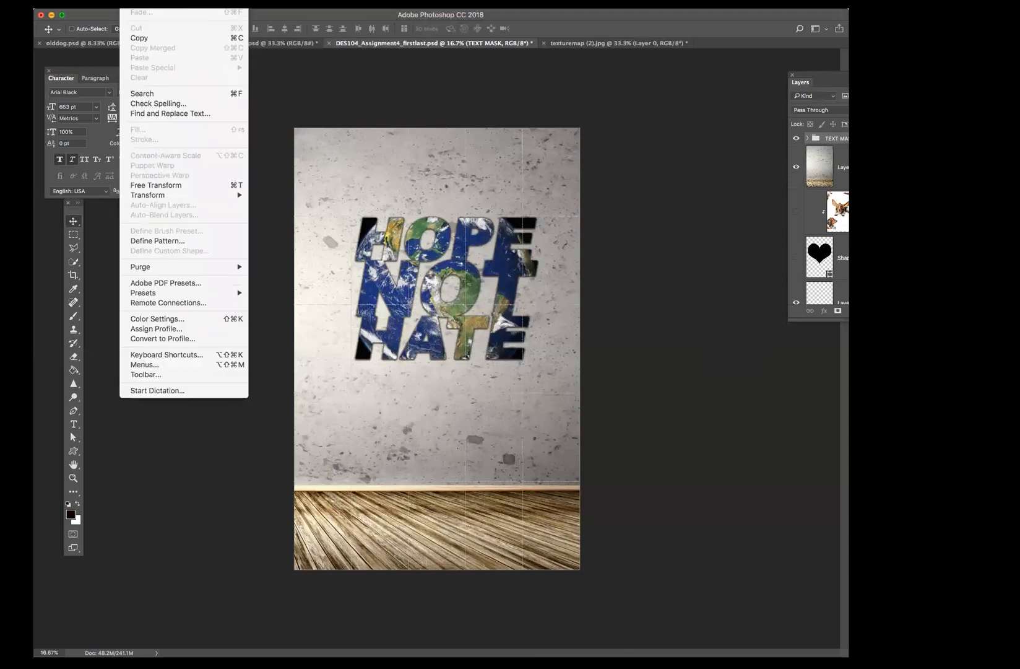
left_click(167, 187)
left_click_drag(566, 179, 610, 139)
left_click_drag(326, 410, 285, 449)
left_click_drag(416, 290, 413, 294)
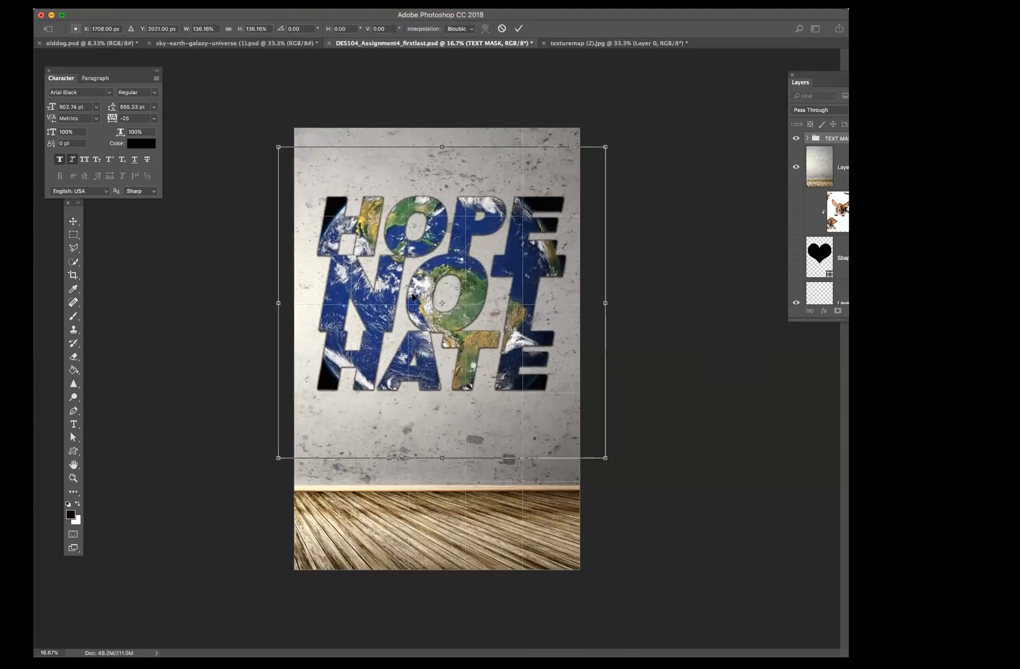
left_click_drag(429, 208, 547, 219)
left_click_drag(460, 262, 429, 222)
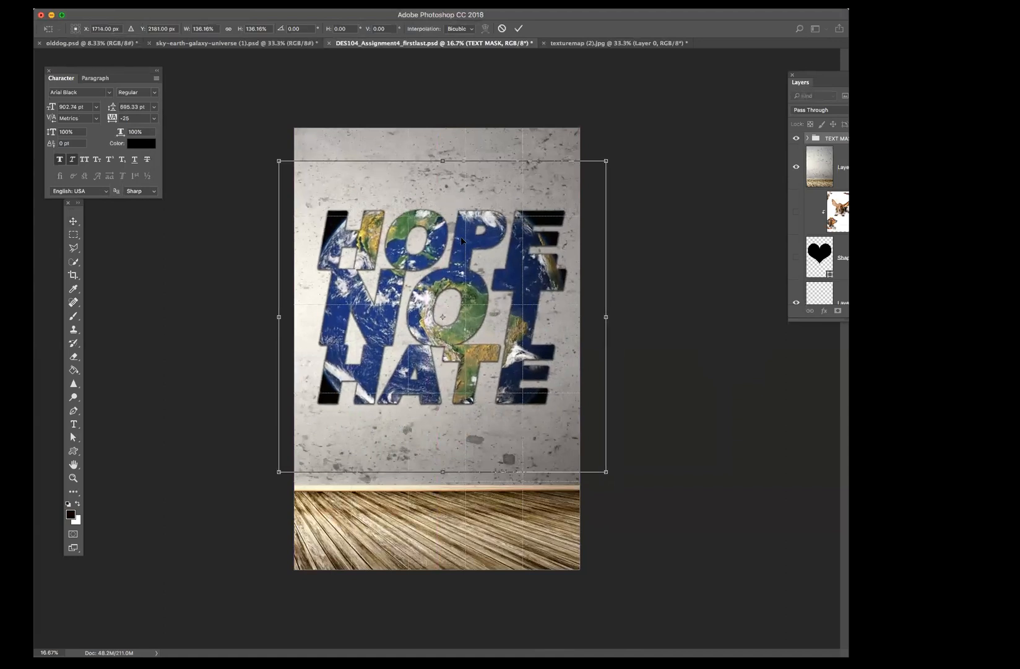
key("super+s")
left_click(760, 198)
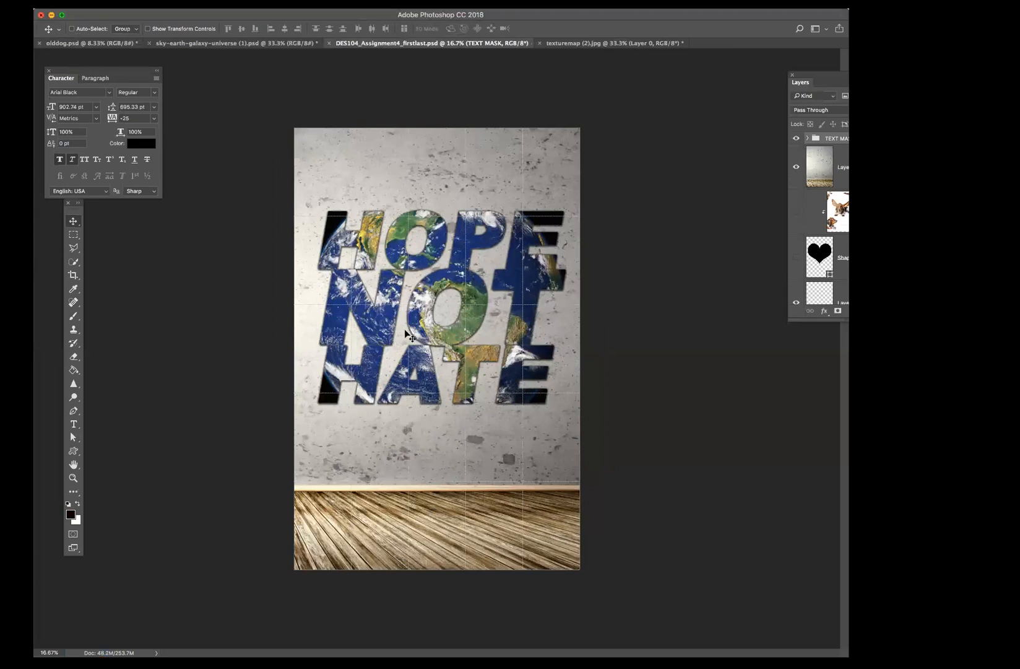
Step: Add a Hue/Saturation adjustment layer above the wall photo, with hue -170 and saturation about -49
left_click(844, 167)
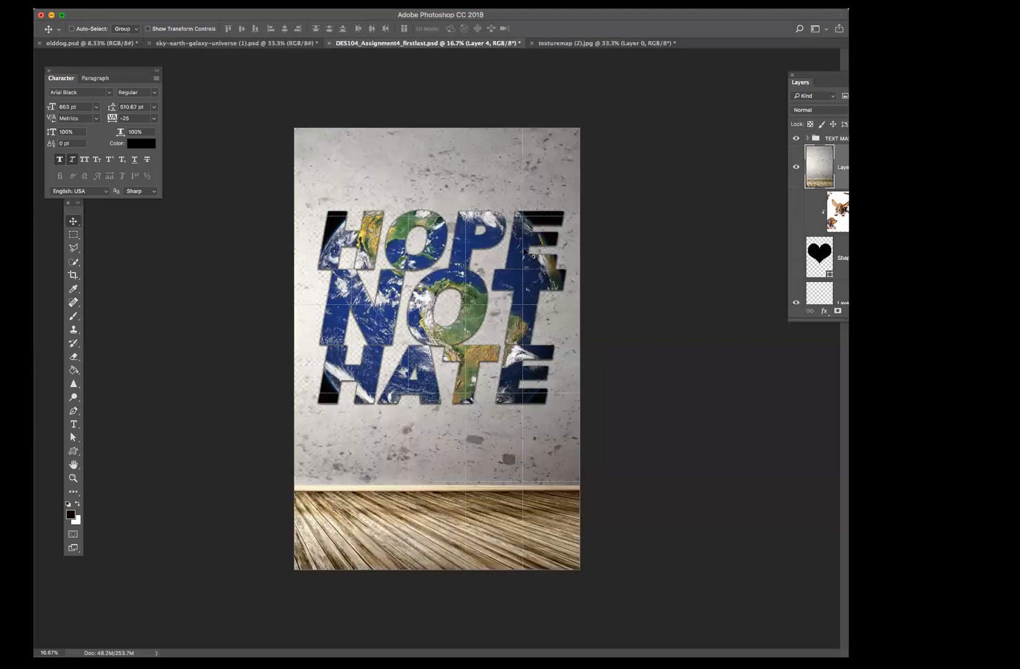
left_click(851, 311)
left_click(848, 404)
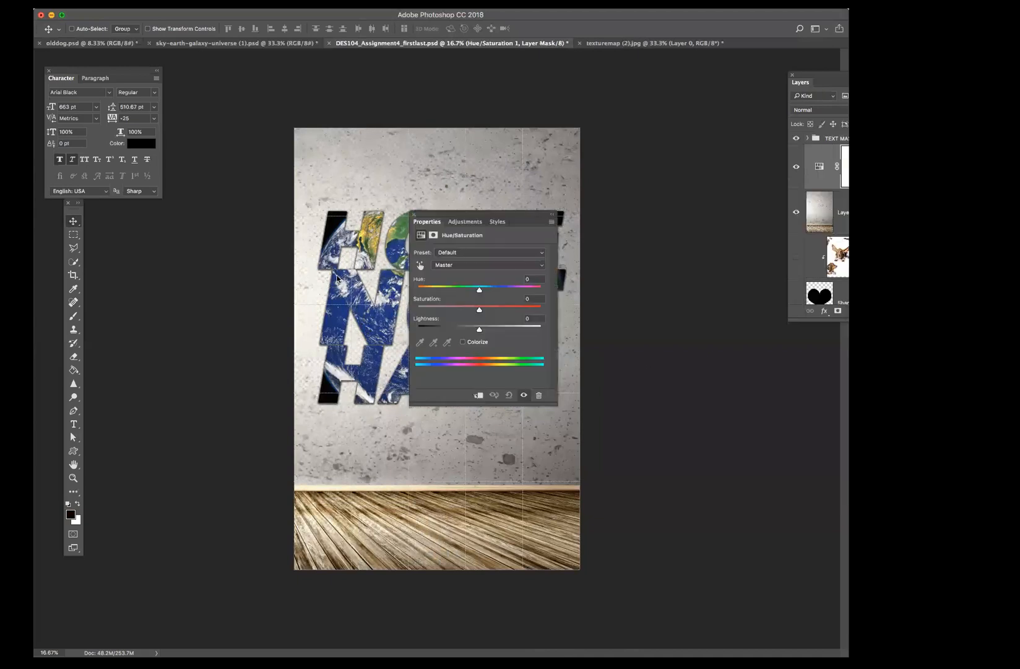
left_click_drag(420, 215, 616, 225)
left_click_drag(675, 300, 617, 302)
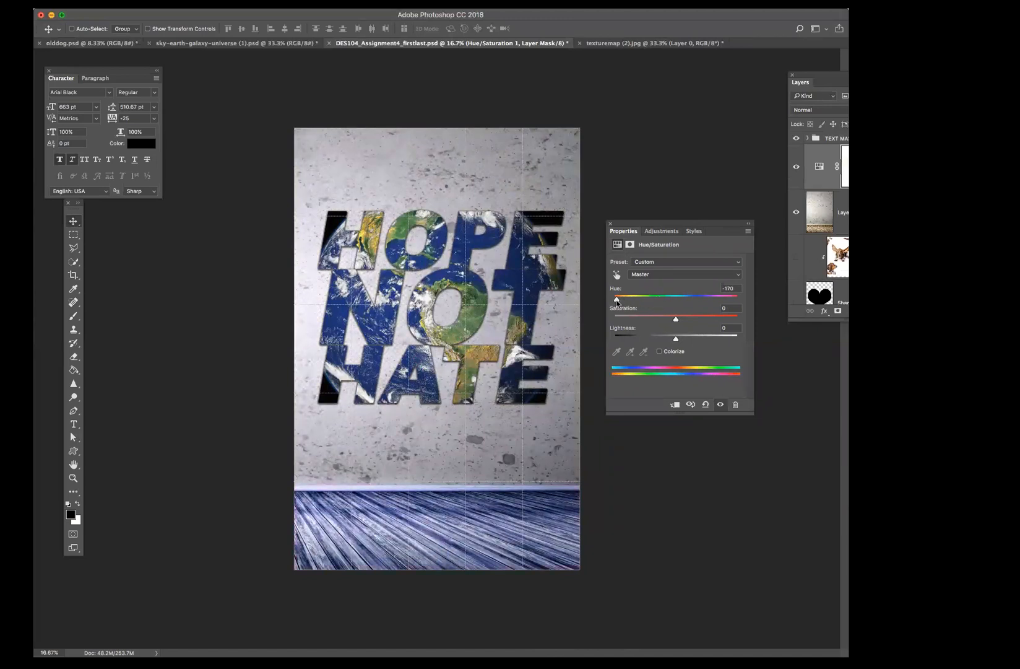
left_click_drag(676, 318, 646, 319)
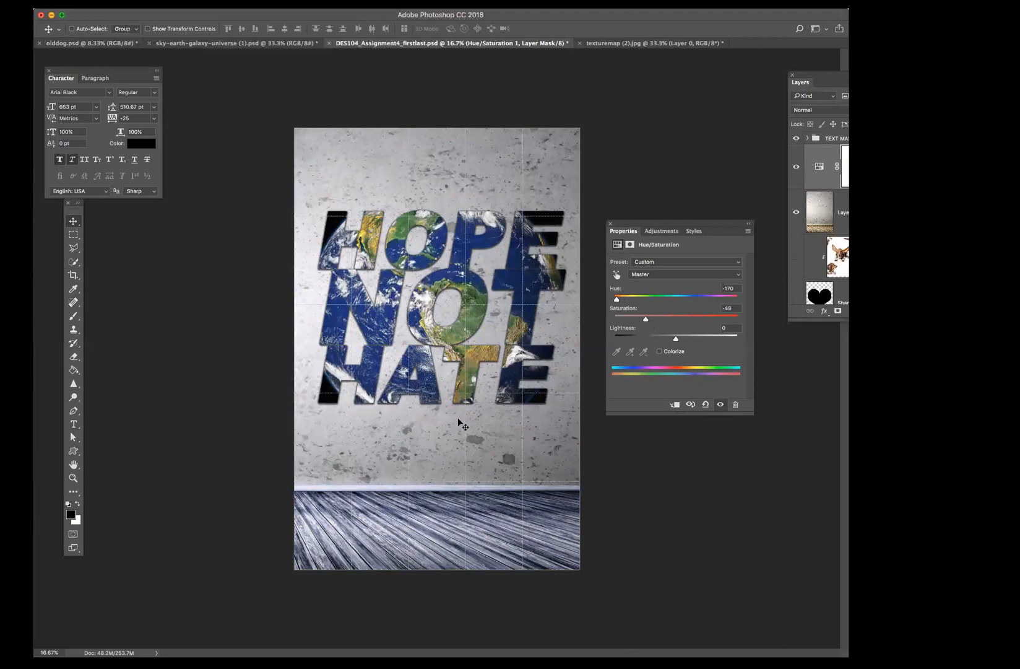
Step: Raise the Hue/Saturation adjustment's lightness to +14 and shift its hue to give the floor a pale greenish tint
left_click_drag(647, 339, 684, 339)
left_click_drag(617, 298, 695, 300)
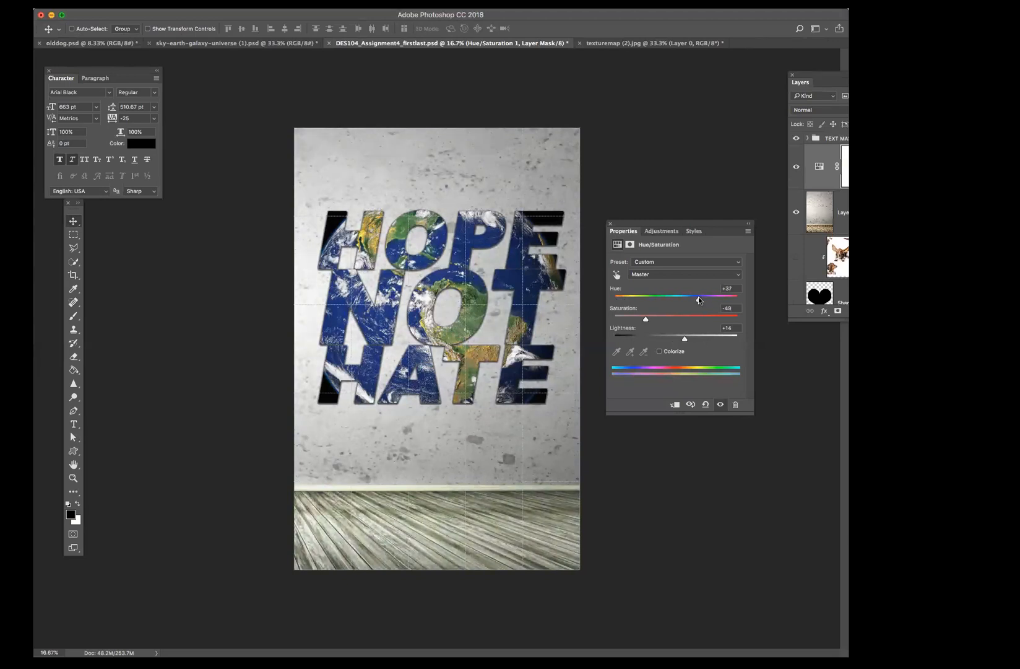
left_click_drag(700, 300, 696, 300)
left_click(610, 223)
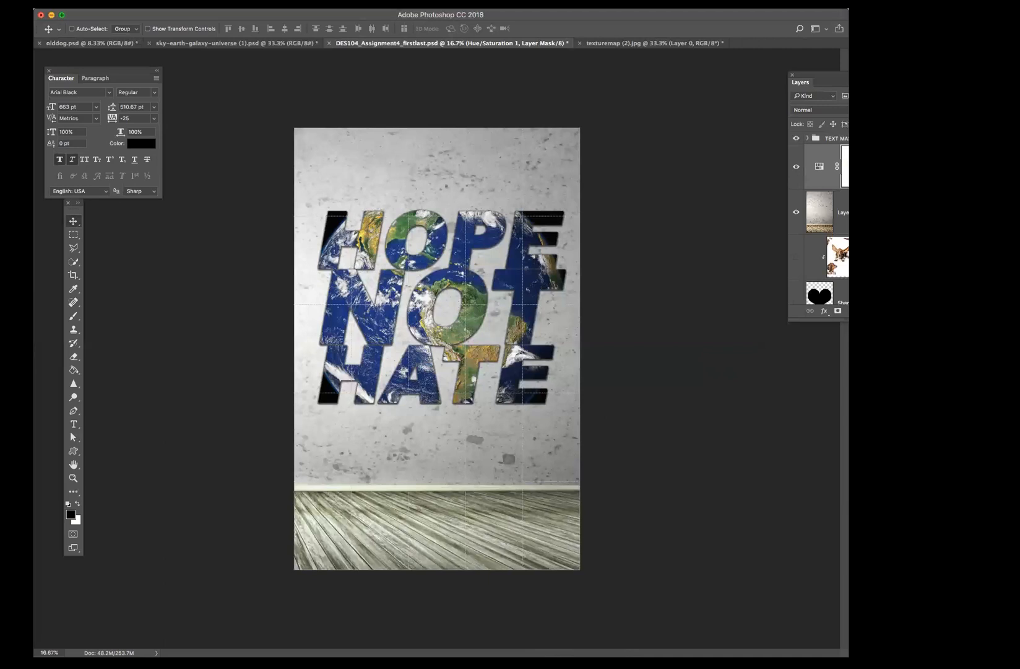
Step: Add a Photo Filter adjustment layer using Warming Filter (85) at 15% density, with Preserve Luminosity on
left_click(851, 310)
left_click(867, 430)
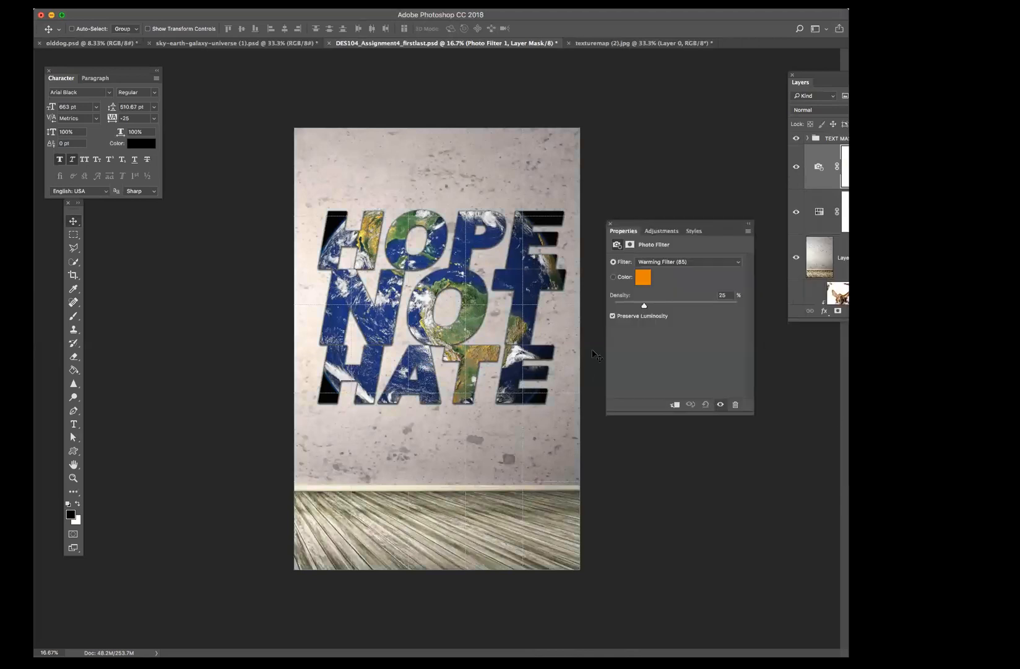
mouse_move(644, 306)
left_mouse_down()
mouse_move(711, 306)
mouse_move(621, 307)
mouse_move(631, 306)
left_mouse_up()
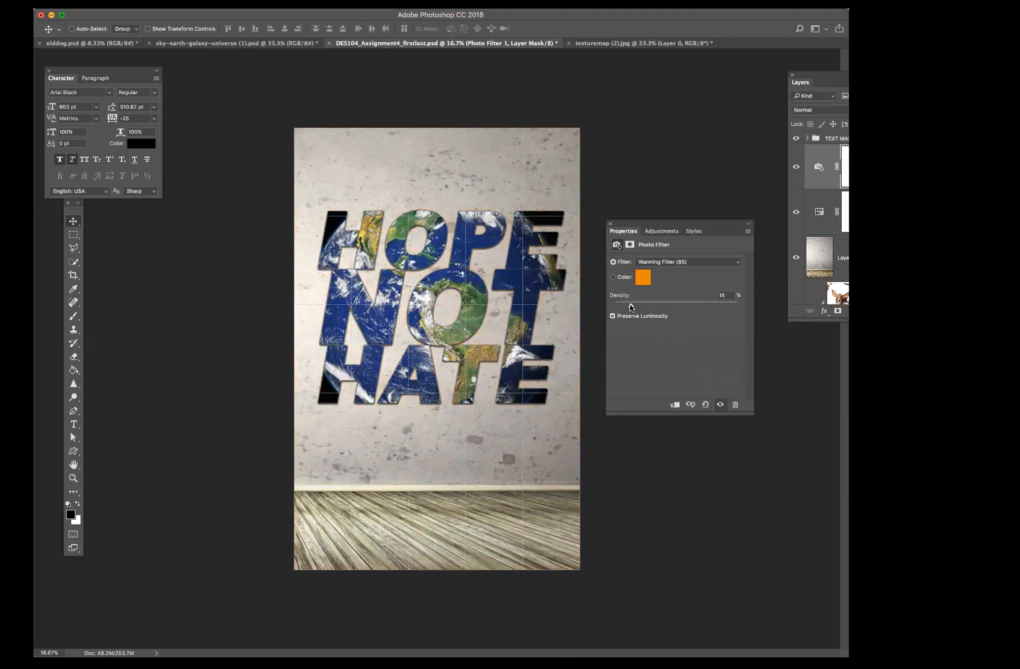
left_click(610, 224)
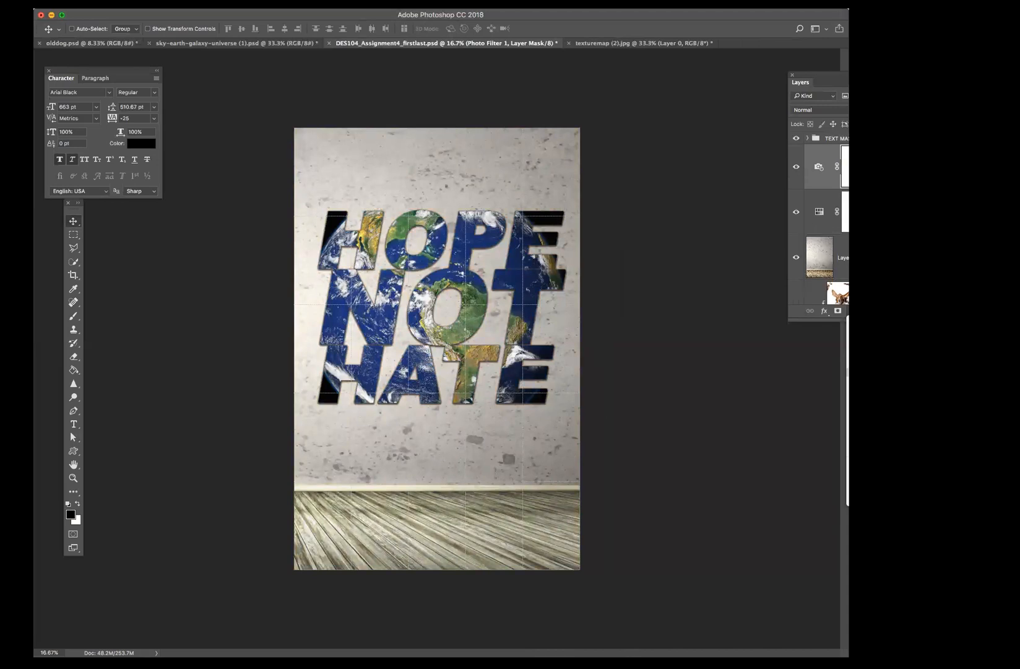
Step: Add a linear Gradient Fill layer at 90° below the TEXT MASK group, and move the gradient's opaque opacity stop to 13%
left_click(863, 332)
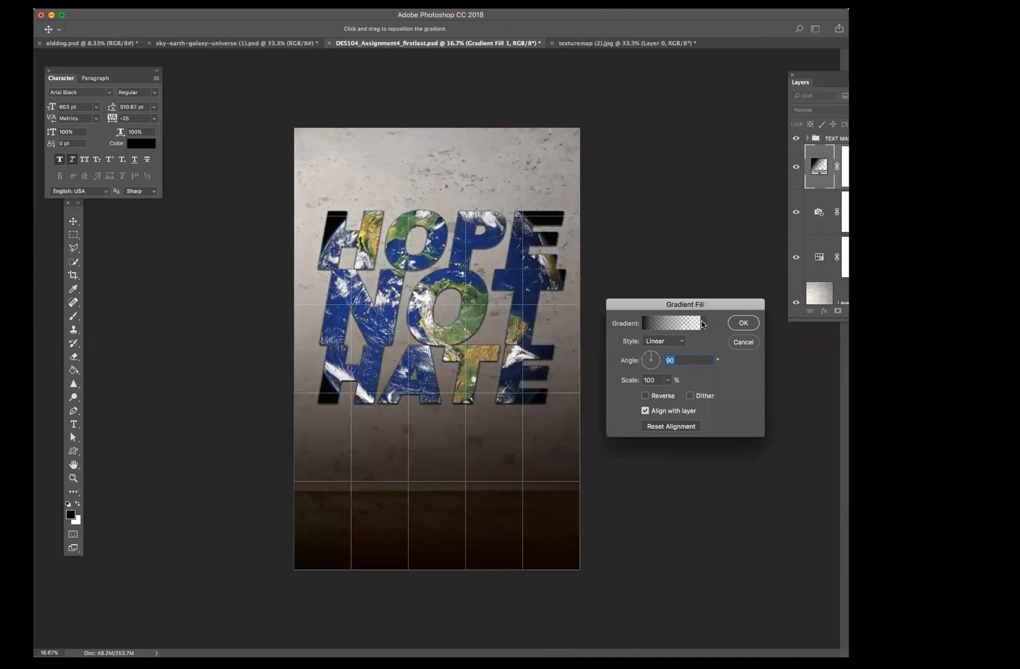
left_click(647, 322)
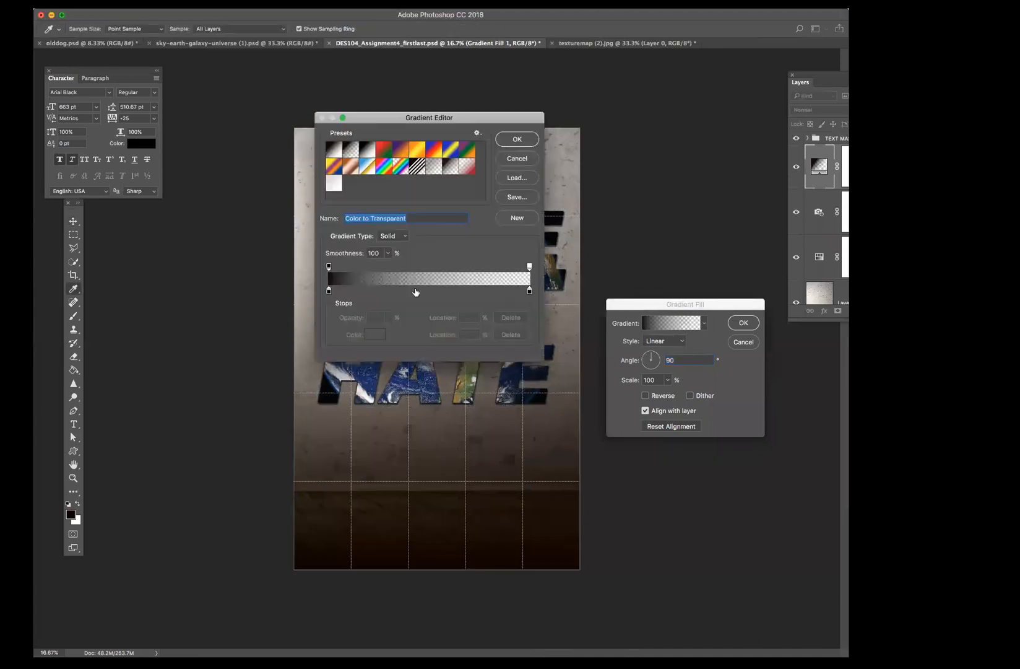
mouse_move(356, 270)
left_mouse_down()
mouse_move(417, 268)
mouse_move(331, 269)
mouse_move(354, 265)
left_mouse_up()
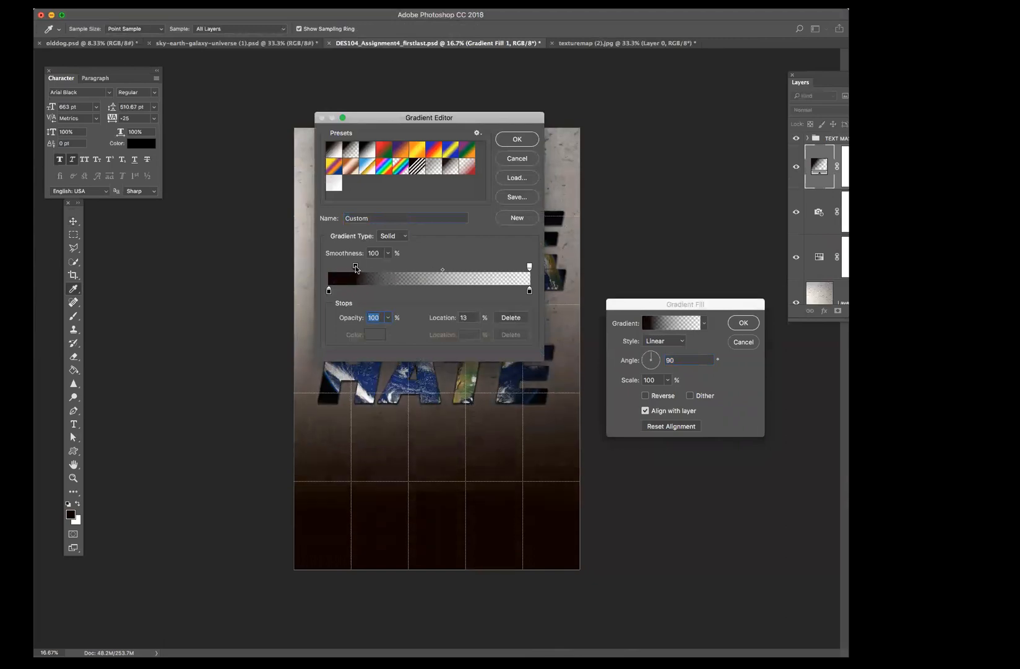
Step: Try 0% opacity on the gradient's stop at 13%, and return it to 100%
left_click_drag(356, 269, 356, 269)
type("0")
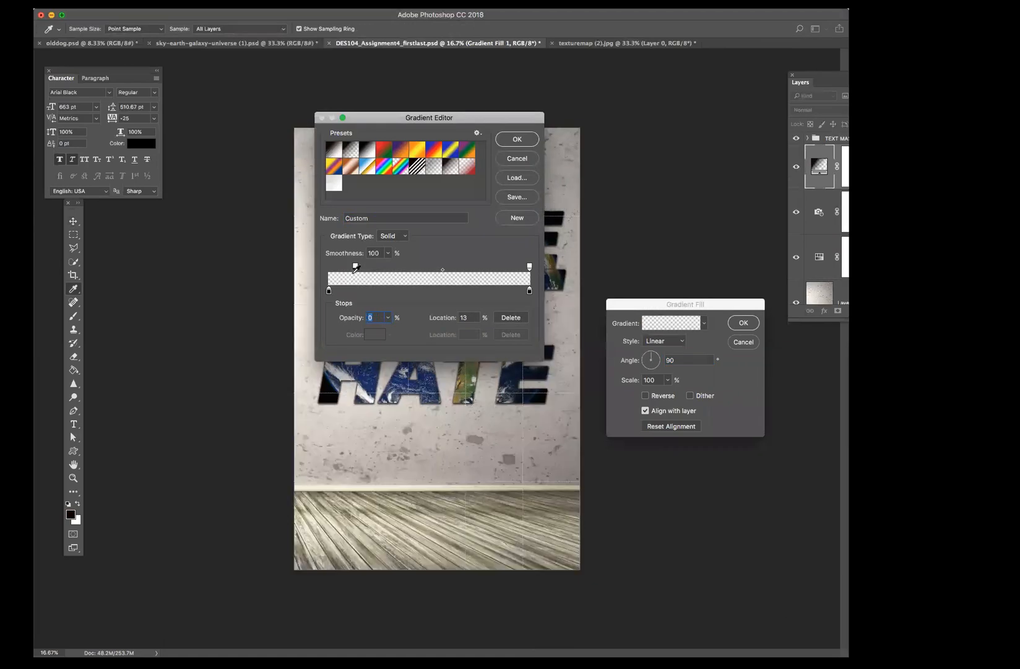
left_click(353, 271)
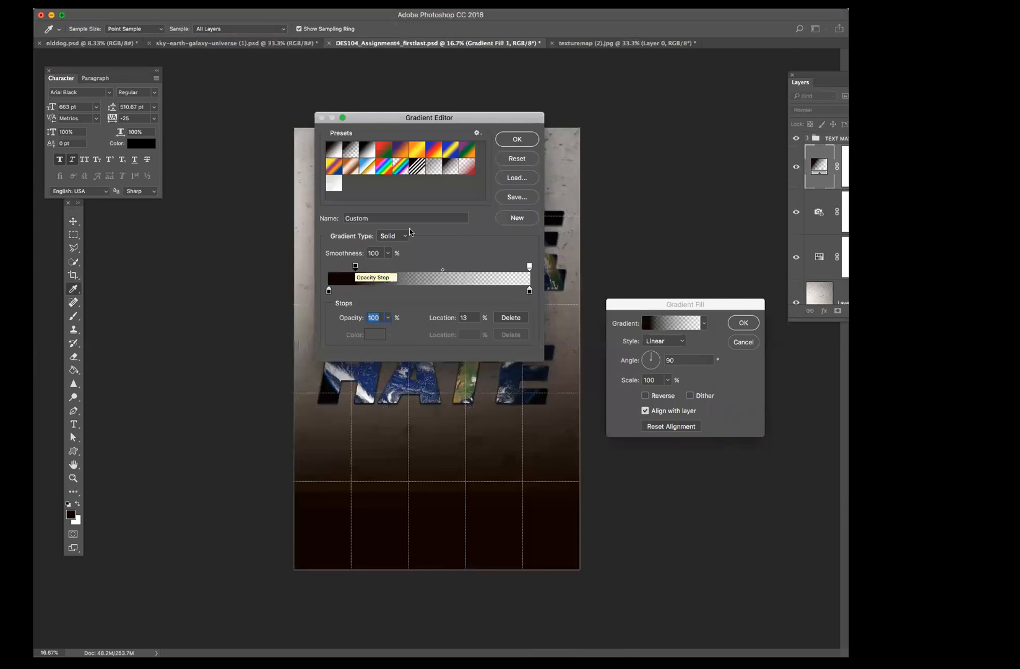
Step: Recolor the gradient's black starting color stop to a very dark navy blue, #05051c
left_click_drag(435, 117, 497, 89)
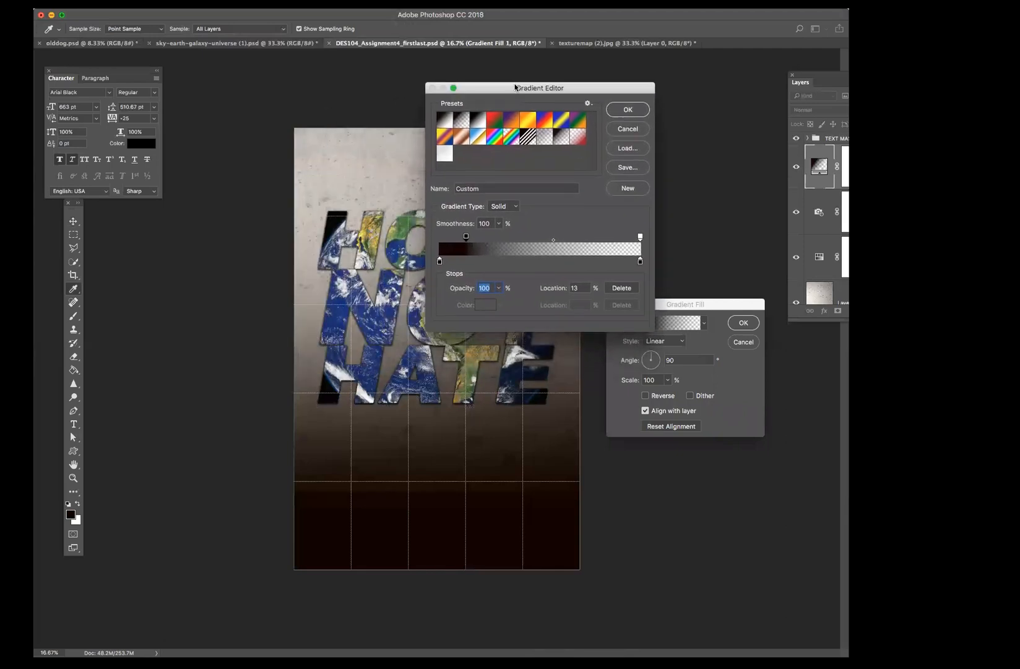
left_click(439, 261)
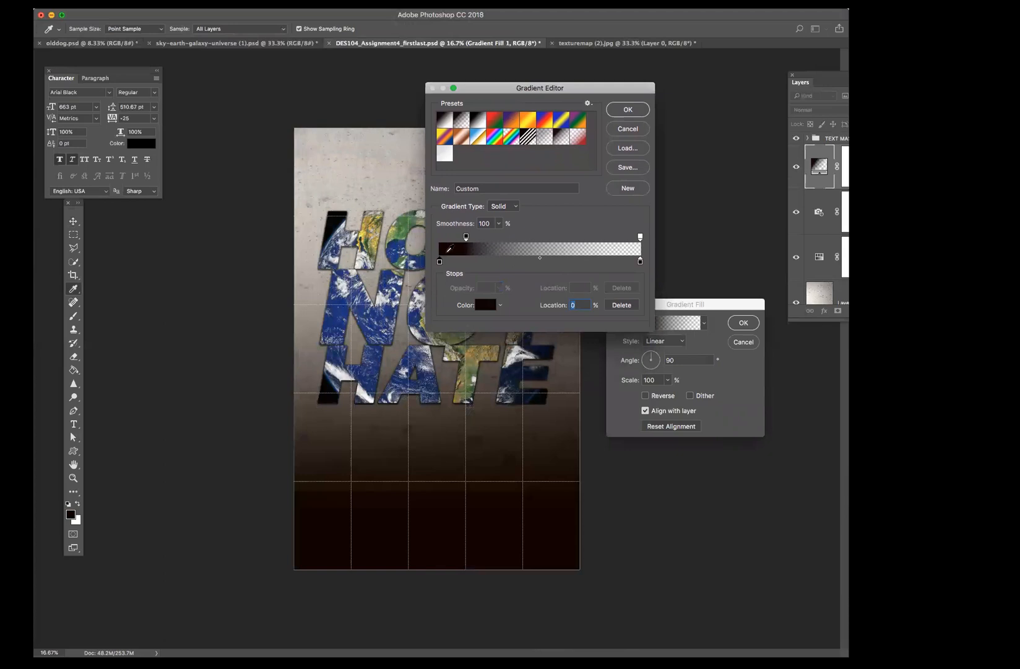
mouse_move(451, 262)
left_mouse_down()
mouse_move(528, 262)
mouse_move(439, 262)
left_mouse_up()
left_click(495, 306)
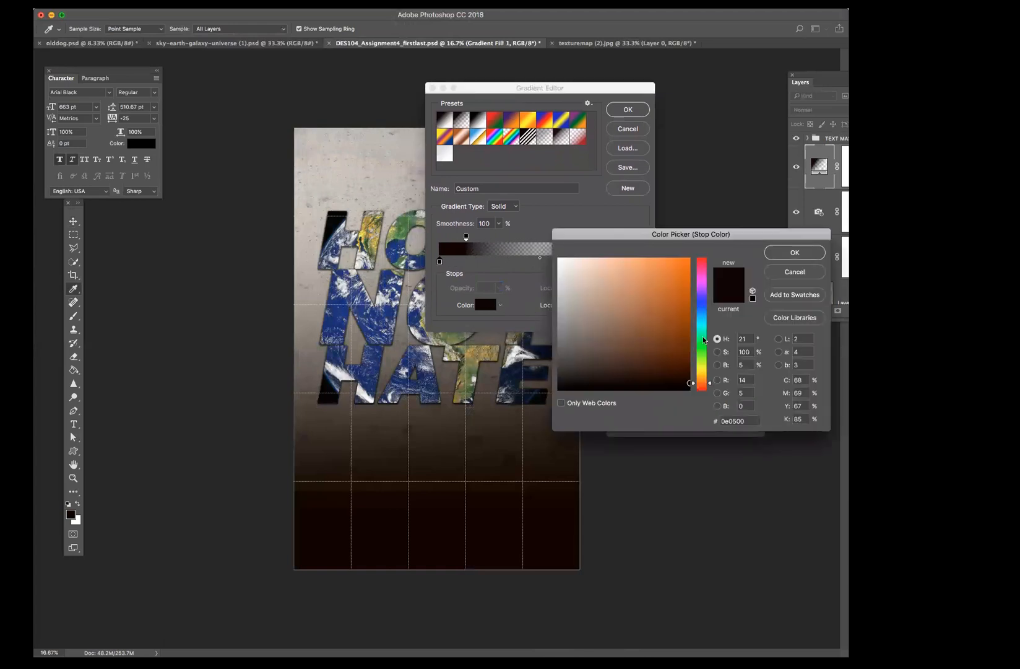
left_click_drag(701, 326, 704, 304)
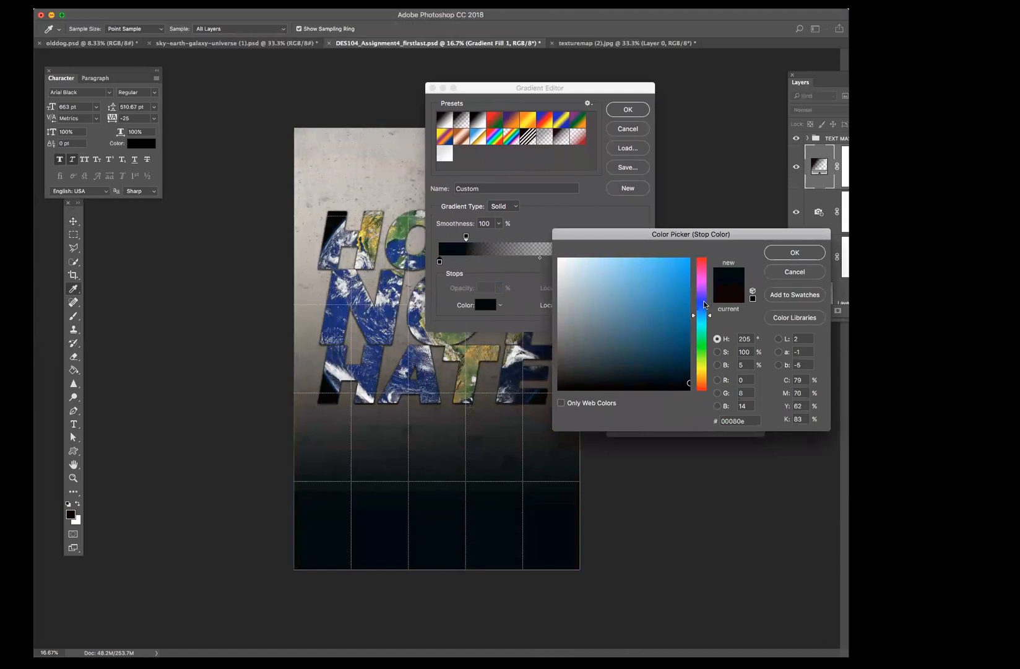
left_click(704, 303)
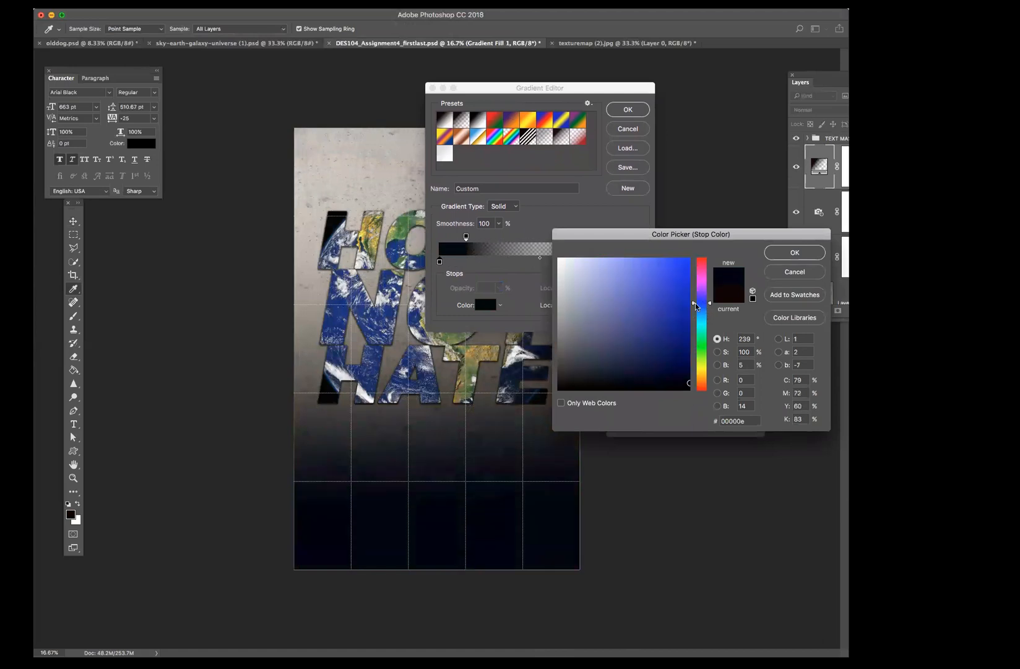
left_click(686, 298)
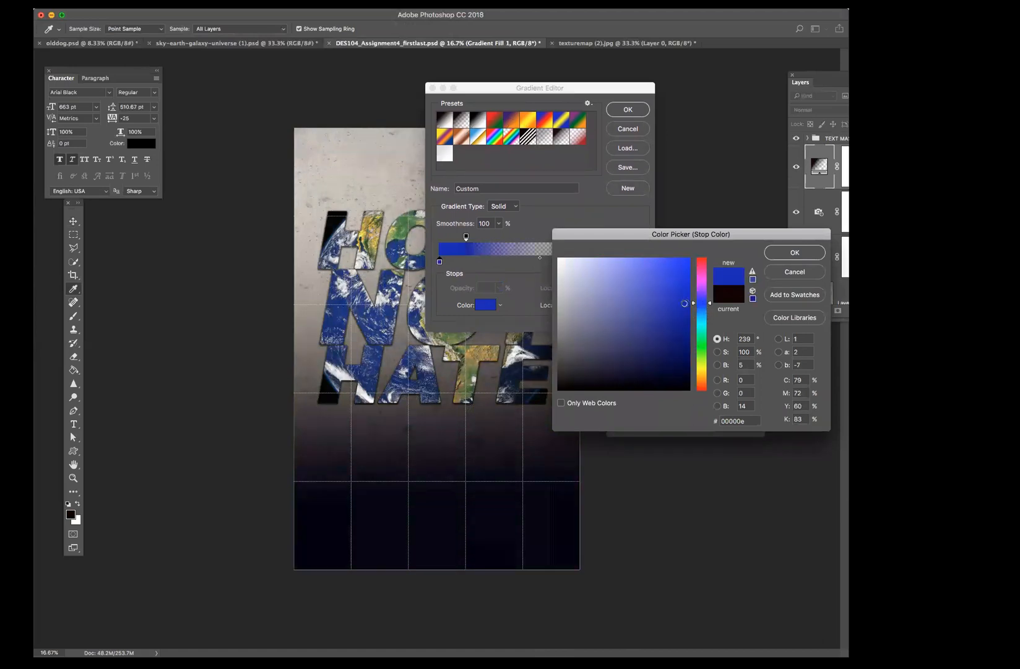
left_click(684, 348)
mouse_move(683, 348)
left_mouse_down()
mouse_move(683, 370)
mouse_move(659, 378)
mouse_move(668, 375)
left_mouse_up()
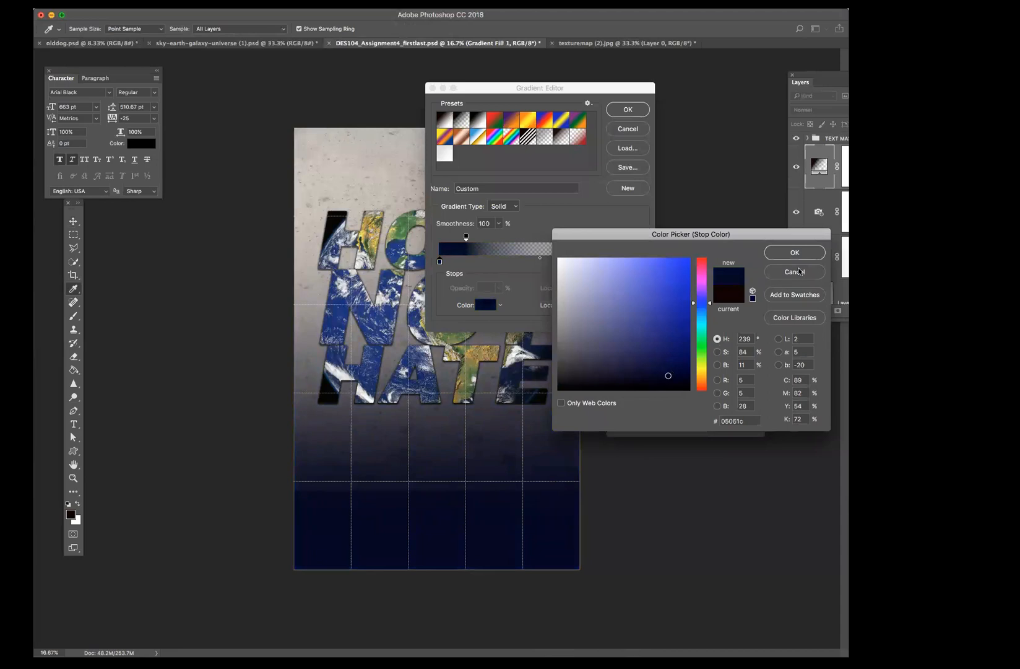
left_click(799, 255)
Step: Shift the gradient's opaque opacity stop slightly toward the transparent end and apply the gradient fill
left_click(466, 236)
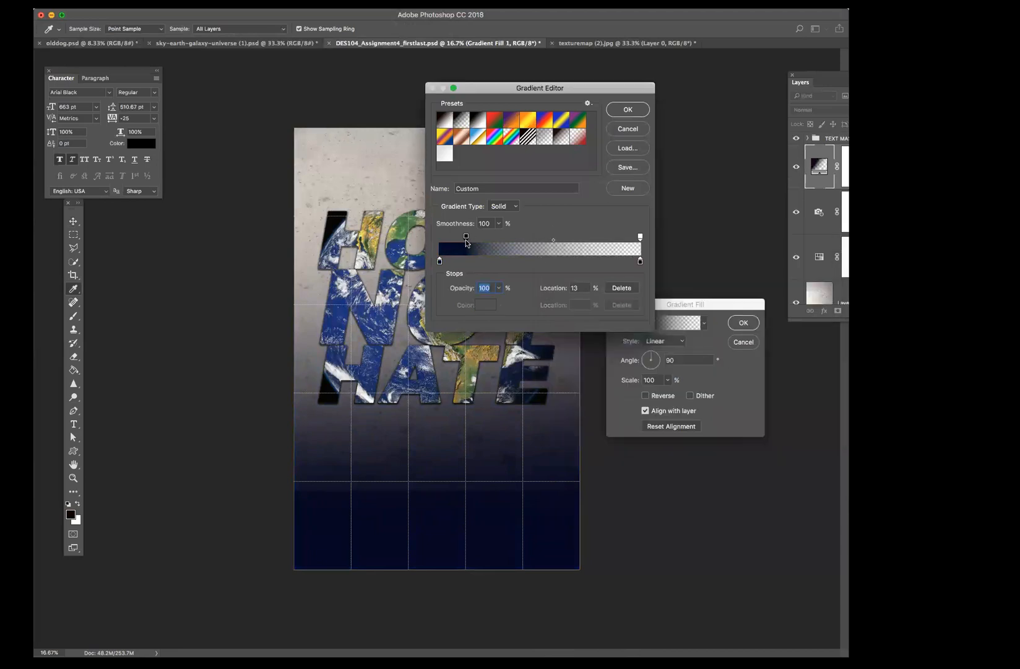
left_click_drag(466, 238, 486, 239)
left_click(626, 109)
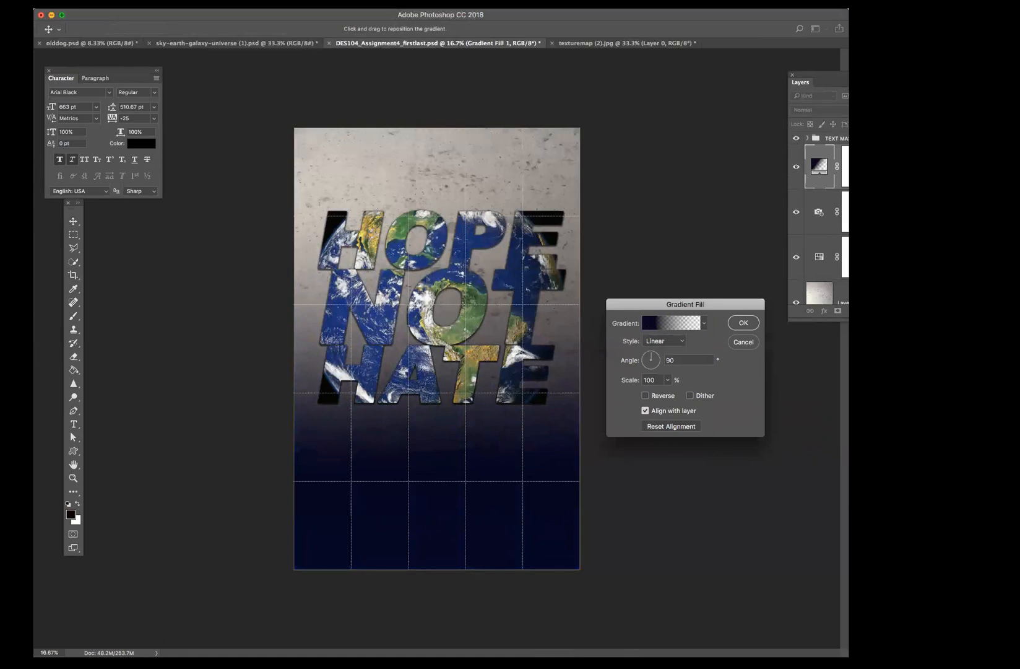
key("super+Tab")
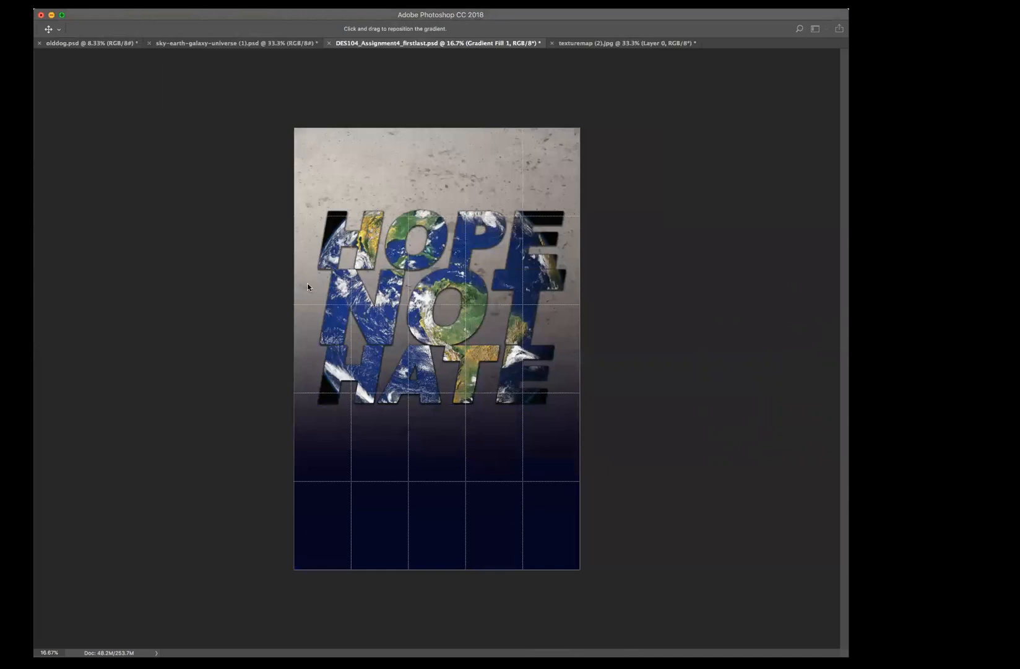
left_click(259, 274)
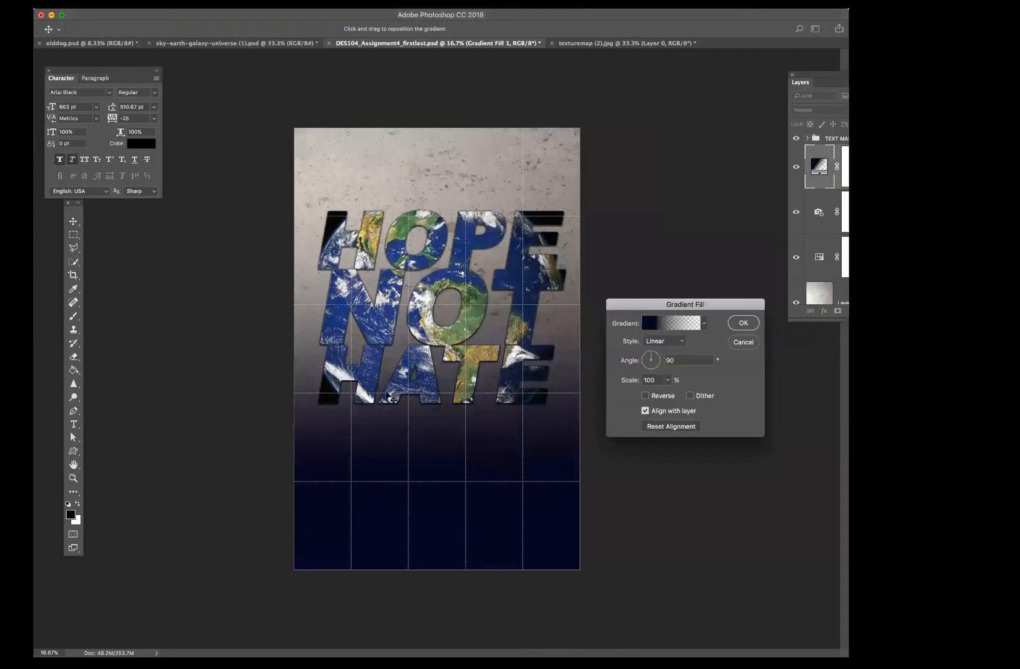
left_click(743, 323)
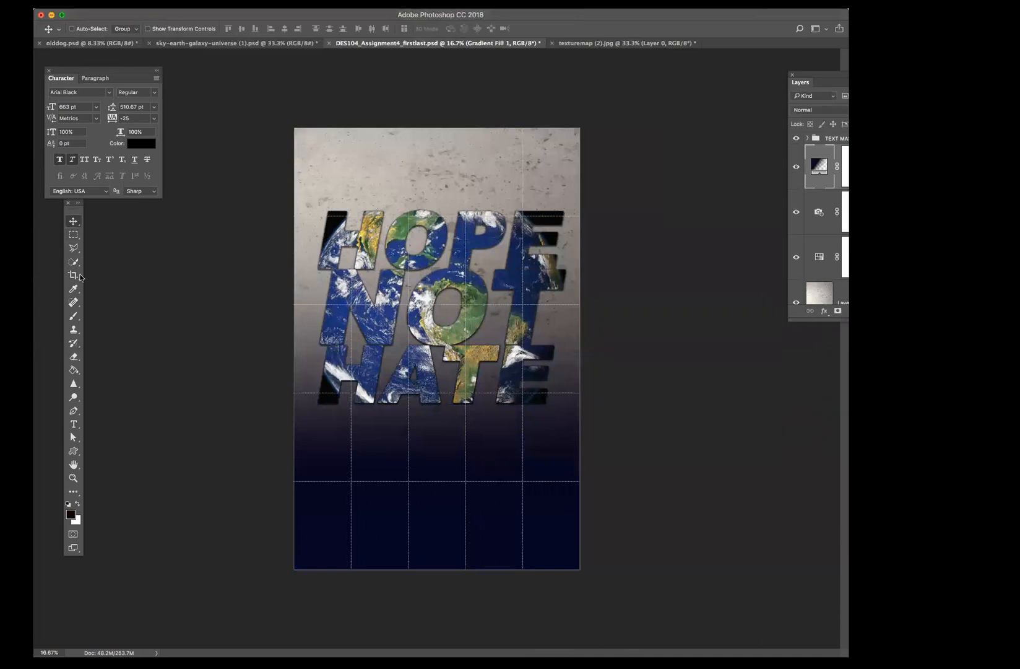
Step: Draw a paragraph text box across the dark lower part of the poster and set its font size to 20 pt
left_click(72, 423)
key("Tab")
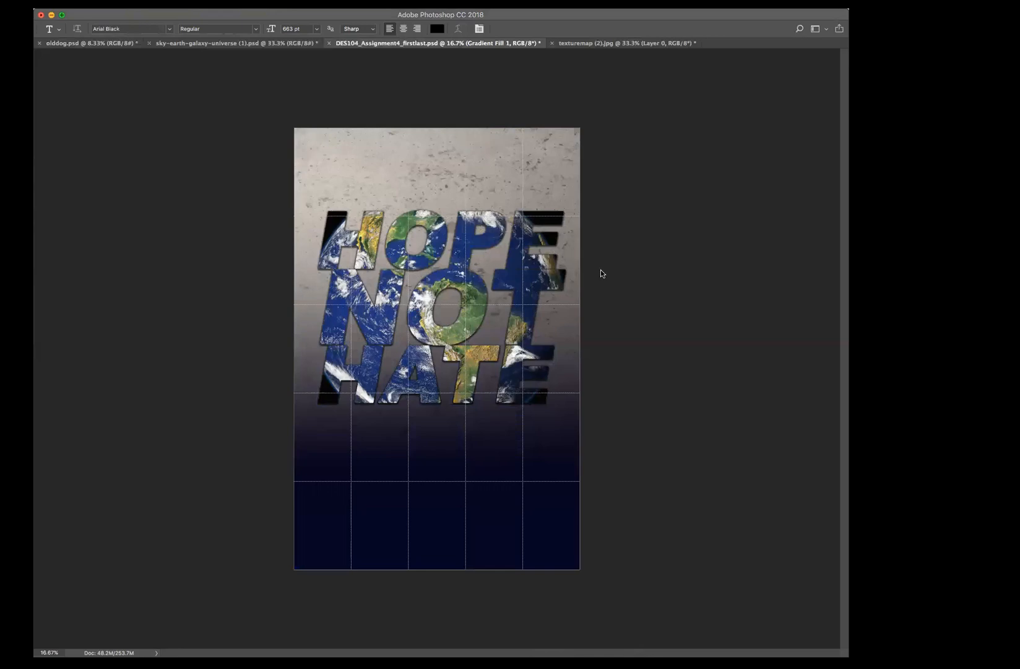
key("Tab")
left_click_drag(353, 516, 511, 548)
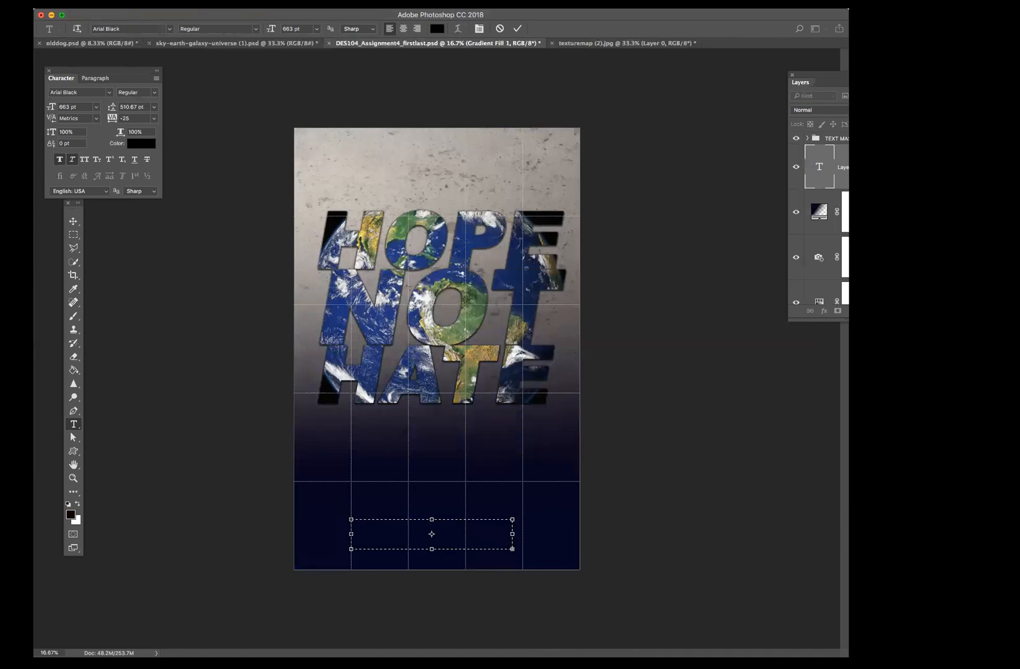
left_click(293, 29)
type("20")
key("Return")
key("super+plus")
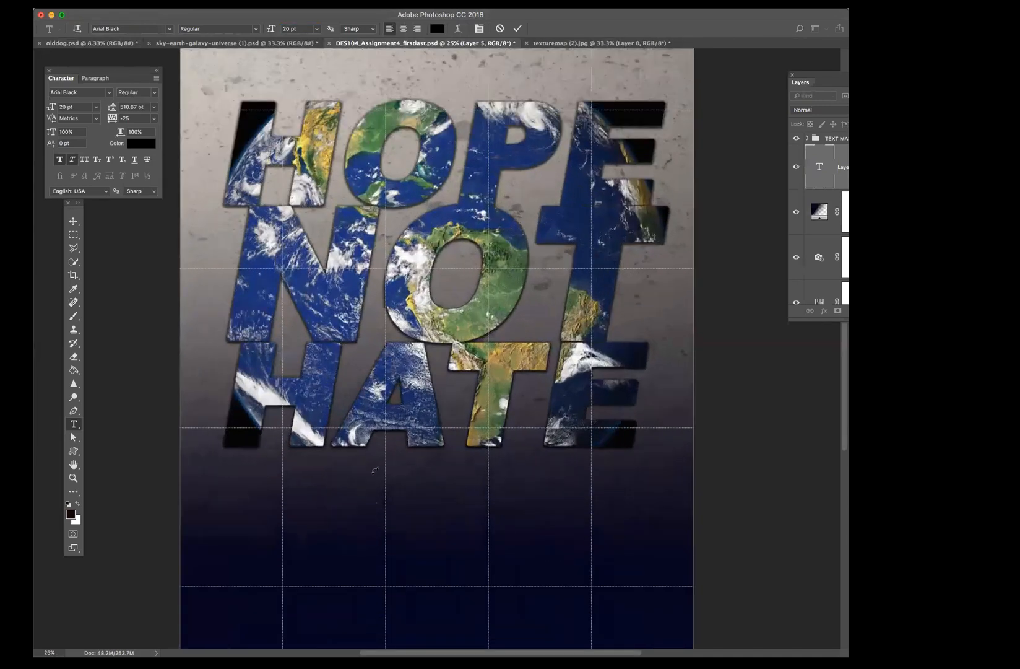
key("super+plus")
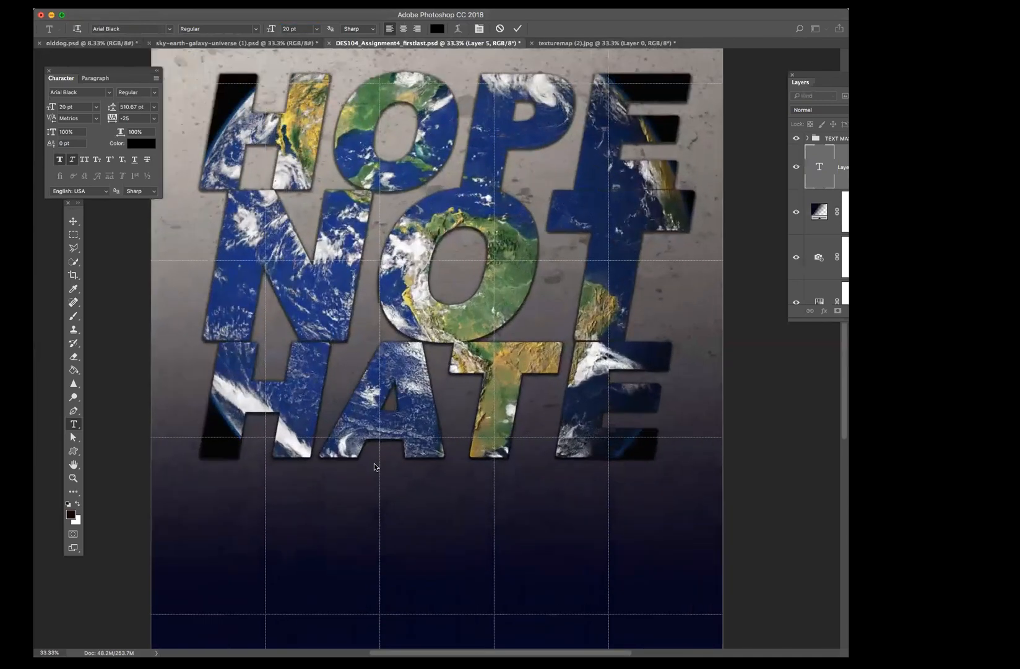
scroll(375, 466, "down", 5)
scroll(345, 480, "down", 10)
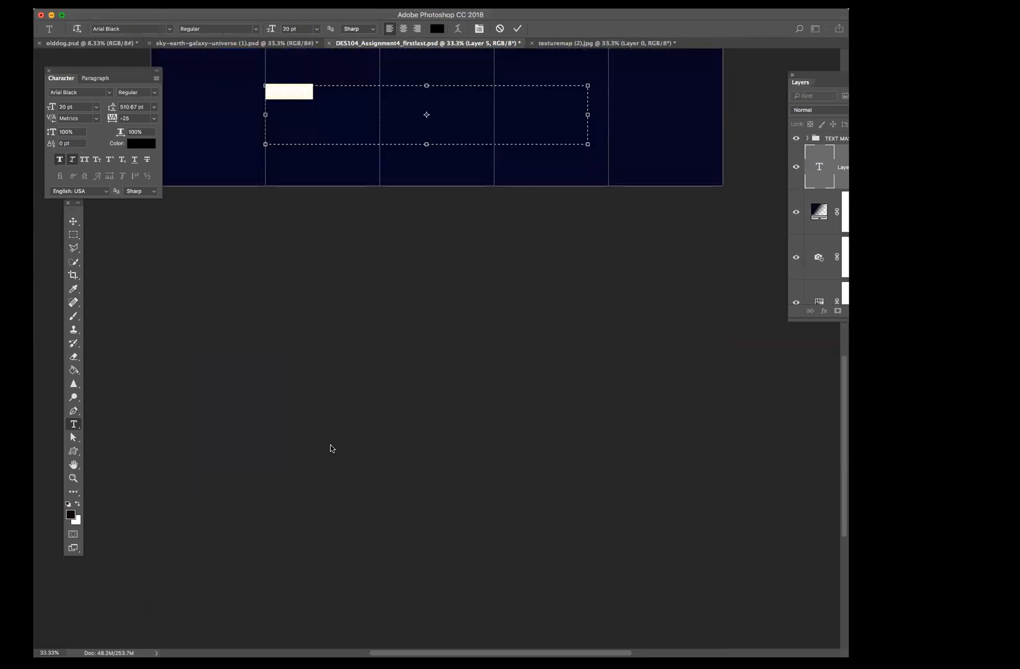
scroll(302, 301, "up", 4)
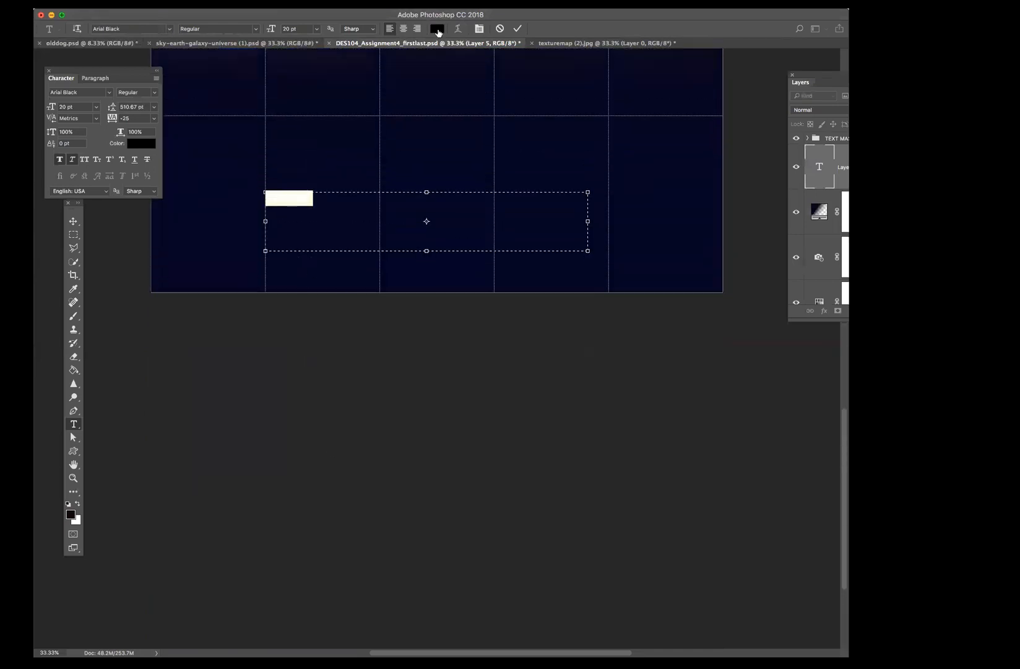
left_click(437, 29)
type("ffffff")
key("Return")
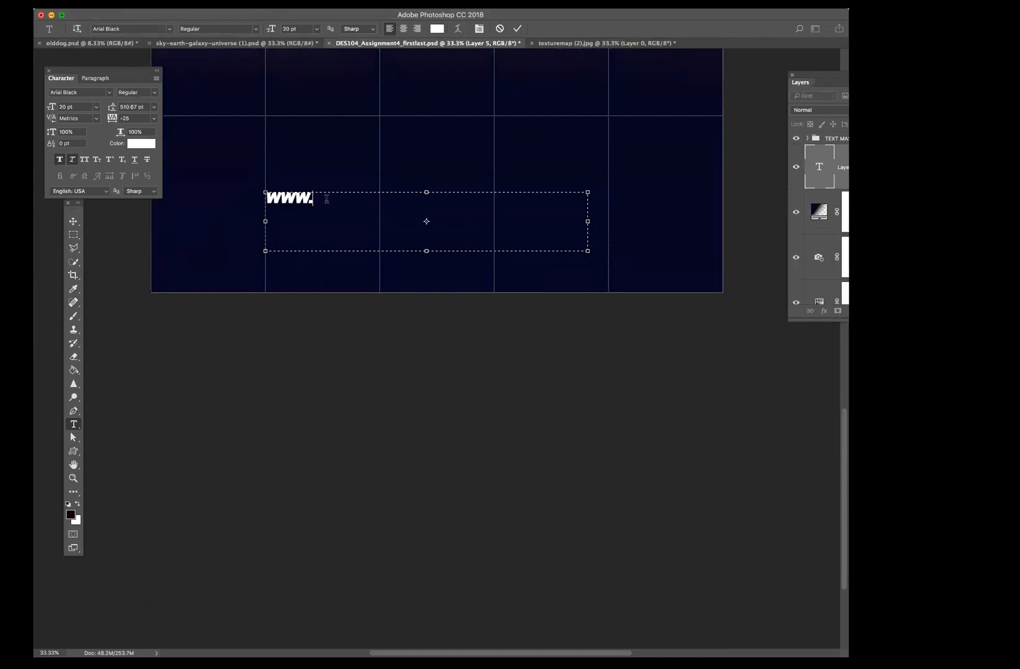
type("BETHECHANGE.COM")
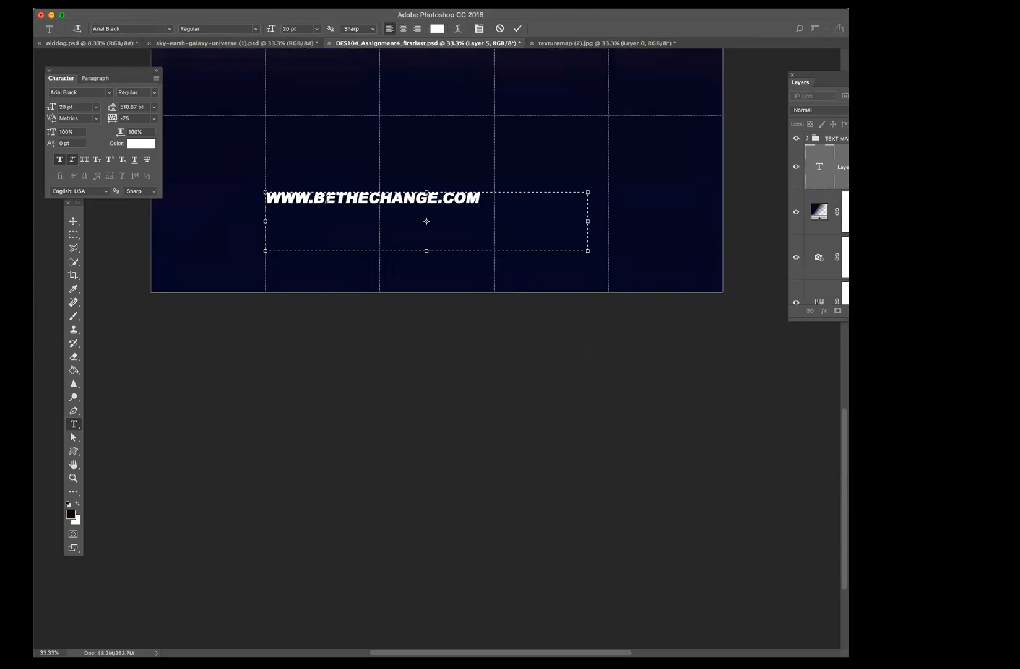
Step: Change the web address font to Arial Regular and turn off faux bold and faux italic
key("super+a")
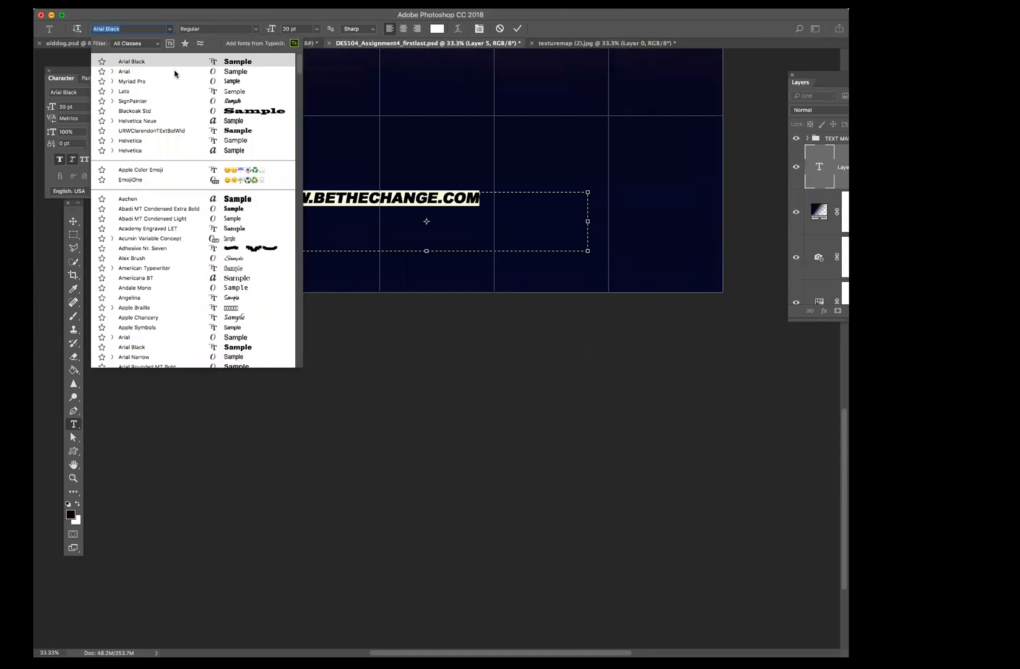
left_click(224, 72)
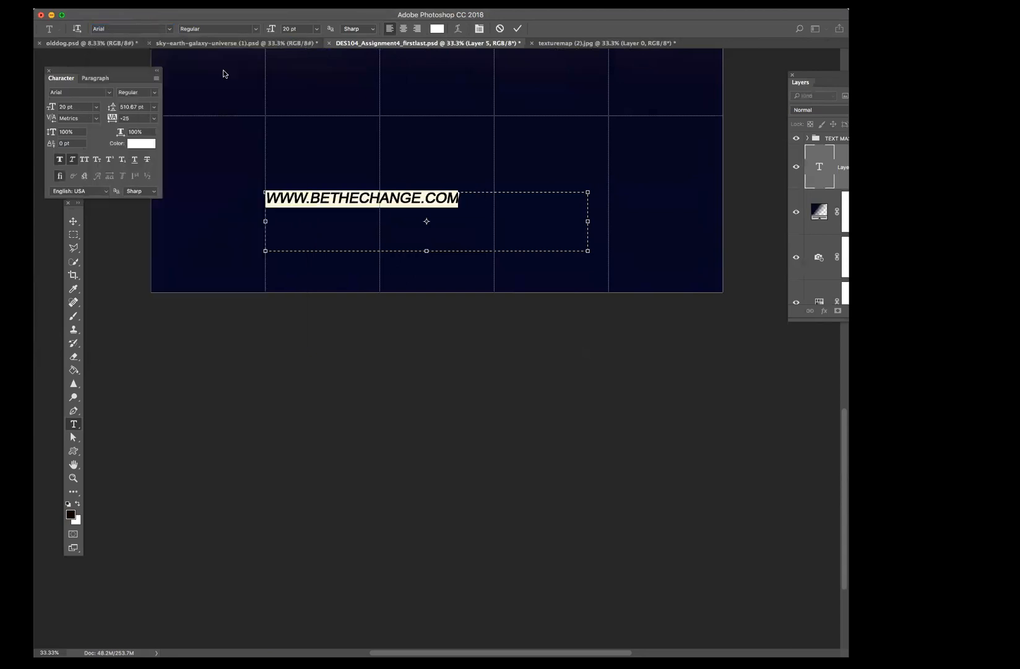
left_click(72, 160)
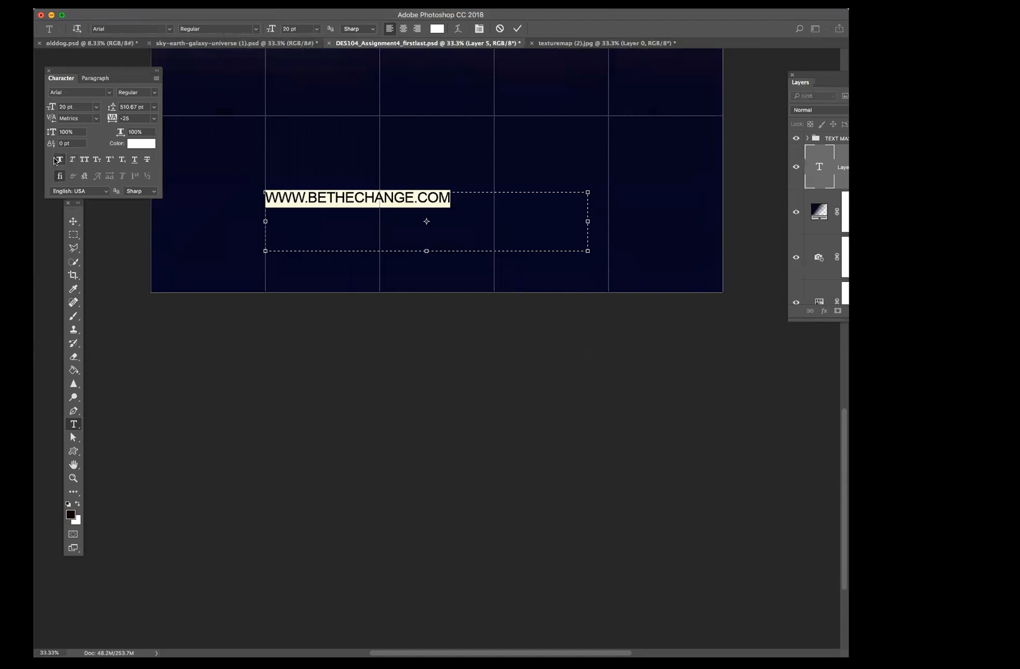
Step: Widen the letter tracking of the whole web address line to 295
left_click(308, 199)
double_click(309, 198)
key("alt+Right")
key("alt+Right")
key("alt+Right")
key("alt+Right")
key("alt+Right")
key("alt+Right")
key("alt+Right")
key("alt+Right")
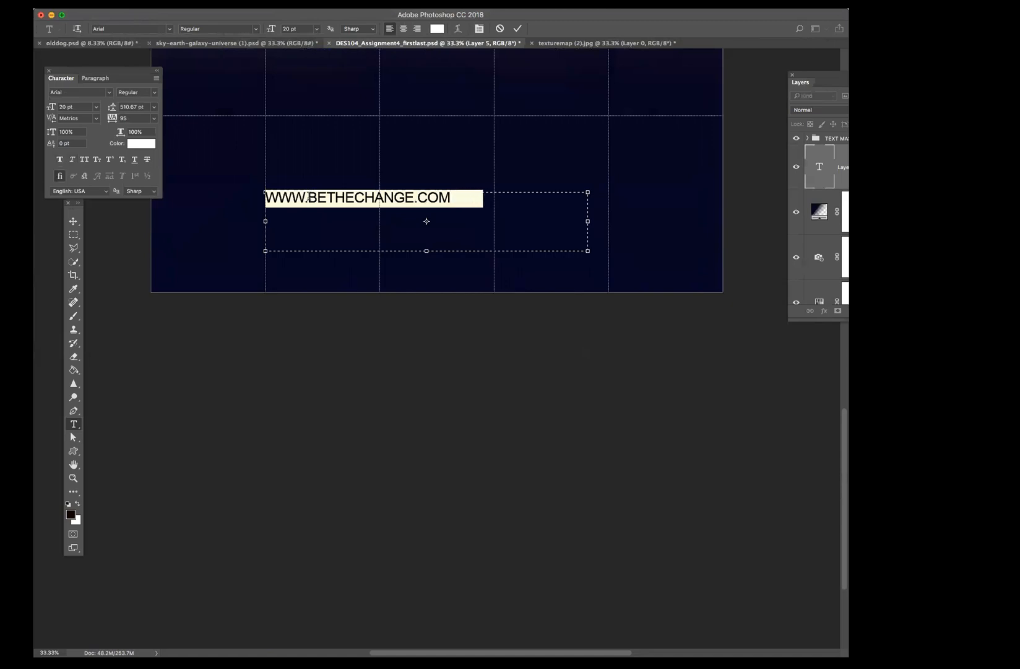
key("alt+Right")
key("alt+Right")
key("alt+Right")
key("alt+Right")
key("alt+Right")
key("alt+Right")
key("alt+Right")
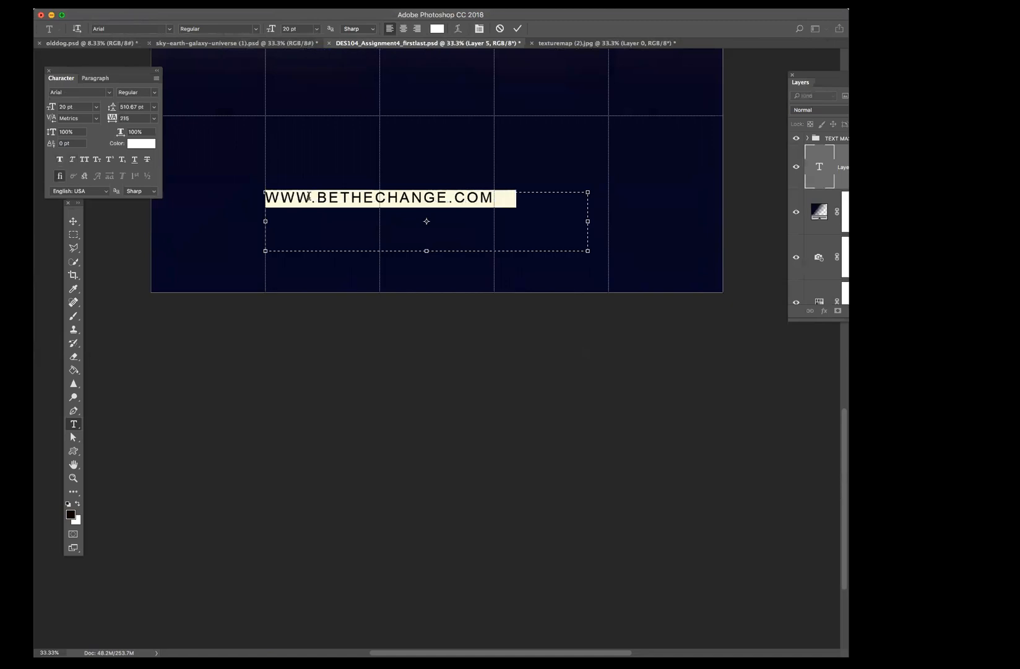
key("alt+Right")
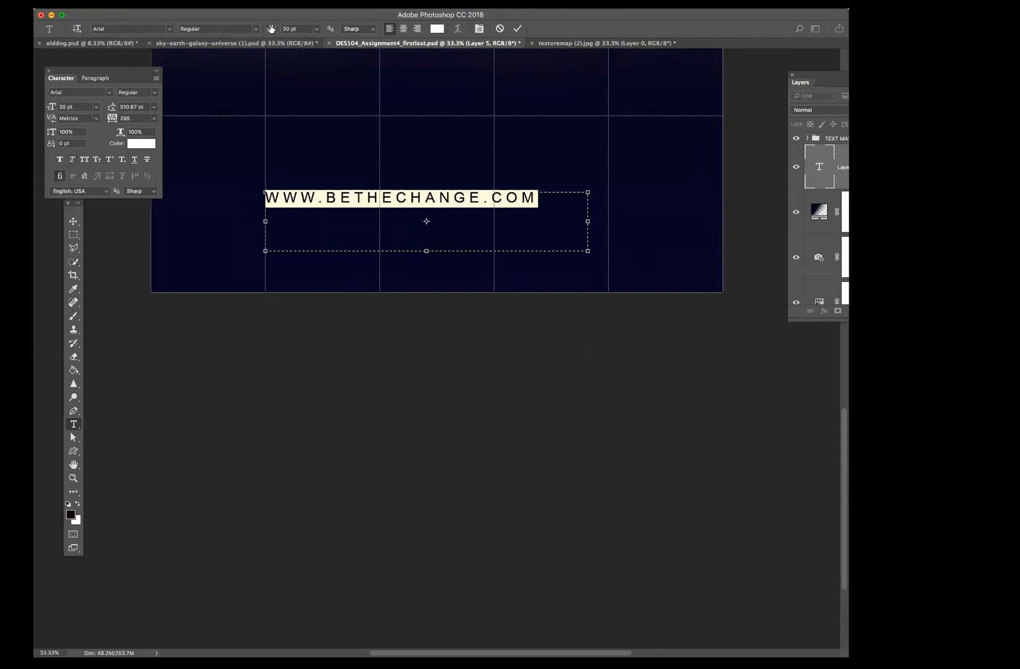
left_click(256, 29)
left_click(274, 18)
Step: Move the web address text to the horizontal middle of the poster, just above its lower edge
left_click_drag(73, 101, 71, 253)
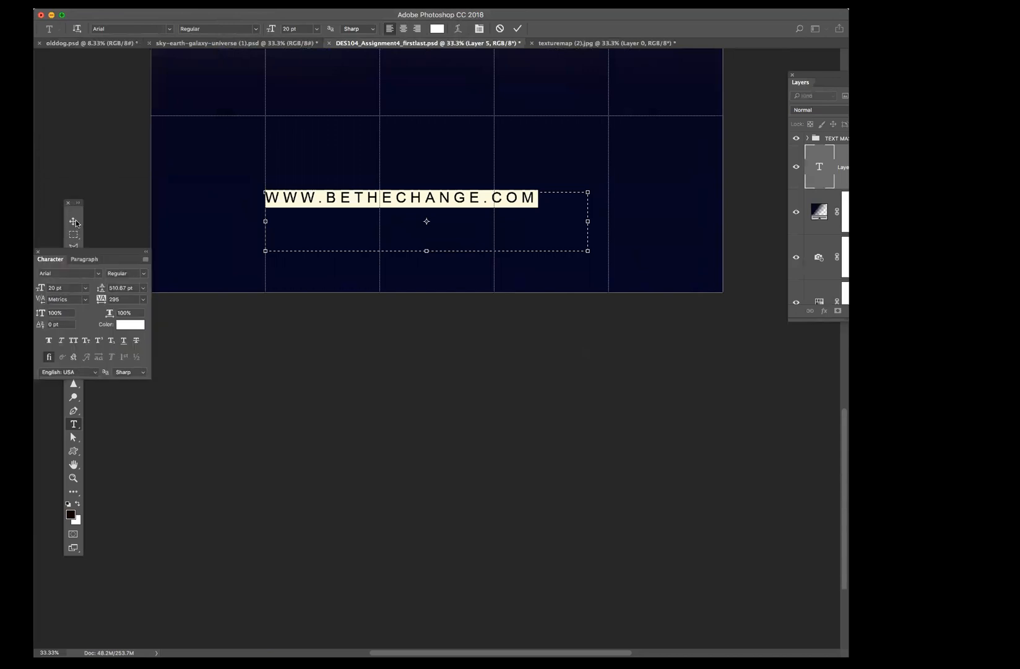
left_click(74, 221)
left_click_drag(368, 203, 403, 218)
key("super+minus")
key("super+minus")
key("super+minus")
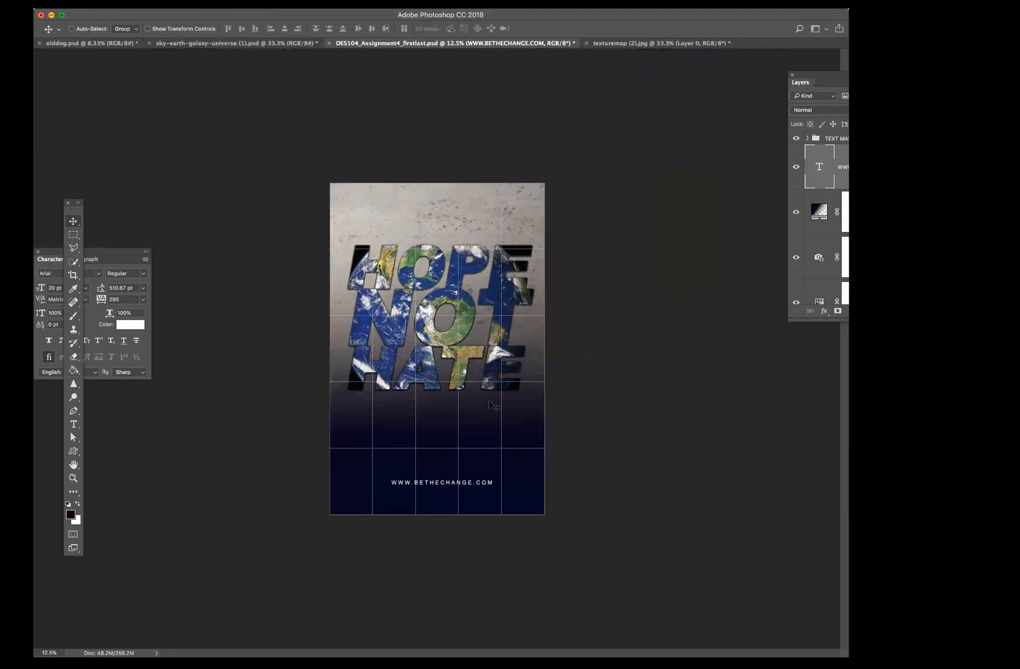
left_click_drag(440, 486, 439, 499)
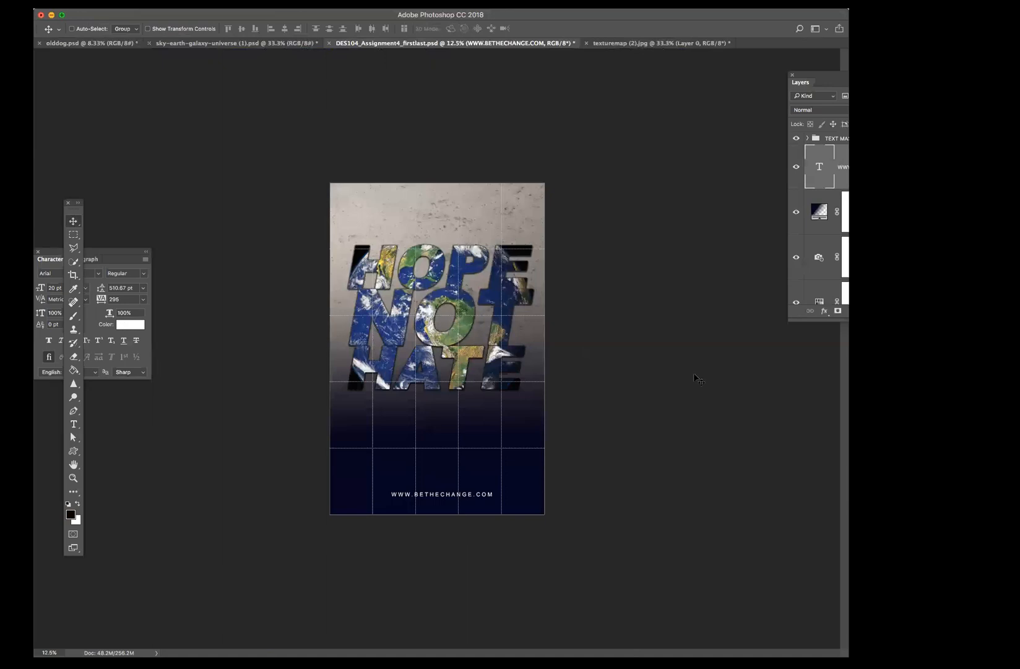
Step: Raise the lightness of the Hue/Saturation adjustment above the wall photo to +52
scroll(818, 235, "down", 5)
left_click(842, 217)
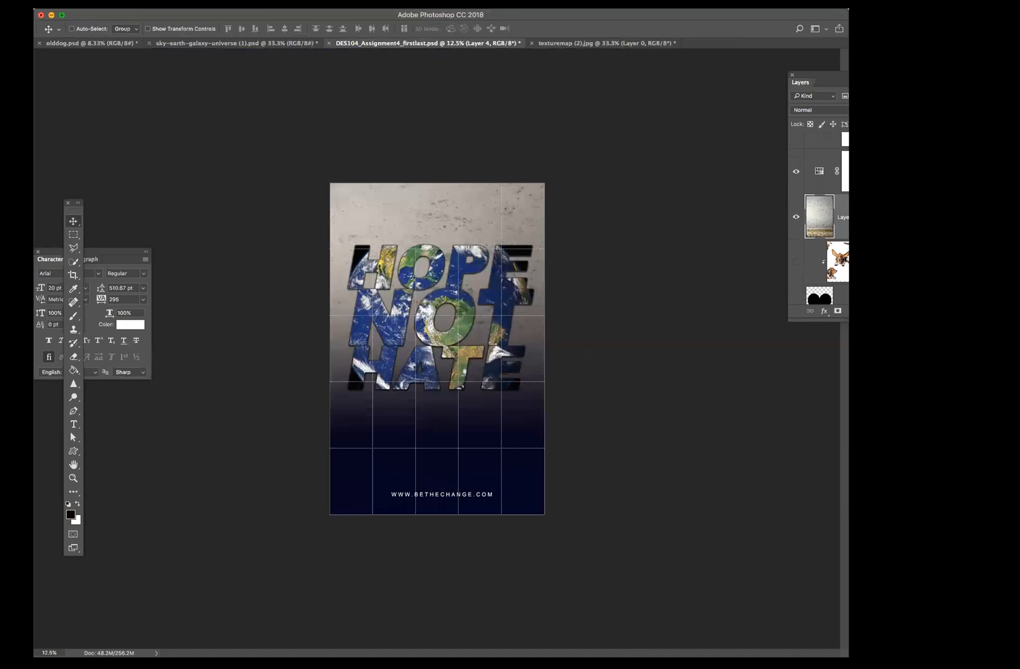
left_click(796, 217)
left_click(843, 171)
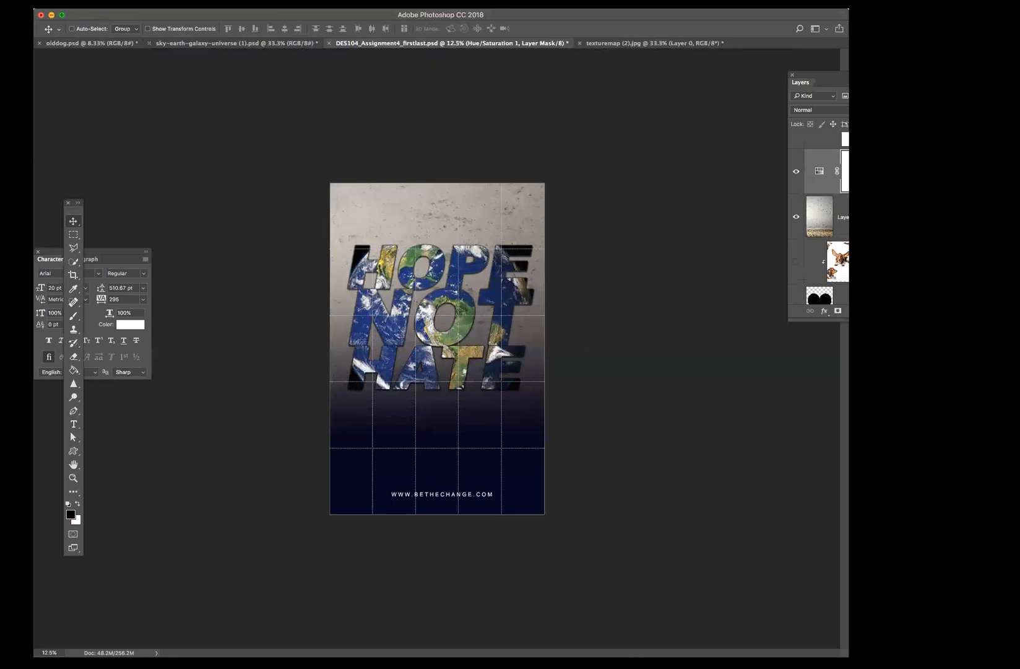
left_click_drag(696, 299, 708, 338)
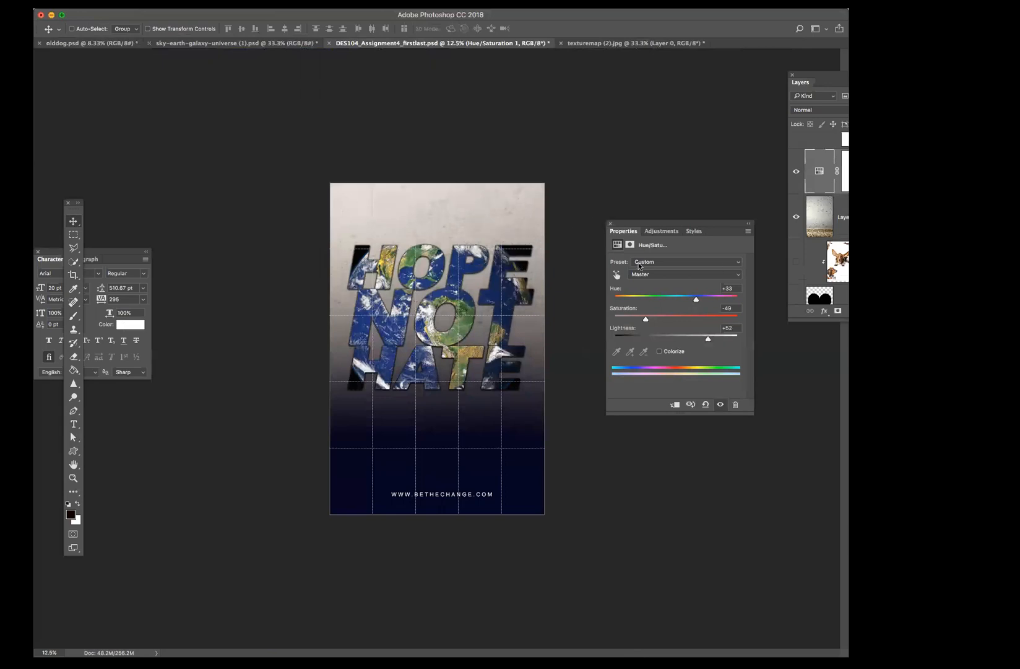
left_click(609, 224)
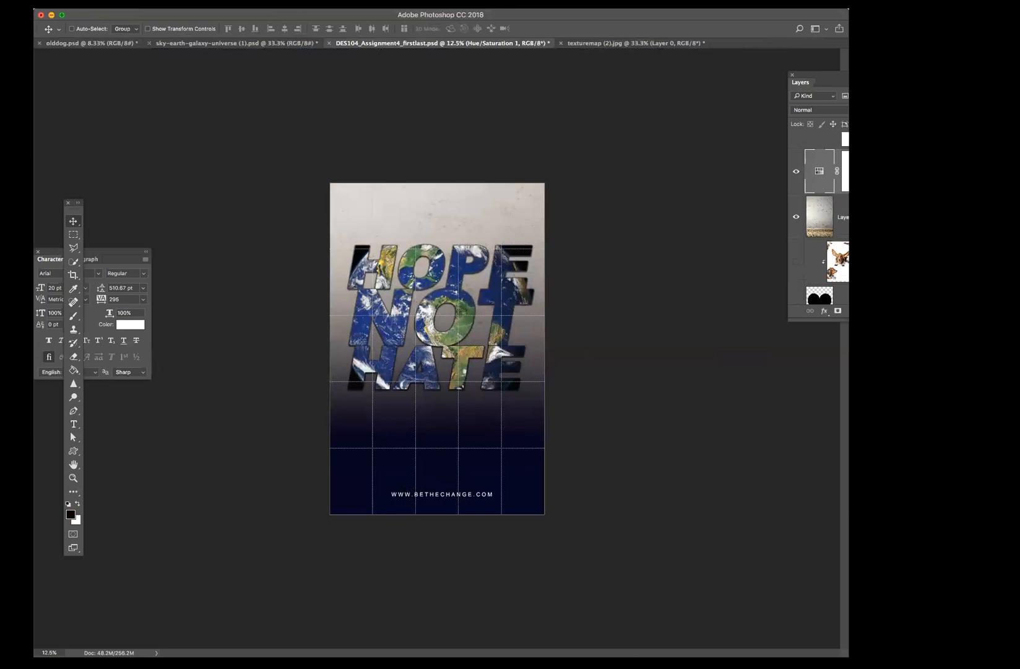
key("Tab")
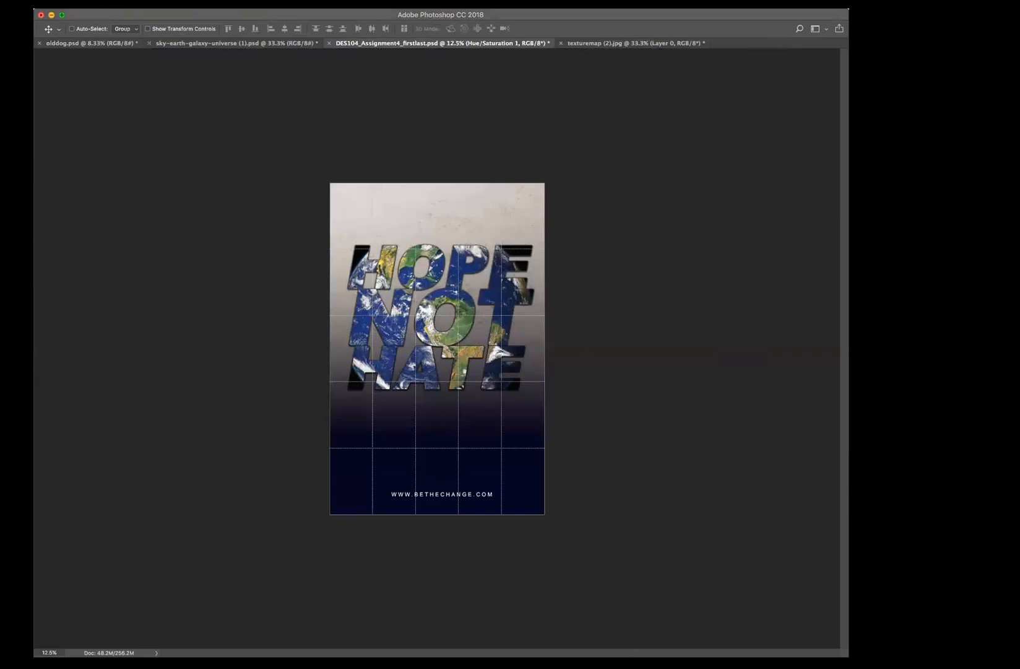
key("Tab")
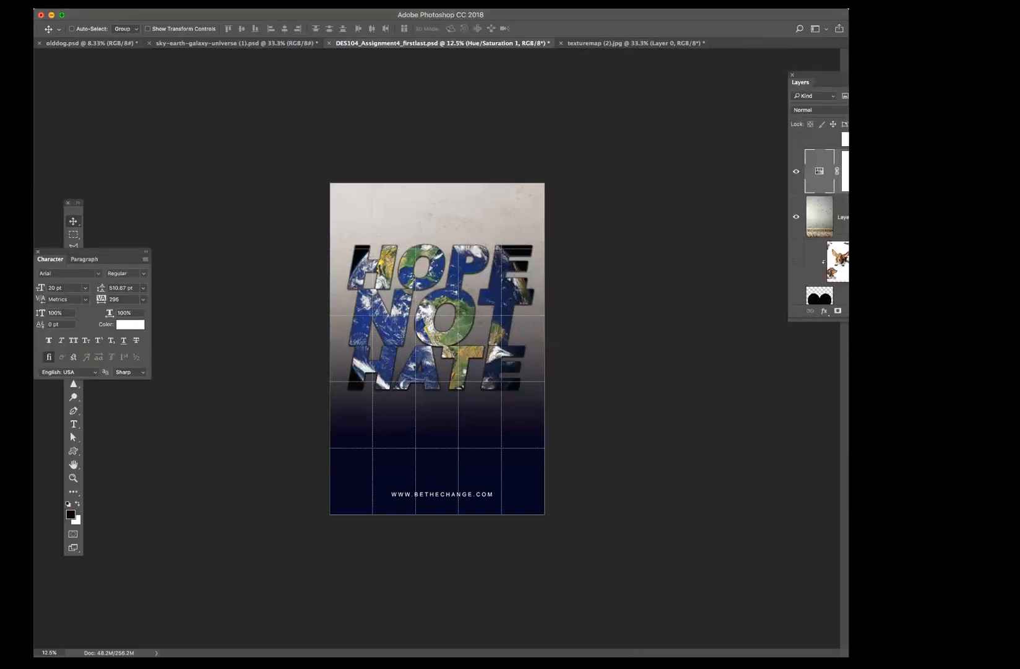
key("Tab")
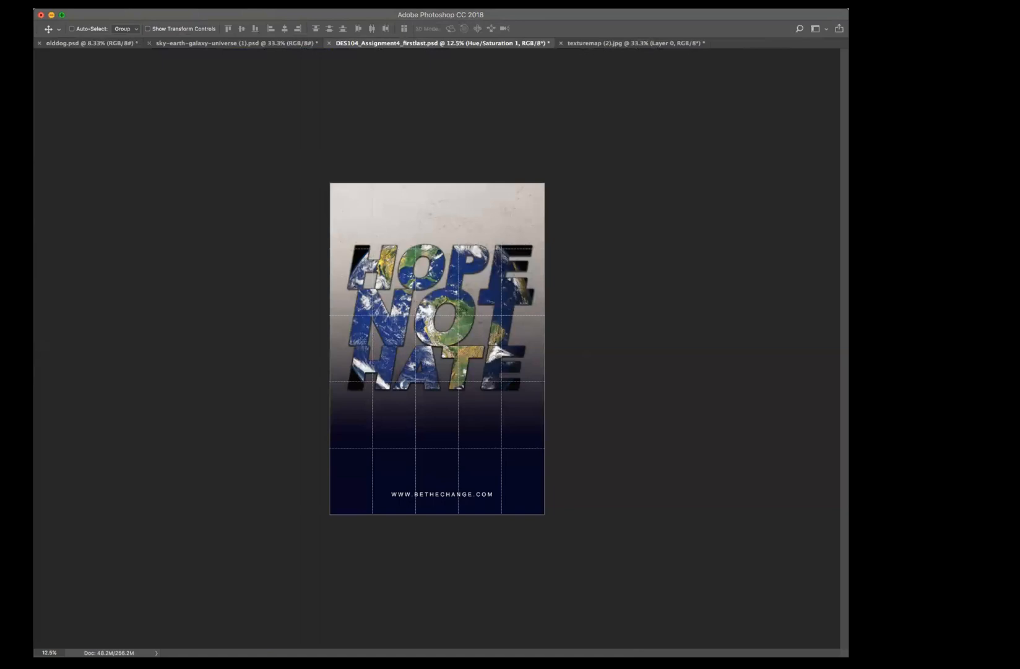
key("Tab")
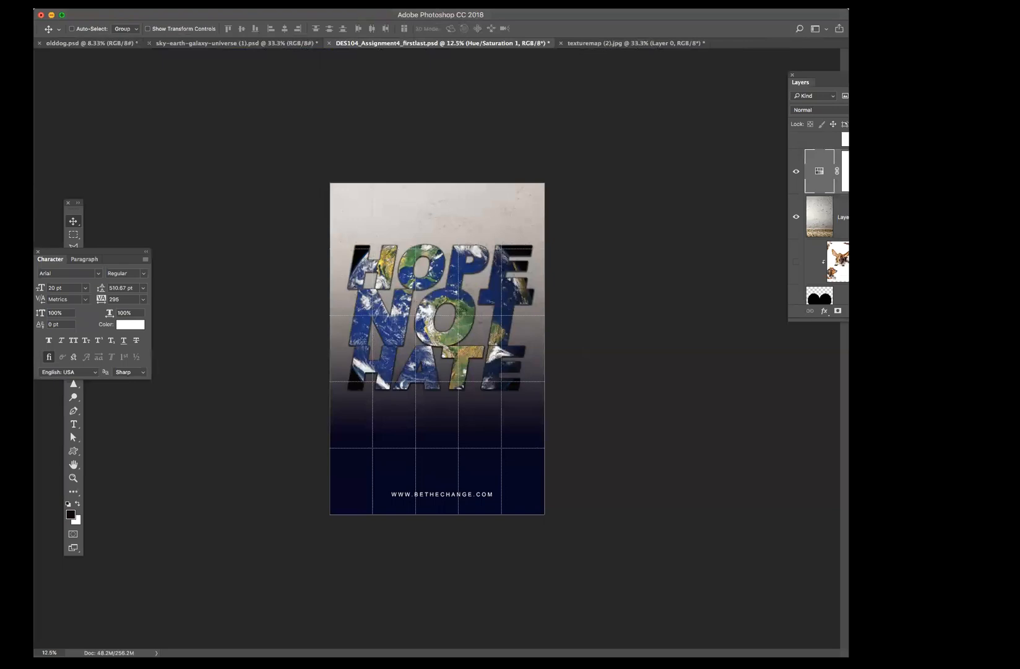
key("Tab")
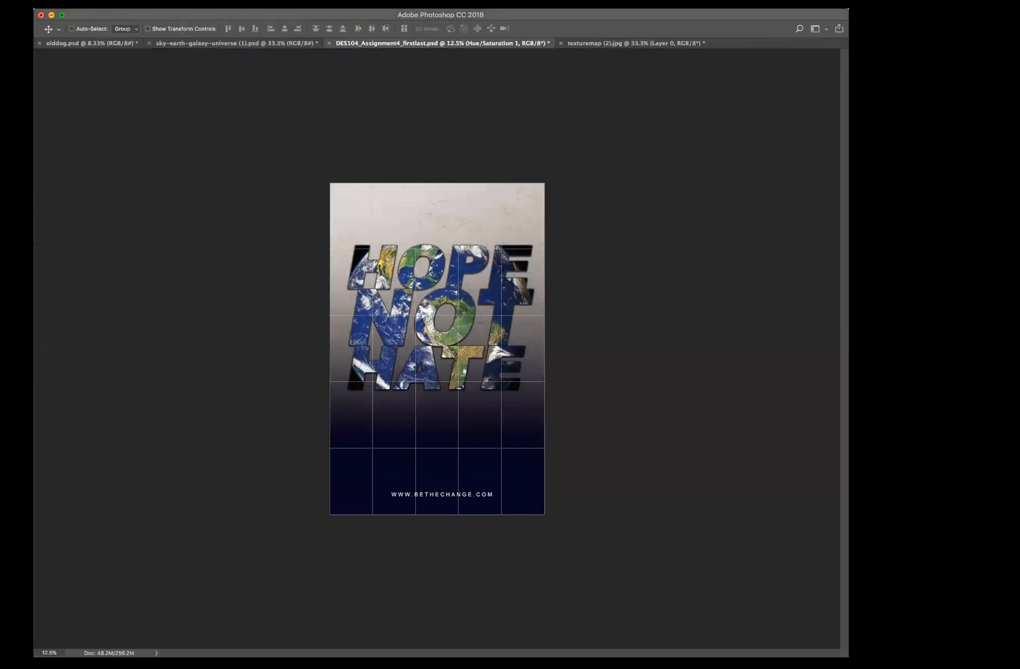
key("Tab")
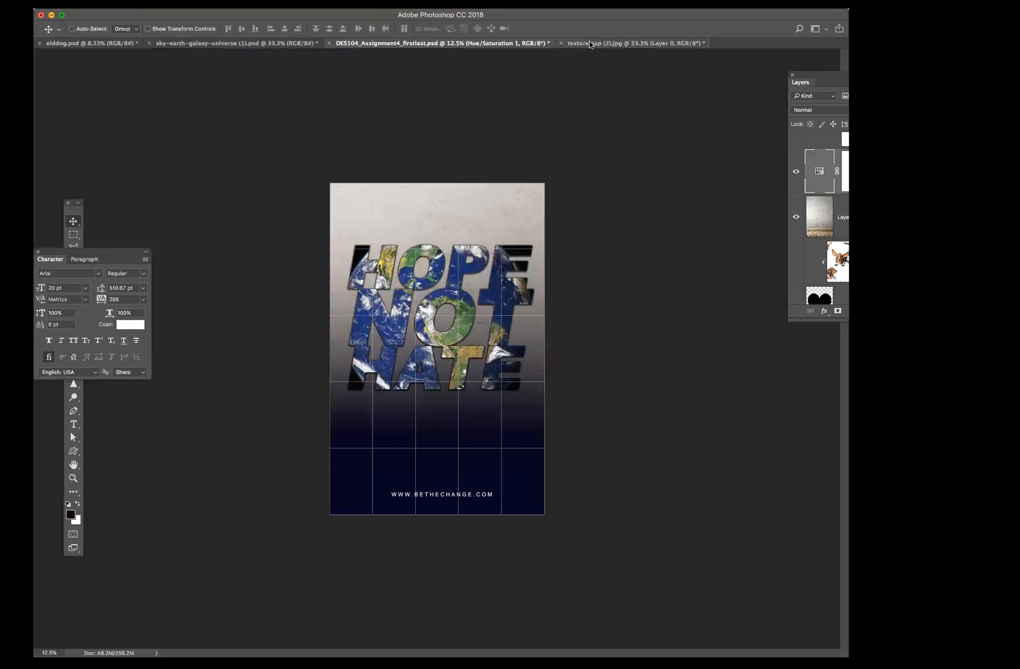
Step: Close the texturemap (2).jpg document without saving its changes
left_click(581, 45)
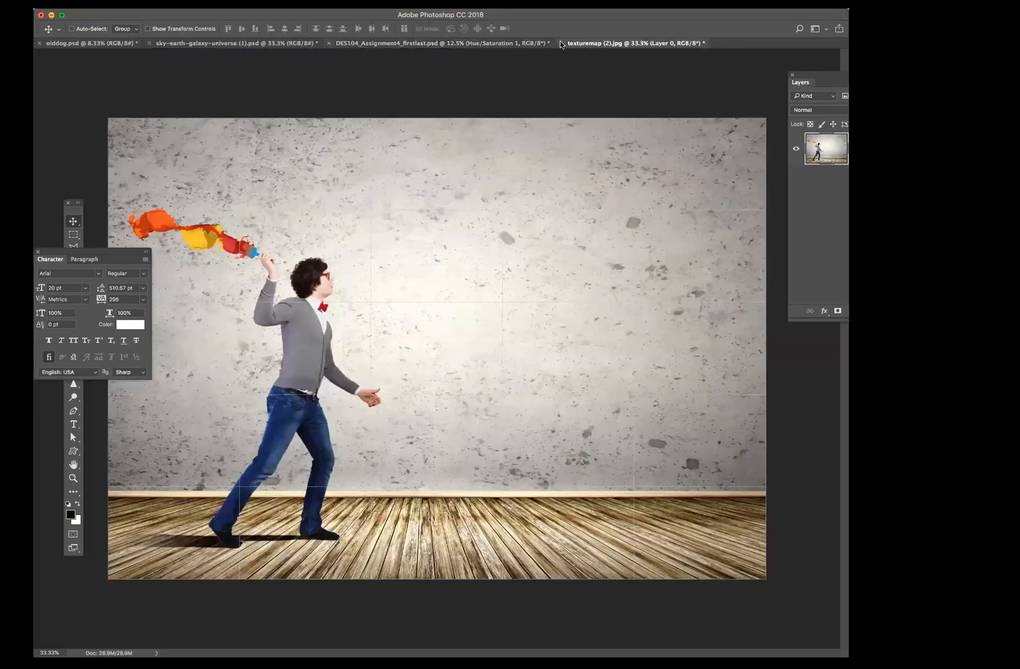
left_click(561, 43)
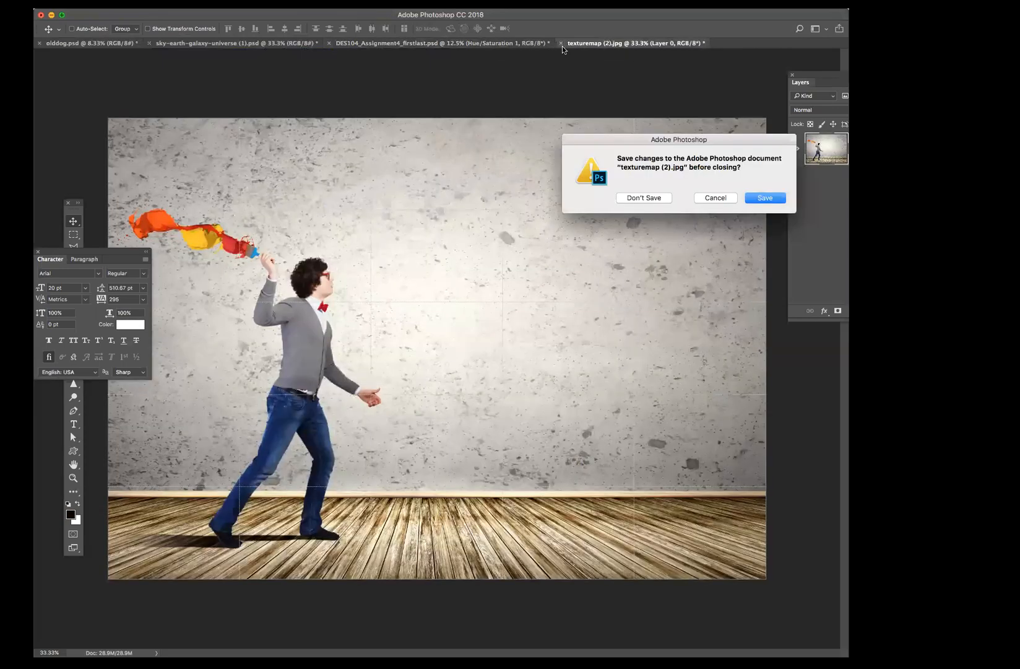
left_click(651, 199)
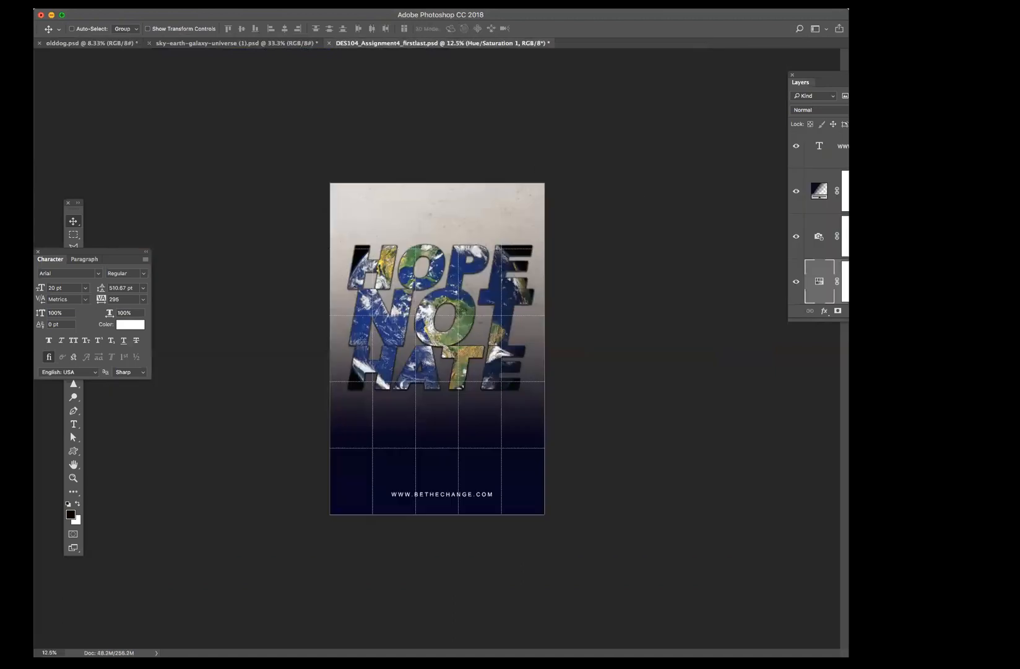
Step: Place ThinkstockPhotos-200257517-001.jpg from the Downloads folder into the poster as an embedded image
left_click(106, 3)
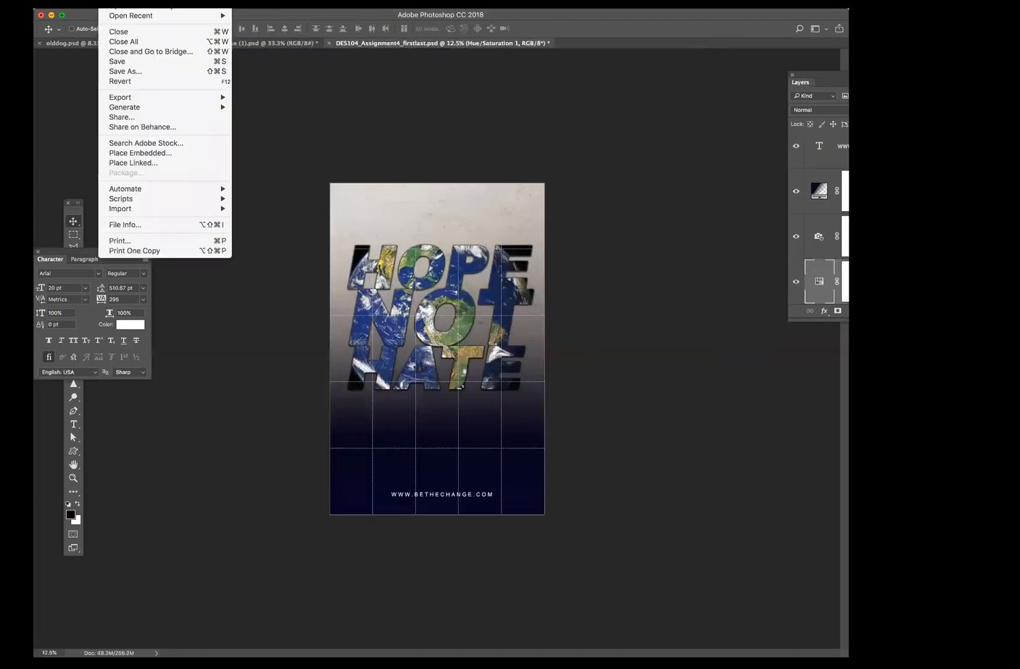
left_click(125, 156)
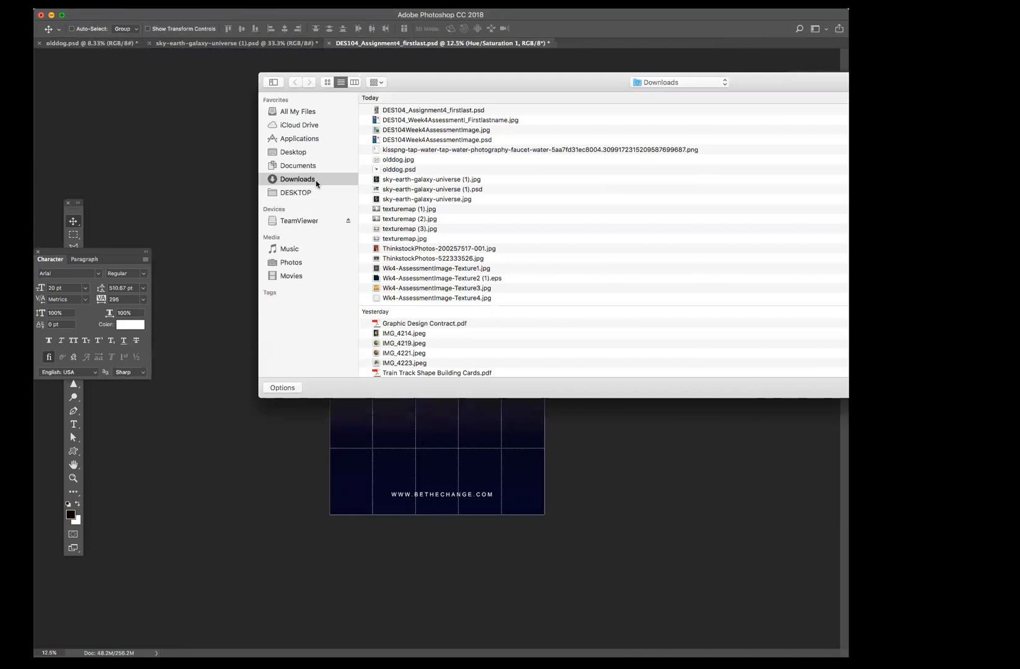
left_click(389, 249)
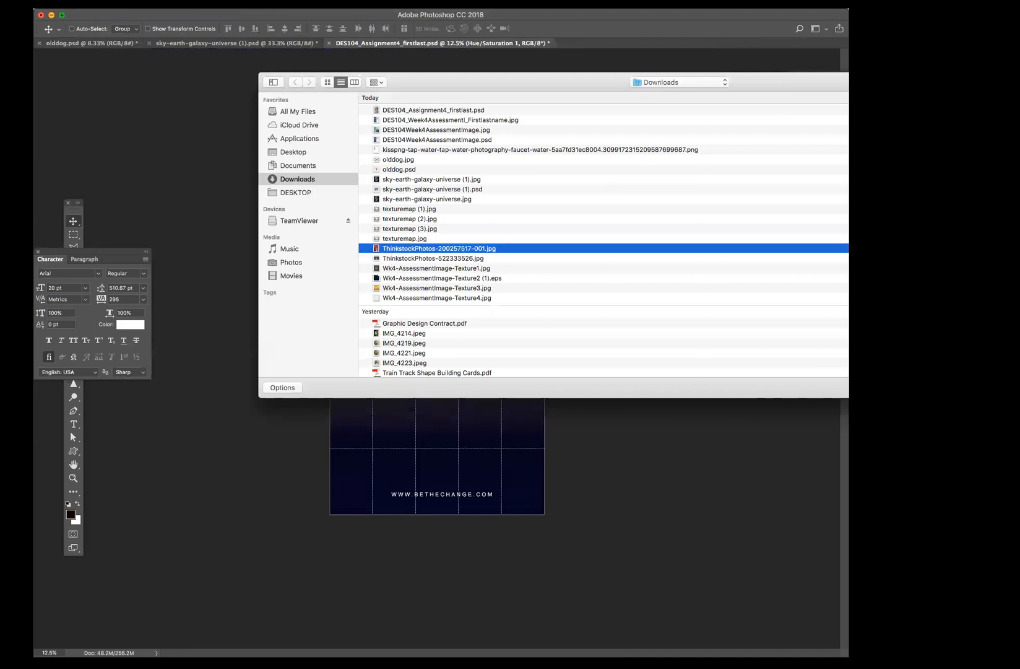
key("Return")
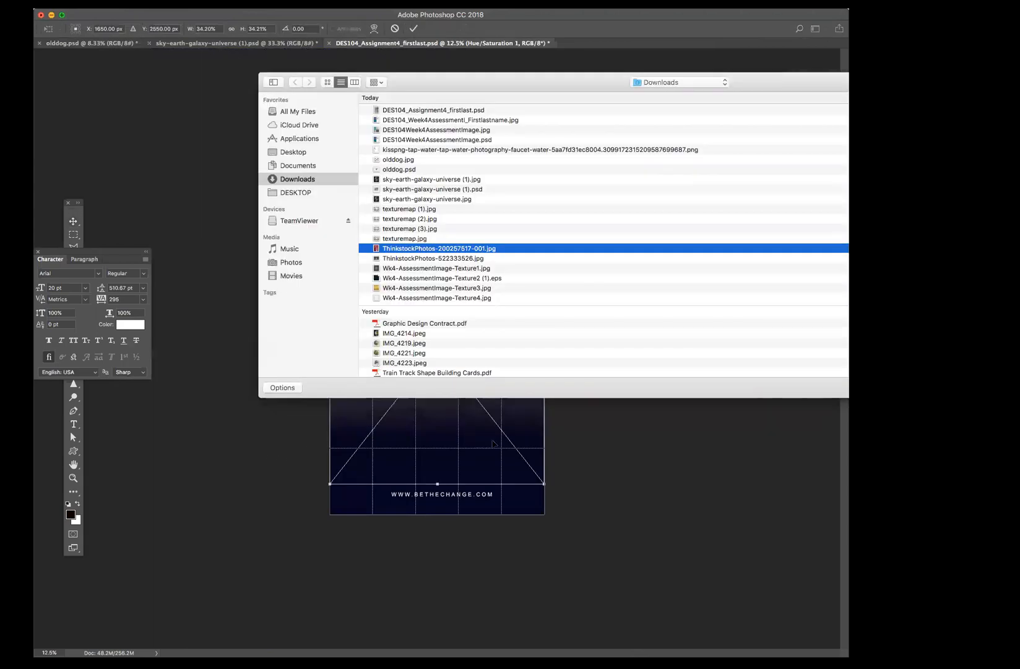
key("Return")
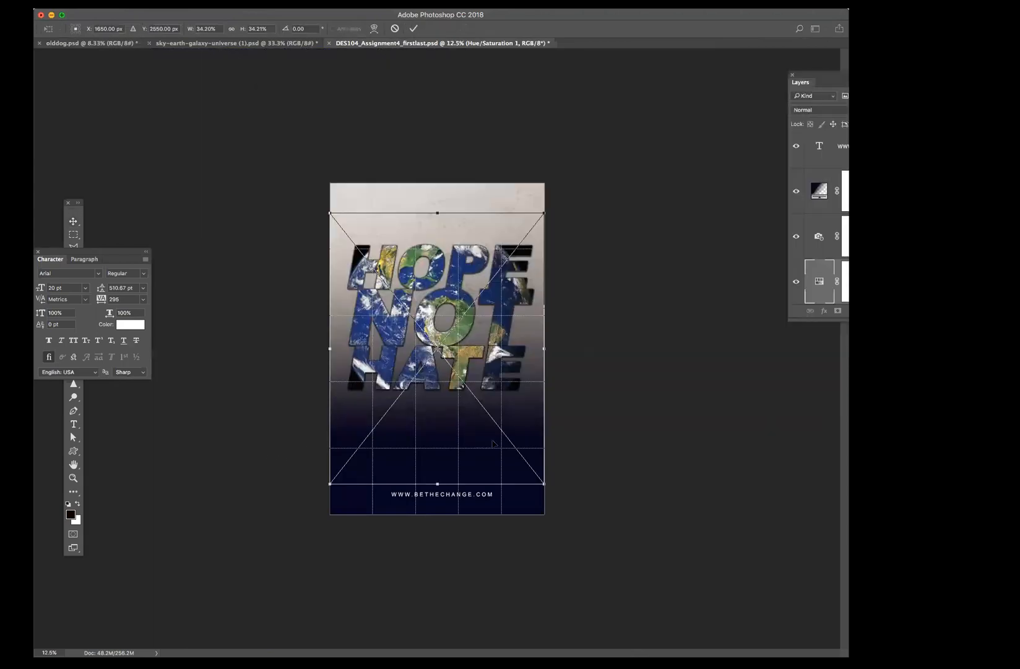
Step: Scale the placed photo to 34.90%, move it to the poster's upper right with the man's face above the lettering, and place it while saving
left_click_drag(448, 227, 490, 291)
left_click_drag(508, 336, 529, 213)
mouse_move(606, 144)
left_mouse_down()
mouse_move(579, 178)
mouse_move(641, 105)
mouse_move(648, 121)
mouse_move(622, 156)
left_mouse_up()
left_click_drag(563, 202, 570, 302)
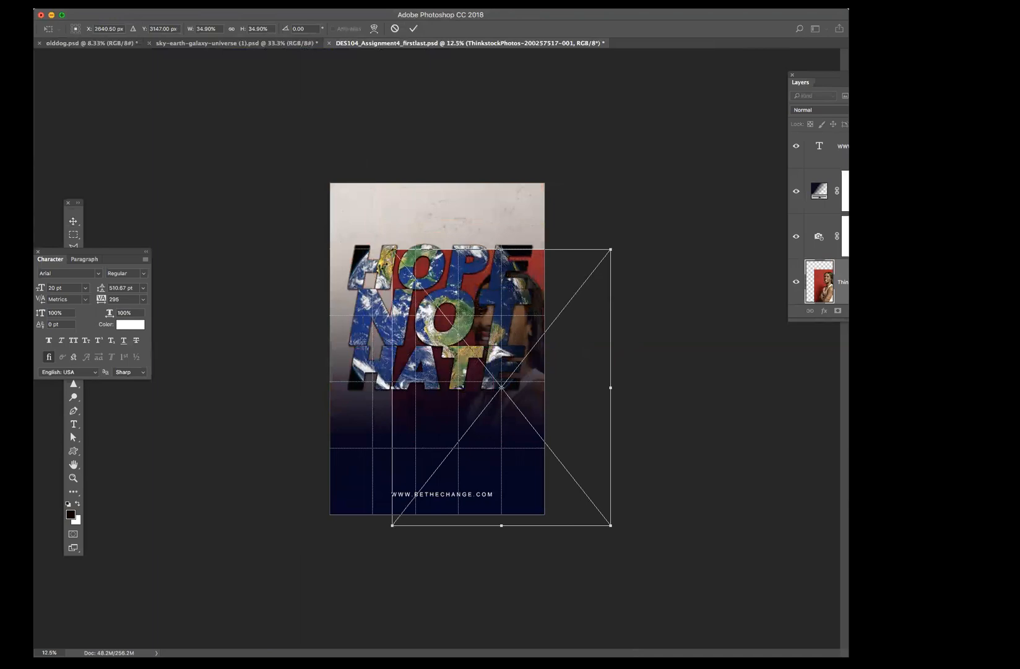
scroll(830, 234, "up", 2)
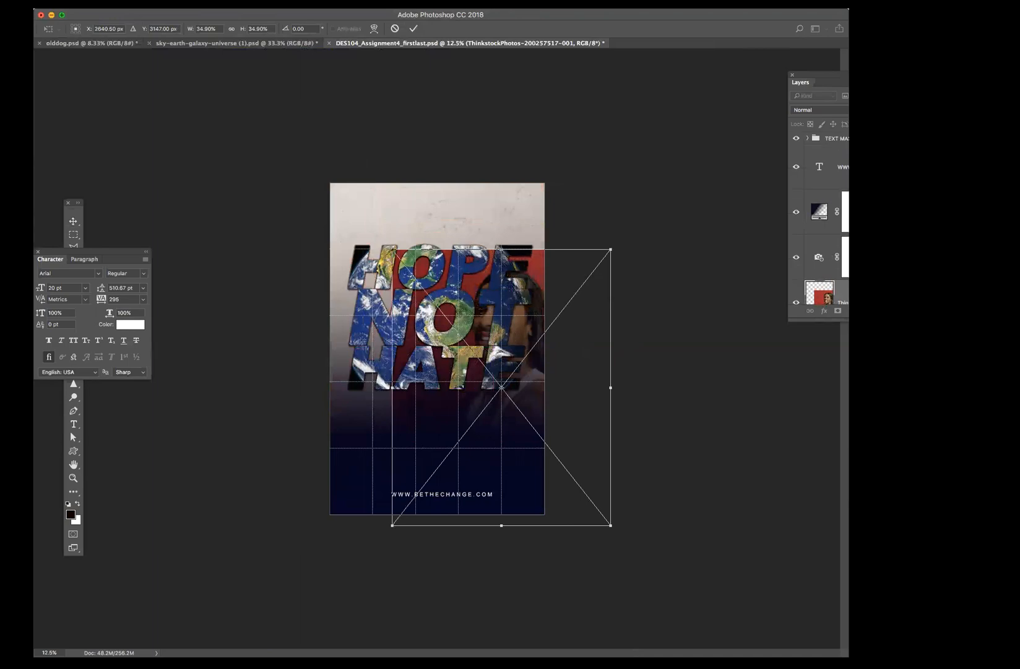
left_click_drag(545, 308, 543, 244)
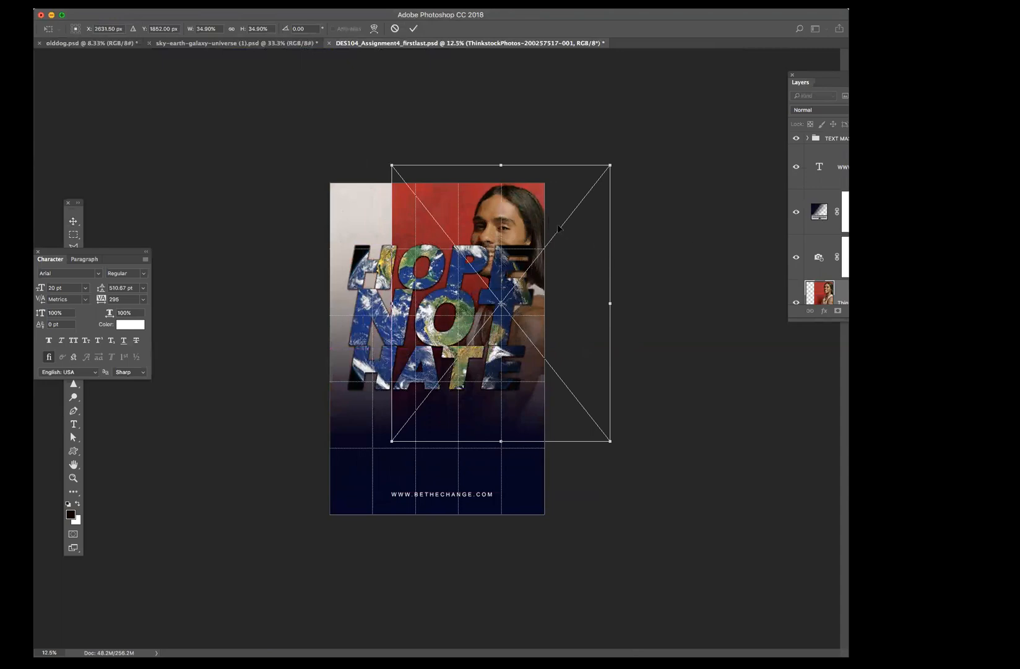
mouse_move(549, 227)
left_mouse_down()
mouse_move(530, 227)
mouse_move(538, 228)
left_mouse_up()
key("super+s")
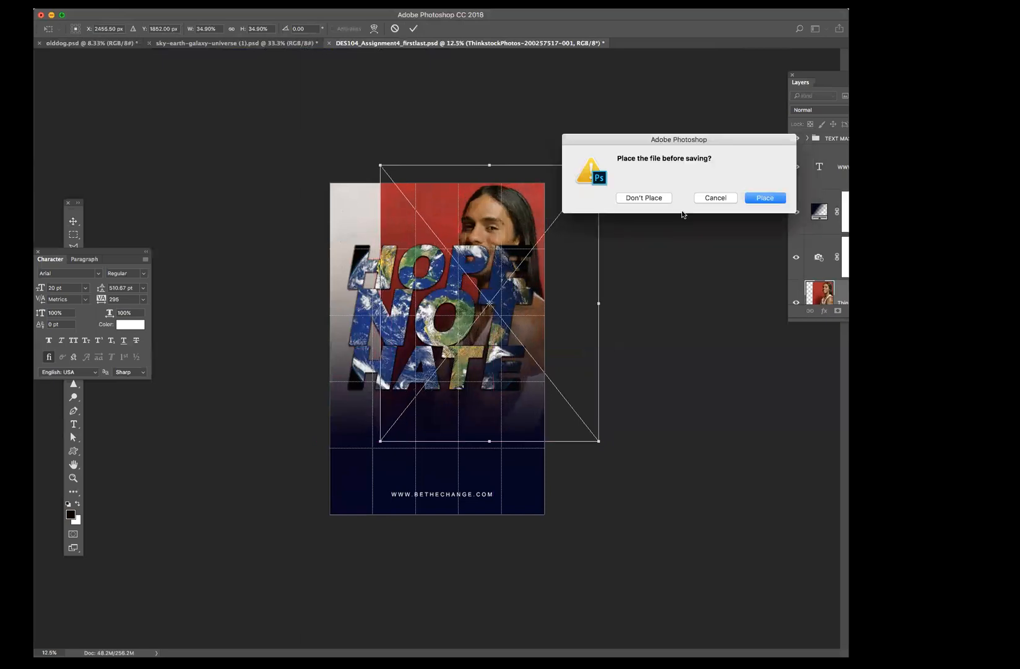
left_click(754, 197)
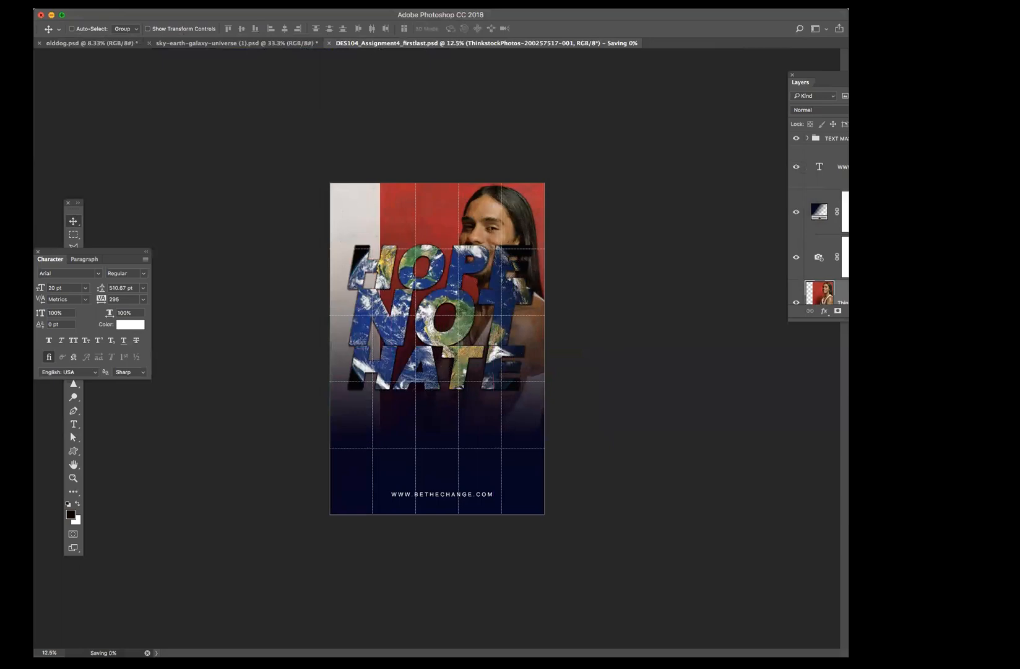
Step: Move the TEXT MASK group with the HOPE NOT HATE lettering down below the man's face, just above the web address
left_click(831, 138)
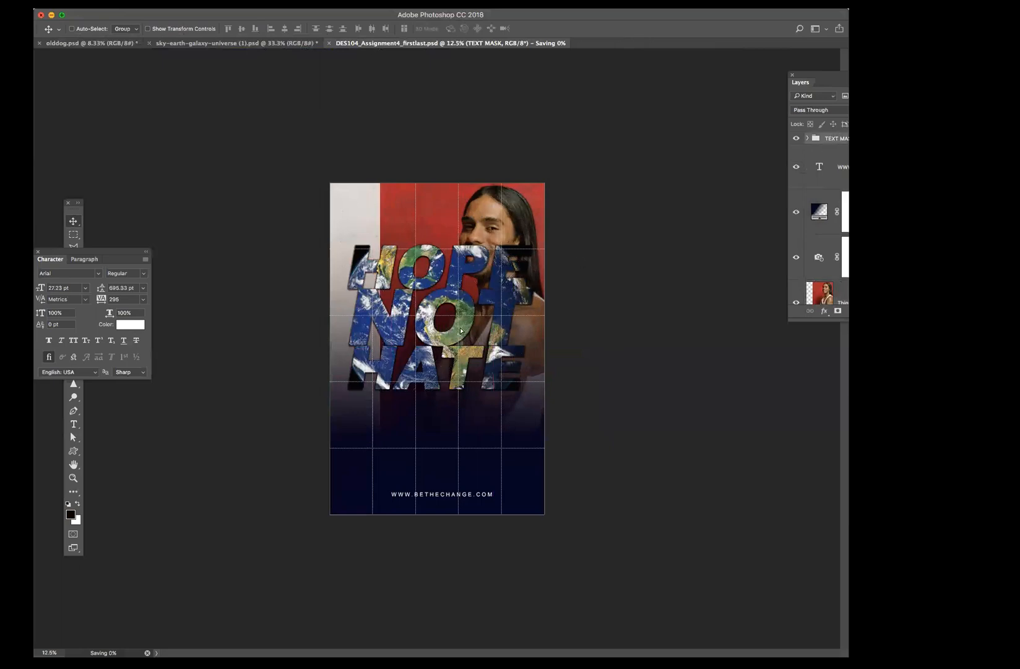
left_click_drag(459, 384, 467, 388)
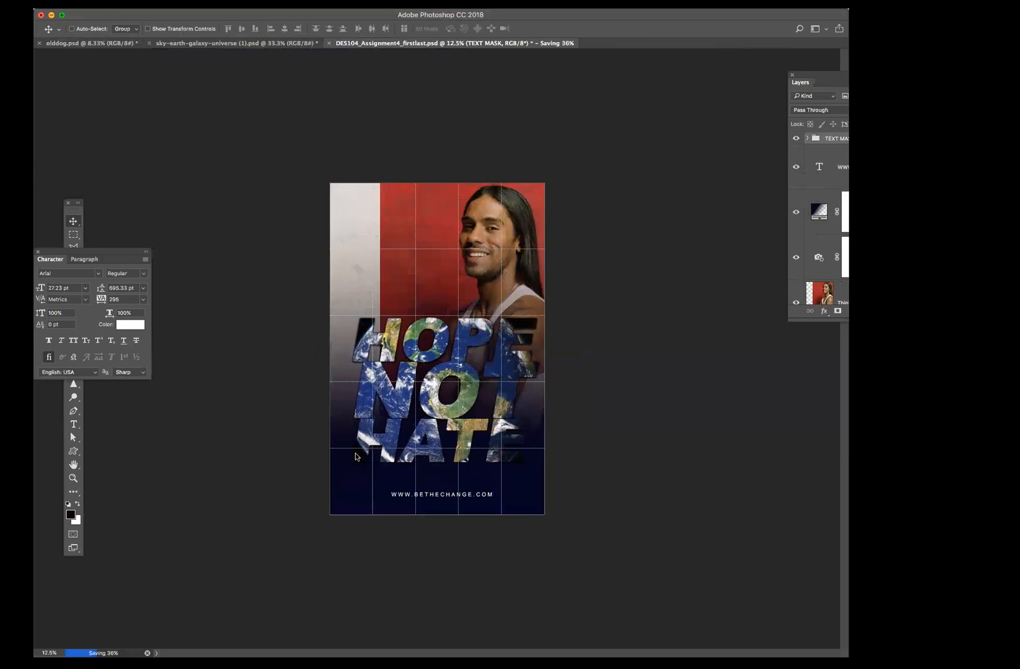
Step: Change the navy gradient fill to a reversed Radial style so the dark colour surrounds the poster's centre
double_click(821, 211)
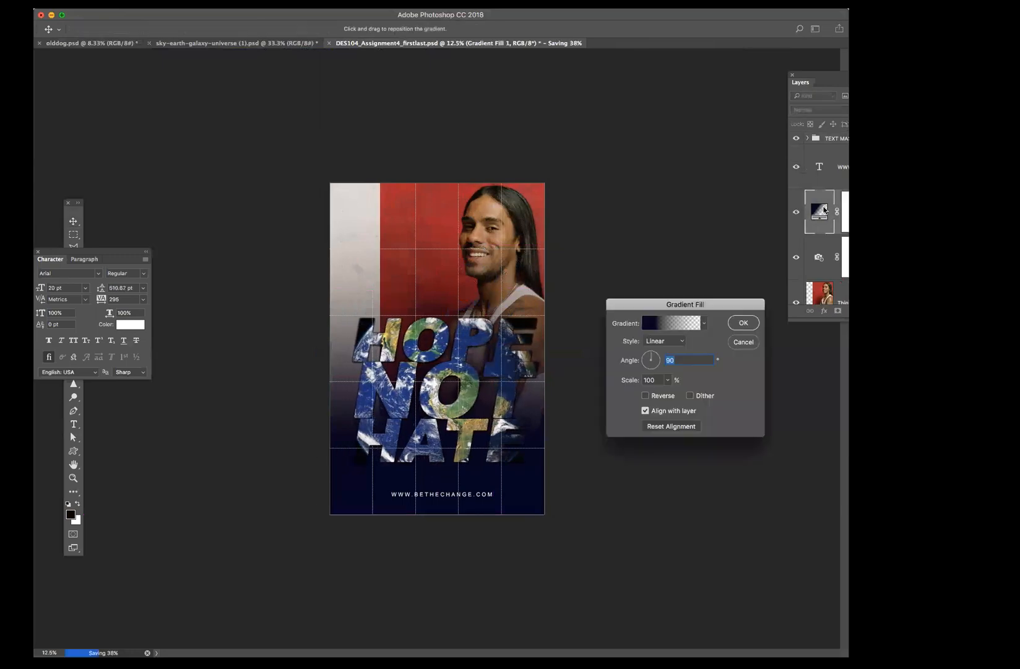
left_click(674, 341)
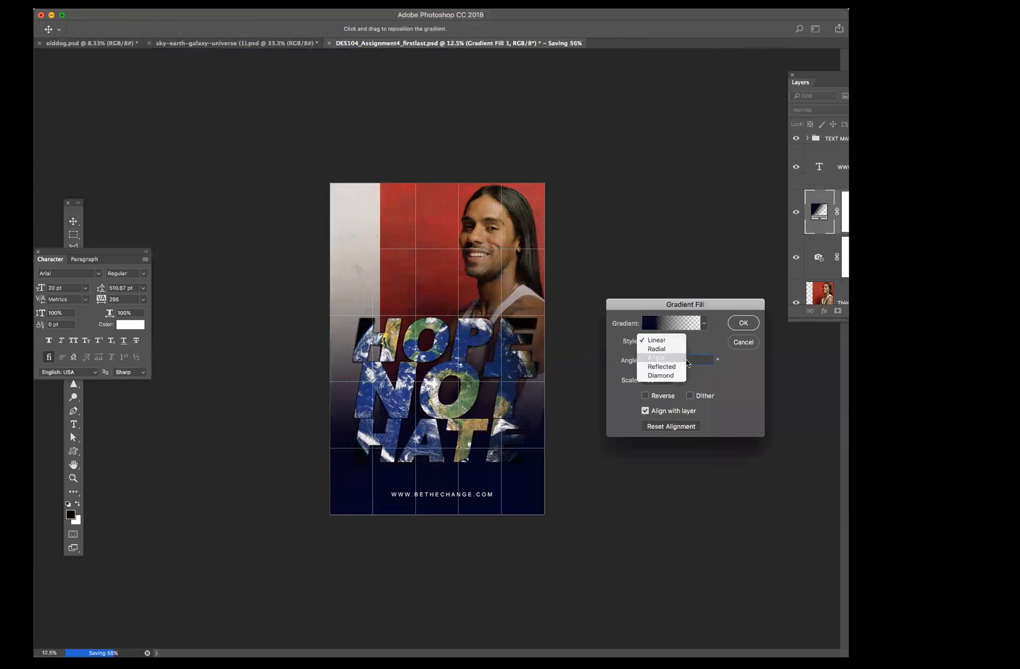
left_click(700, 348)
left_click(645, 396)
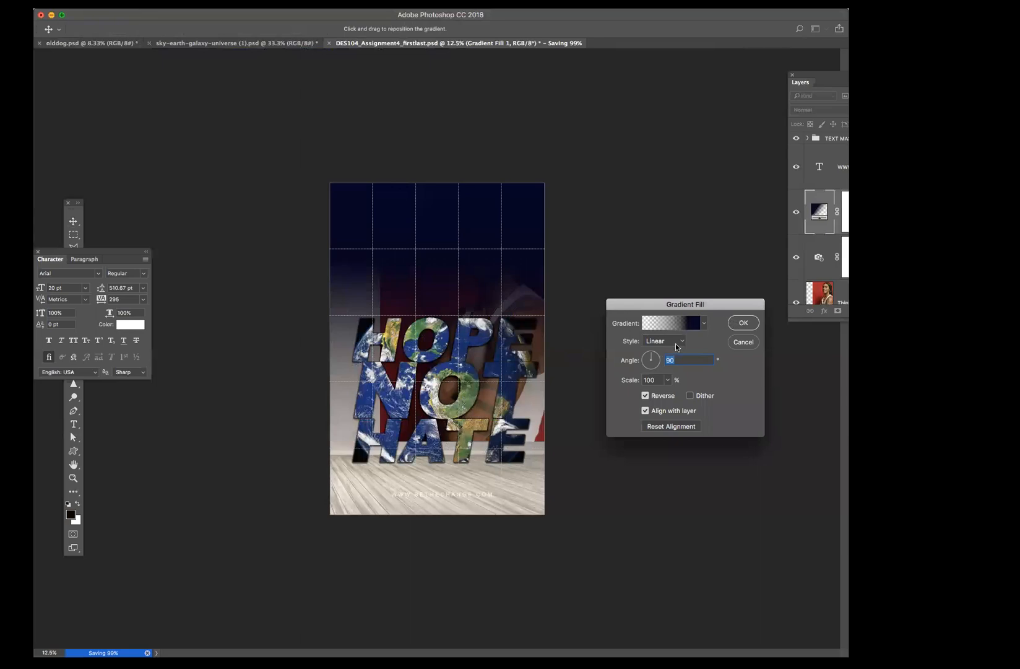
left_click(677, 345)
left_click(658, 350)
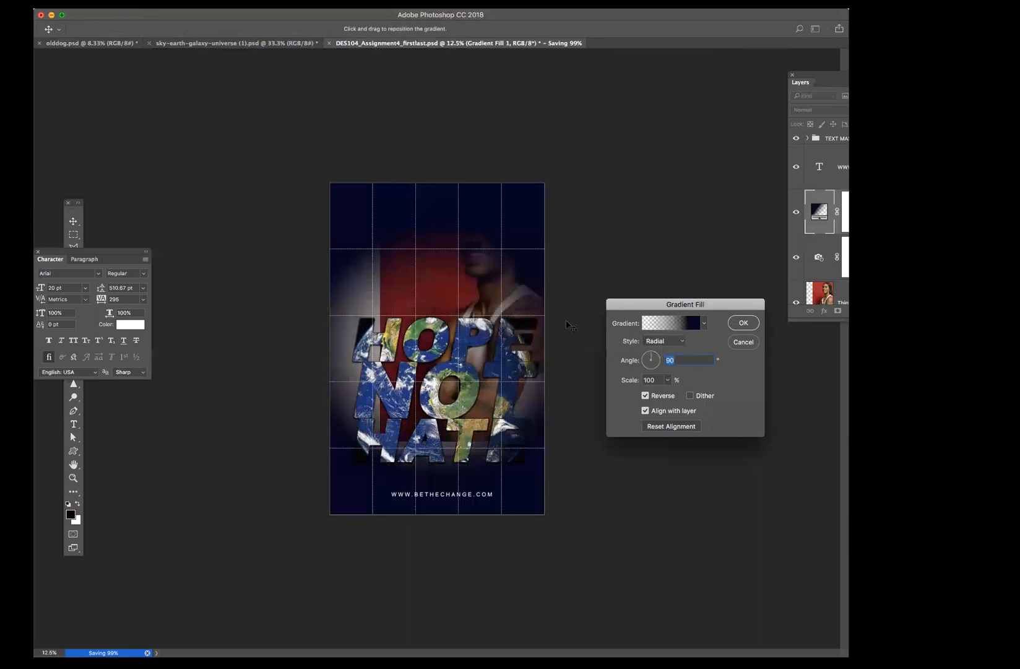
left_click(741, 327)
Step: Set the scale of the radial gradient fill to 144%
double_click(817, 211)
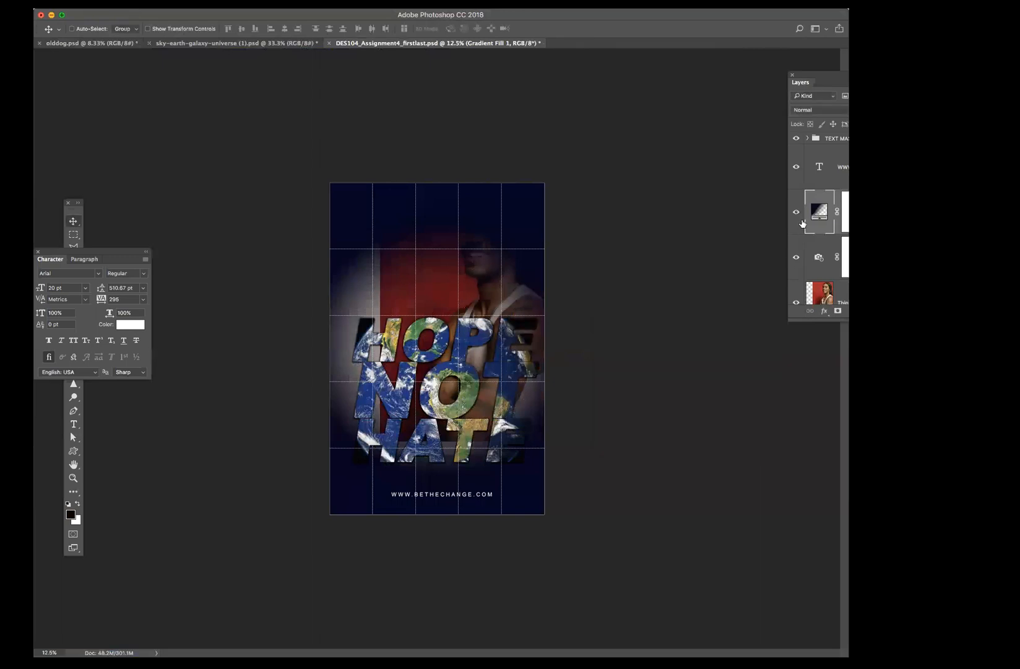
left_click(667, 379)
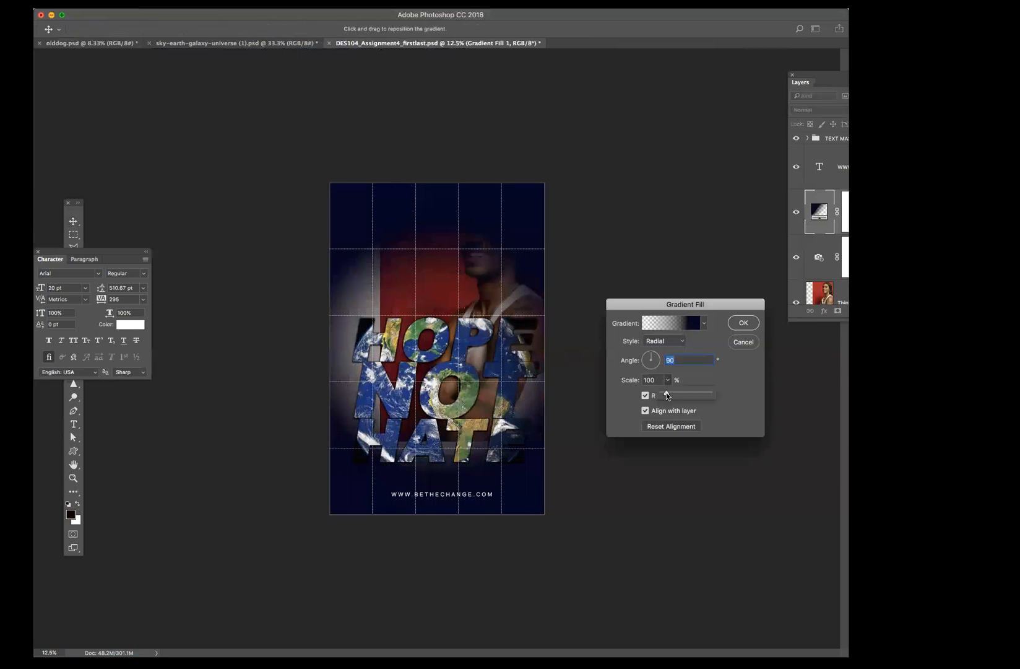
left_click_drag(679, 392, 665, 396)
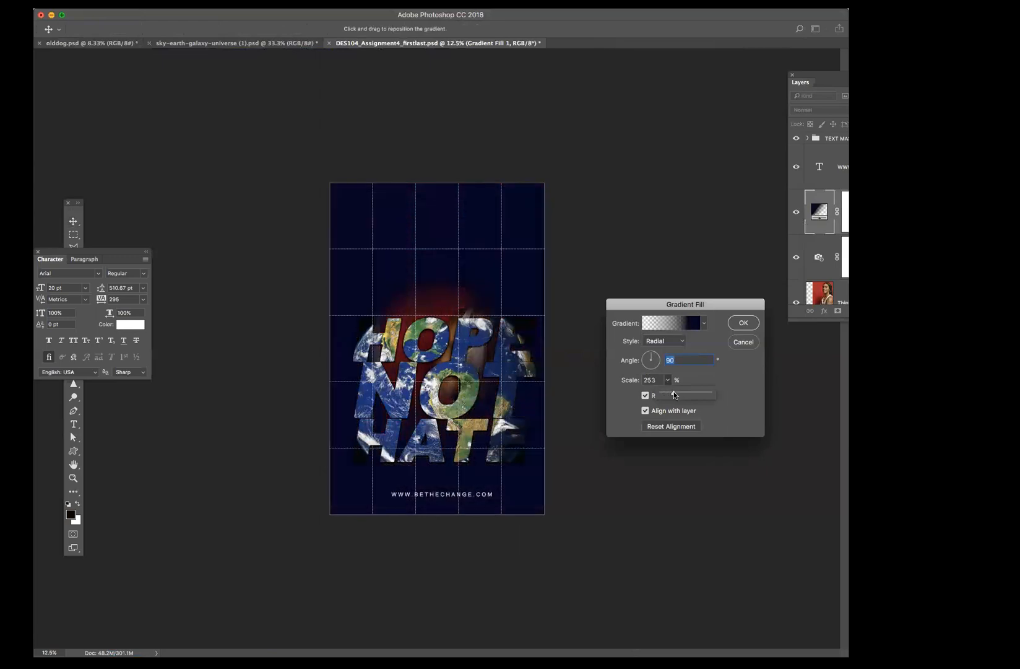
left_click_drag(675, 395, 669, 396)
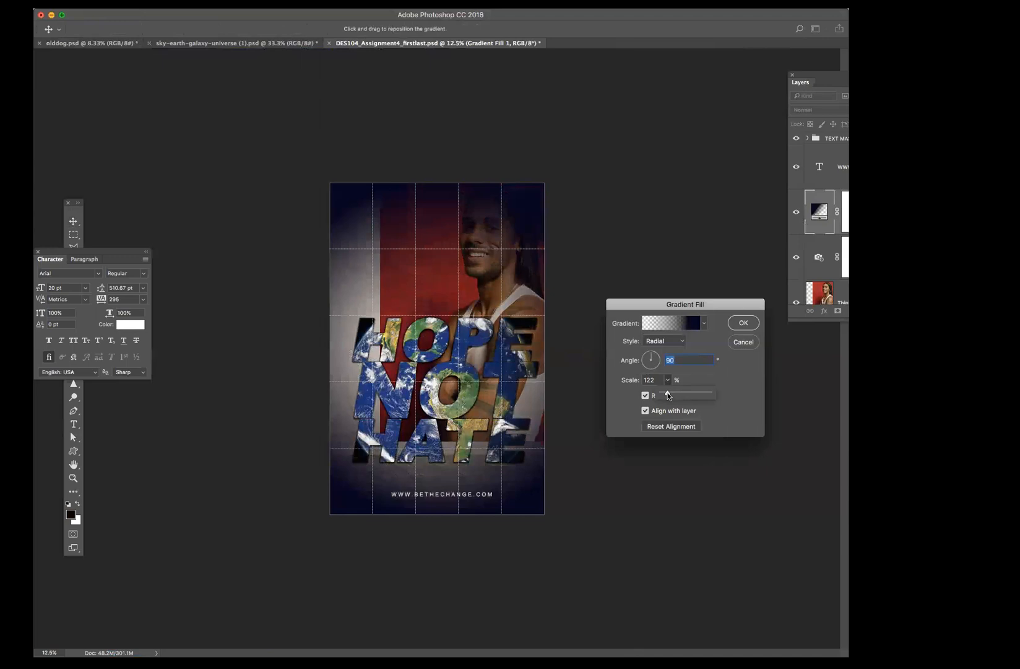
left_click_drag(668, 395, 668, 394)
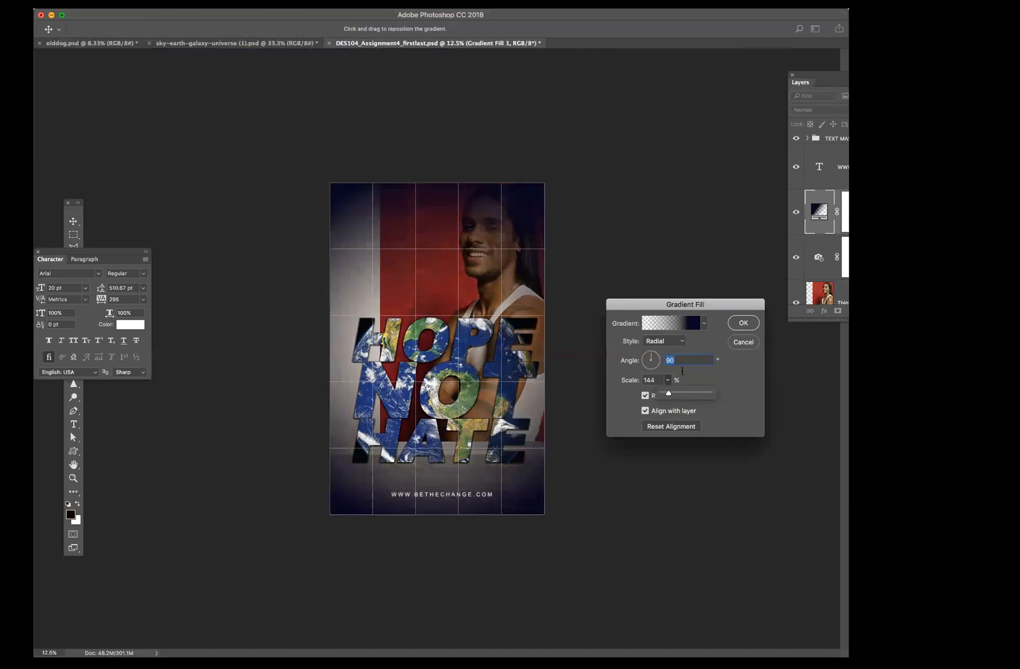
left_click(742, 323)
Step: Select the placed photo's layer and move the photo slightly down on the poster
left_click(828, 295)
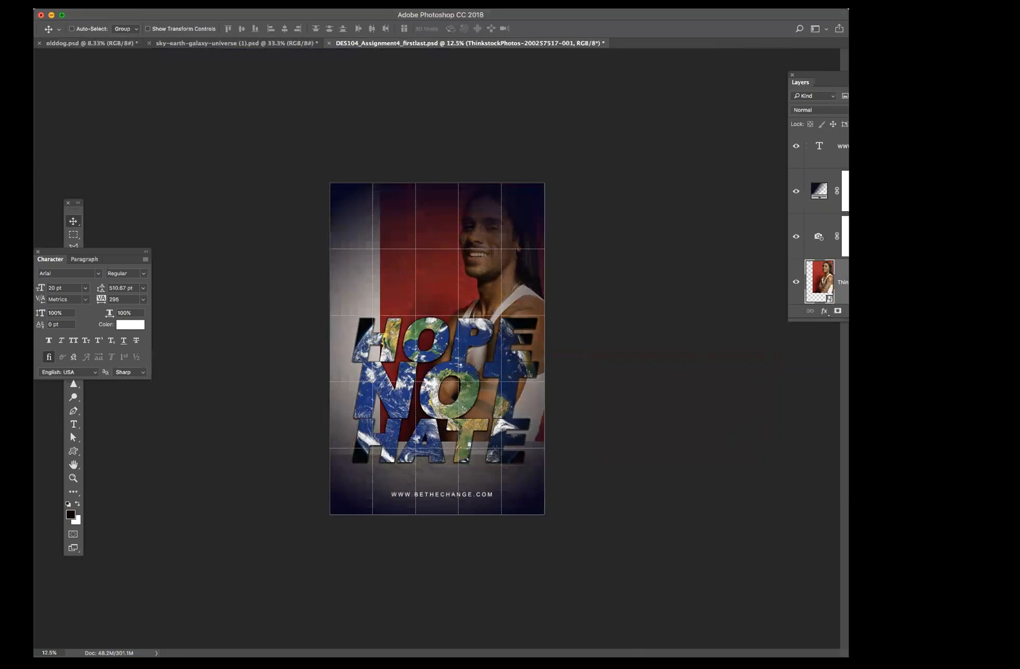
key("Tab")
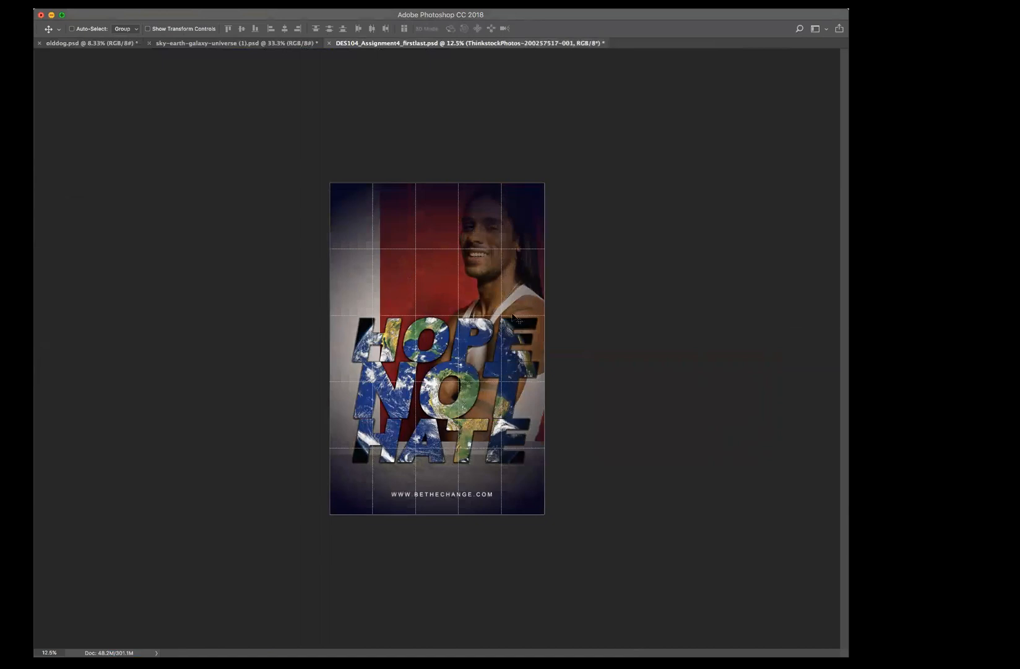
key("Tab")
left_click_drag(484, 288, 448, 304)
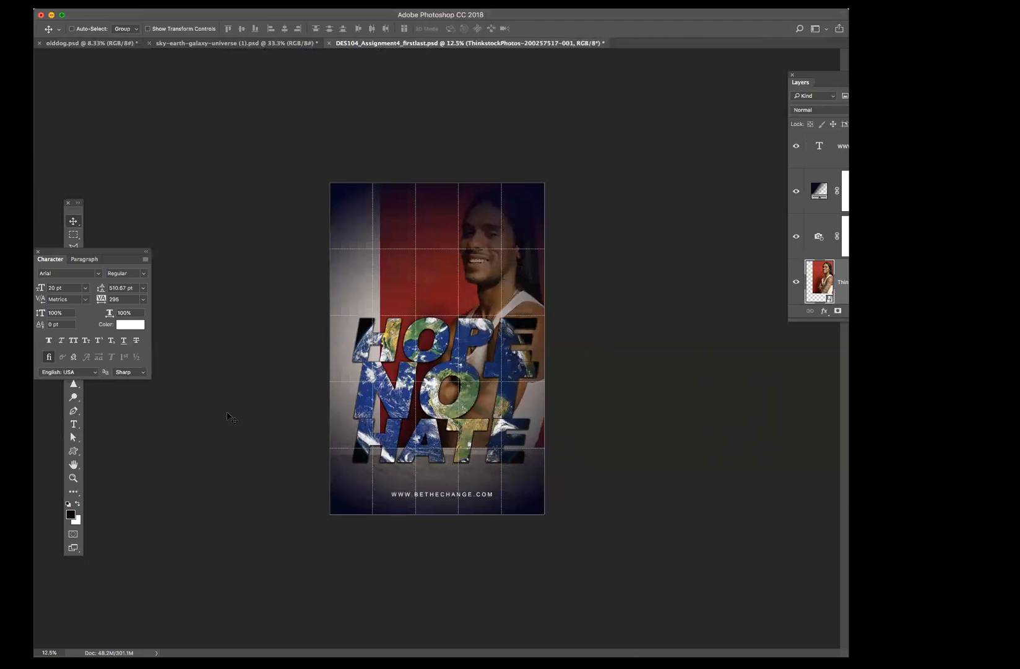
mouse_move(93, 250)
left_mouse_down()
mouse_move(171, 176)
mouse_move(171, 160)
left_mouse_up()
key("w")
mouse_move(474, 205)
left_mouse_down()
mouse_move(468, 229)
mouse_move(539, 291)
mouse_move(520, 353)
mouse_move(520, 433)
mouse_move(447, 429)
mouse_move(443, 380)
mouse_move(427, 388)
left_mouse_up()
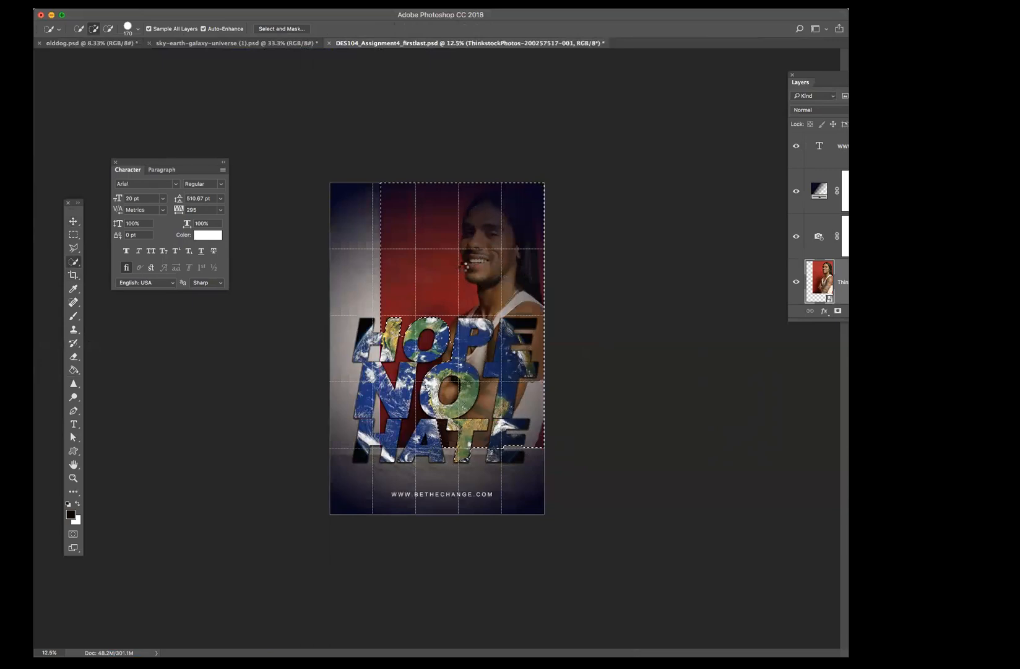
left_click(465, 265)
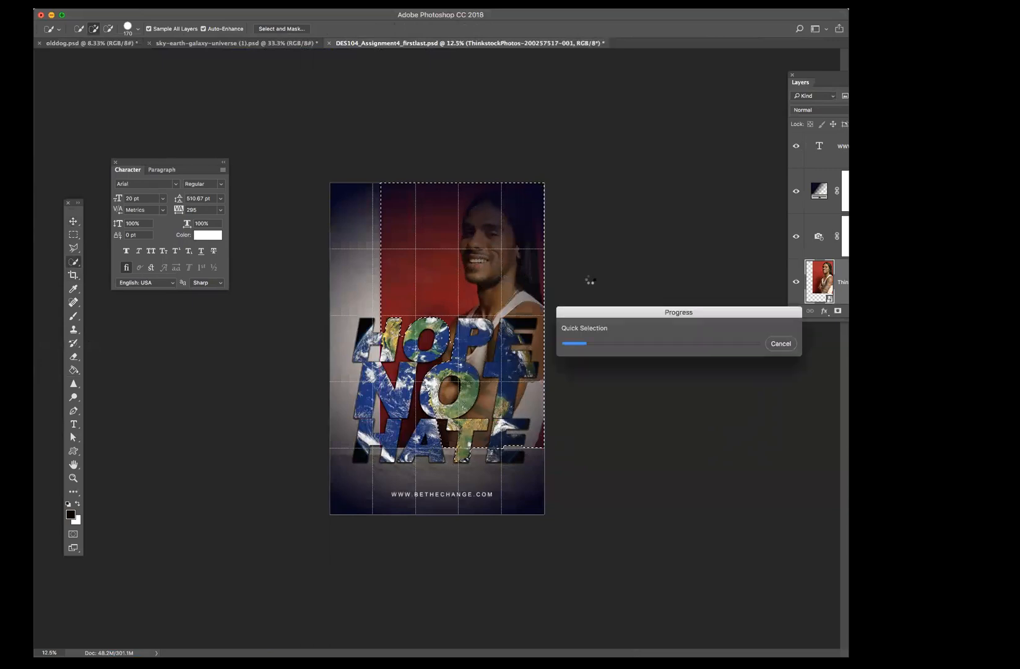
left_click(779, 343)
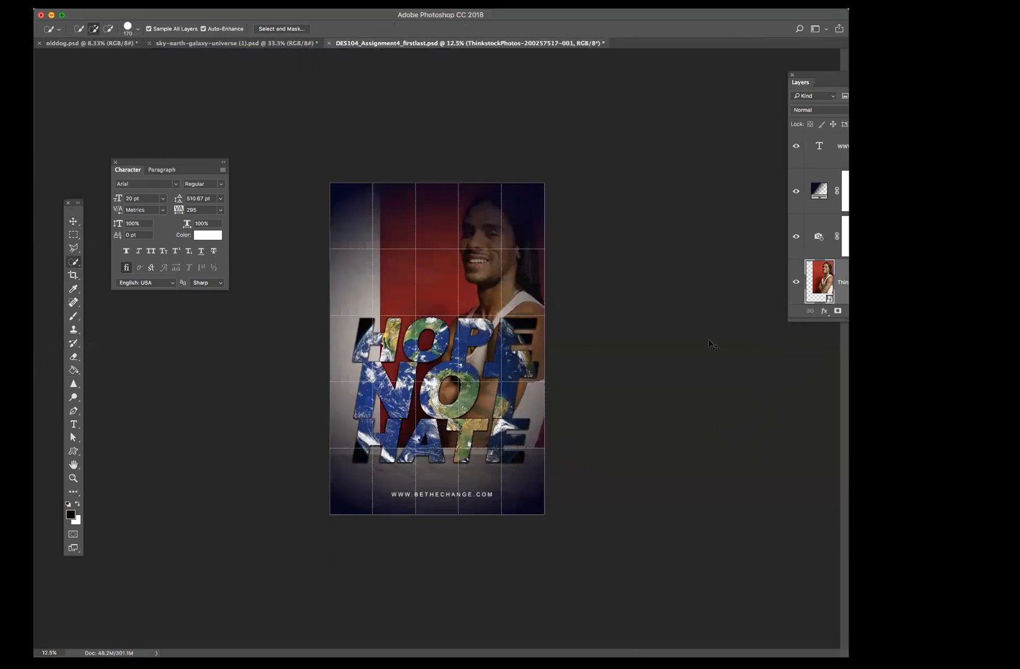
Step: Hide the TEXT MASK group so the lettering no longer covers the man in the photo
scroll(837, 205, "up", 1)
left_click(795, 136)
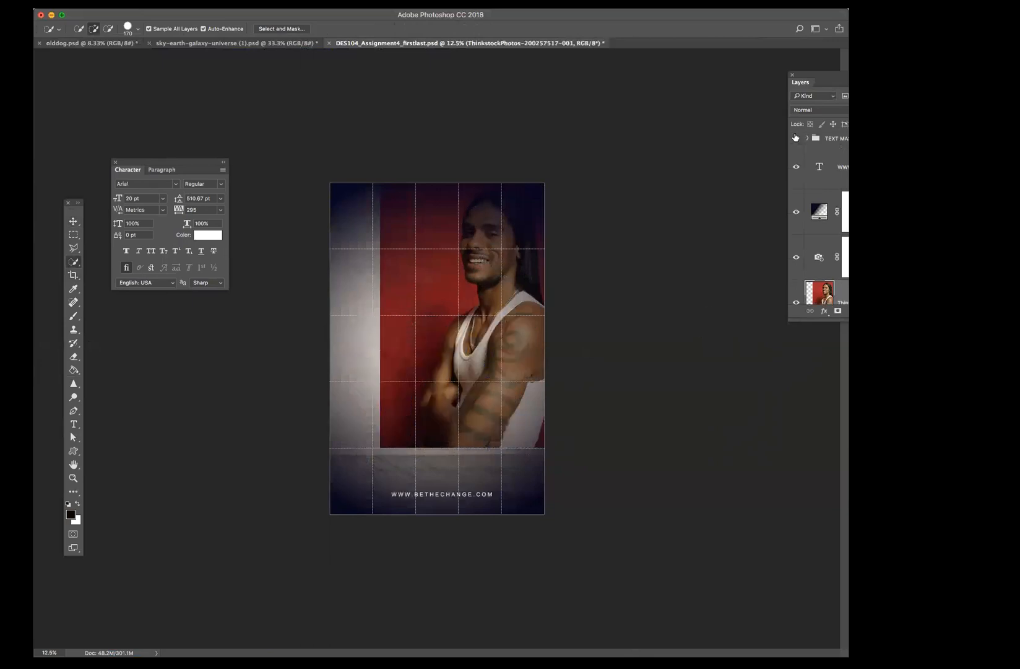
Step: Quick-select the man in the placed photo, subtract the red wall beside him, and open the selection in Select and Mask
mouse_move(478, 217)
left_mouse_down()
mouse_move(511, 210)
mouse_move(516, 308)
mouse_move(485, 368)
mouse_move(445, 381)
mouse_move(450, 350)
mouse_move(518, 419)
mouse_move(468, 410)
left_mouse_up()
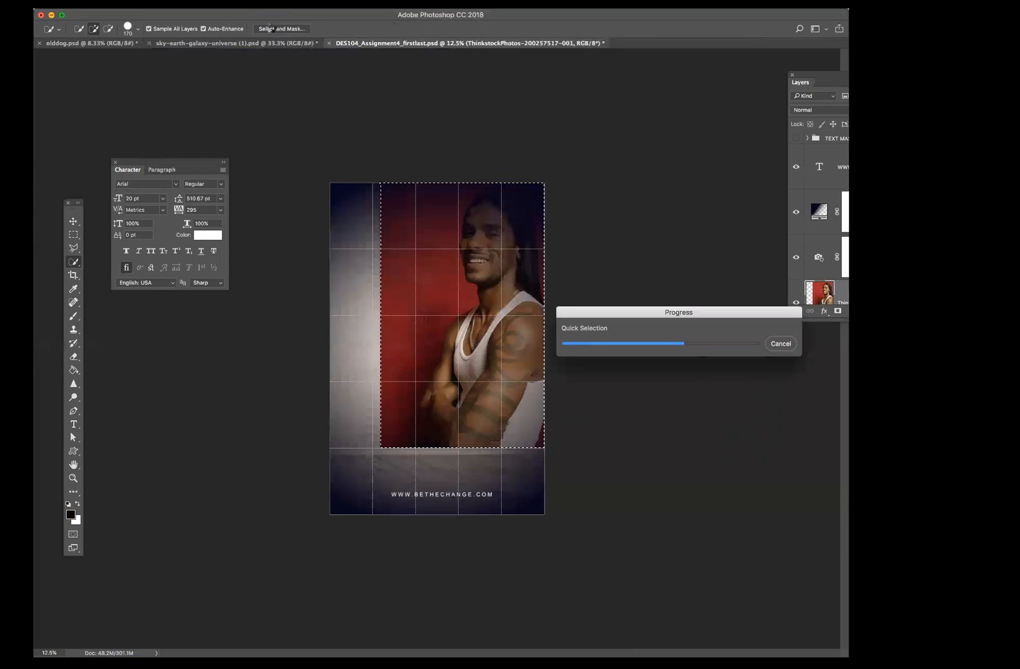
mouse_move(376, 182)
left_mouse_down()
mouse_move(418, 215)
mouse_move(435, 215)
mouse_move(463, 180)
mouse_move(375, 202)
left_mouse_up()
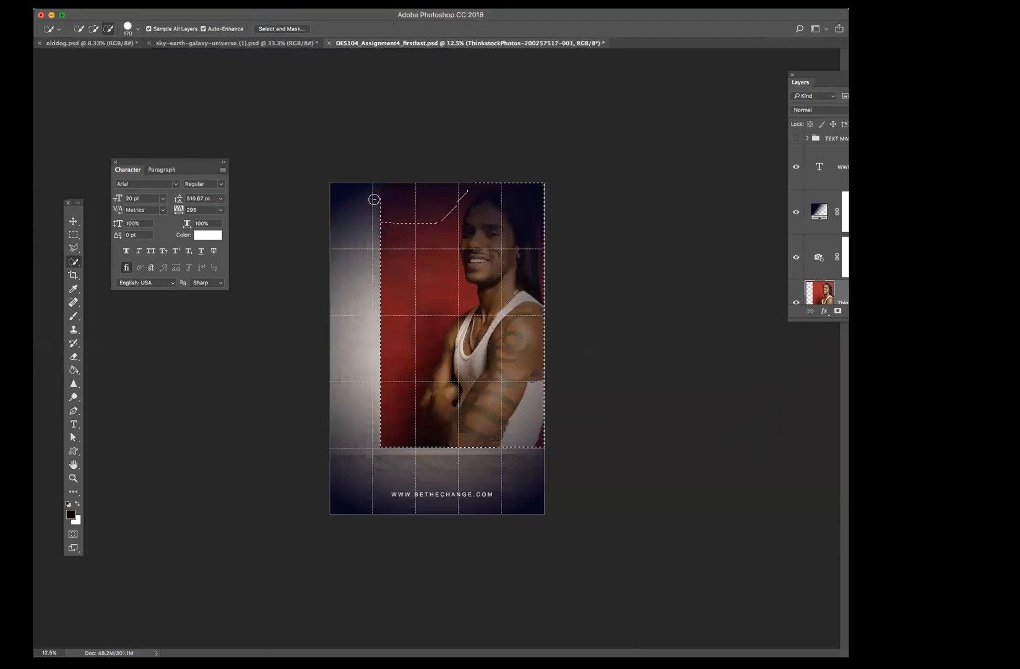
mouse_move(412, 263)
left_mouse_down()
mouse_move(416, 310)
mouse_move(419, 299)
mouse_move(391, 308)
mouse_move(374, 240)
mouse_move(386, 342)
mouse_move(398, 371)
mouse_move(404, 365)
mouse_move(388, 401)
mouse_move(374, 426)
left_mouse_up()
left_click(264, 29)
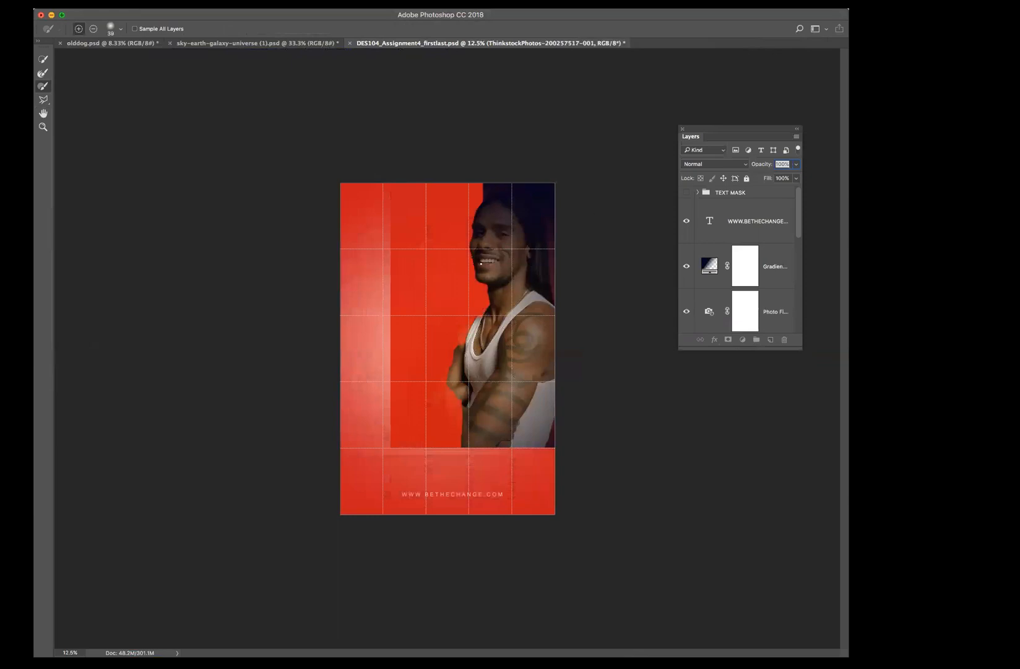
Step: Enlarge the Refine Edge Brush, try it along the edge of the man's hair, and undo the stroke
left_click(48, 87)
left_click(122, 31)
left_click_drag(82, 59, 112, 60)
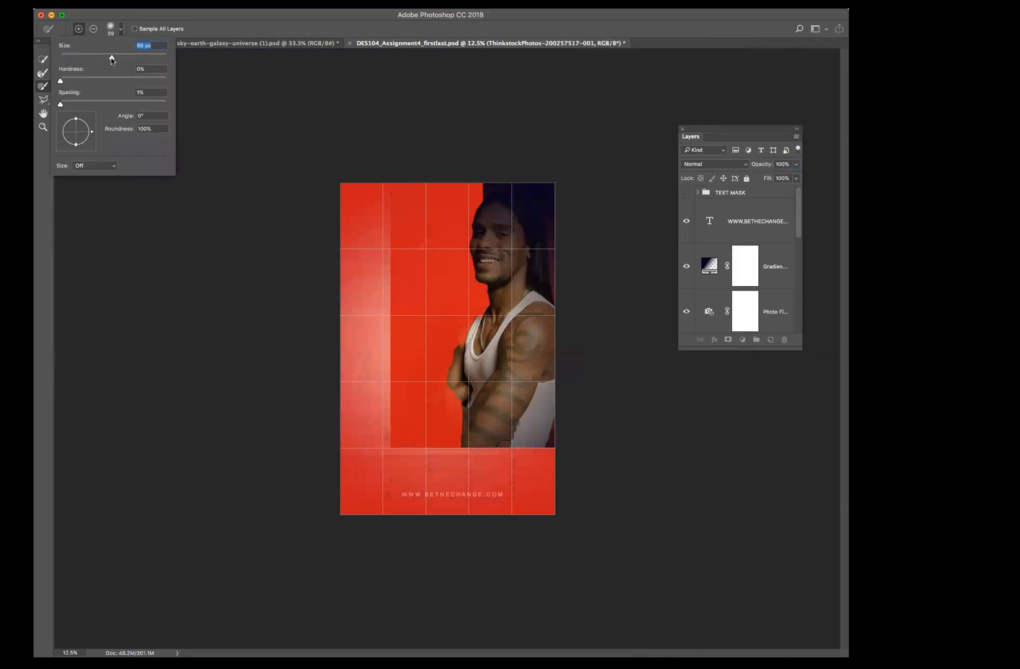
left_click(476, 215)
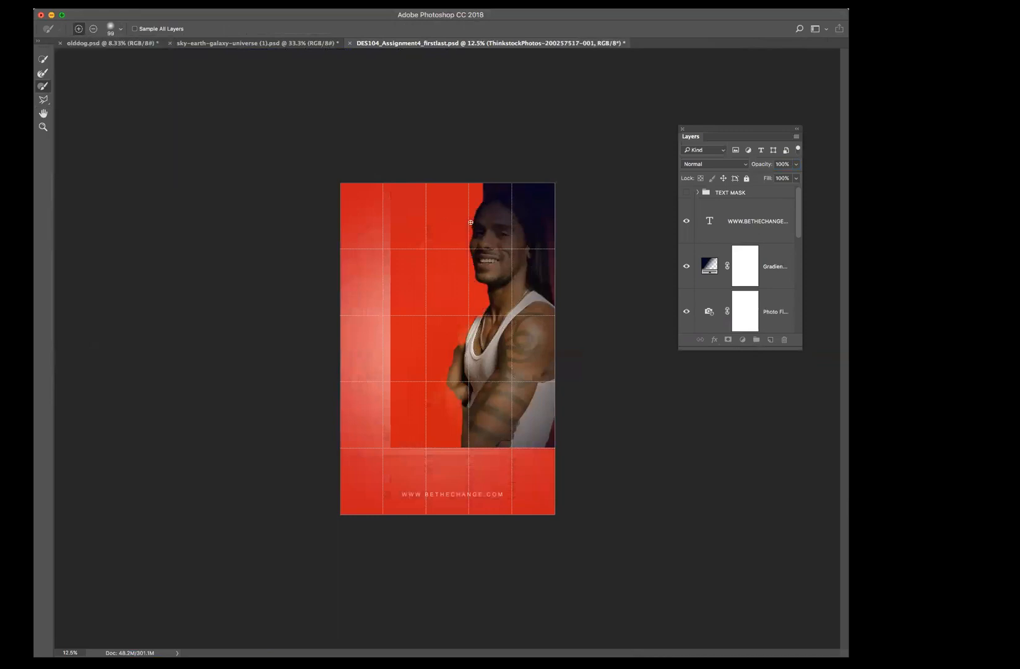
mouse_move(478, 219)
left_mouse_down()
mouse_move(469, 234)
mouse_move(477, 216)
left_mouse_up()
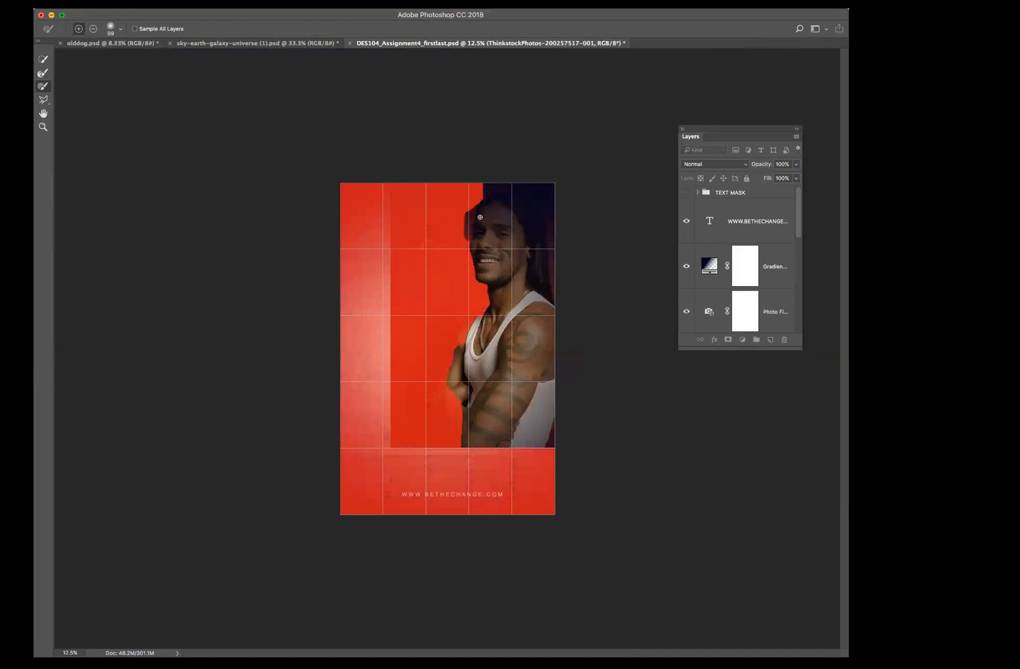
key("super+z")
Step: Refine the selection edge along the man's shoulder, crossed forearm and elbow to bring back the missing parts of the arm
key("super+minus")
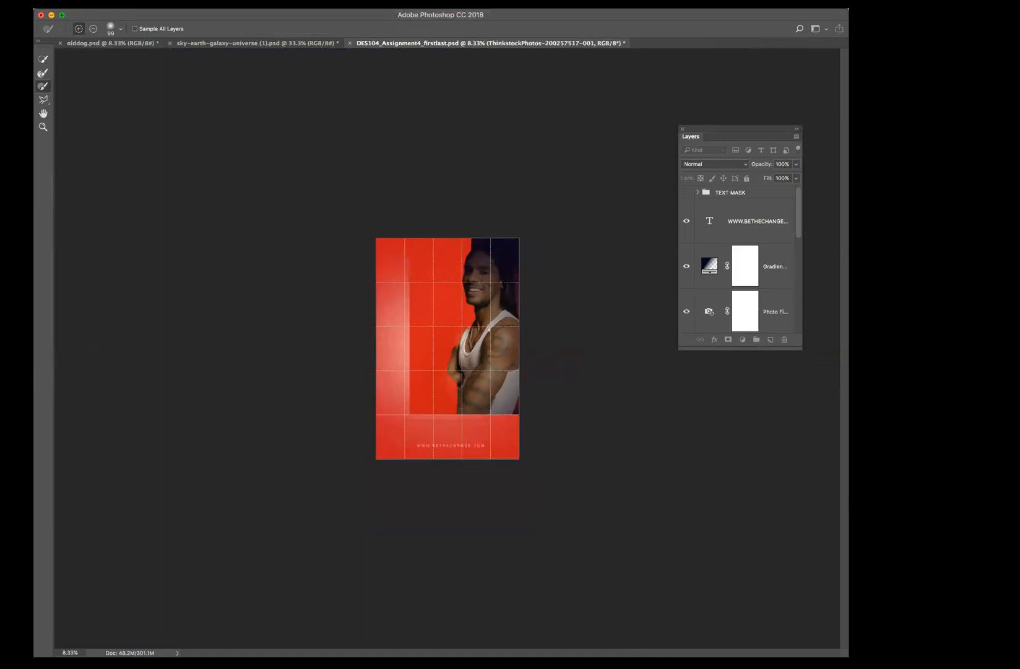
key("super+plus")
key("super+plus")
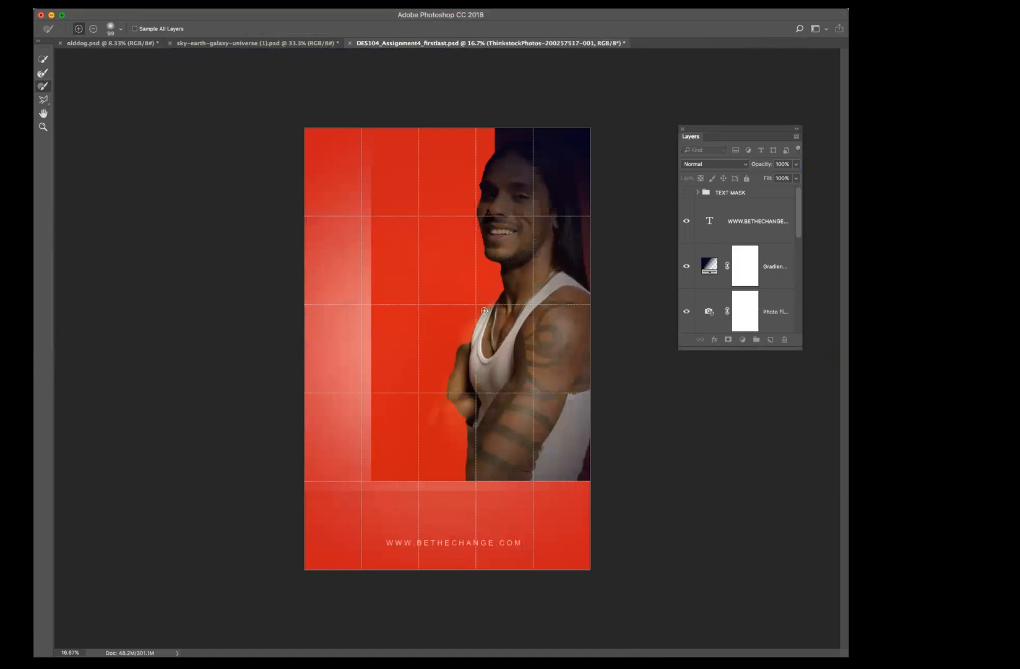
left_click_drag(482, 311, 482, 312)
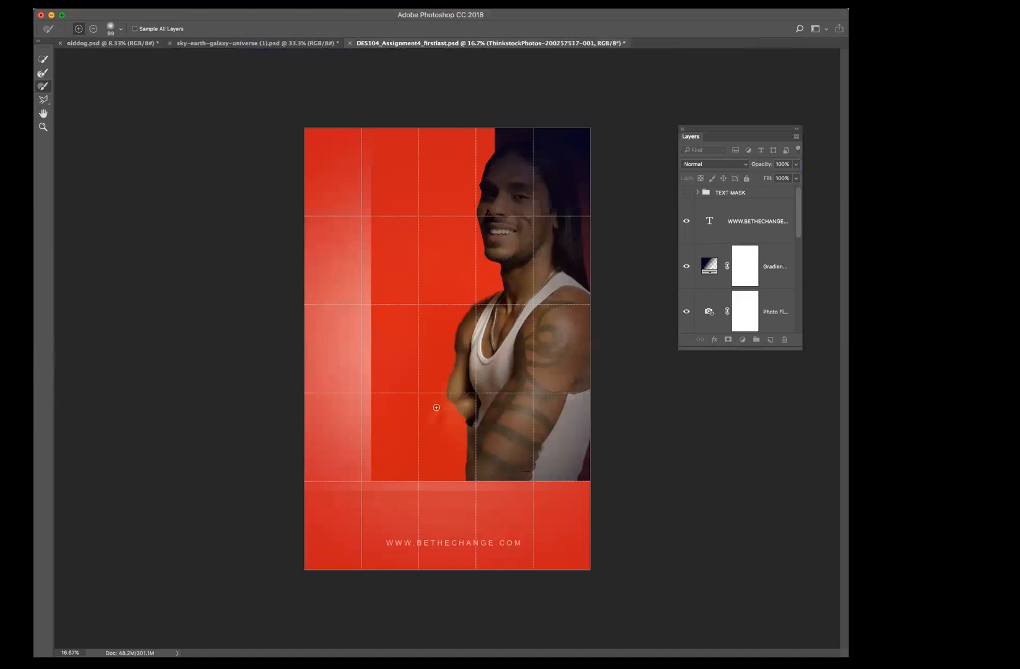
mouse_move(487, 412)
left_mouse_down()
mouse_move(443, 416)
mouse_move(455, 417)
left_mouse_up()
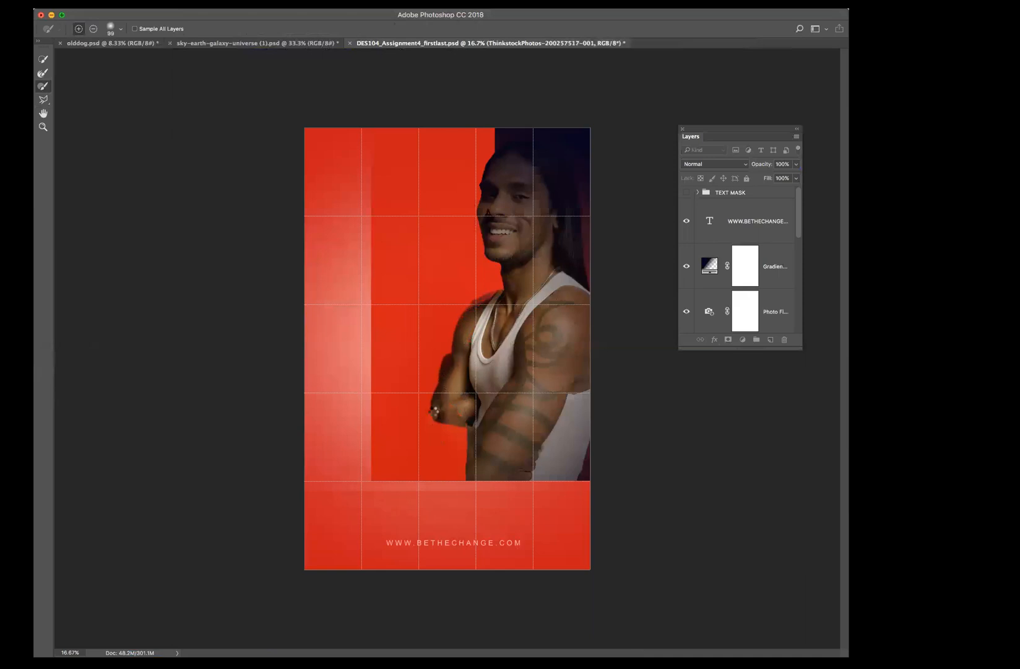
mouse_move(433, 417)
left_mouse_down()
mouse_move(426, 426)
mouse_move(464, 428)
left_mouse_up()
Step: Save the poster file, accepting the refined selection of the man as a layer mask
key("super+minus")
key("super+minus")
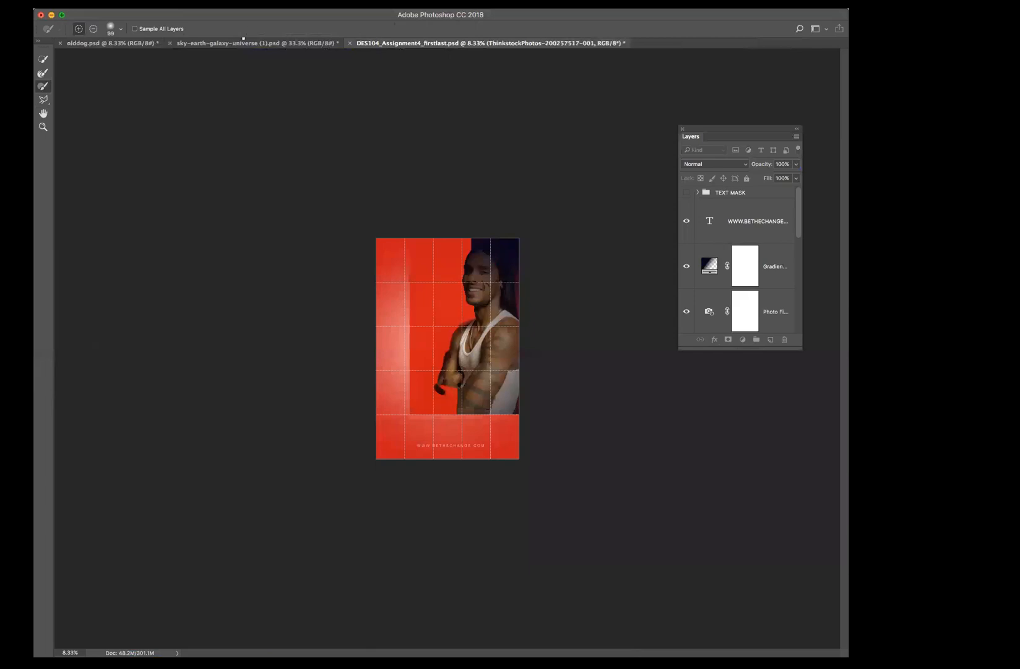
key("super+s")
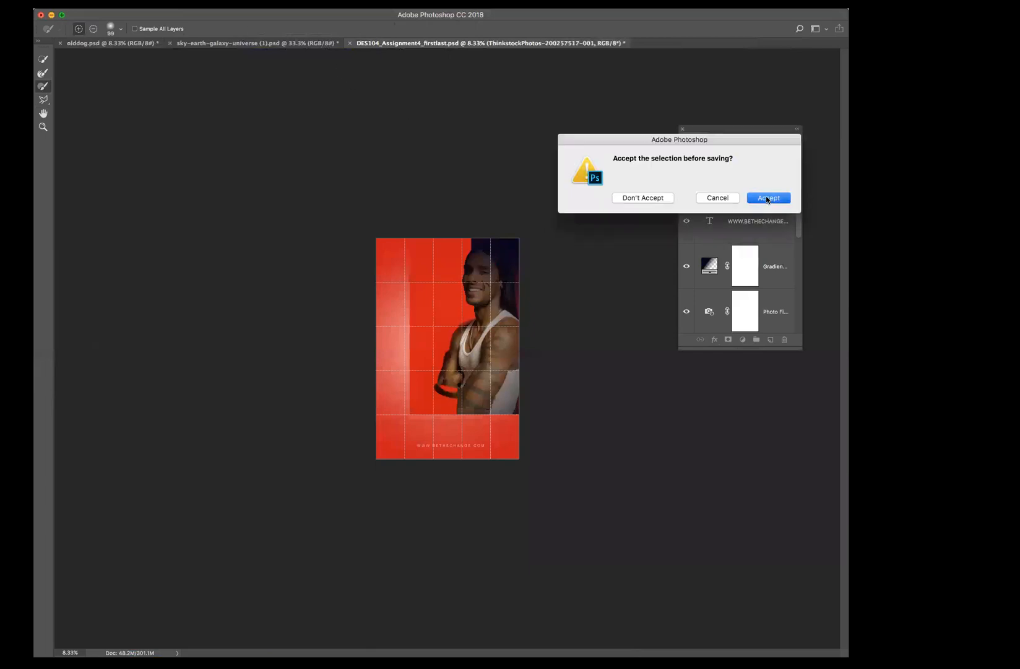
left_click(768, 199)
Step: Show the TEXT MASK group again and hide the masked copy of the man's photo
left_click(795, 148)
left_click(796, 147)
scroll(796, 149, "up", 2)
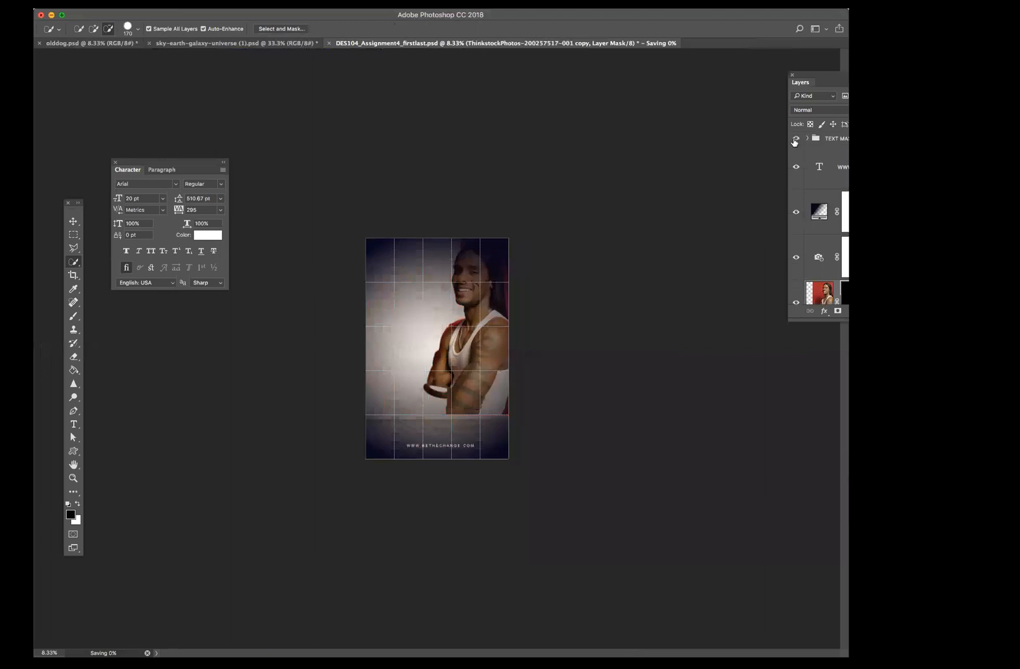
left_click(795, 140)
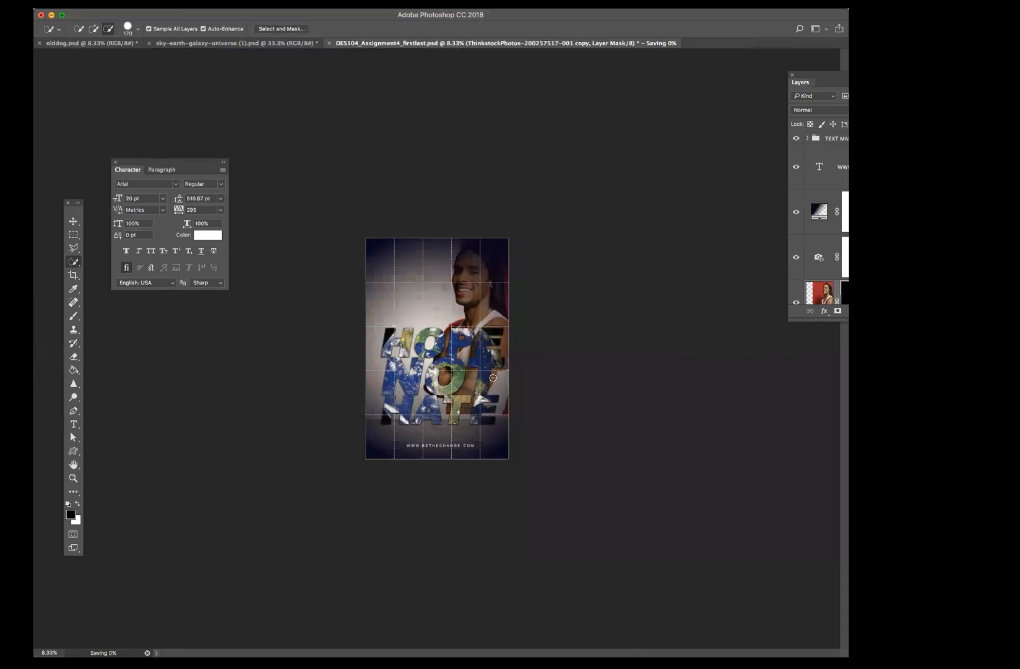
left_click(73, 221)
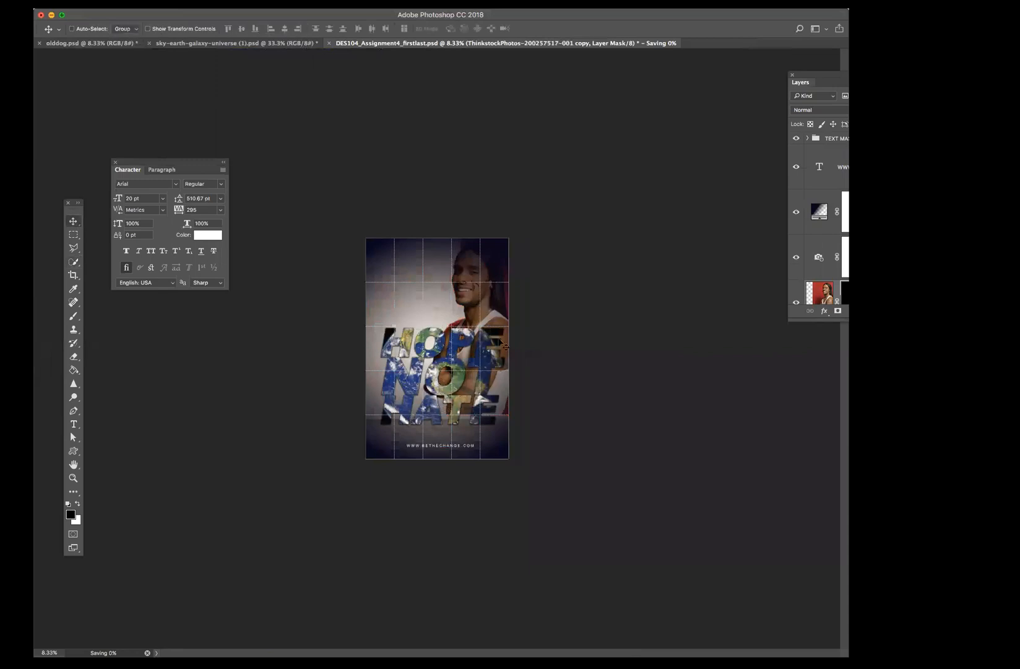
left_click(462, 346)
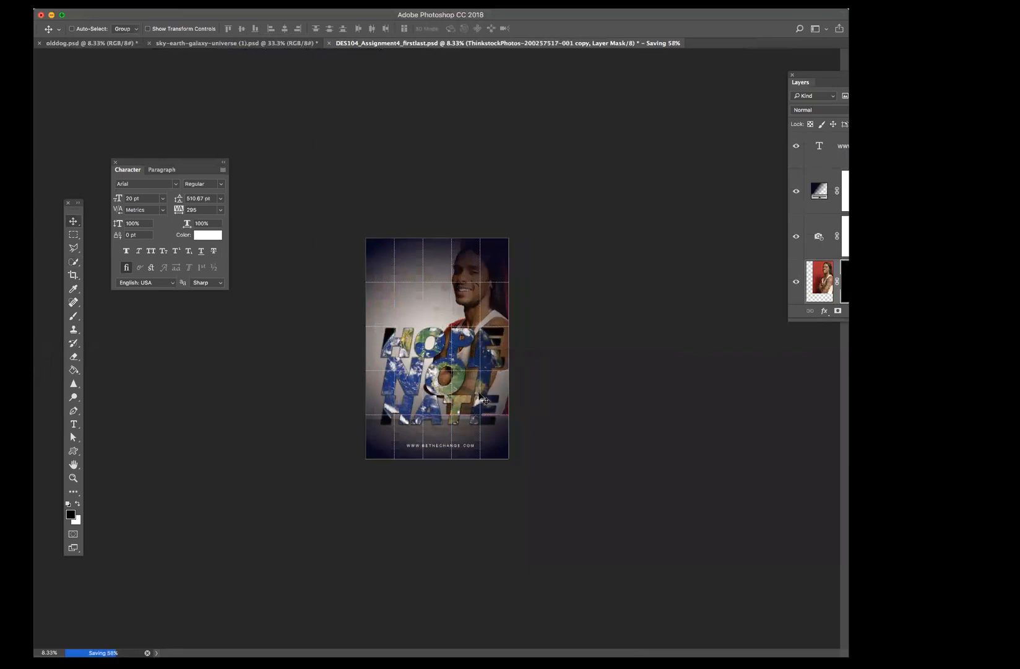
left_click(795, 283)
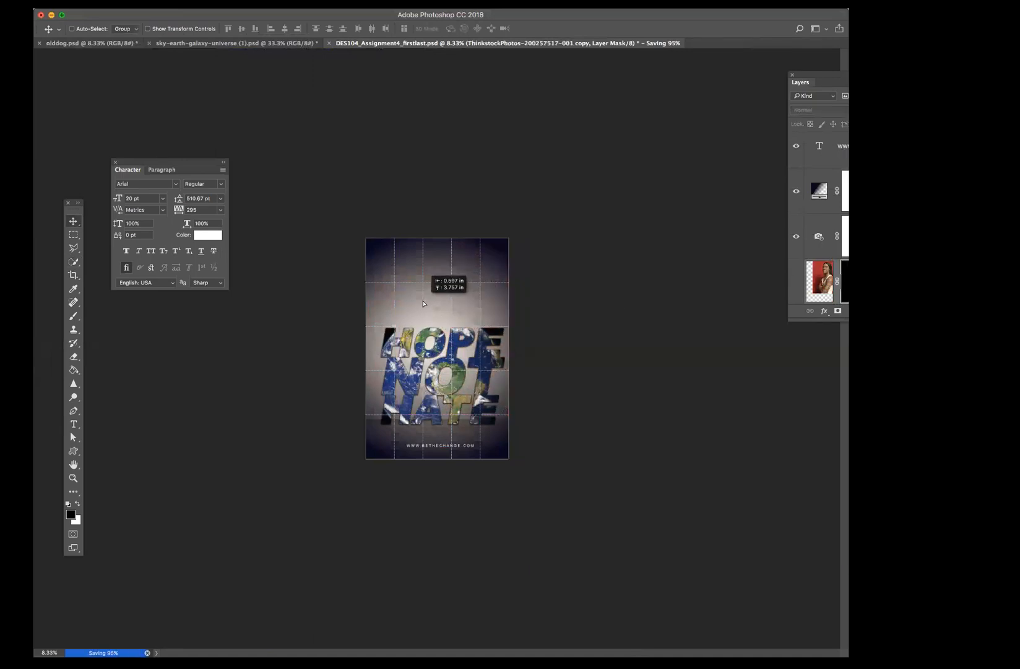
Step: Change the navy gradient fill's style to Reflected
left_click(819, 190)
double_click(818, 191)
left_click(660, 342)
left_click(659, 350)
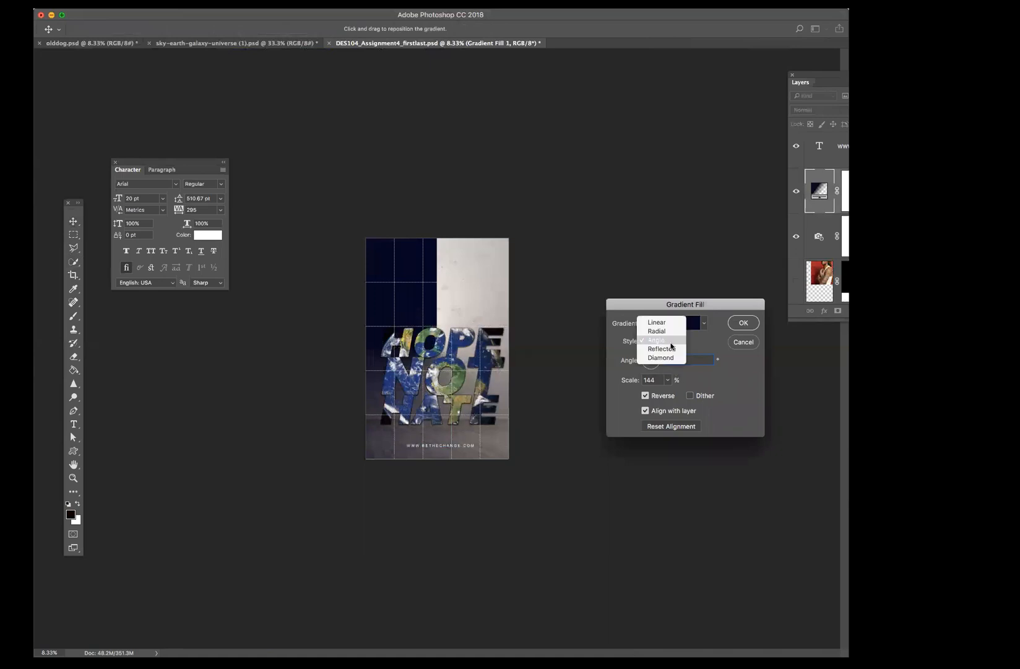
left_click(675, 350)
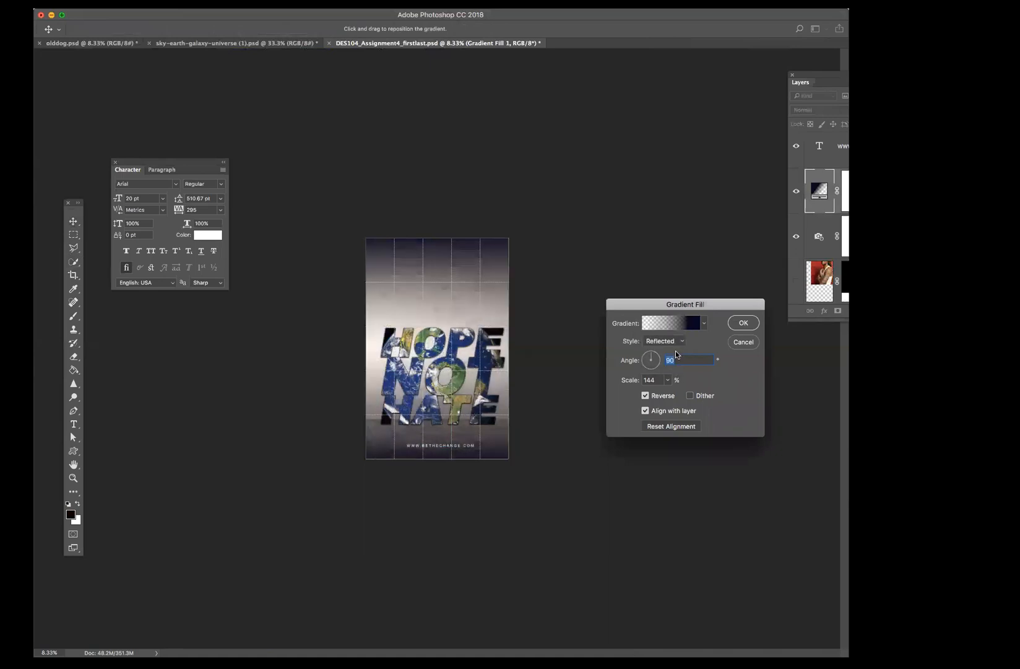
left_click(743, 323)
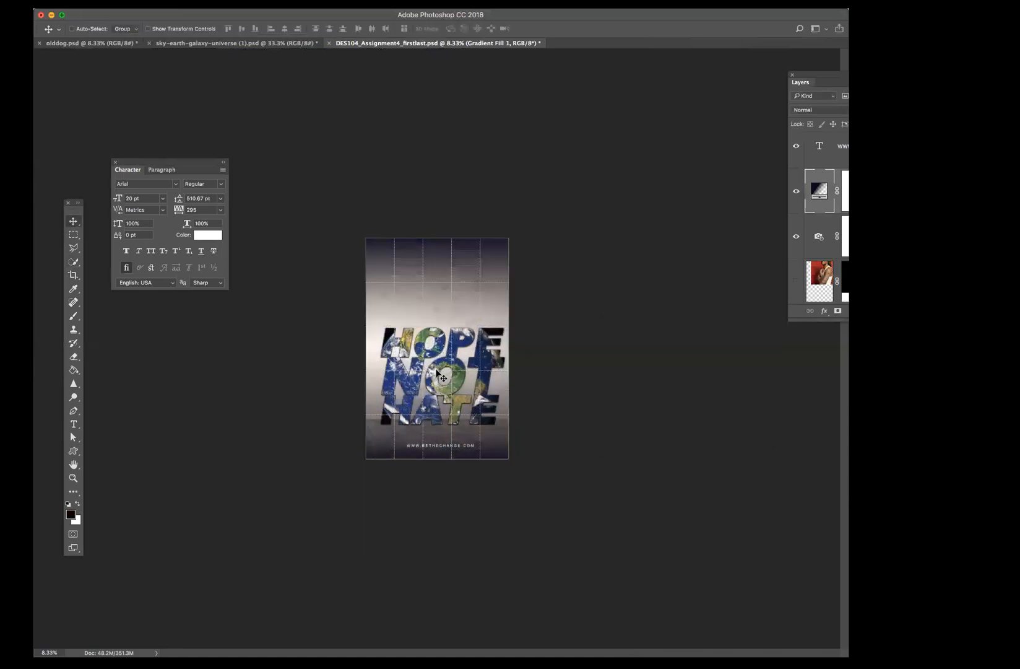
Step: Move the TEXT MASK group up to the poster's upper half, nudge it slightly right, and preview the poster without panels
left_click(866, 148)
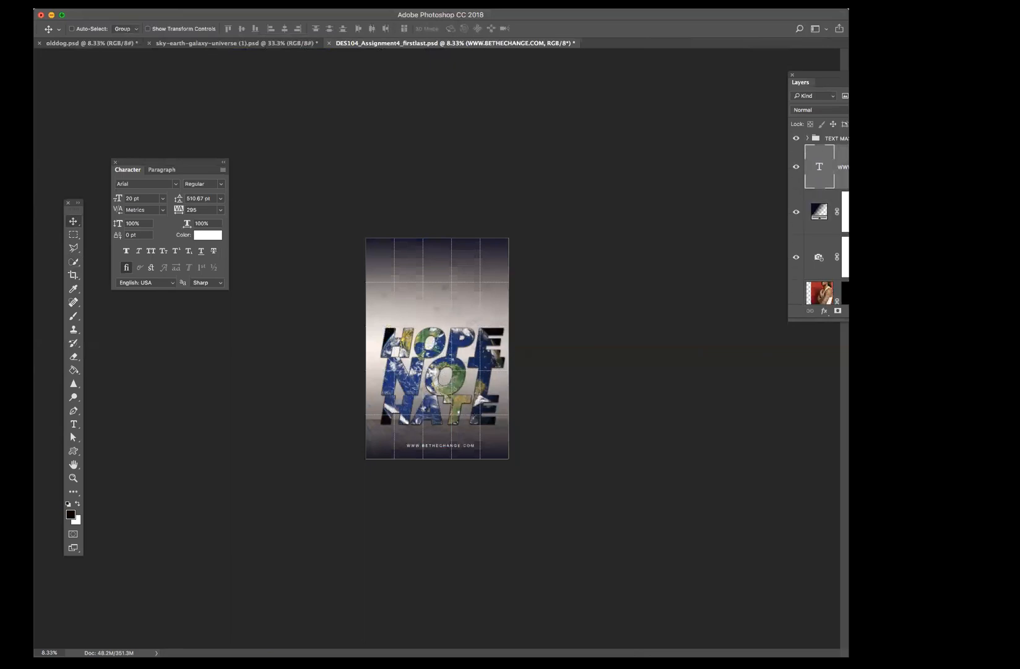
left_click(867, 138)
left_click_drag(484, 382, 476, 349)
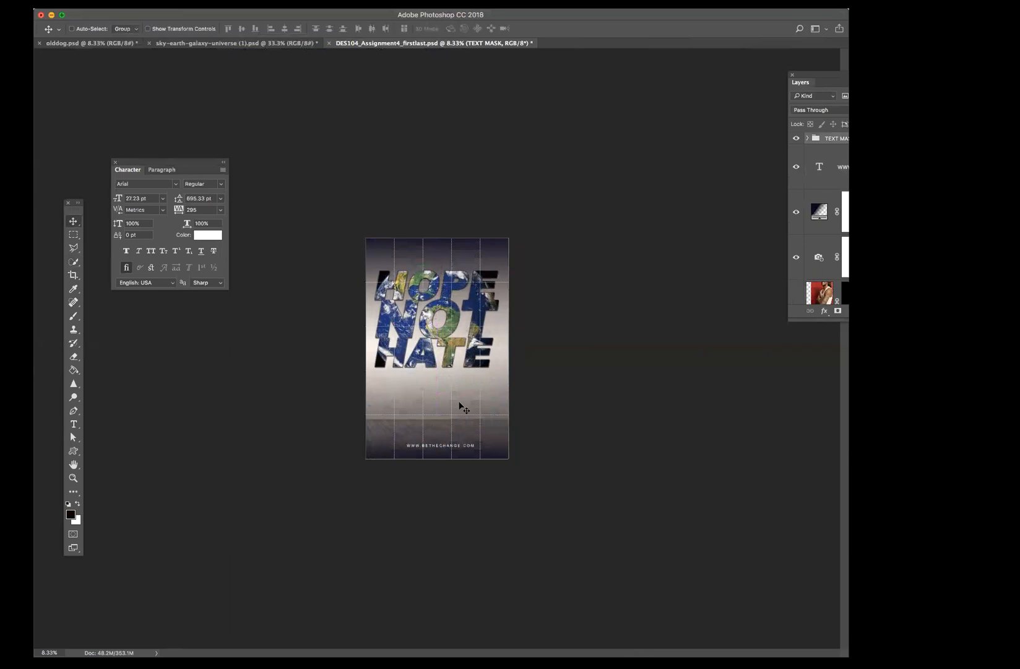
key("shift+Right")
key("shift+Right")
key("shift+Right")
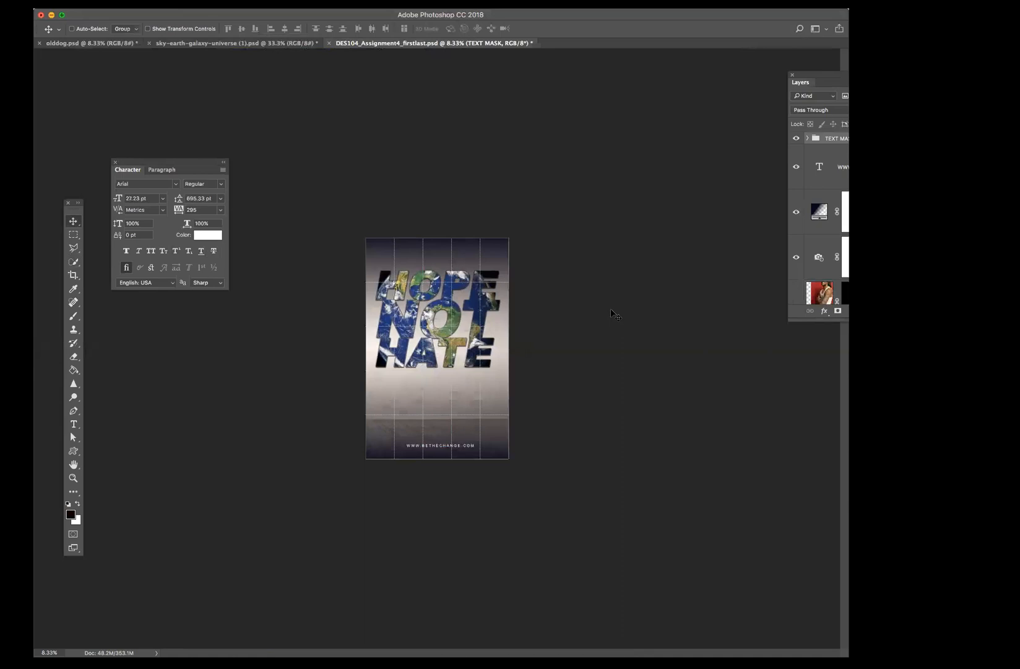
key("Tab")
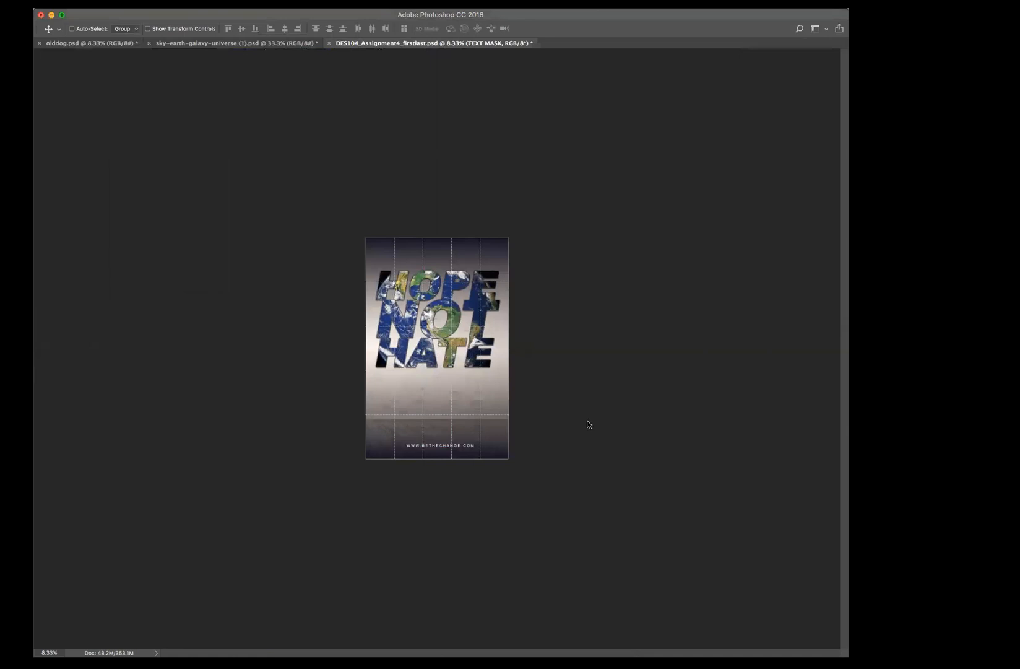
key("Tab")
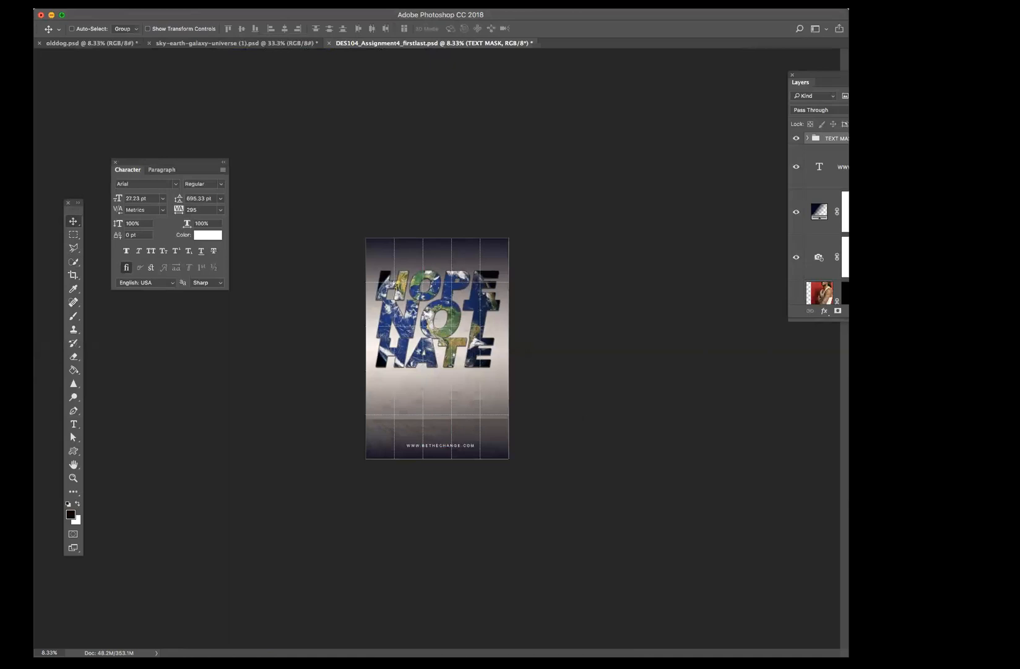
Step: Choose the JPEG Low preset in Save for Web and keep the settings without exporting a file
left_click(112, 2)
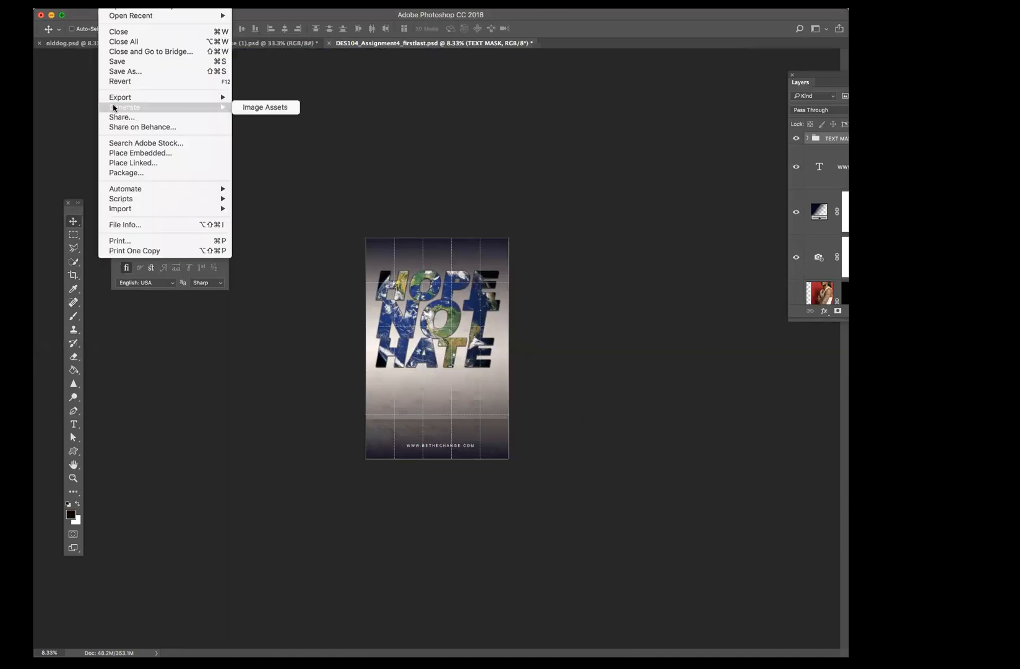
mouse_move(119, 99)
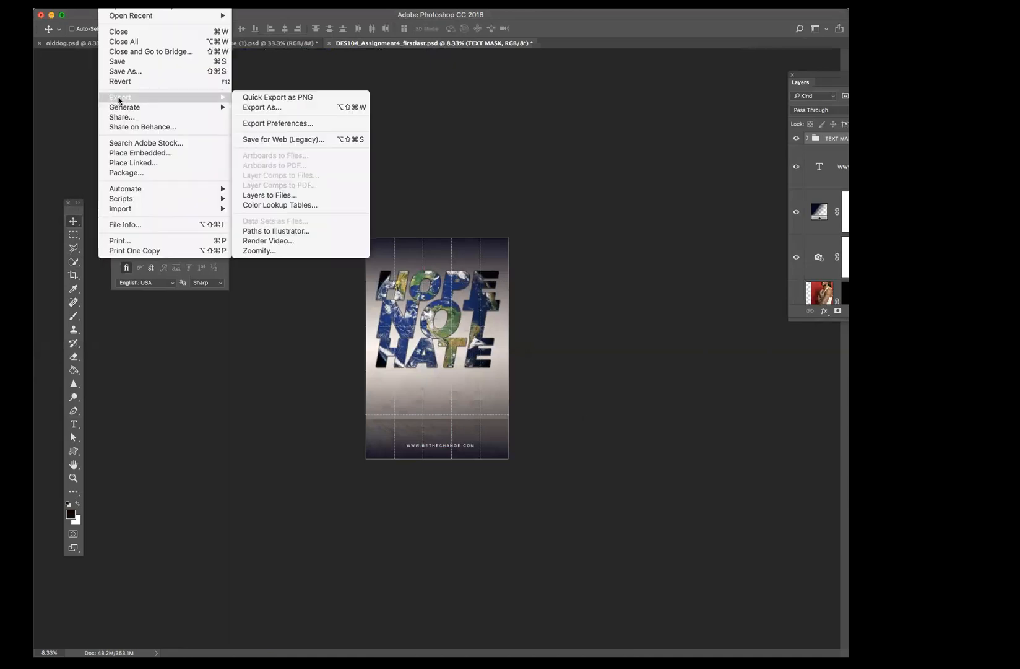
left_click(288, 140)
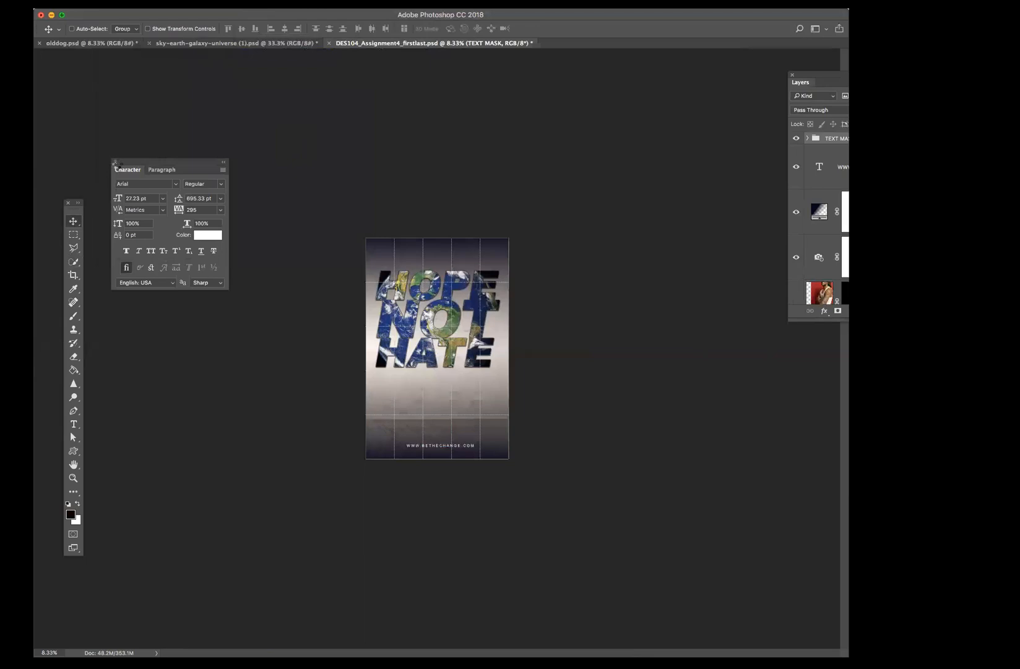
key("super+alt+shift+s")
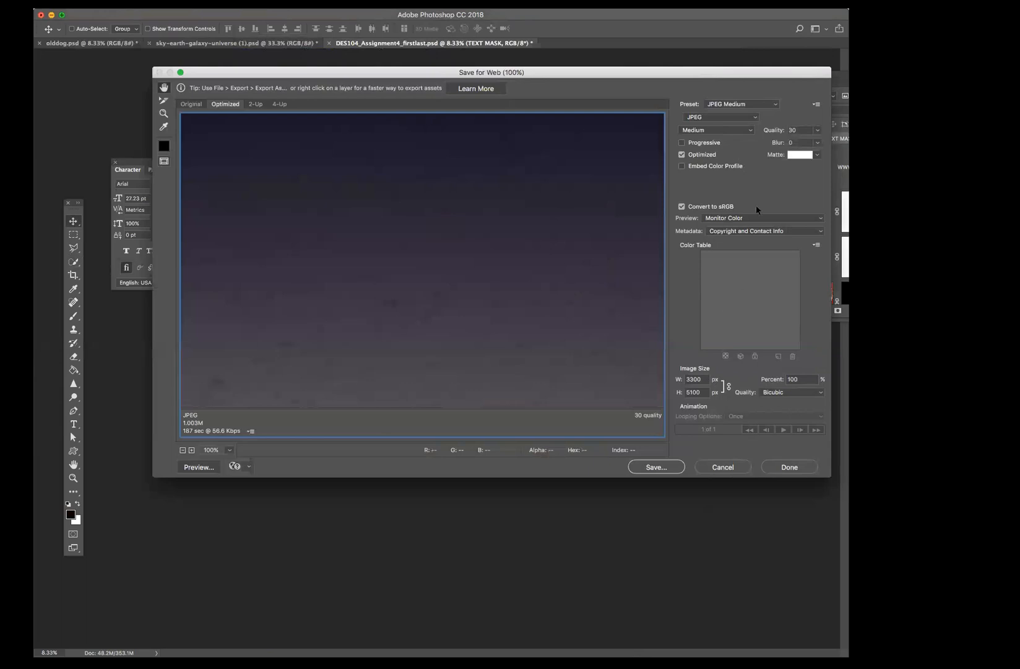
left_click(754, 106)
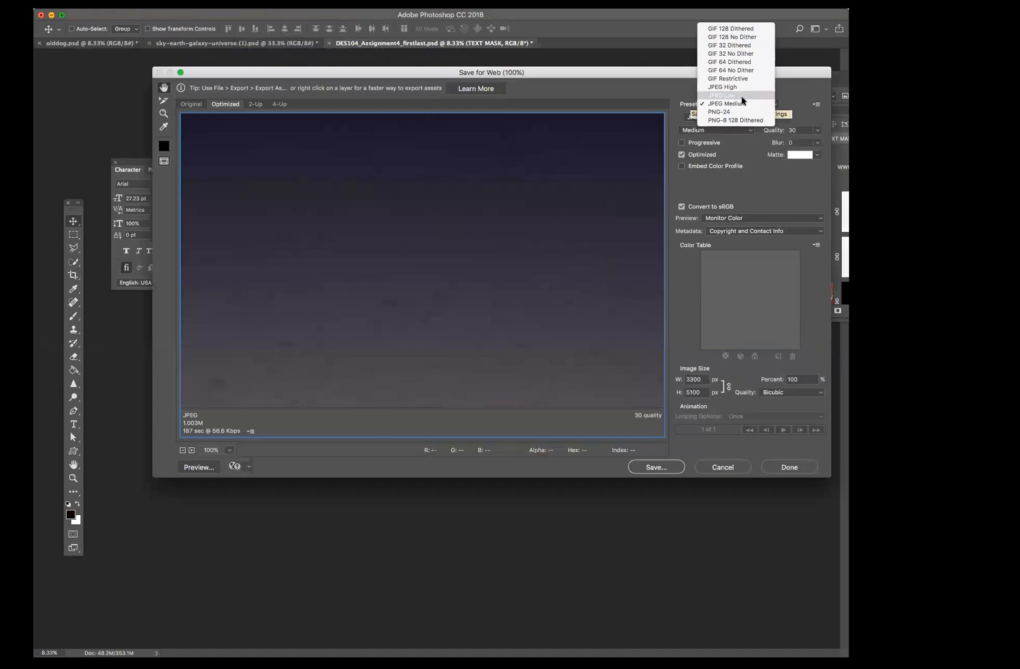
left_click(743, 101)
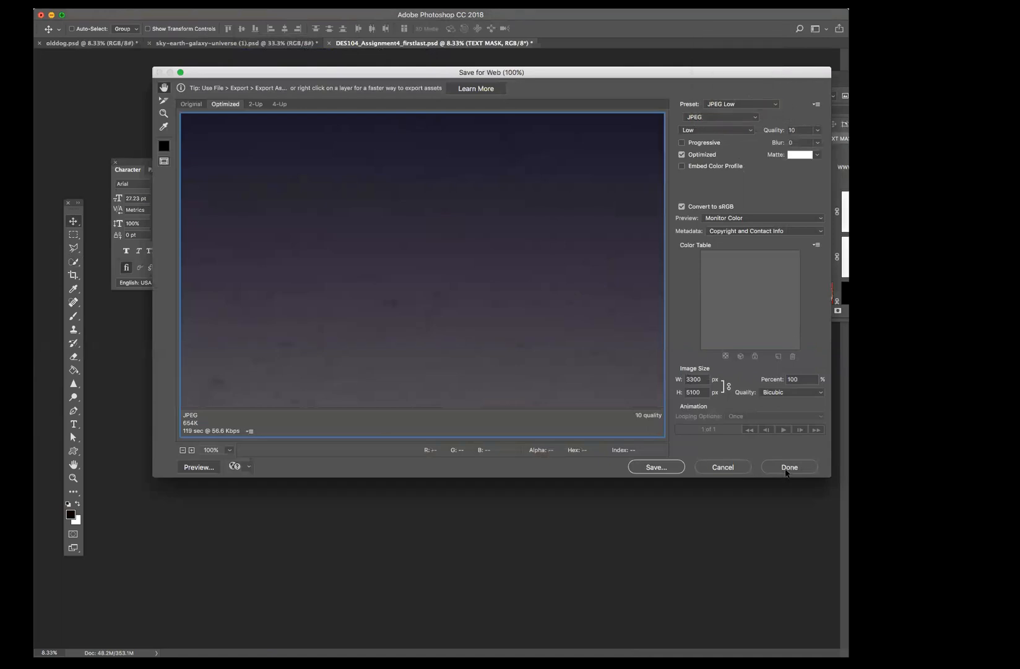
left_click(784, 467)
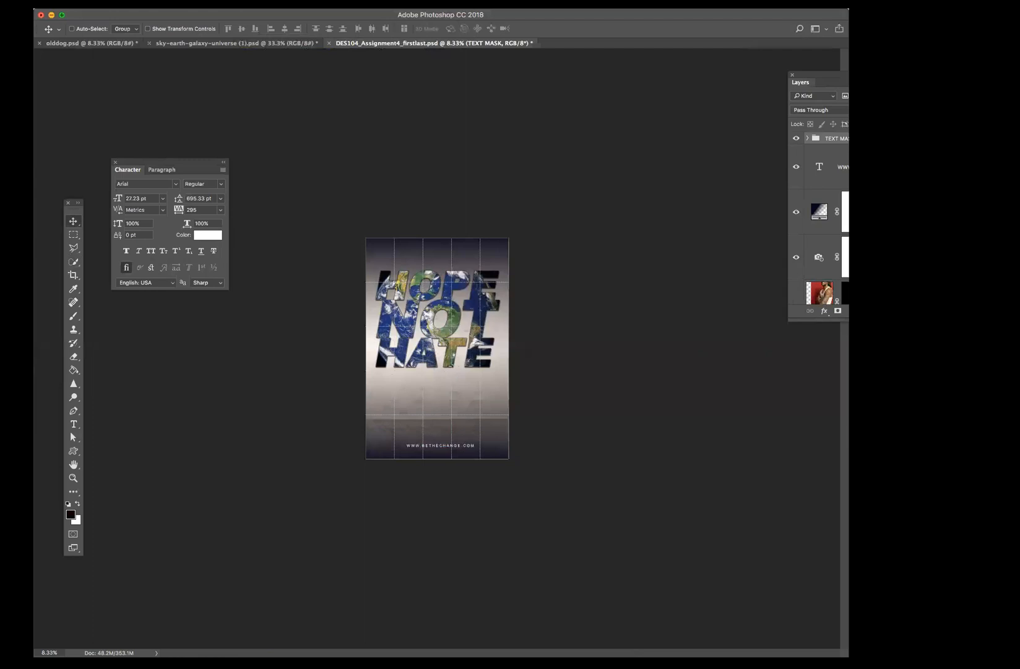
Step: Save the poster as the Photoshop PDF DES104_Assignment4_firstlast.pdf in Downloads, using the High Quality Print preset and preserving Photoshop editing capabilities
left_click(108, 2)
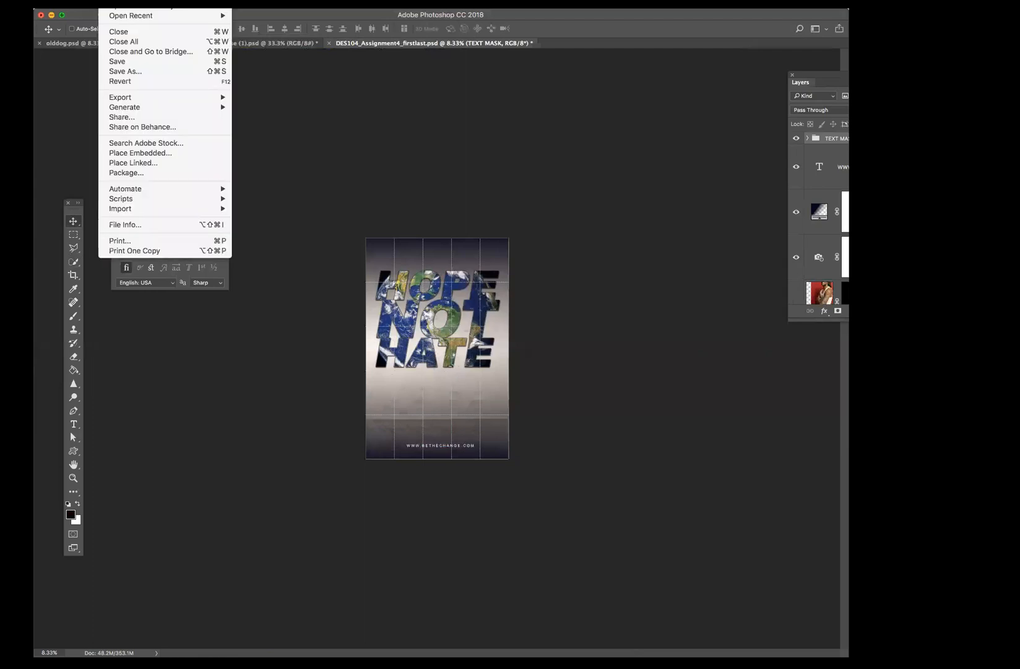
left_click(117, 72)
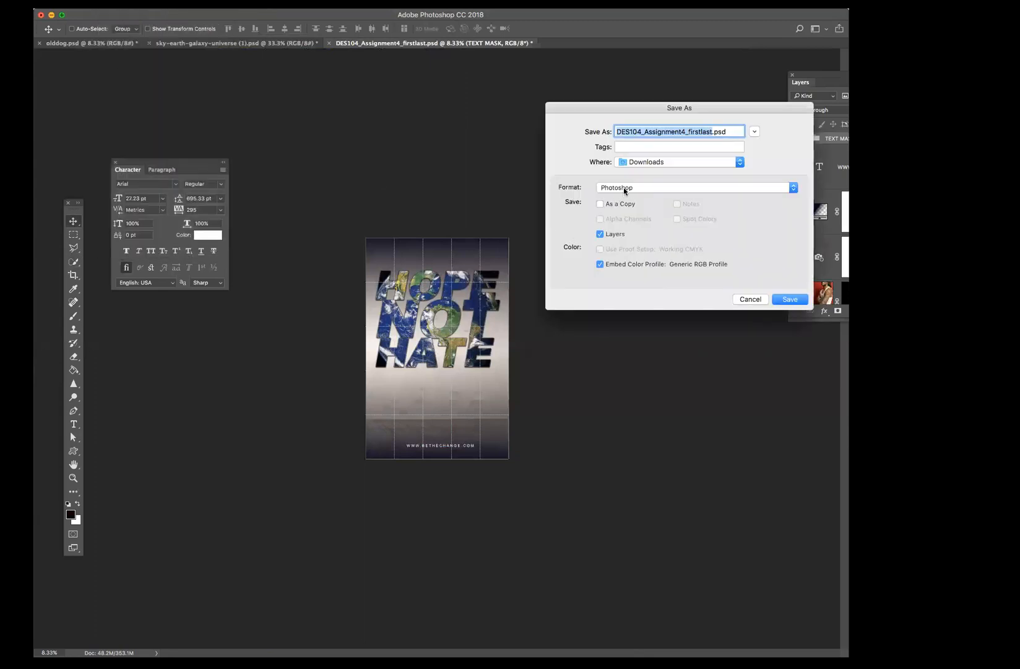
left_click(624, 188)
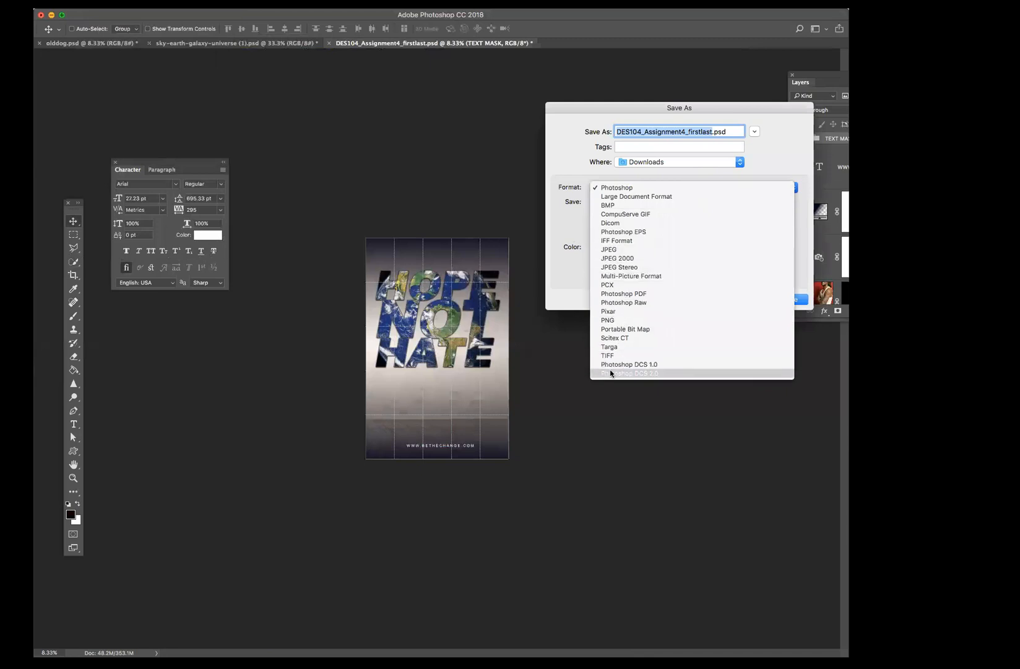
left_click(630, 294)
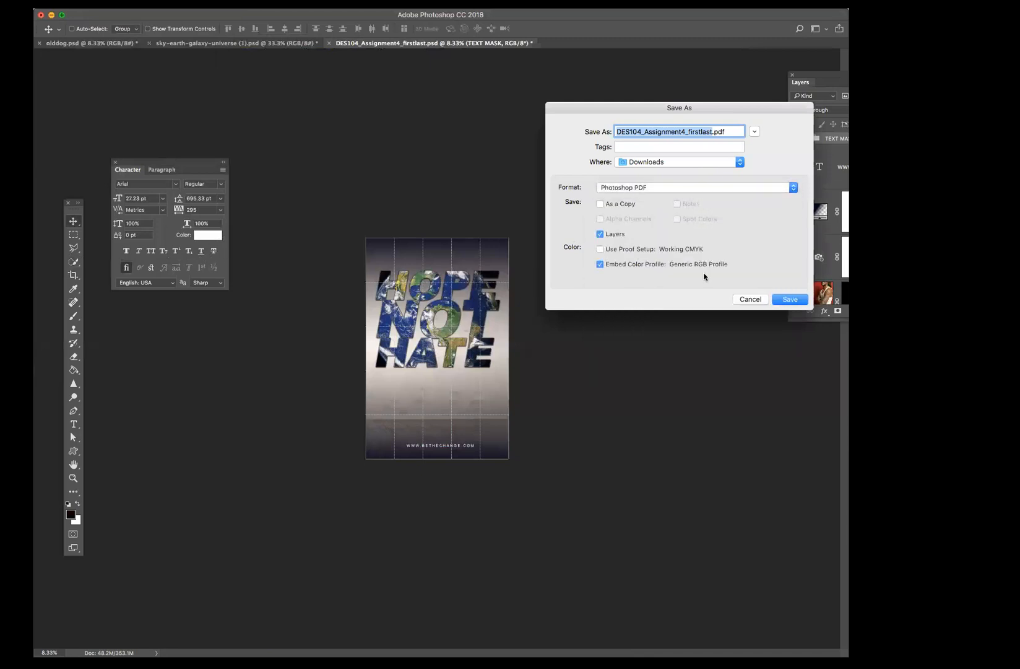
left_click(790, 299)
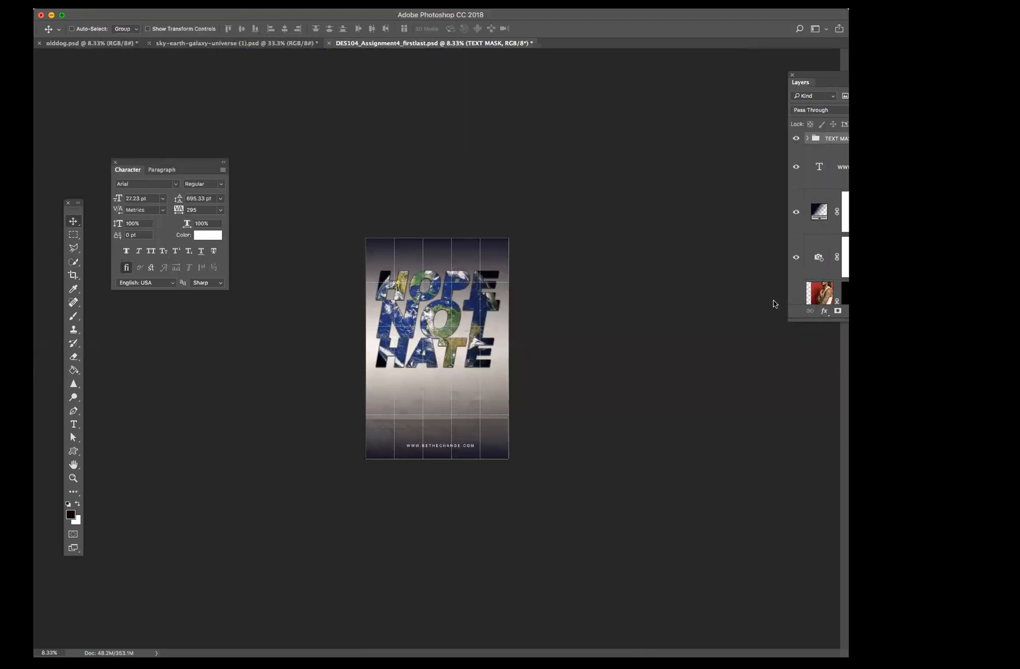
left_click(754, 208)
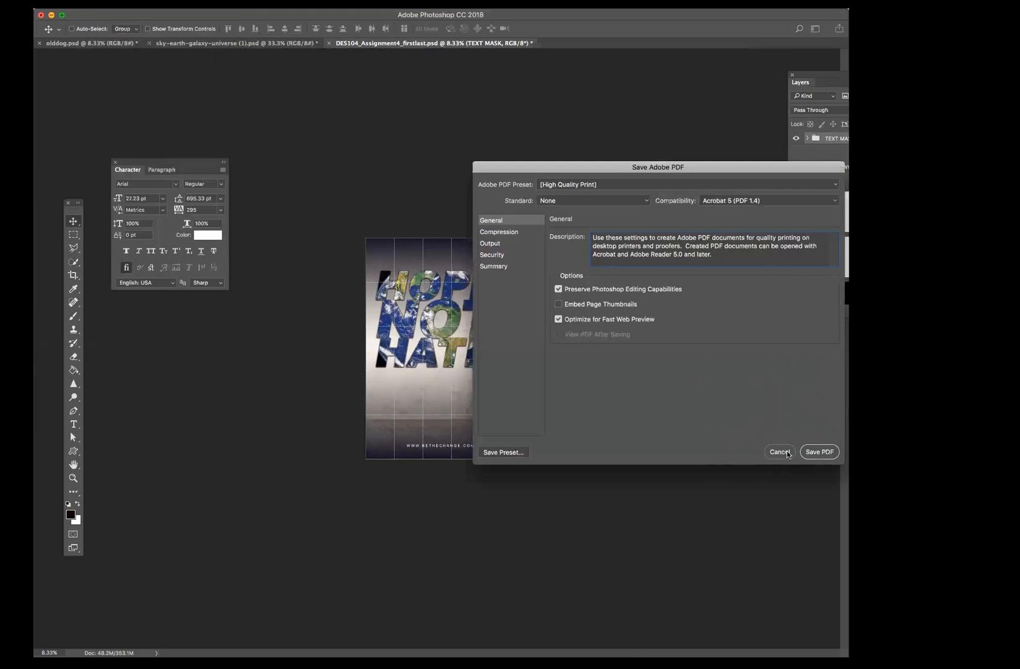
left_click(825, 453)
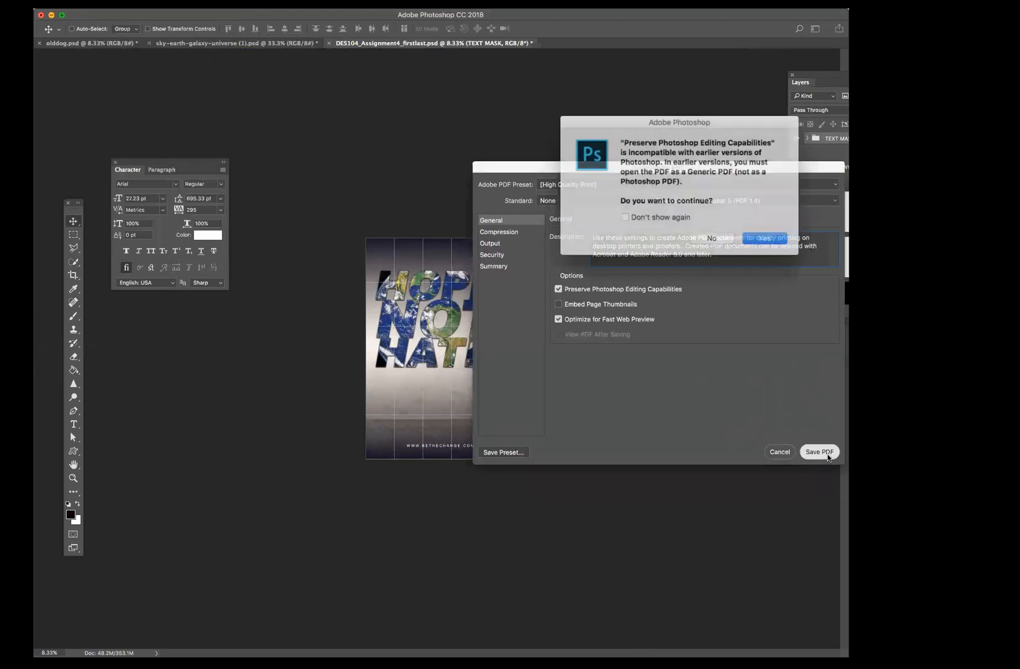
left_click(760, 234)
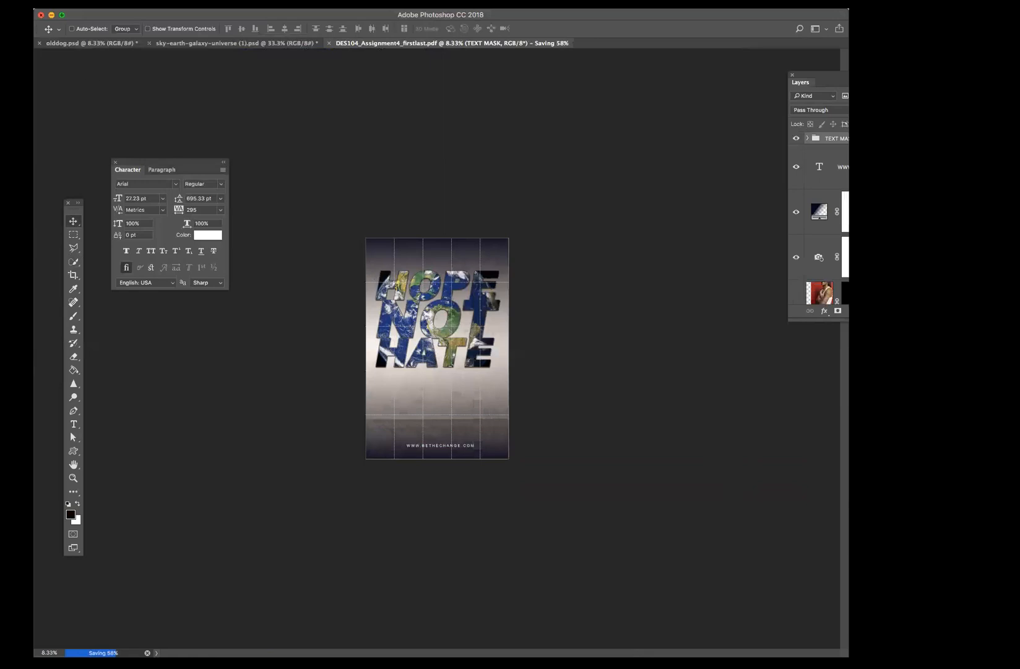
Step: Try to start another Save As of the poster while the PDF is being saved
left_click(109, 3)
mouse_move(139, 100)
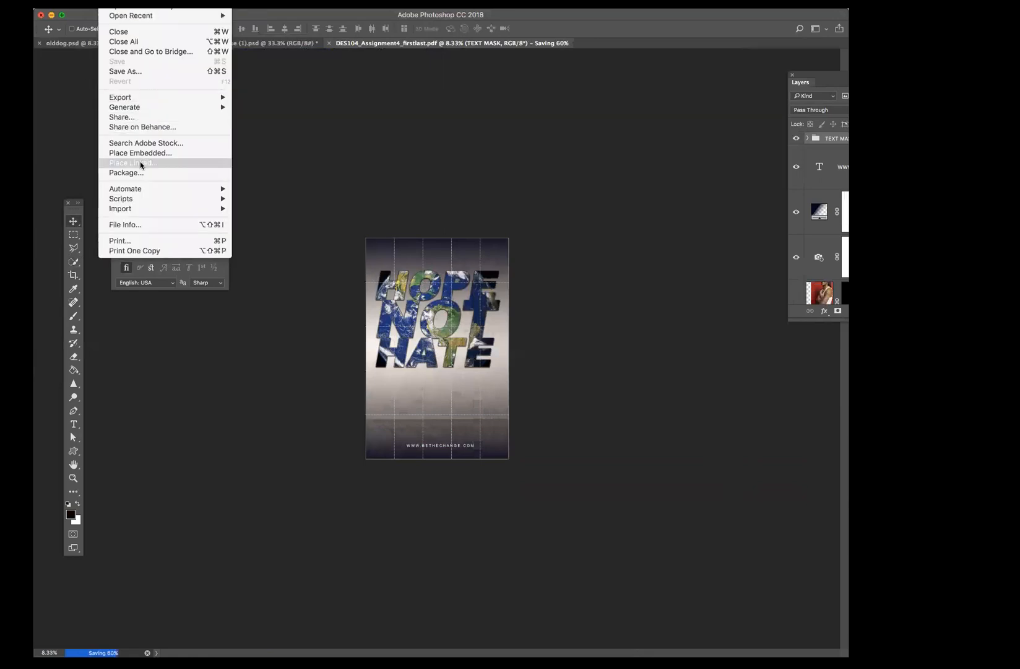
left_click(126, 72)
left_click(757, 206)
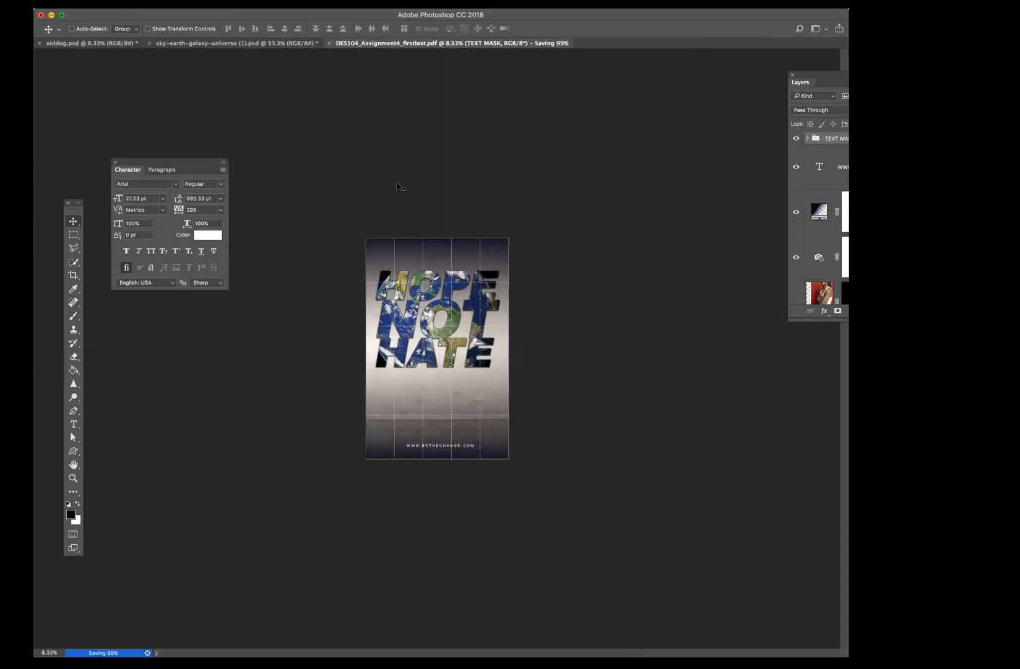
left_click(107, 3)
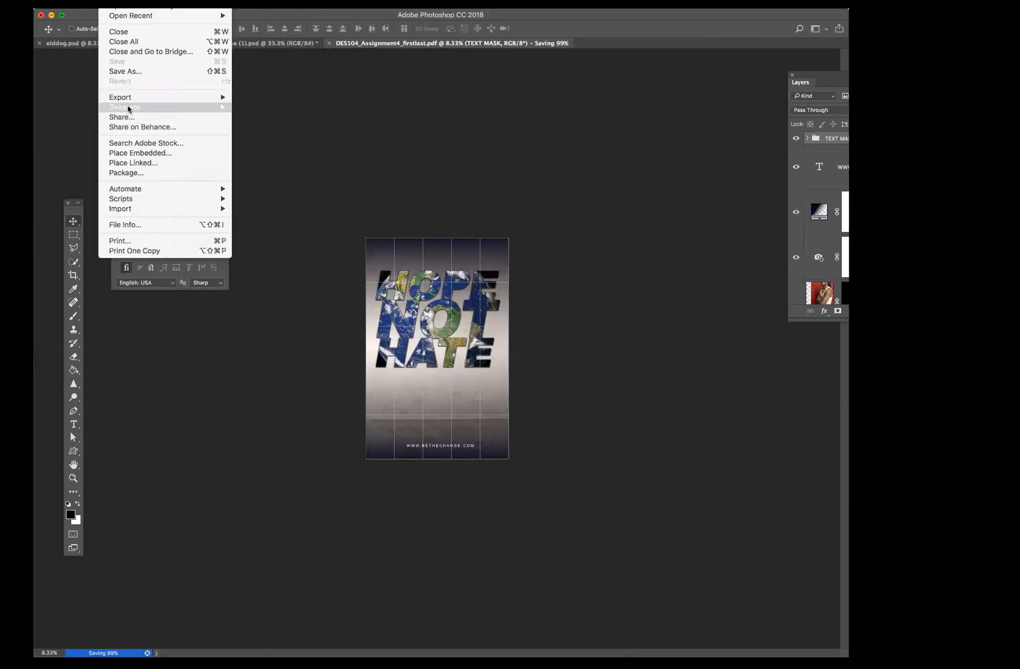
left_click(129, 72)
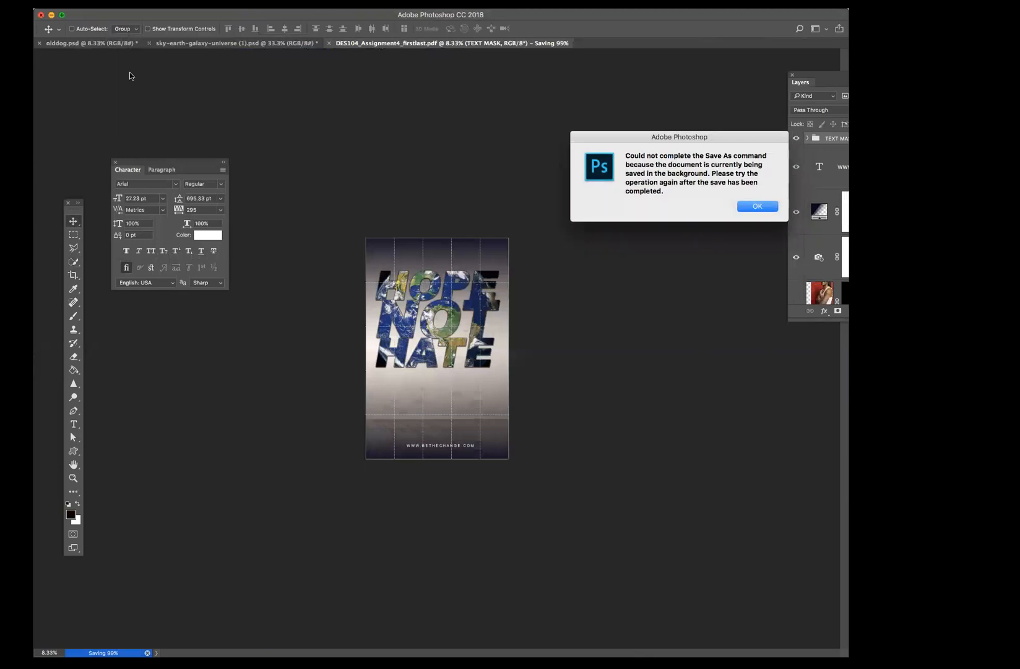
left_click(756, 206)
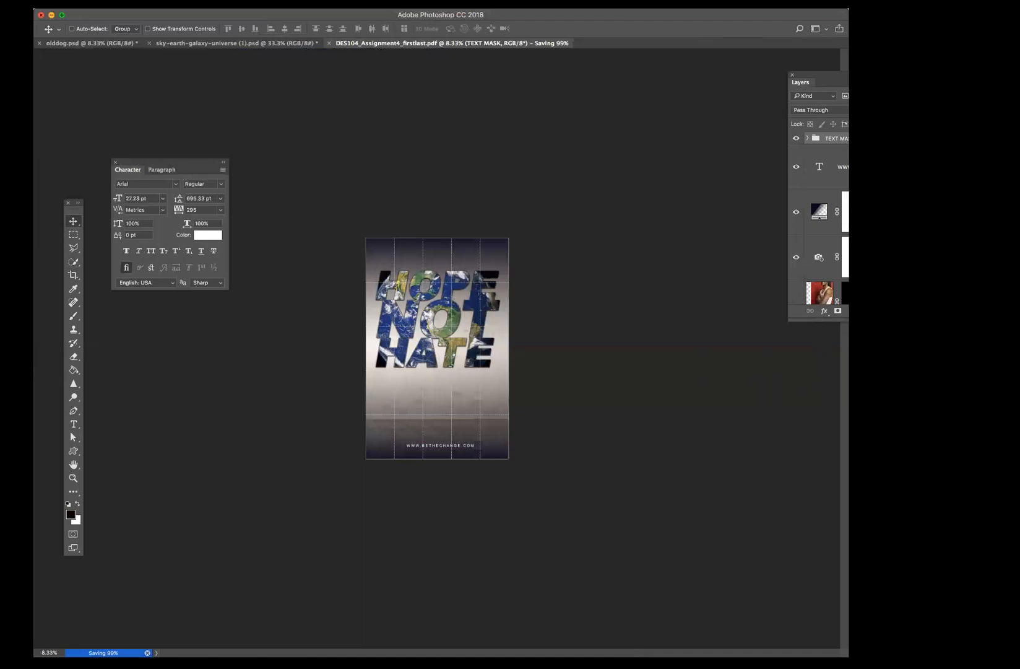
left_click(123, 72)
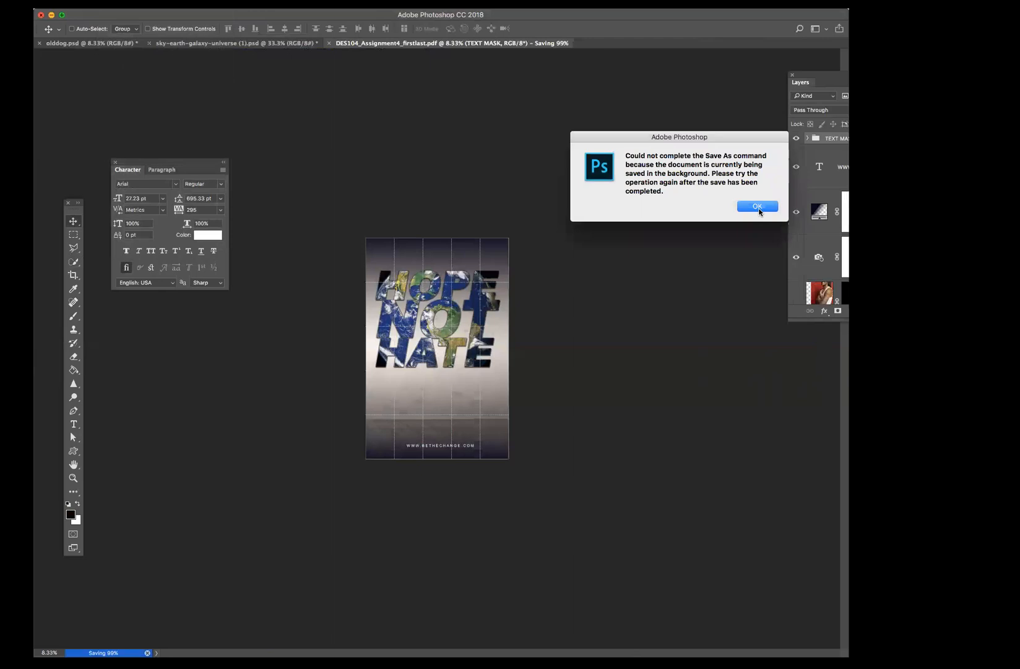
left_click(758, 206)
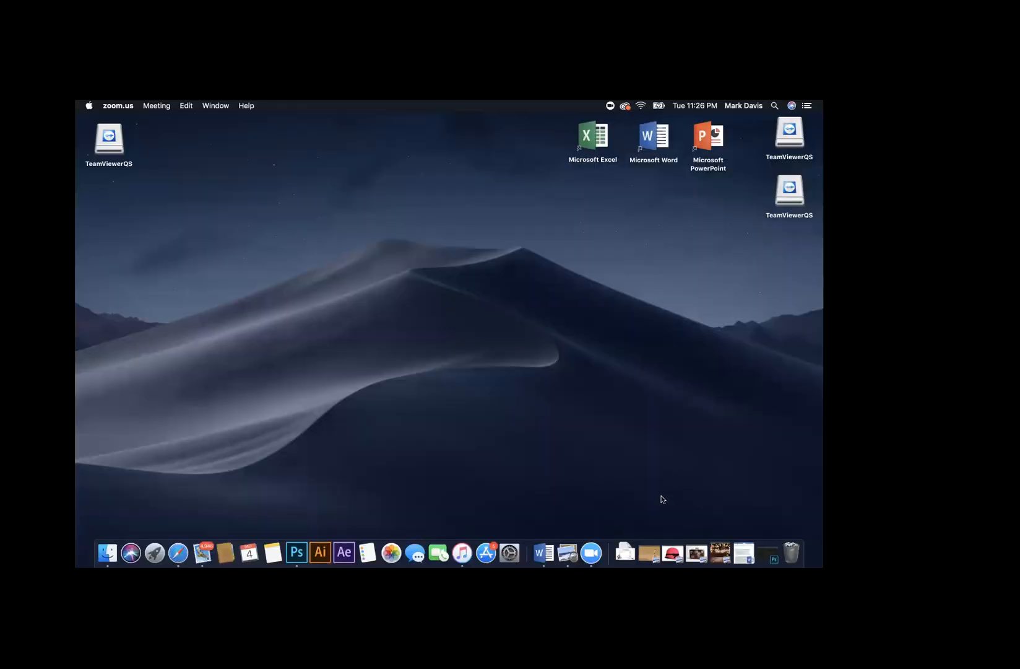
Step: Switch to Photoshop CC 2019 and open the DES104 Assignment 3 PSD from the week 3 folder
left_click(296, 554)
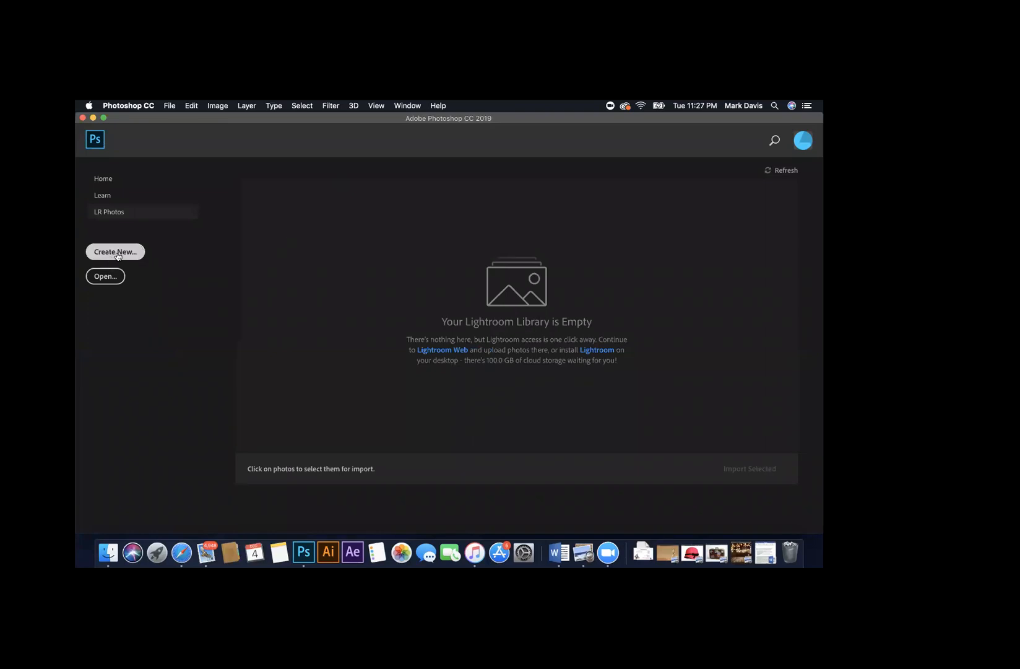
left_click(107, 277)
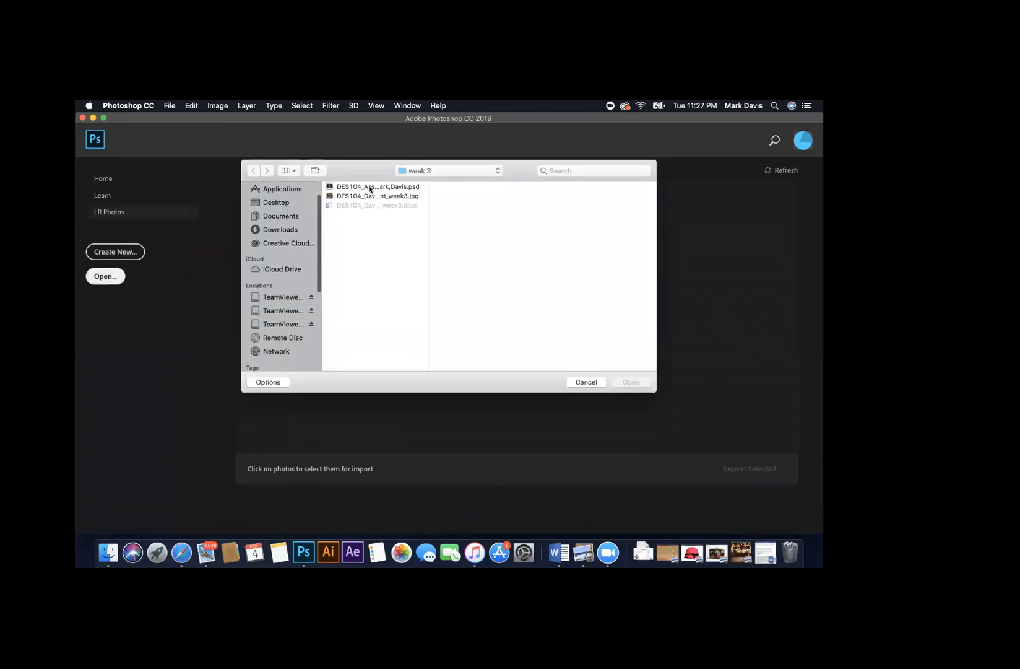
left_click(370, 188)
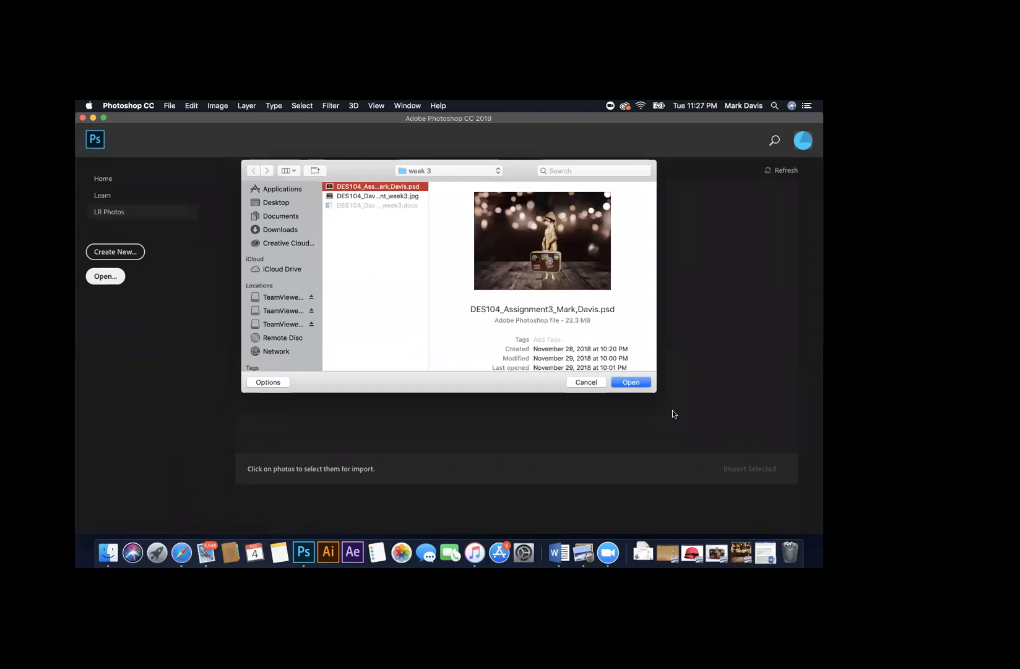
left_click(642, 387)
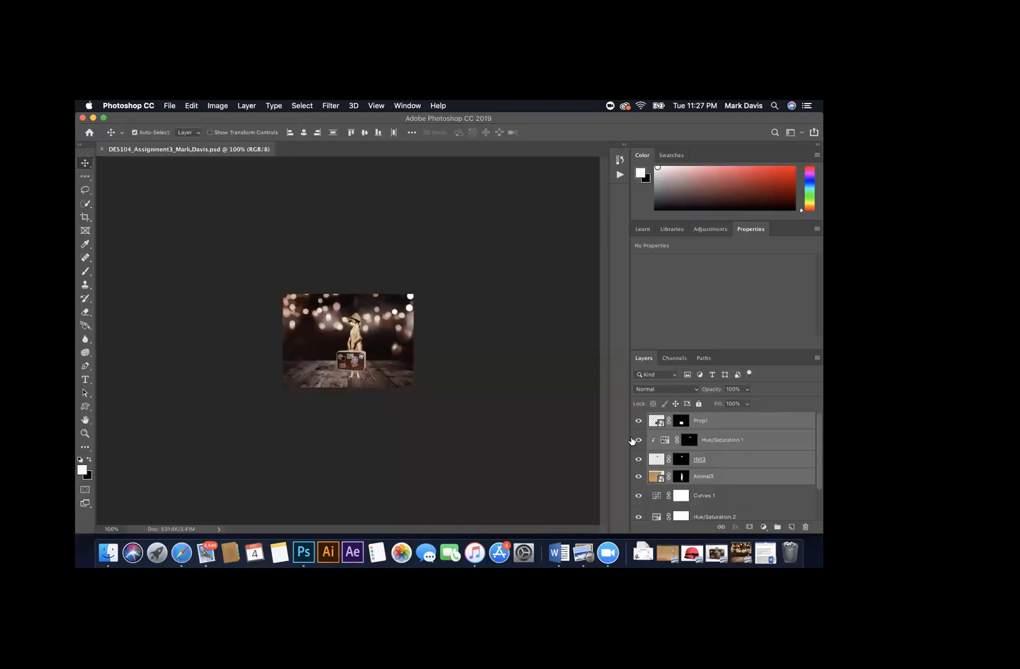
scroll(508, 375, "up", 6)
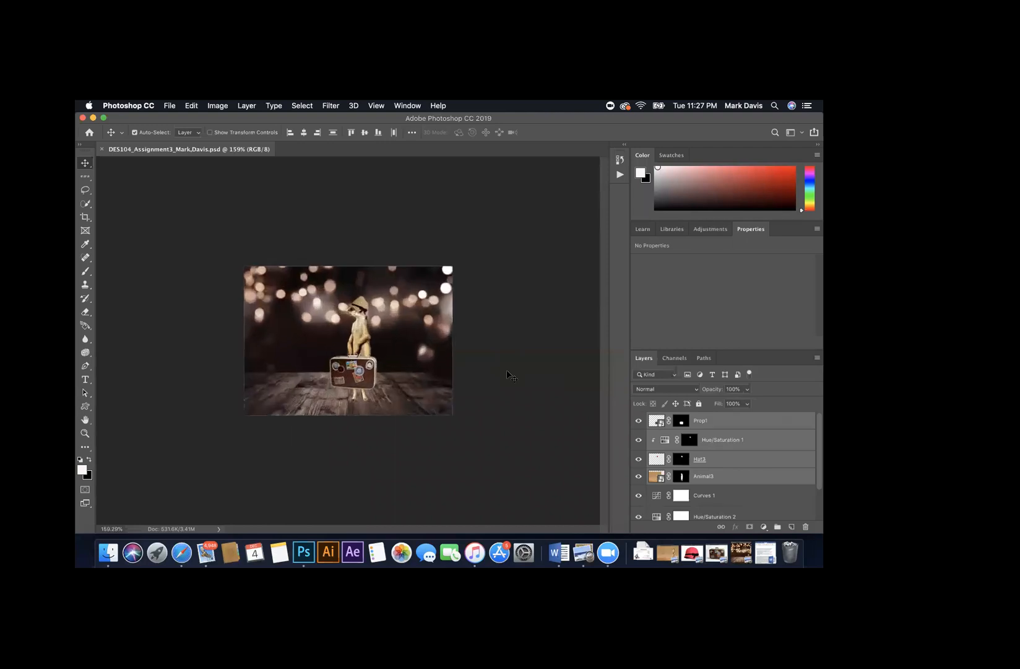
scroll(507, 375, "up", 2)
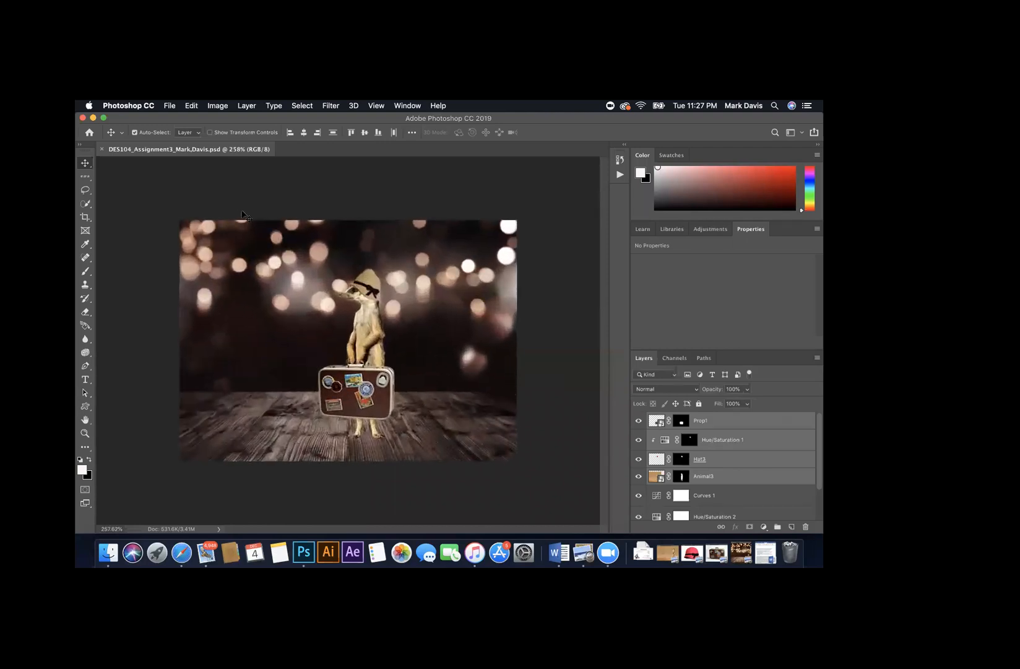
Step: Save the meerkat composite in the week 3 folder in Photoshop PDF format, keeping its file name and layers, and continue to the PDF settings
left_click(170, 106)
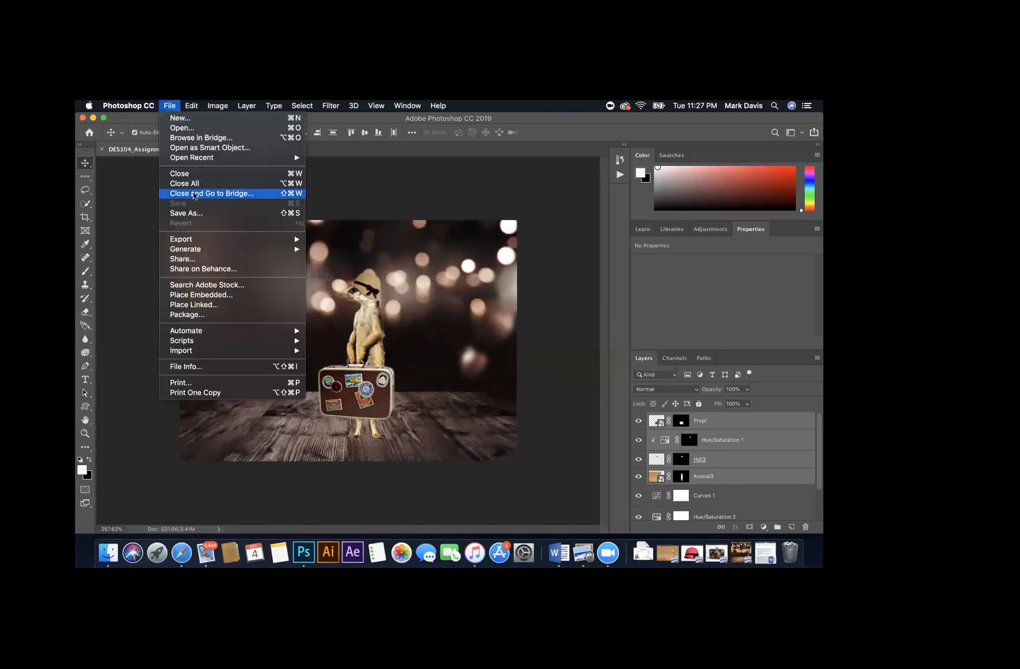
left_click(197, 213)
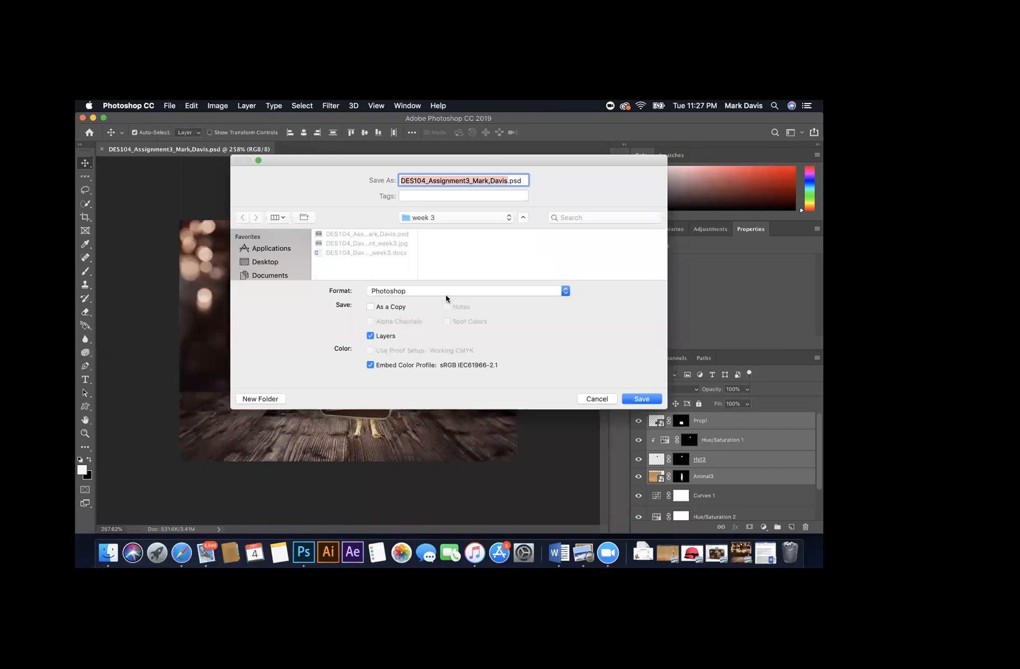
left_click(426, 291)
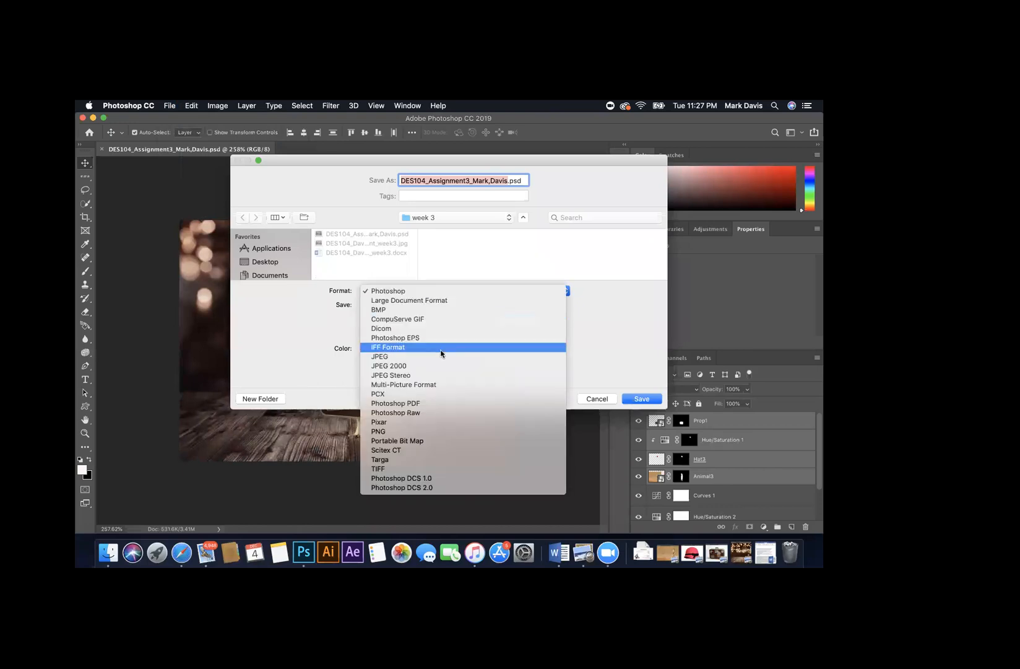
left_click(442, 403)
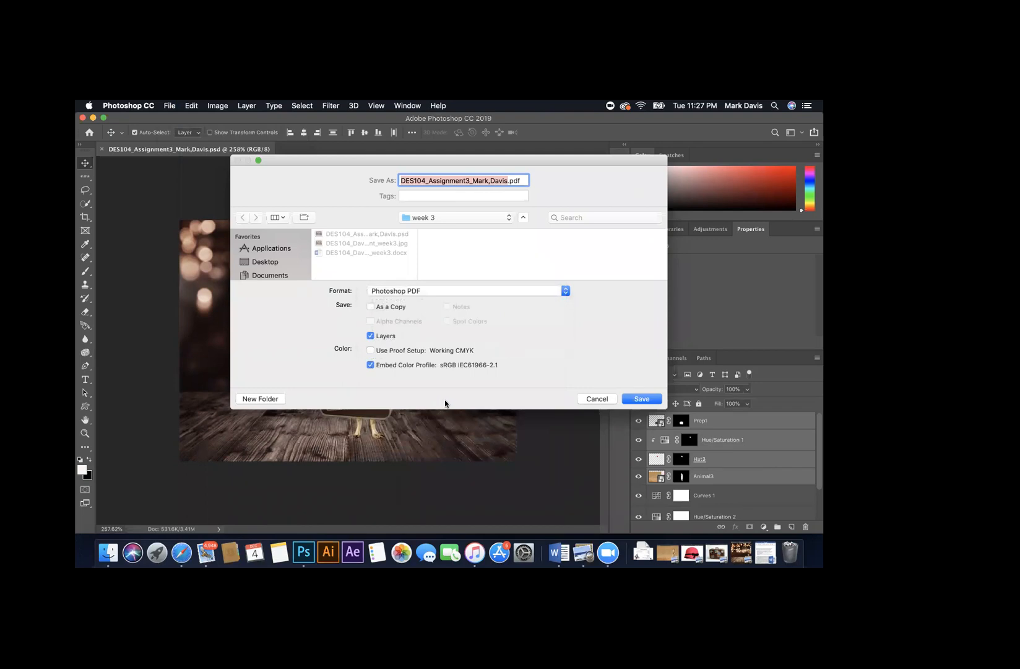
left_click(515, 180)
left_click_drag(491, 183, 380, 184)
left_click(524, 181)
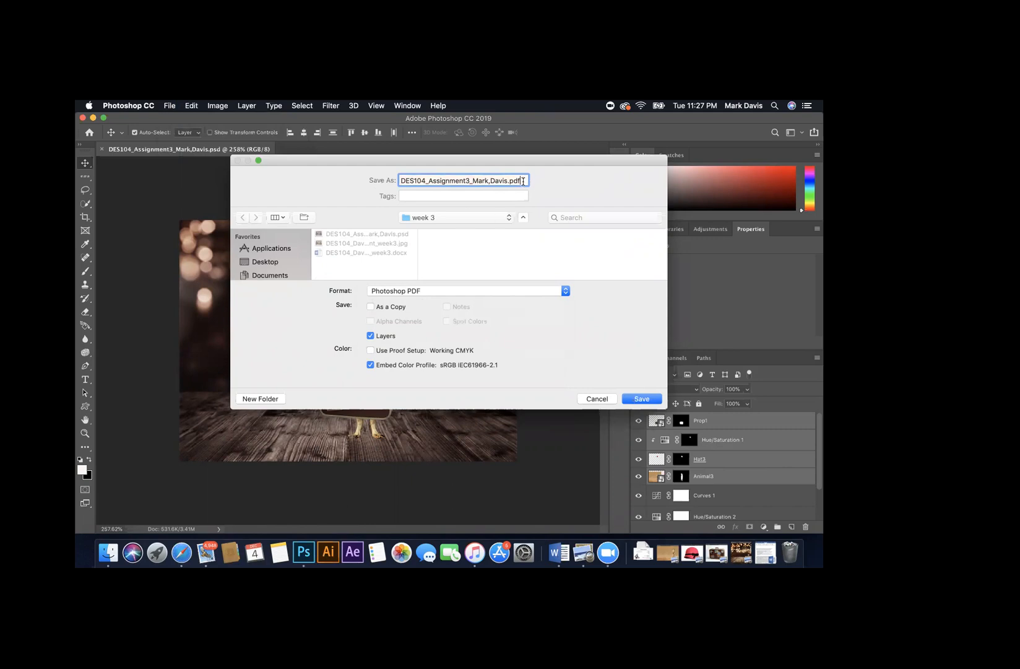
left_click(641, 398)
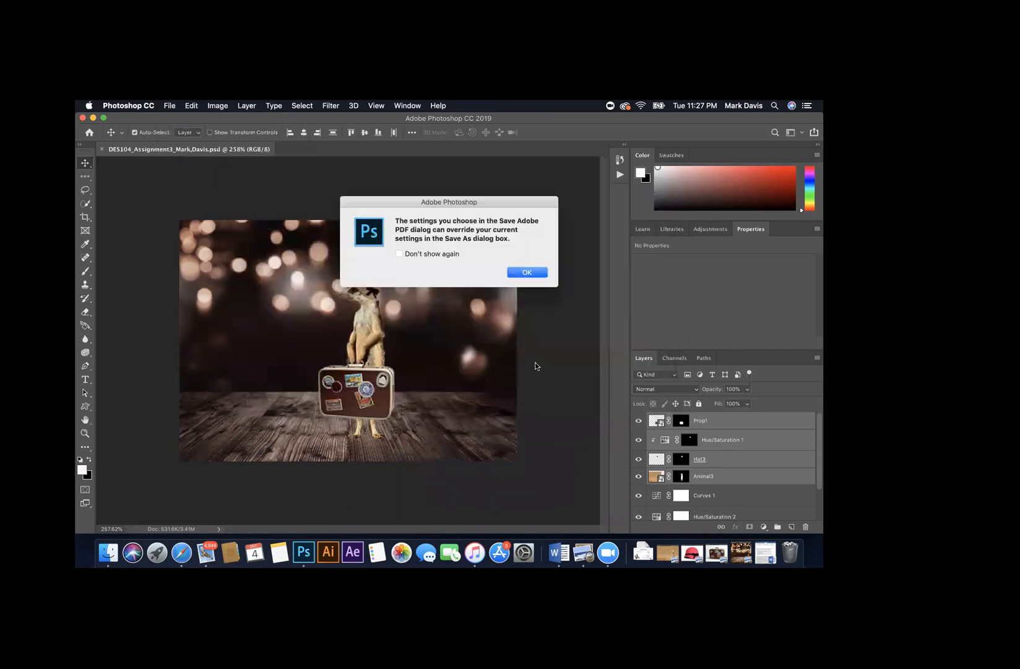
left_click(530, 273)
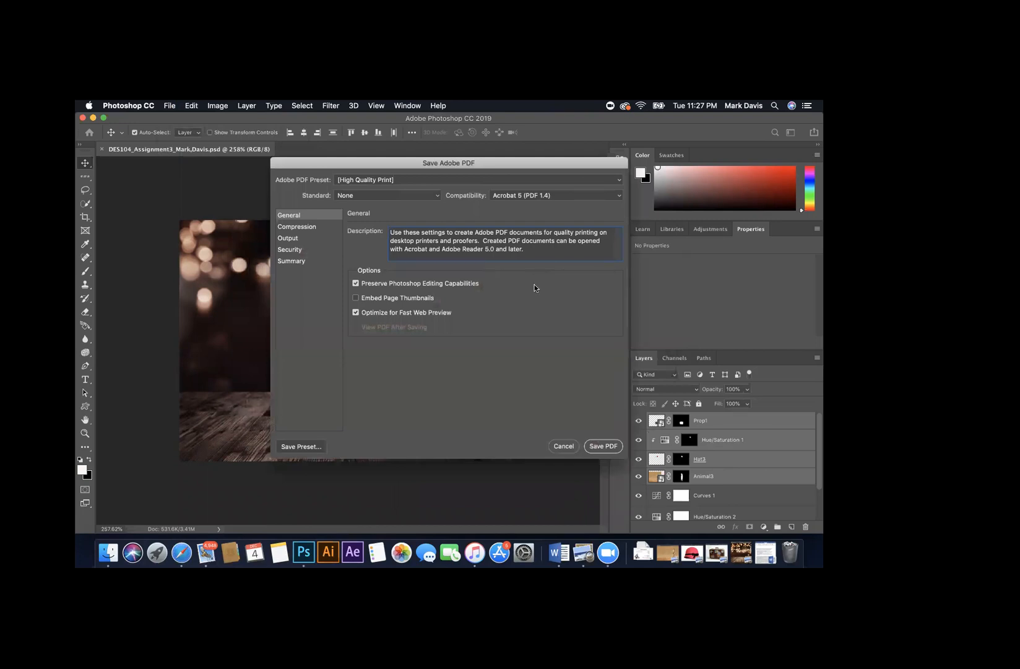
Step: Choose the Smallest File Size preset for the Adobe PDF and save the file
left_click(618, 180)
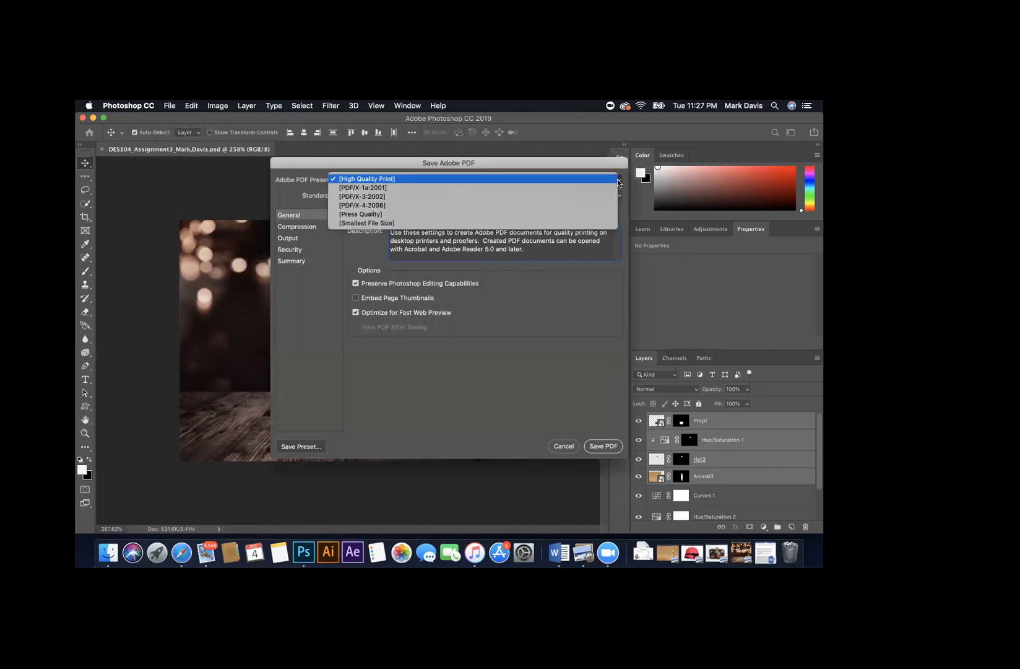
left_click(618, 182)
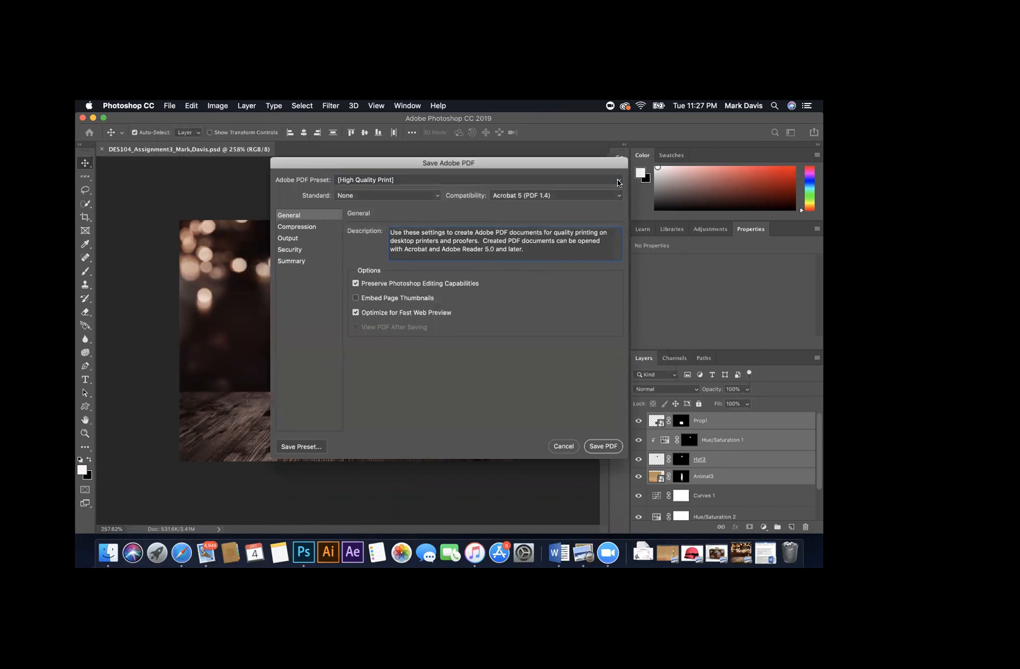
left_click(618, 182)
left_click(523, 225)
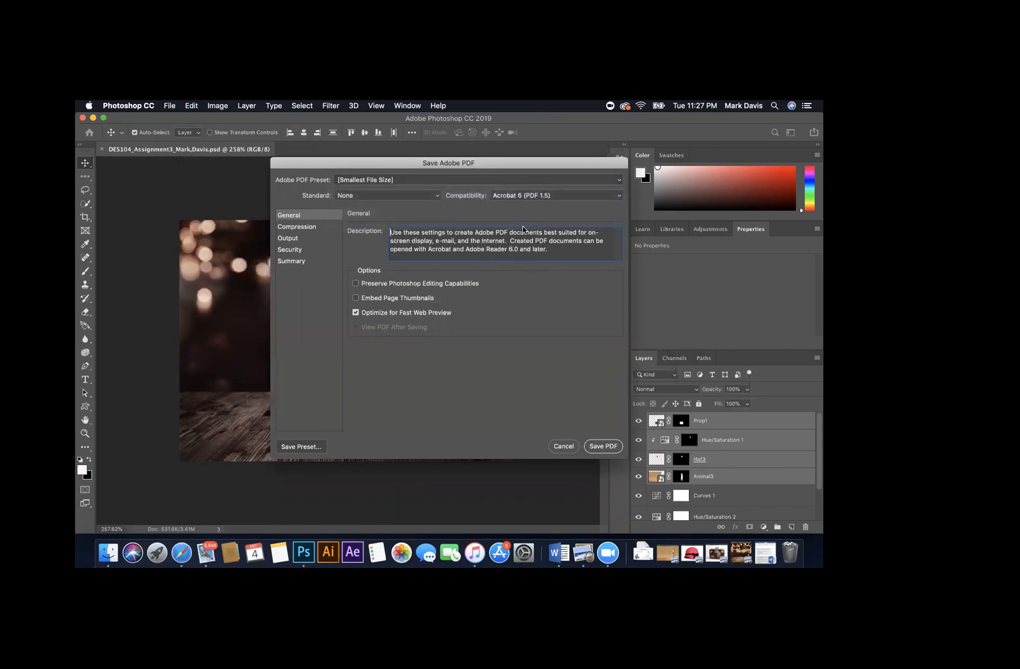
left_click(392, 180)
left_click(395, 180)
left_click(600, 446)
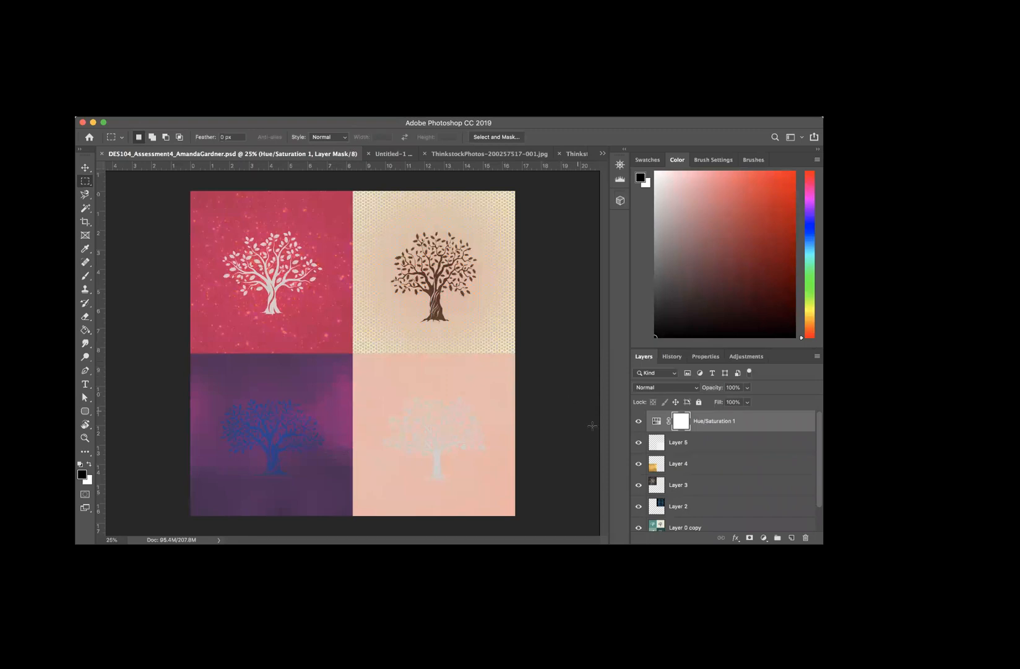
Step: Check the Hue/Saturation 1 layer's adjustment settings in the four-tree artwork and open its blend mode choices
left_click(704, 357)
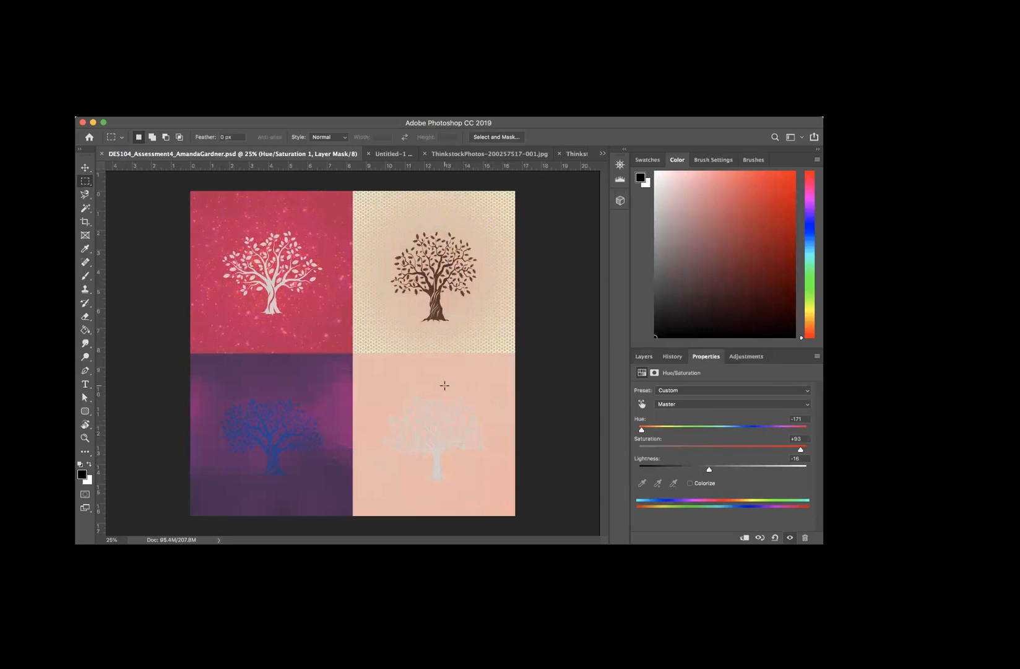
left_click(643, 356)
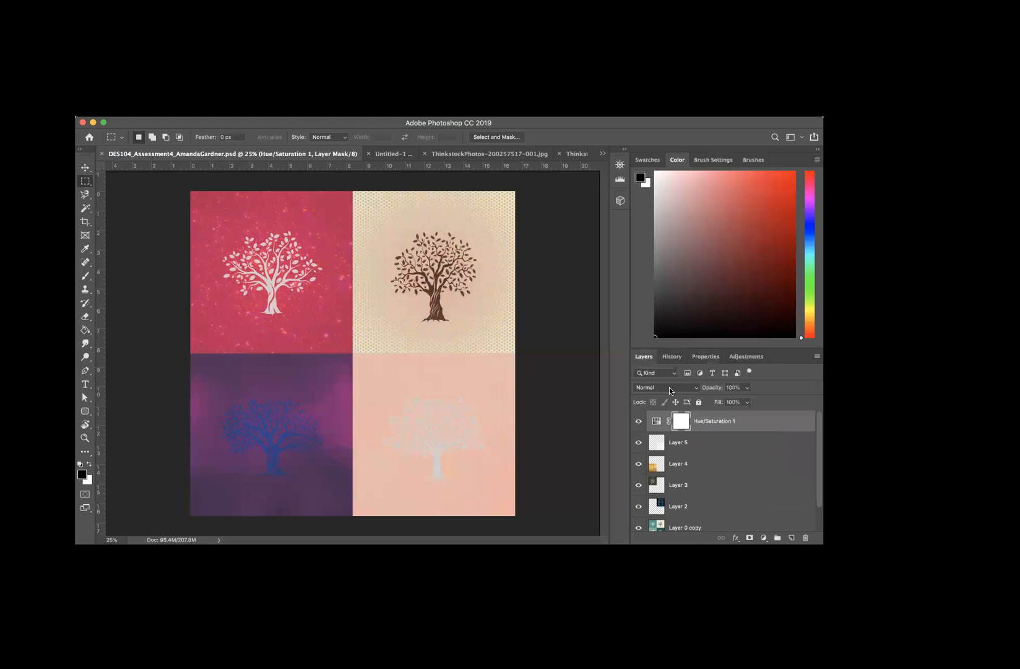
left_click(697, 387)
left_click(697, 388)
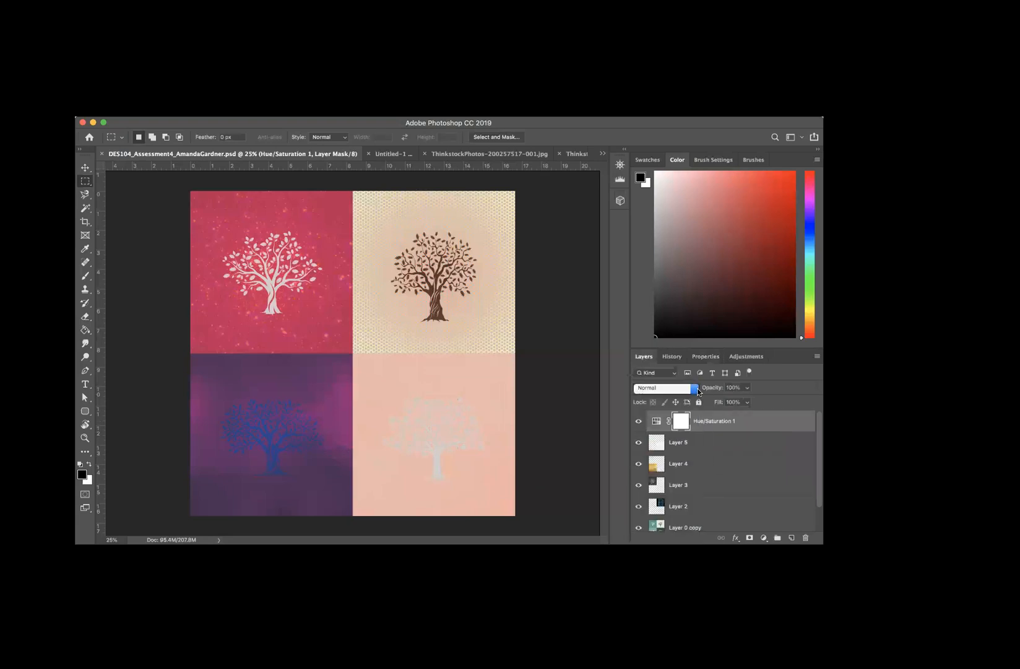